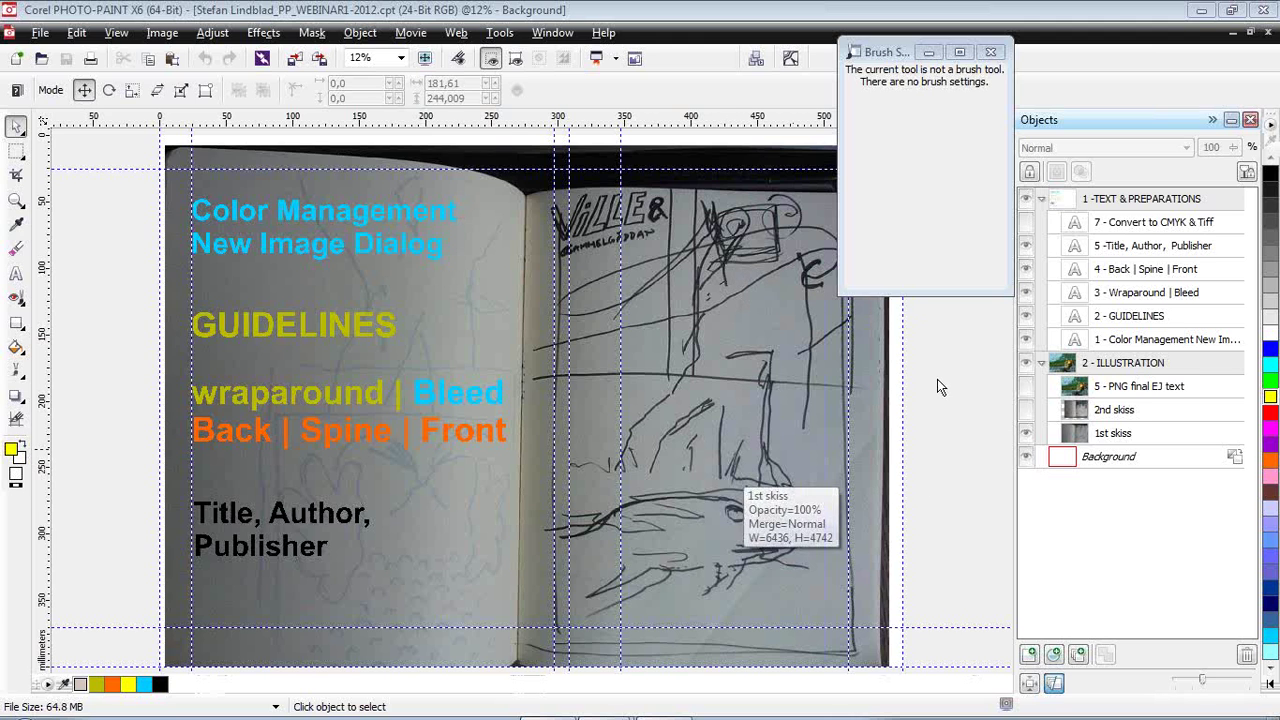
Move the Brush Settings window aside and show the 2nd skiss object over the first sketch.
left_click(885, 55)
left_click_drag(885, 55, 979, 50)
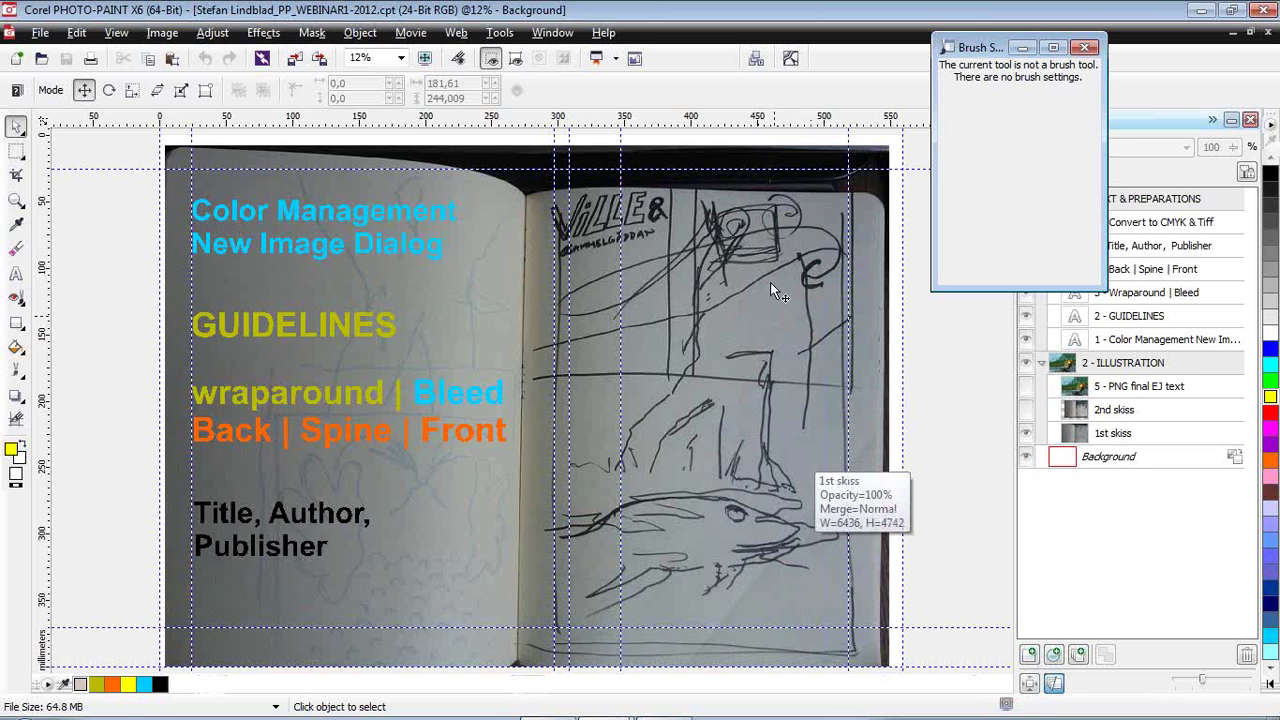
left_click(1030, 418)
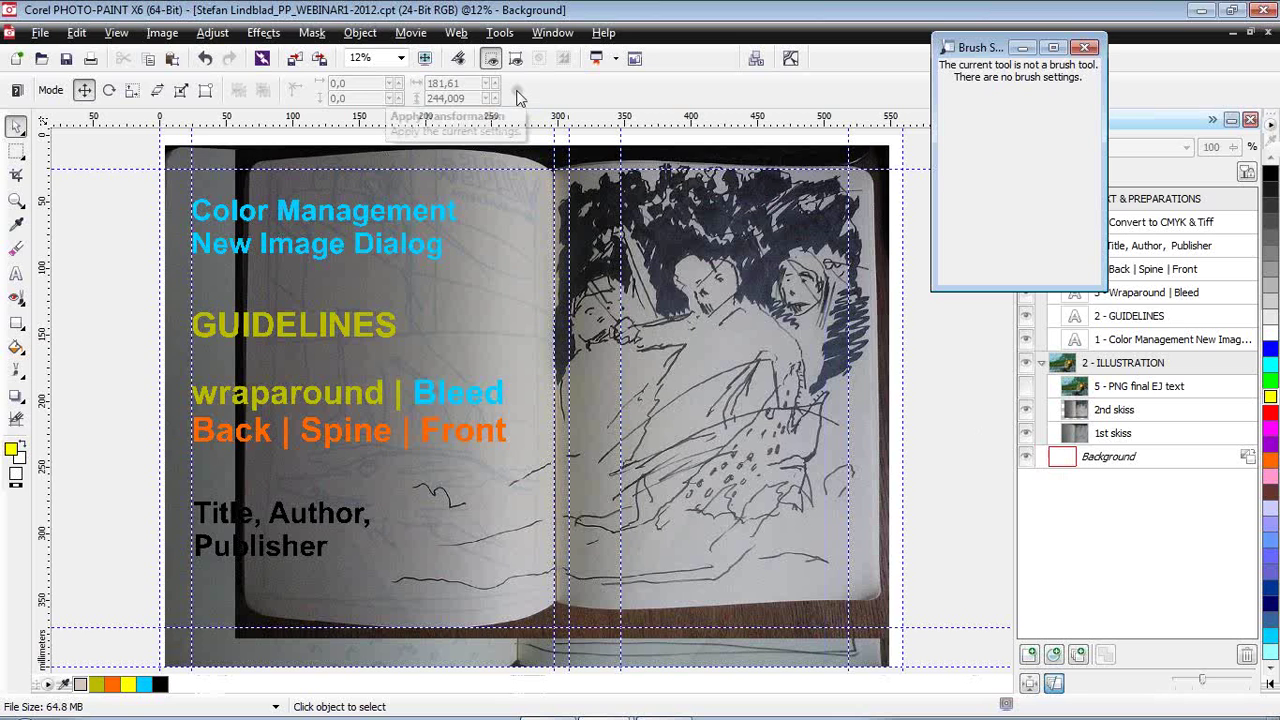
Open the default color management settings and look through the available default RGB color profiles.
left_click(498, 33)
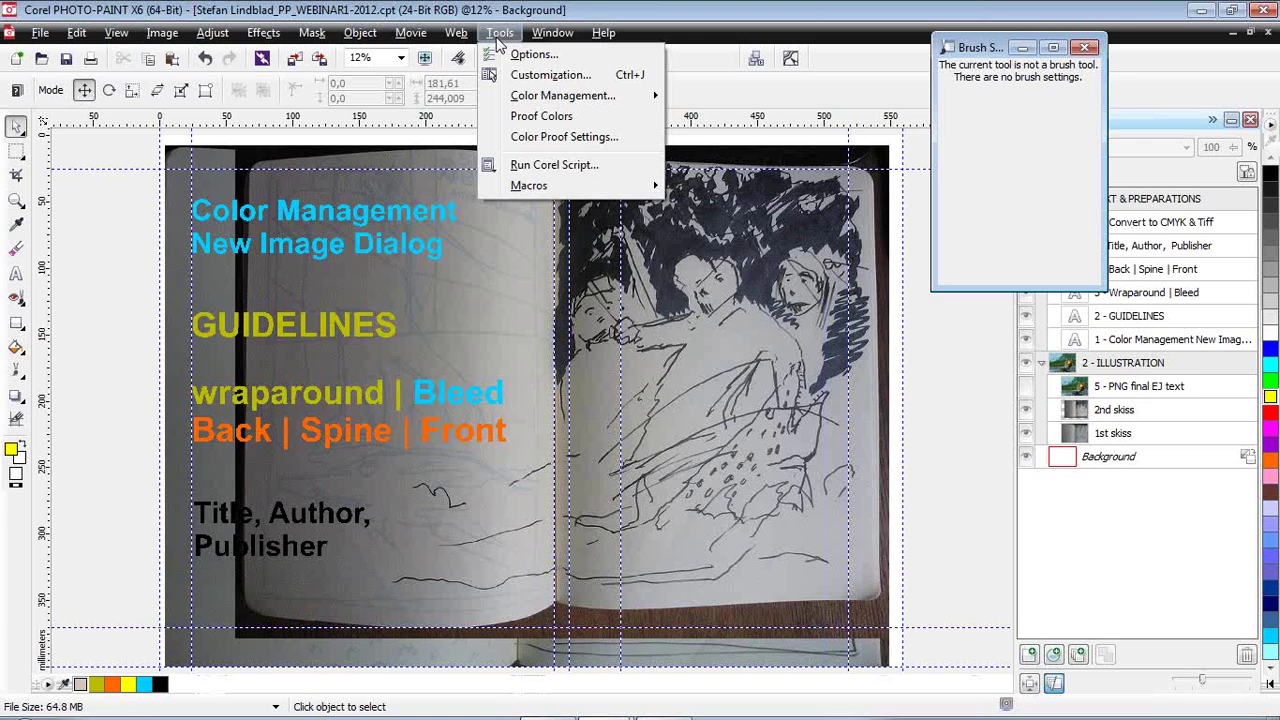
mouse_move(562, 105)
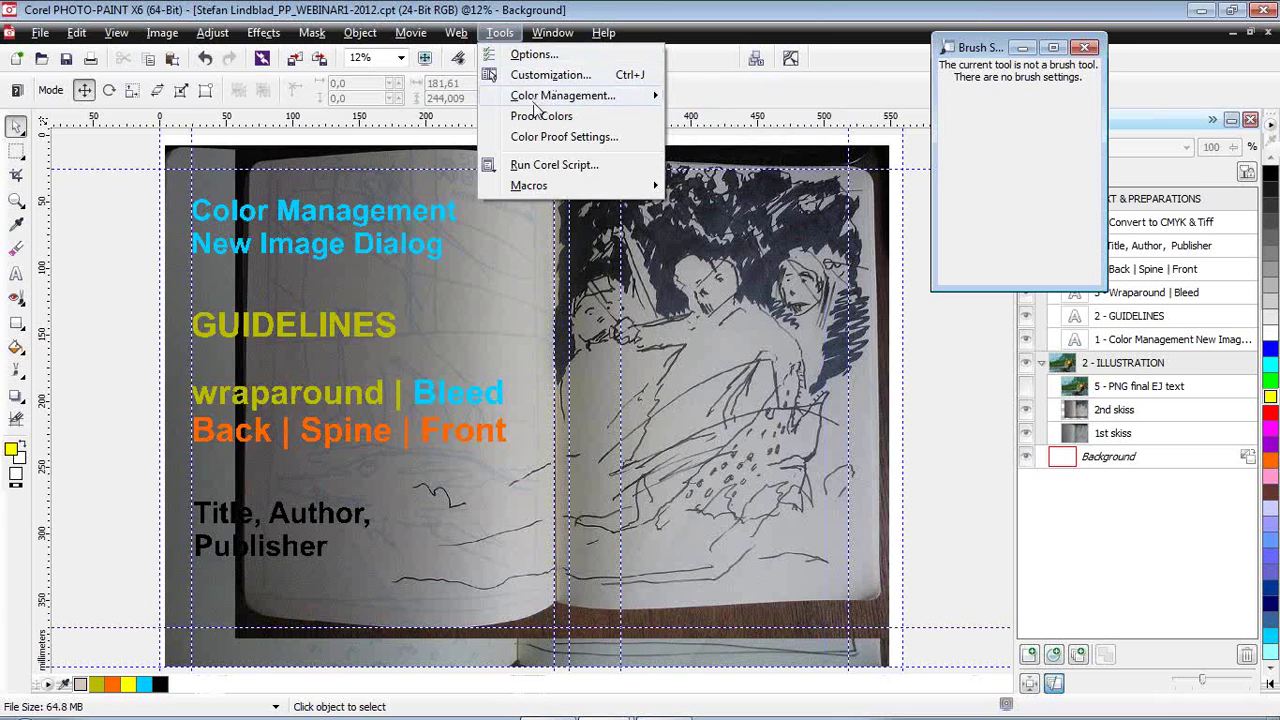
mouse_move(552, 97)
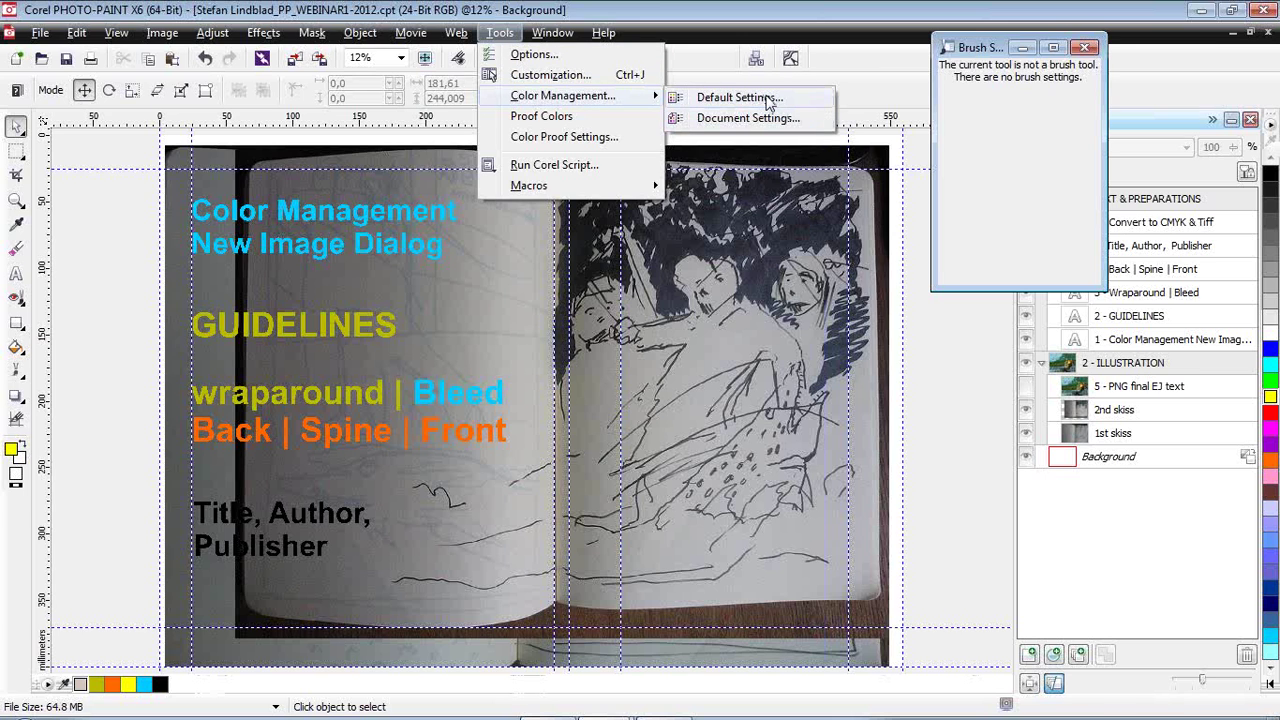
left_click(767, 100)
left_click_drag(724, 142, 716, 108)
left_click(610, 202)
left_click(610, 202)
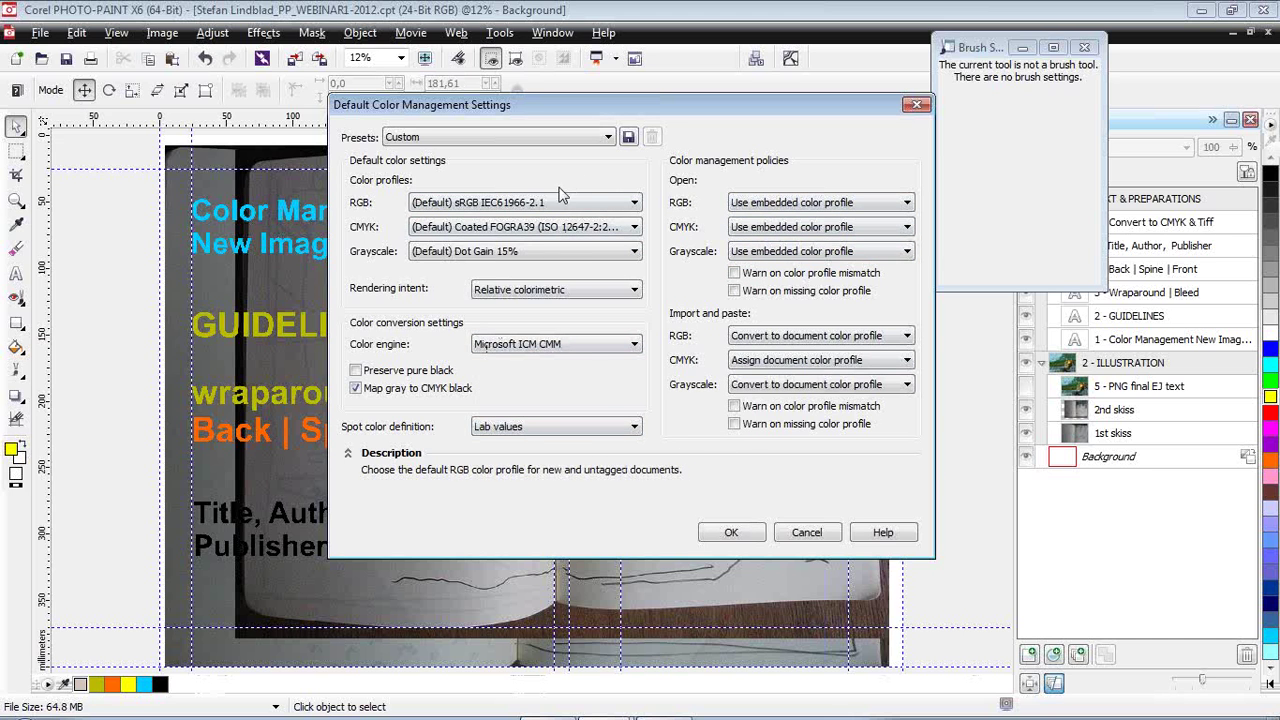
left_click(530, 204)
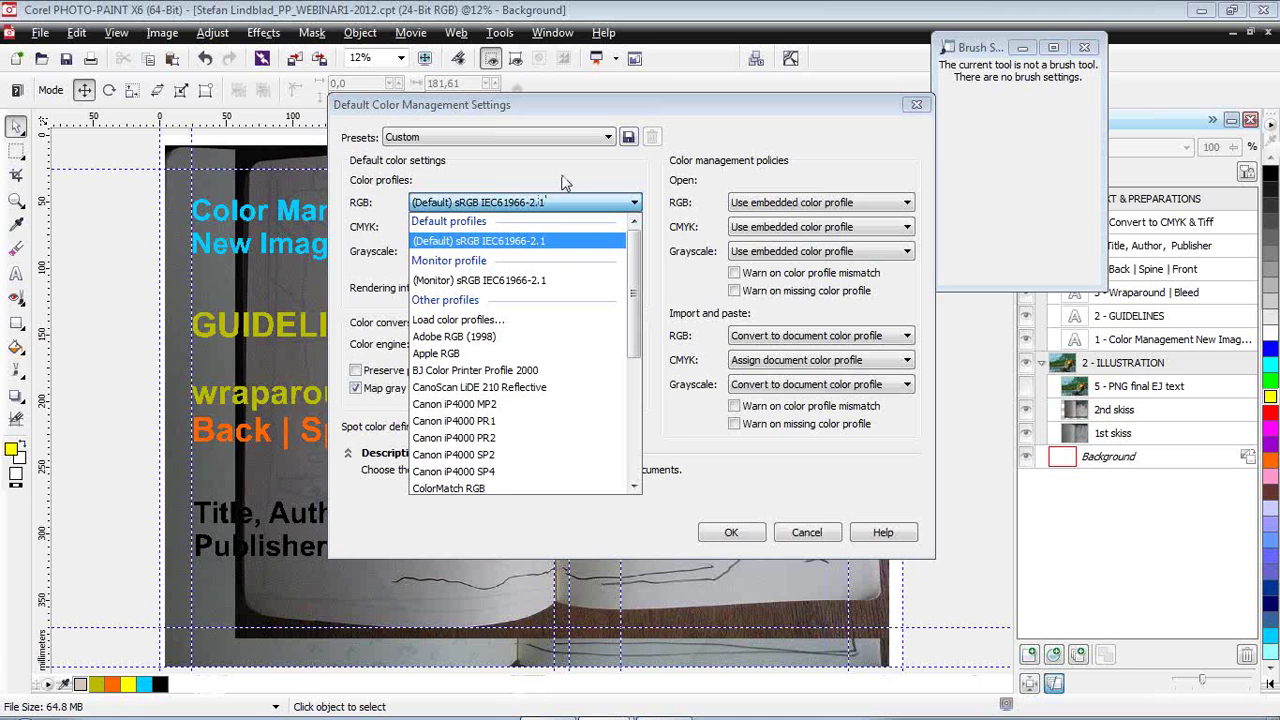
left_click(601, 172)
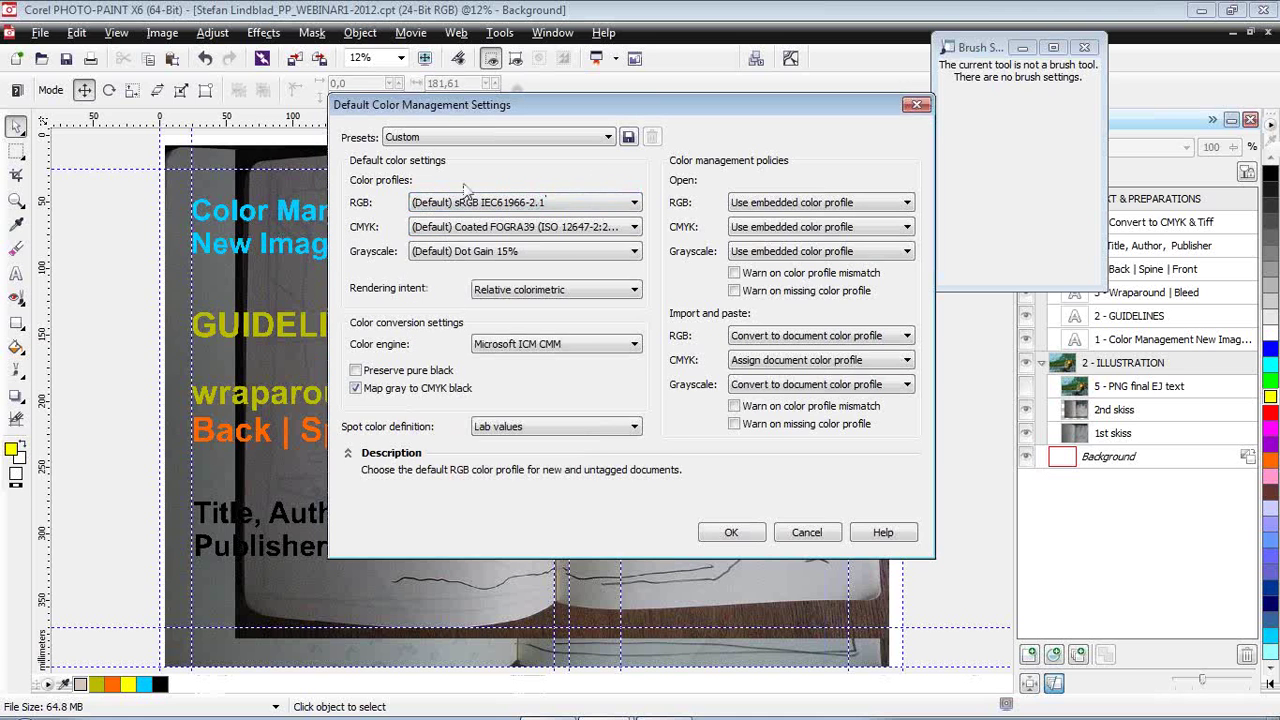
Look through the available default CMYK profiles, keep Coated FOGRA39 and accept the color management settings.
left_click(529, 228)
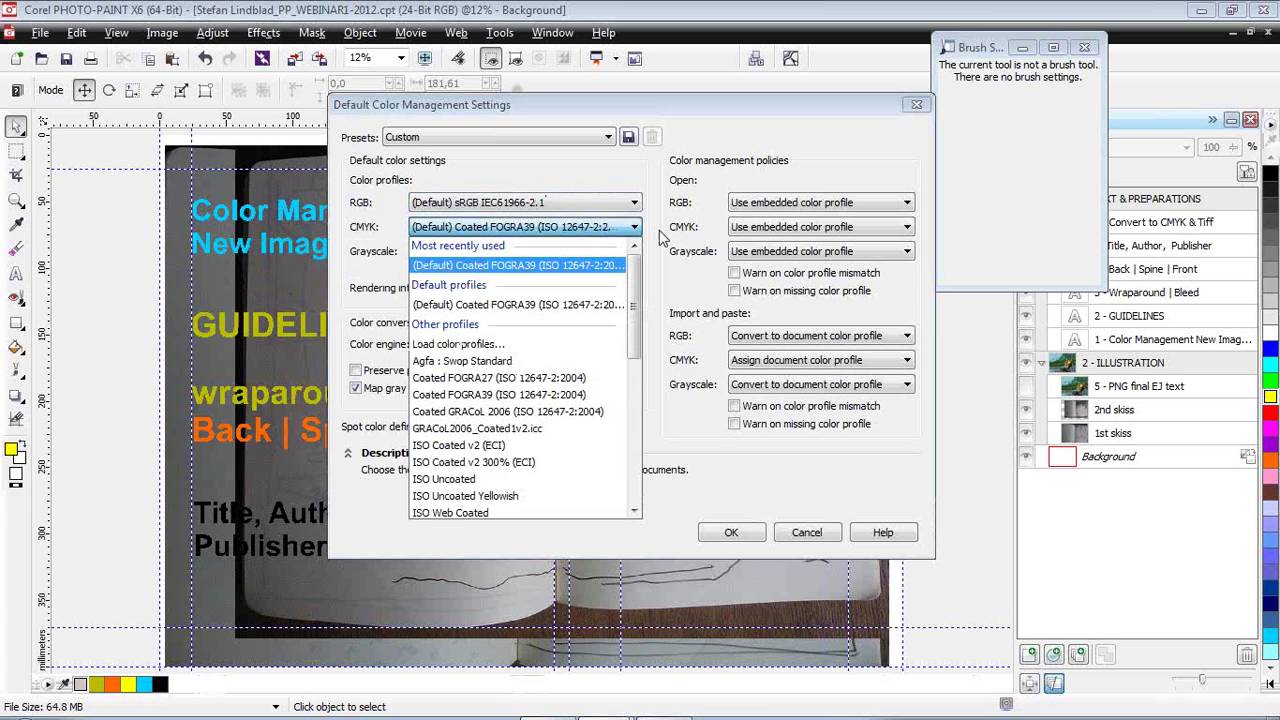
left_click_drag(637, 300, 638, 428)
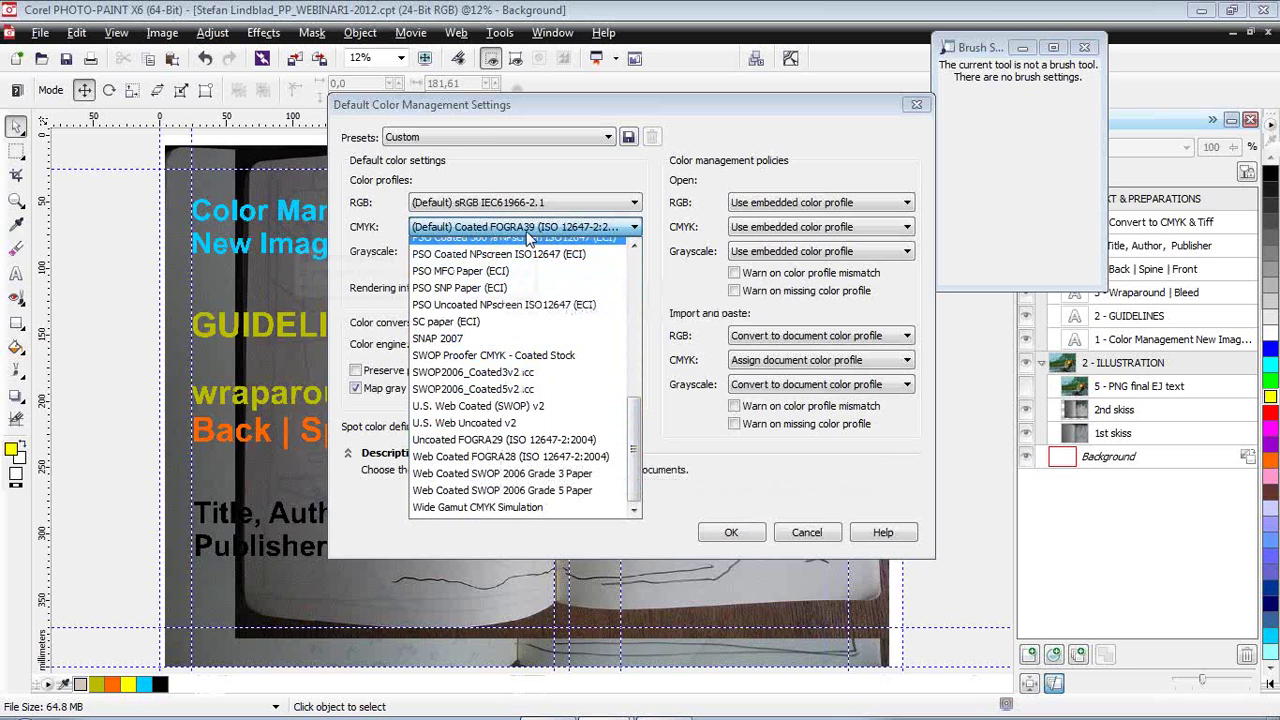
left_click(652, 234)
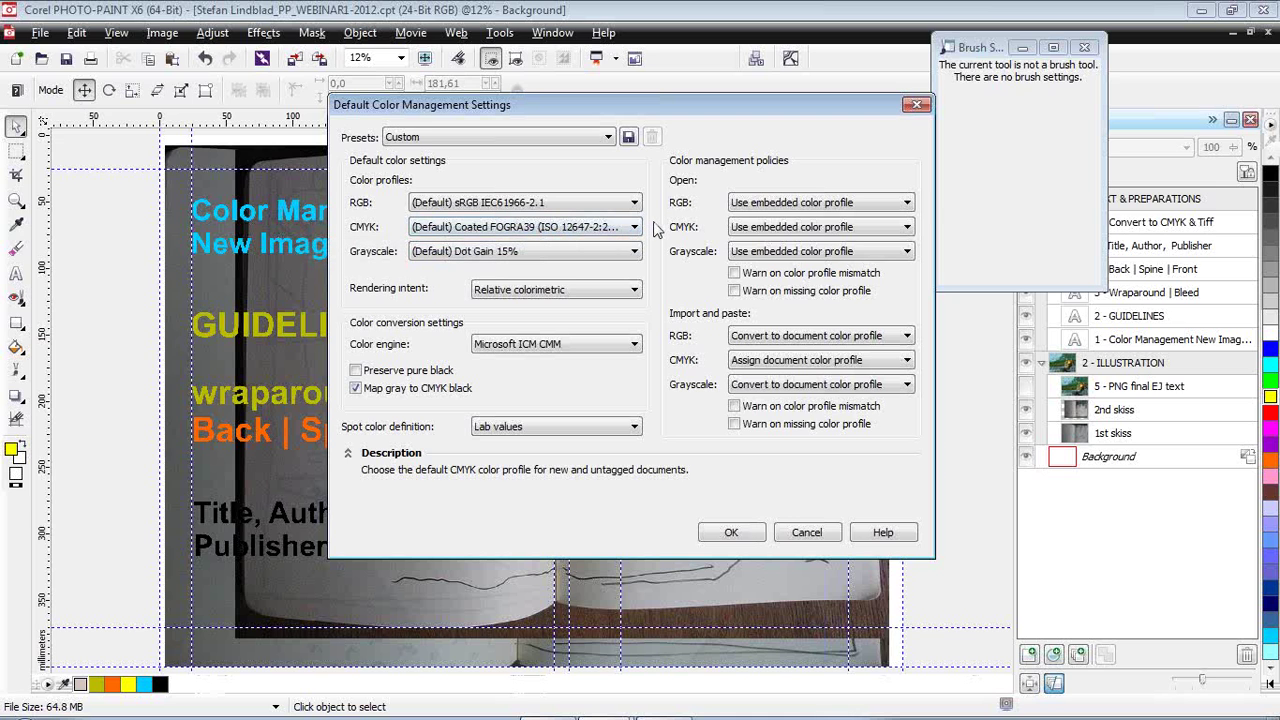
left_click(733, 535)
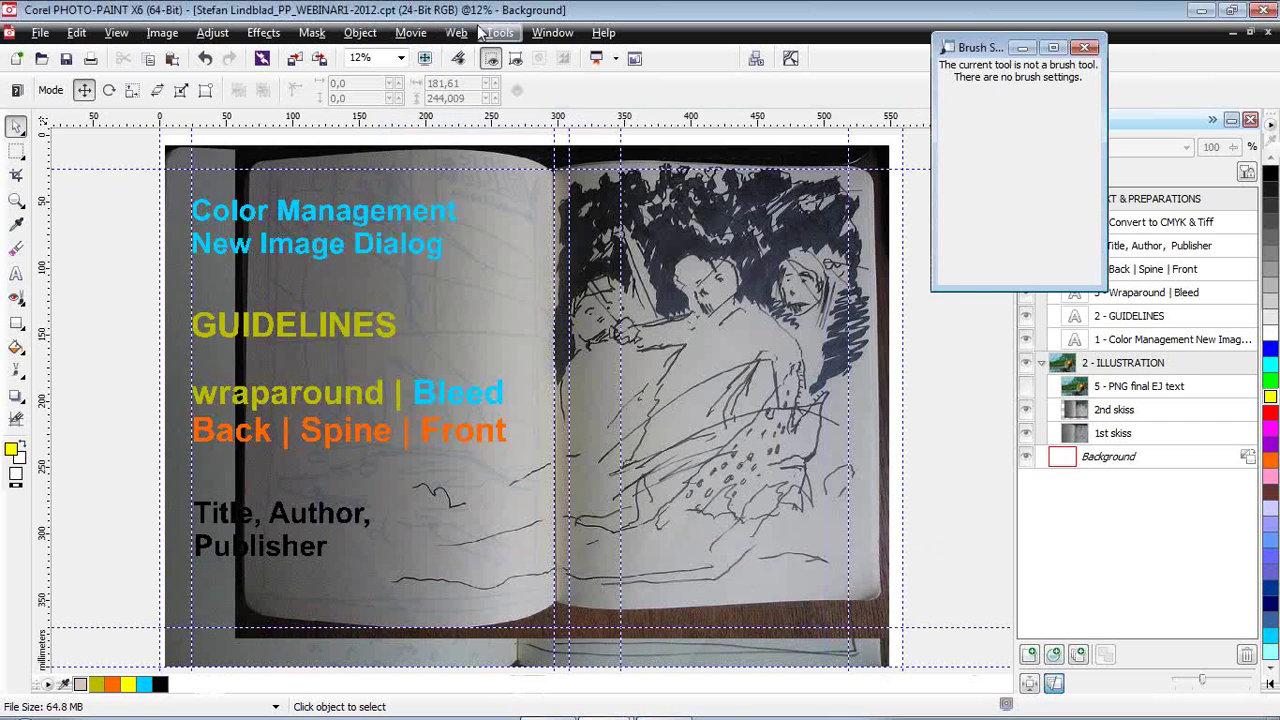
Reopen the default color management settings, check the RGB profile choices, keep sRGB IEC61966-2.1 and accept.
left_click(499, 32)
mouse_move(628, 100)
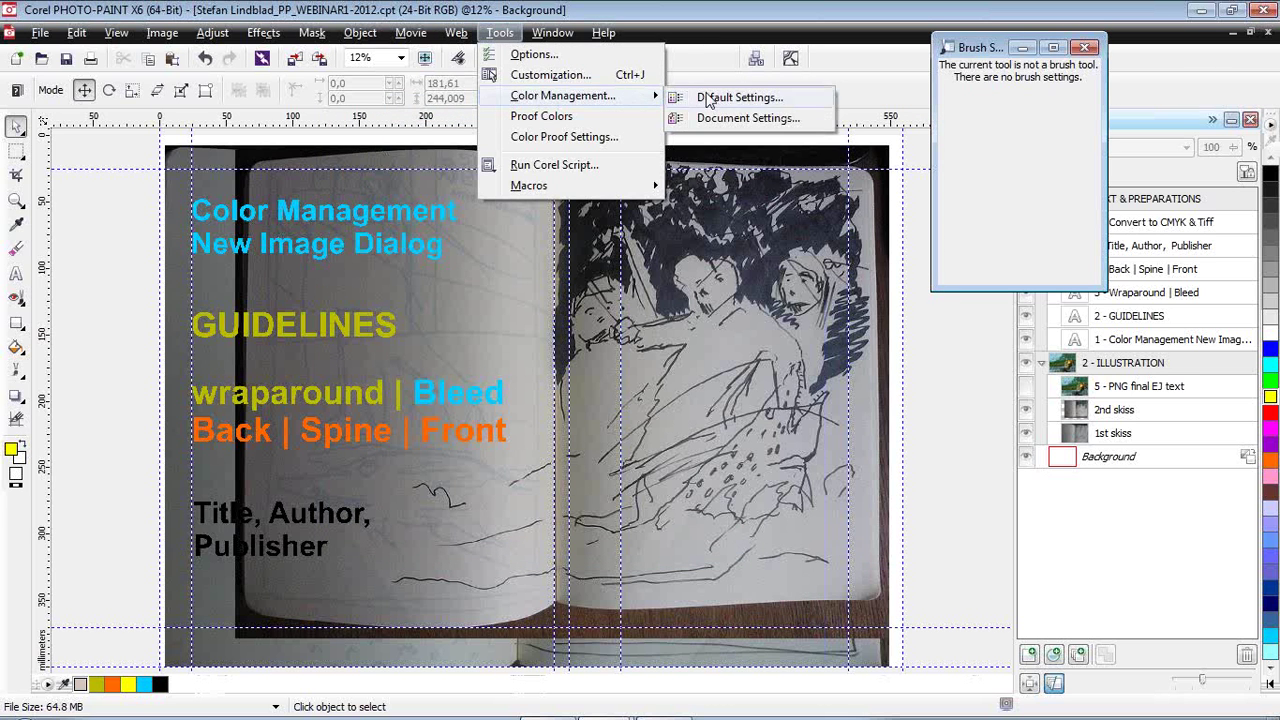
left_click(744, 103)
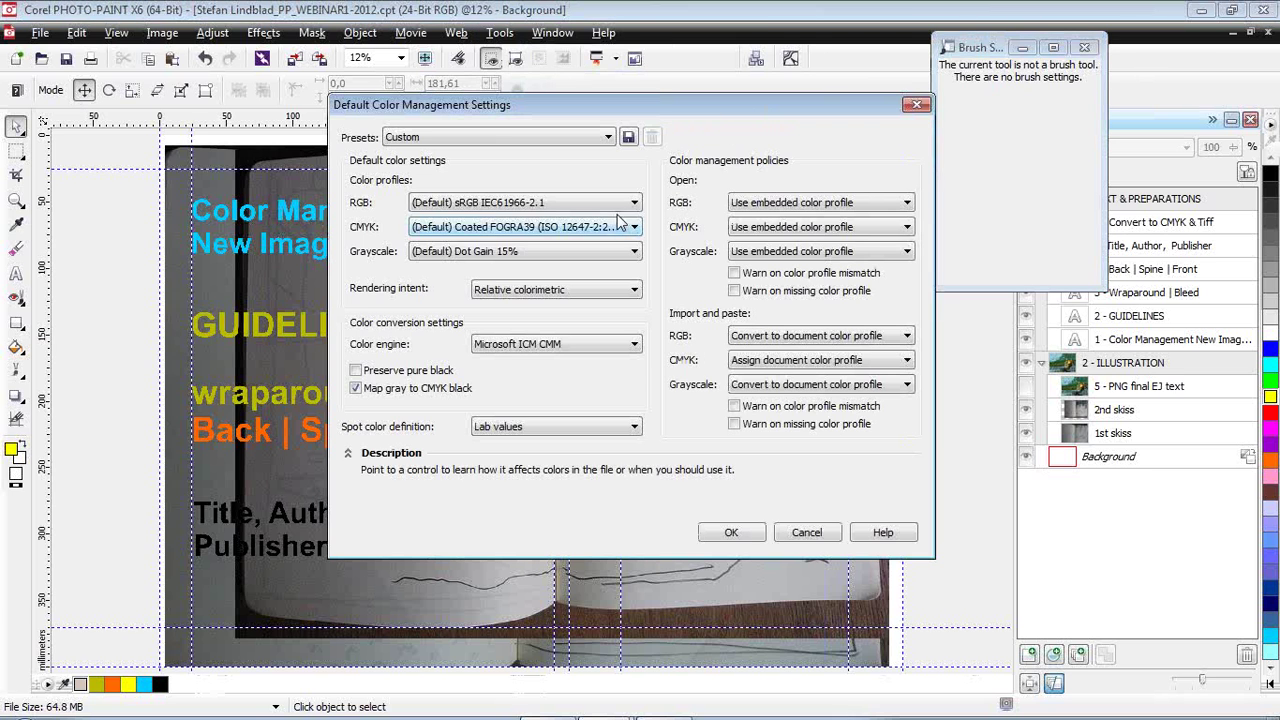
left_click(607, 204)
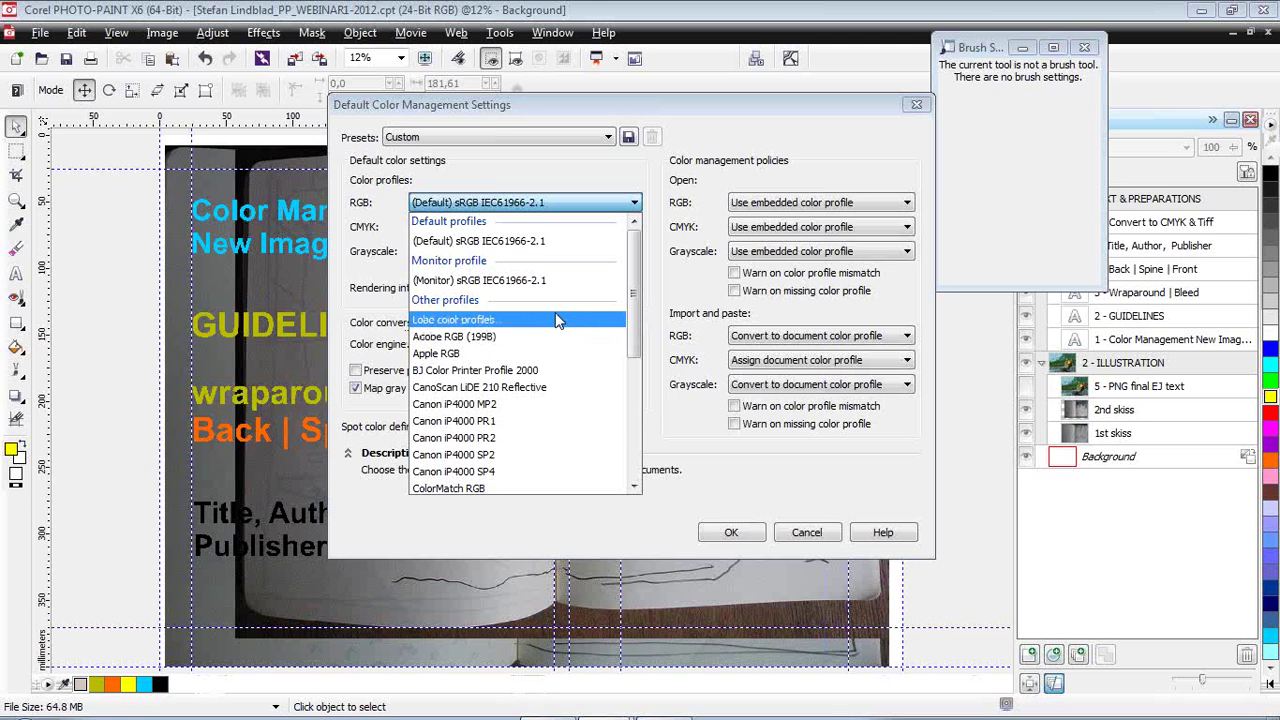
left_click(555, 206)
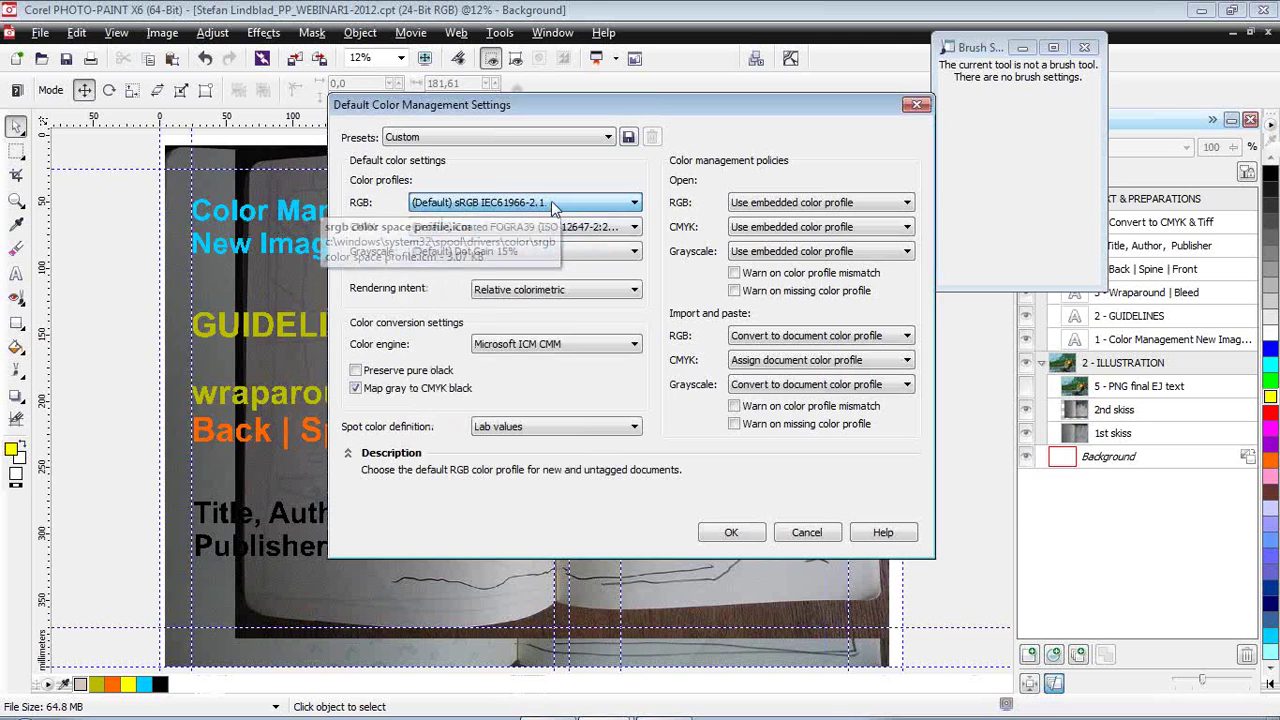
left_click(737, 531)
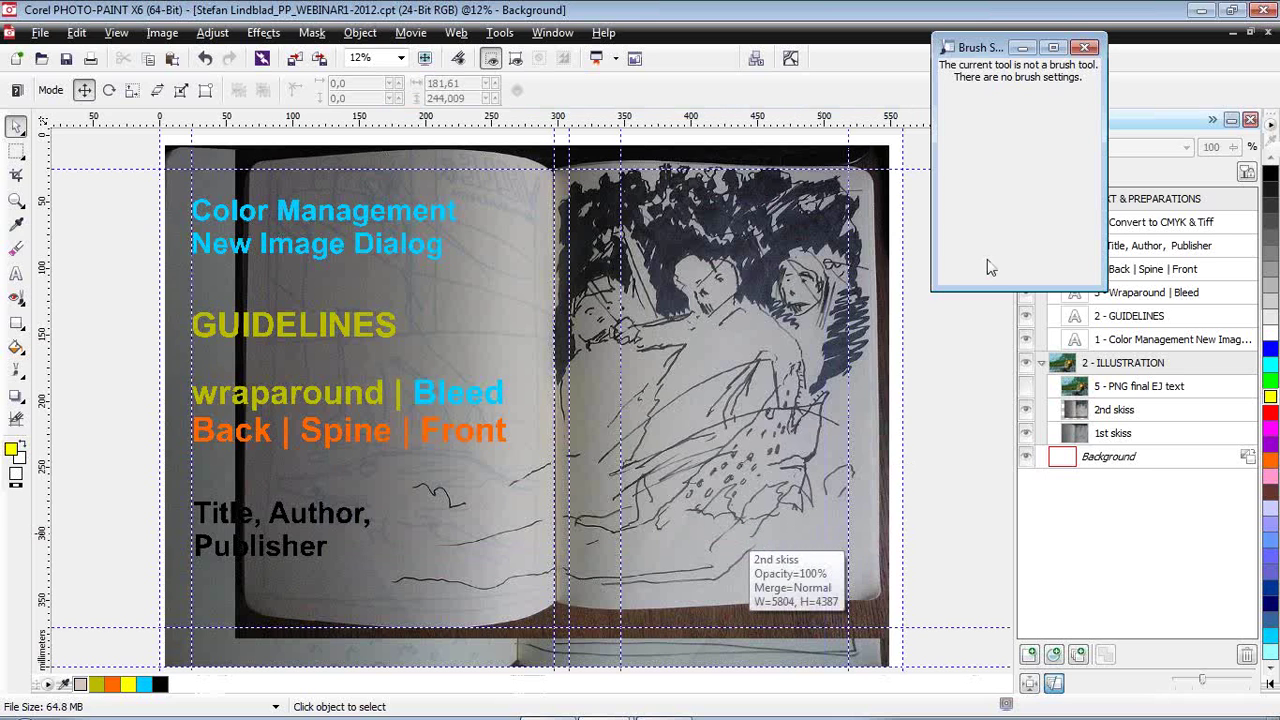
Move the Brush Settings window off the Objects list and hide the 1st skiss and 2nd skiss objects.
left_click_drag(988, 48, 918, 62)
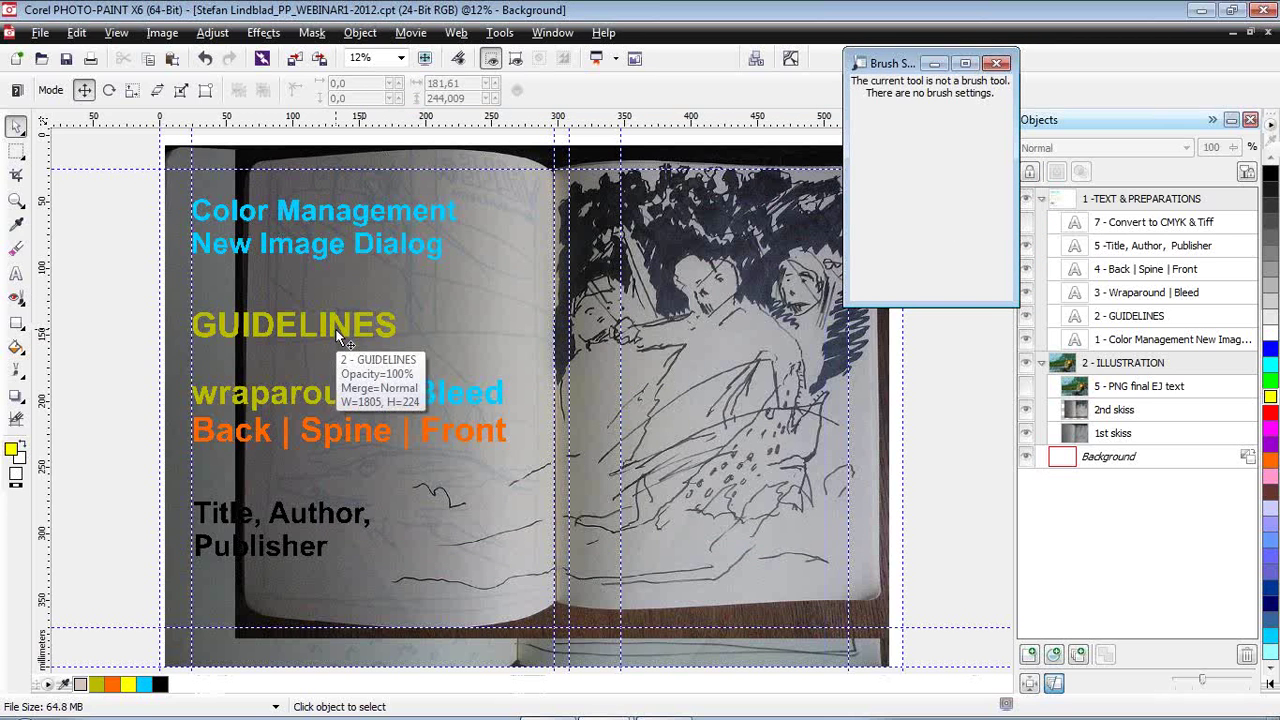
left_click(1028, 438)
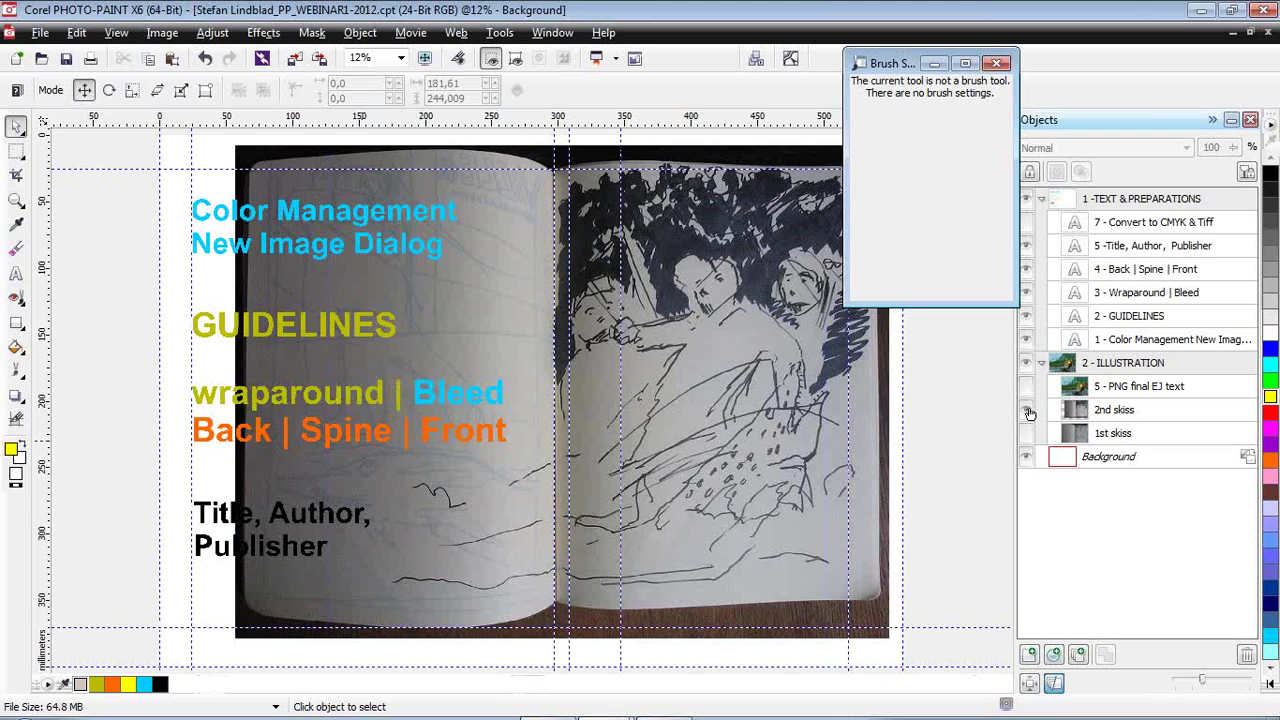
left_click(1027, 411)
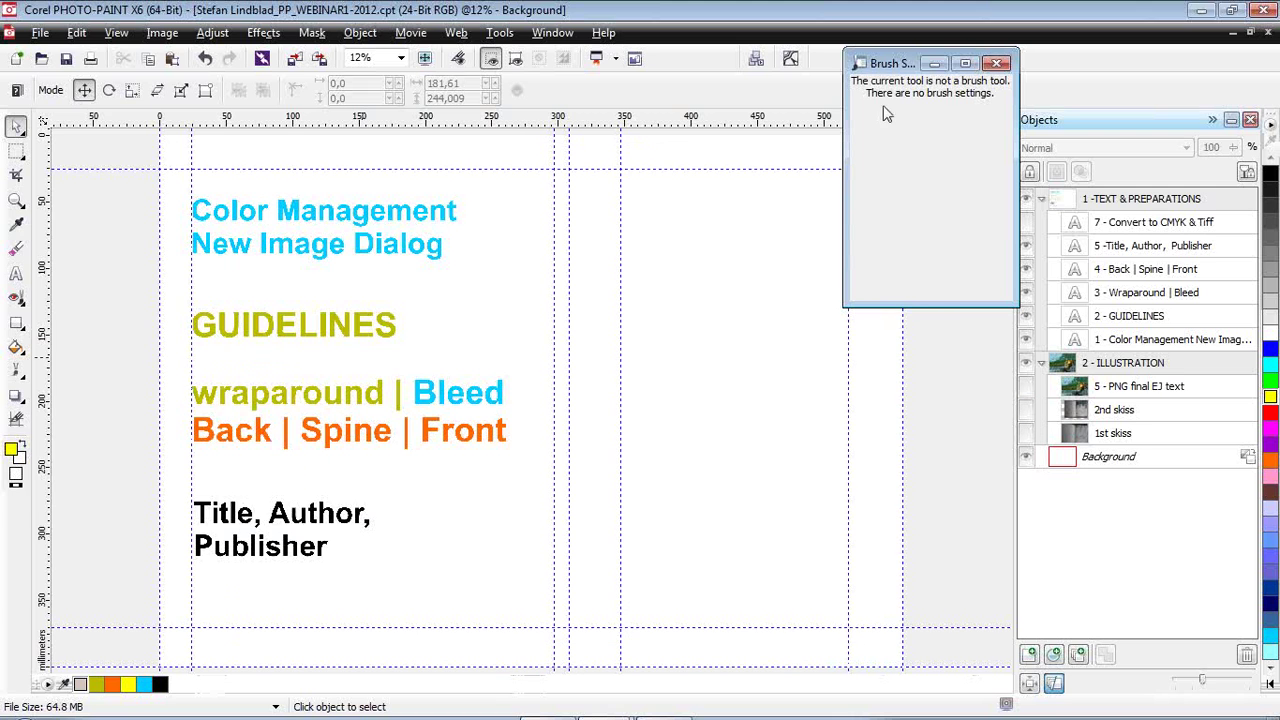
left_click(886, 63)
left_click_drag(966, 63, 1046, 63)
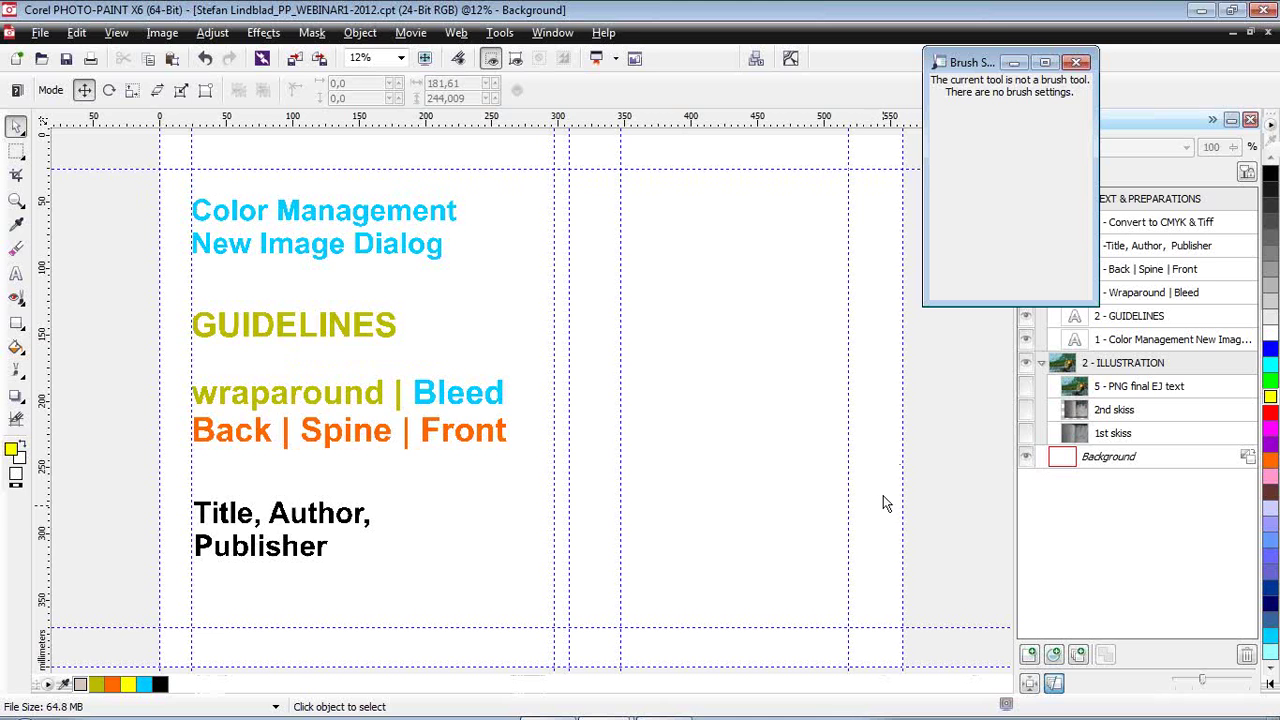
left_click(980, 66)
mouse_move(980, 66)
left_mouse_down()
mouse_move(850, 108)
mouse_move(906, 83)
left_mouse_up()
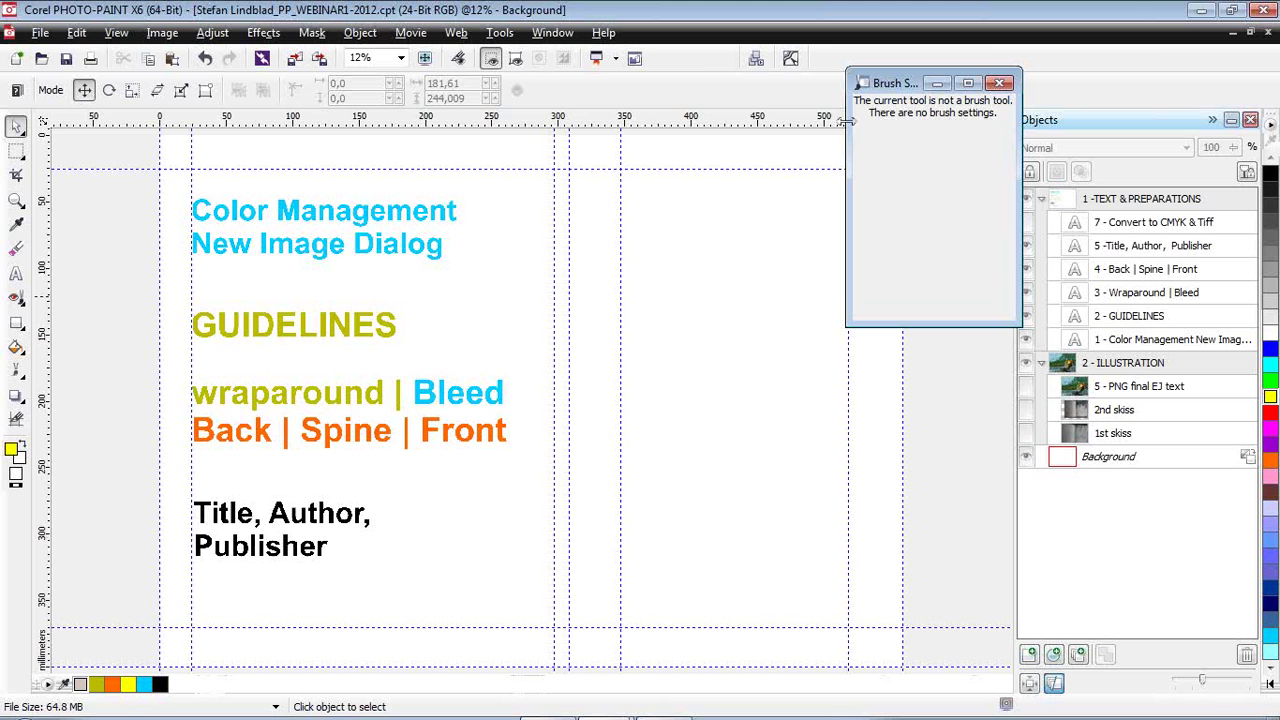
left_click_drag(876, 93, 948, 96)
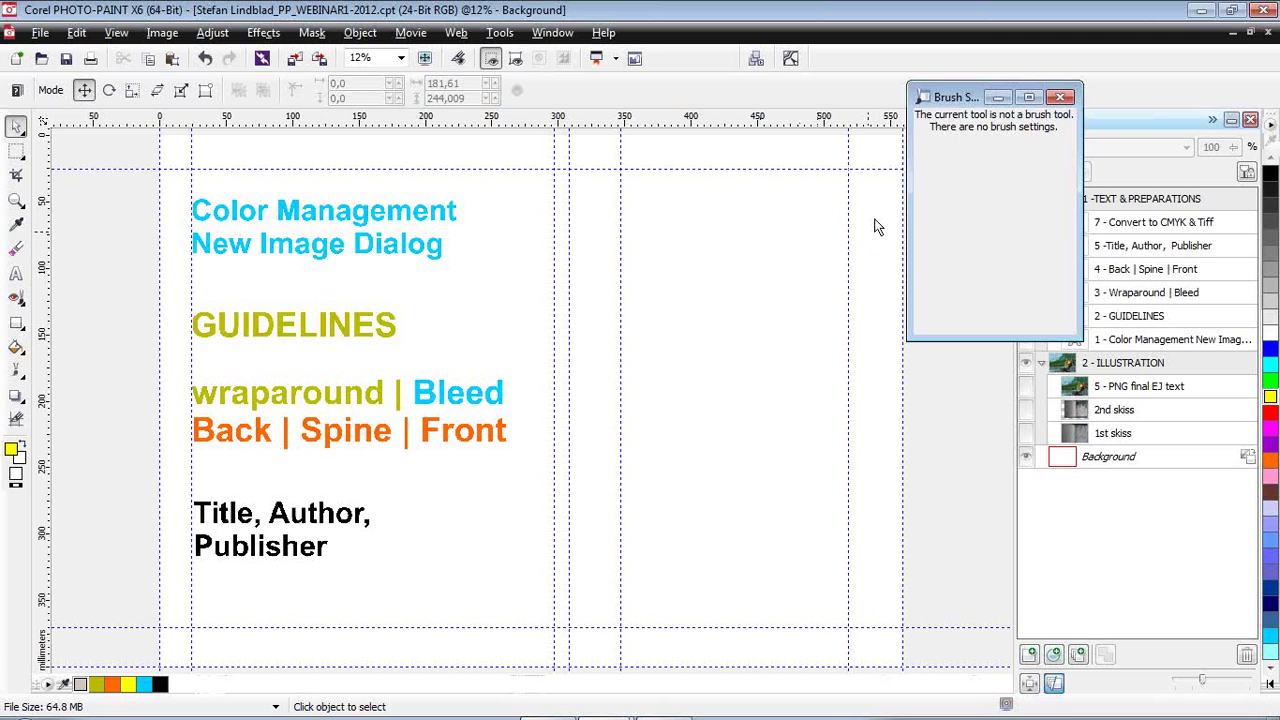
Show the 2nd skiss object for viewing and hide it again.
left_click(1025, 409)
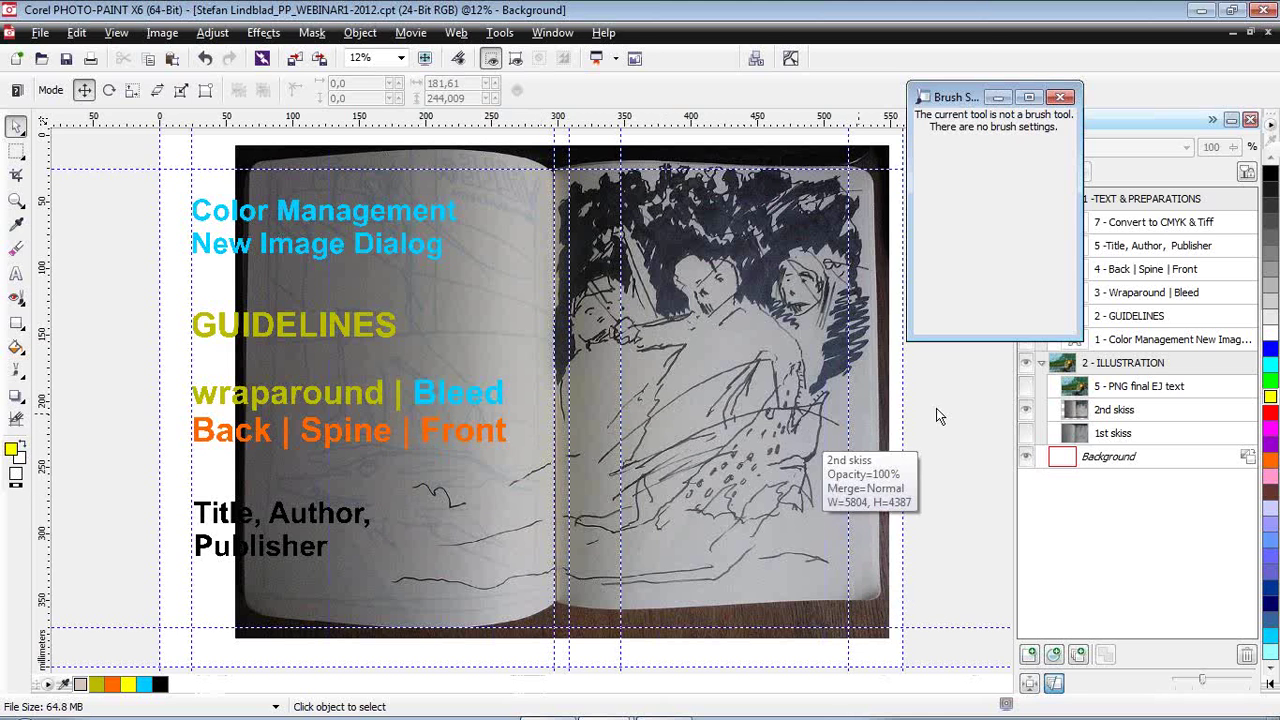
left_click(1025, 409)
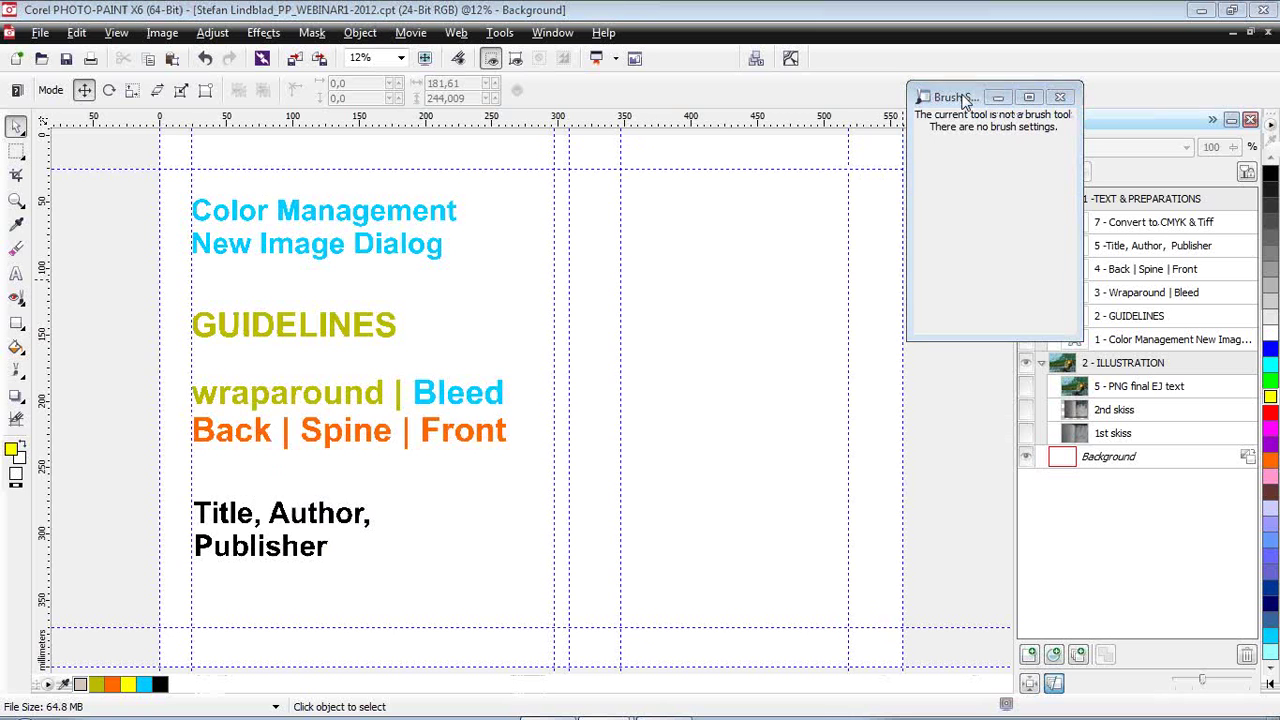
Uncover the Objects list and hide the five visible text objects, from 5 - Title, Author, Publisher down to 1 - Color Management.
left_click_drag(965, 100, 861, 116)
left_click(1025, 246)
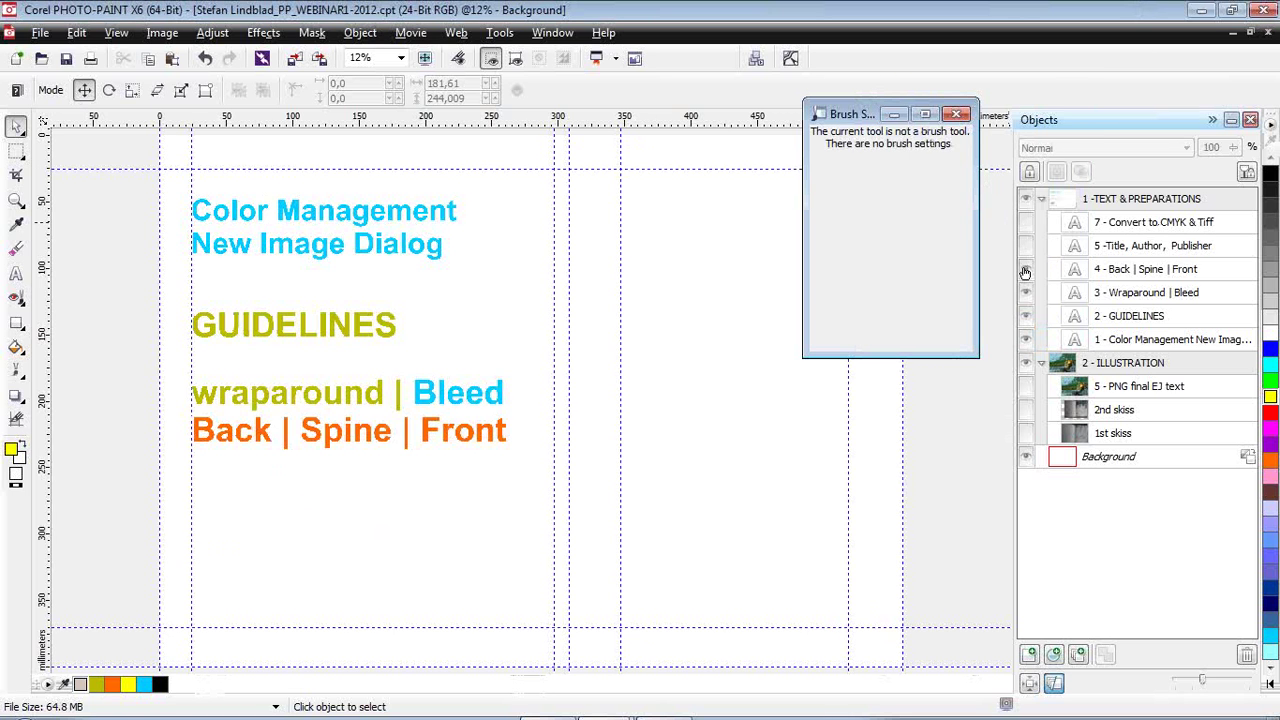
left_click(1025, 269)
left_click(1025, 292)
left_click(1025, 318)
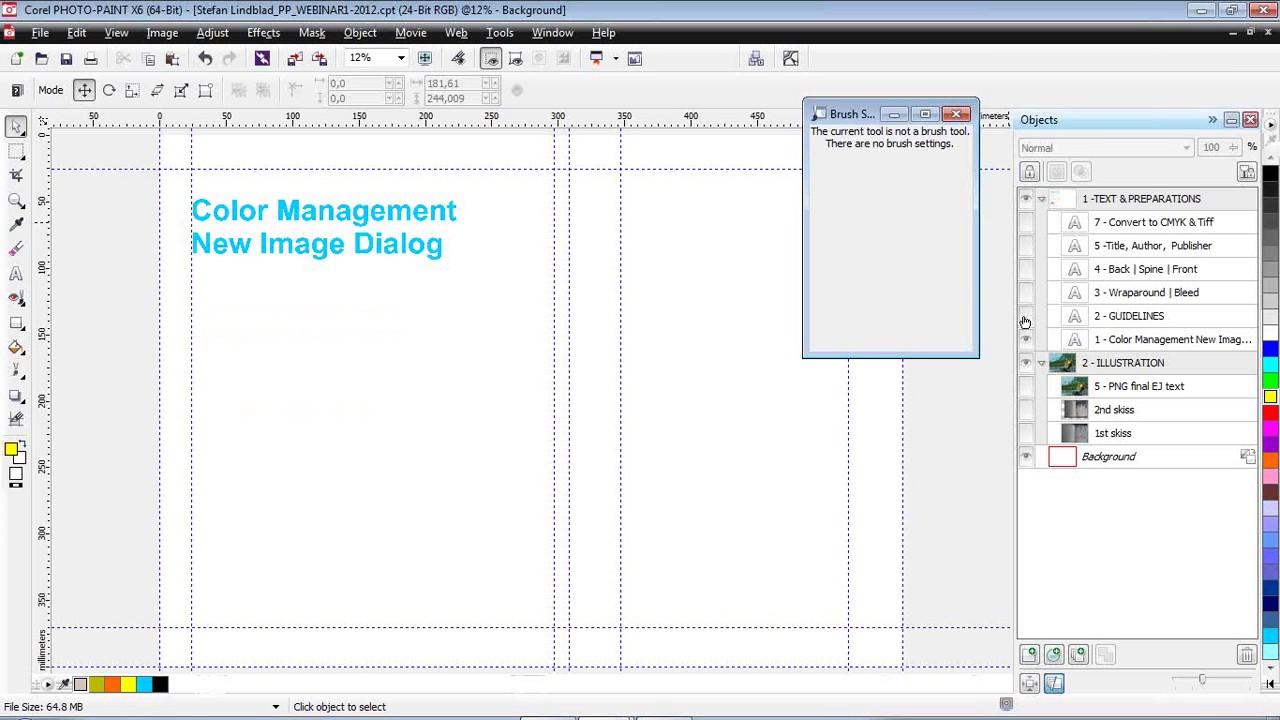
left_click(1025, 341)
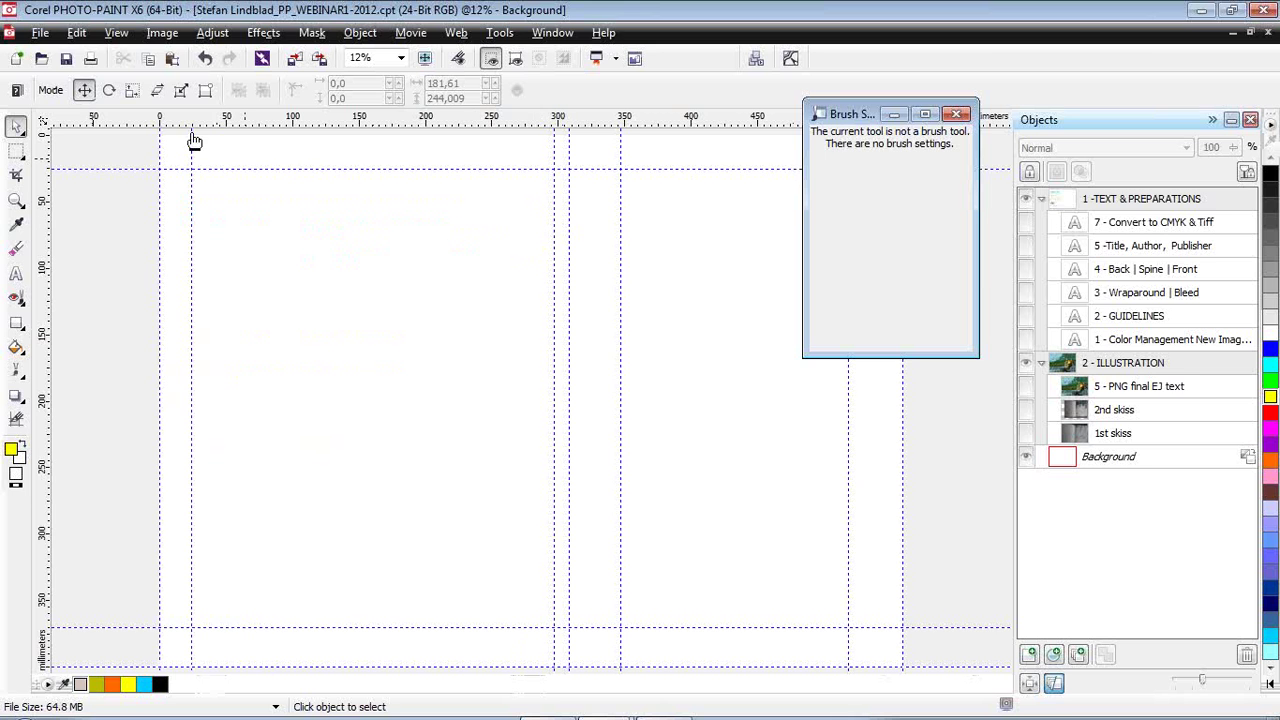
Start a new image and go through its name, paper size, dimensions and resolution settings.
left_click(17, 62)
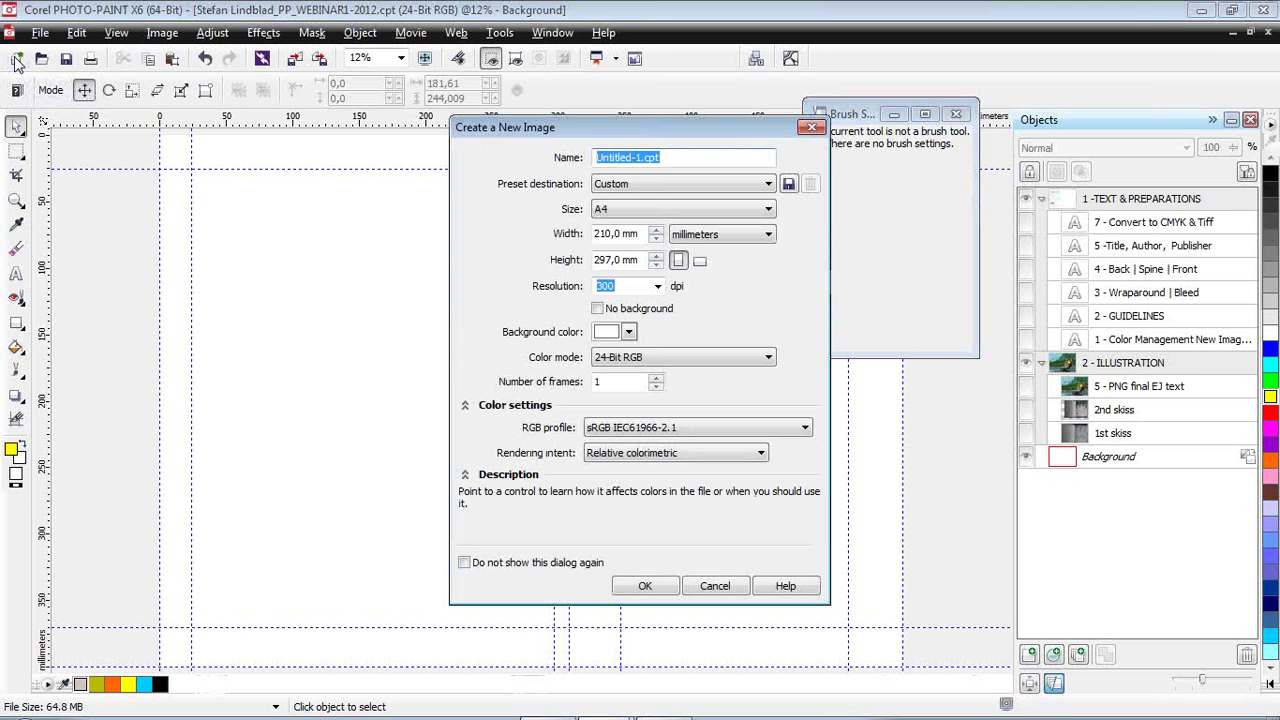
left_click_drag(590, 130, 492, 96)
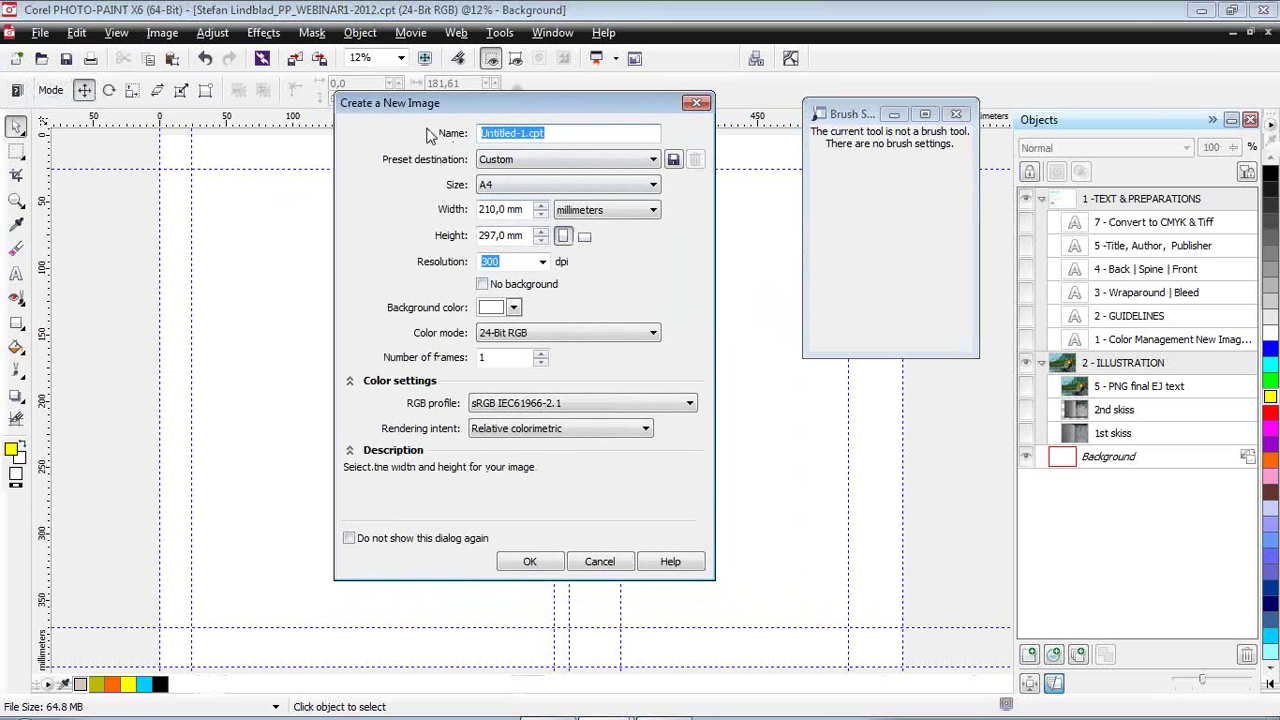
left_click_drag(398, 109, 409, 101)
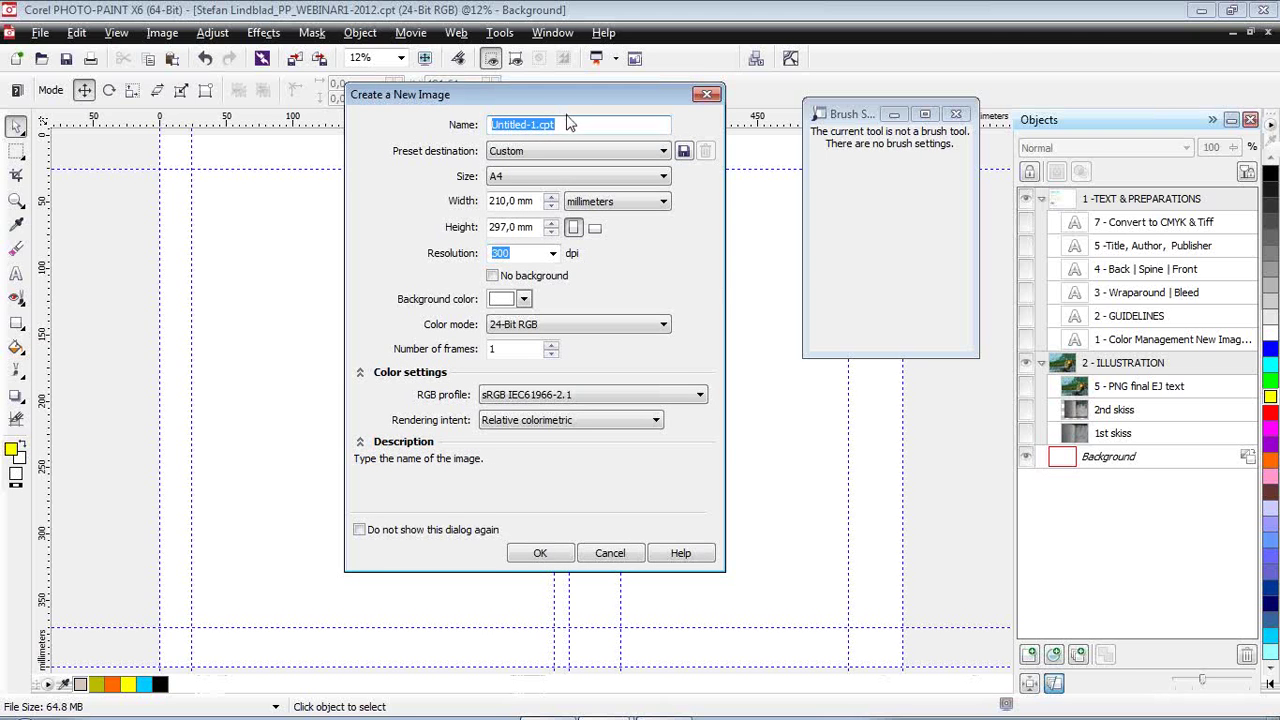
left_click(505, 177)
left_click(500, 180)
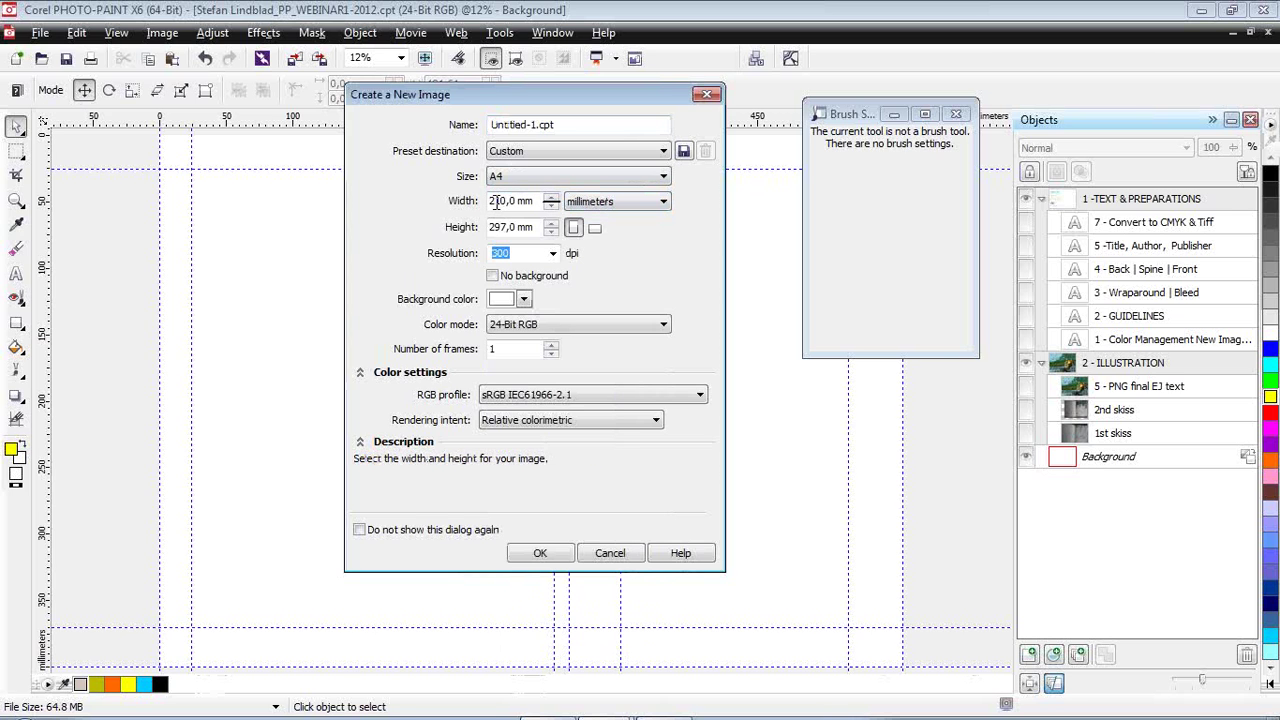
left_click(530, 253)
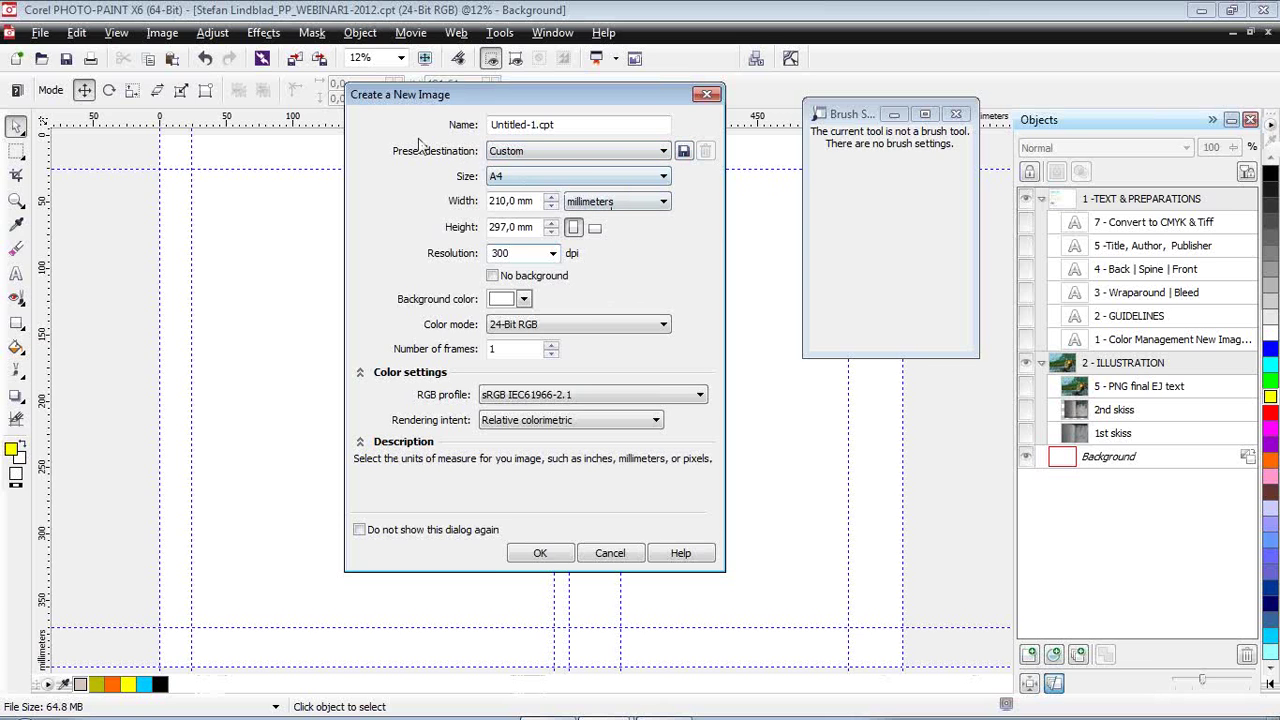
Save the A4, 300 dpi, 24-Bit RGB settings as a destination preset named with the author's first name and dismiss the new-image setup.
left_click(685, 152)
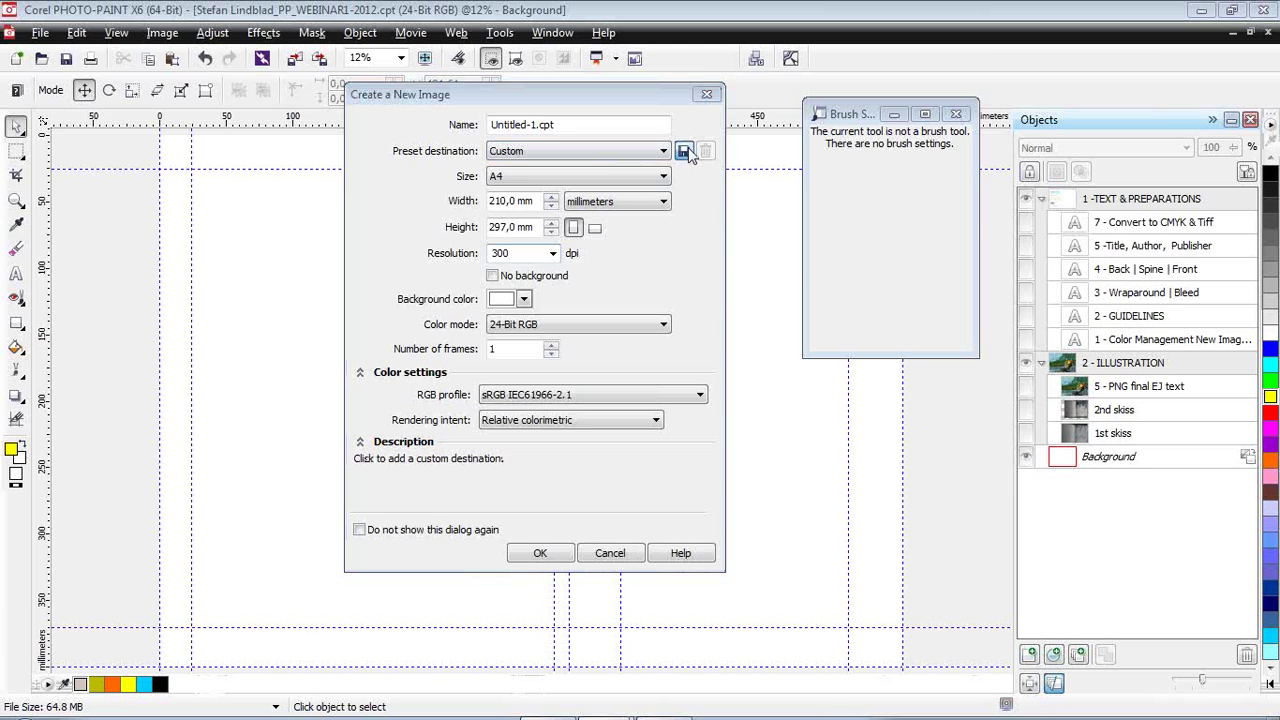
left_click_drag(528, 280, 704, 312)
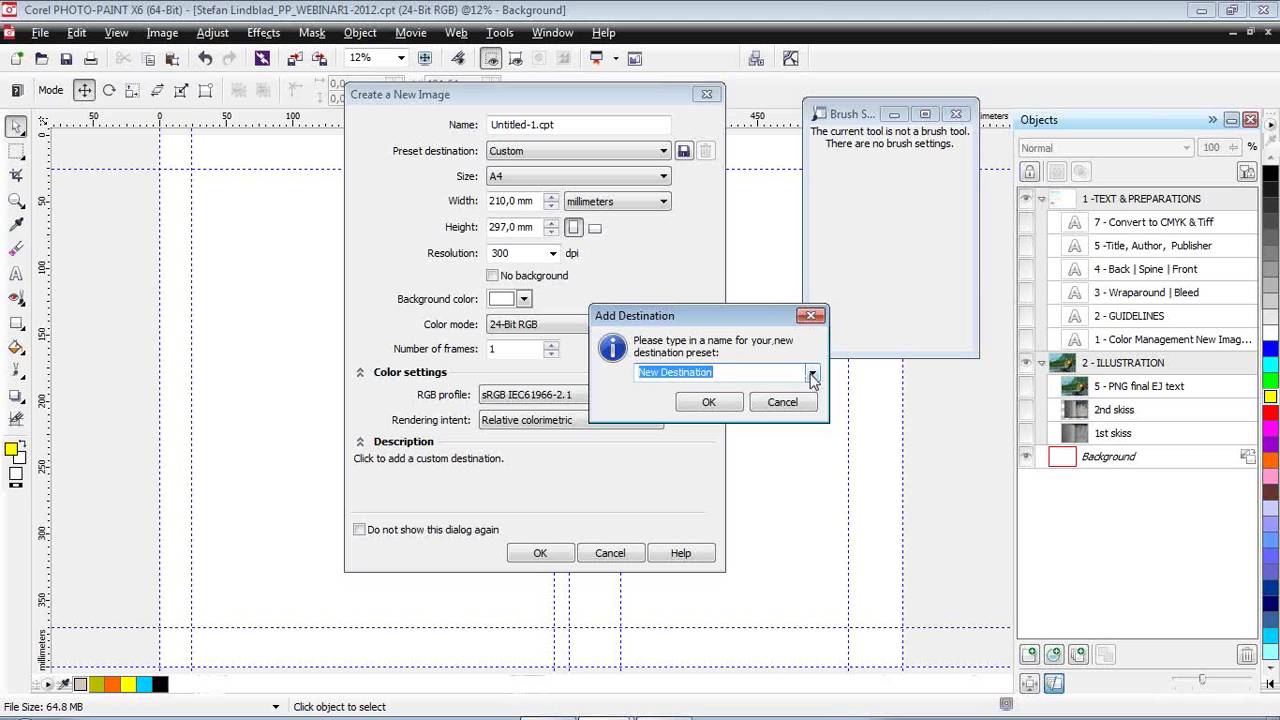
type("Stefan")
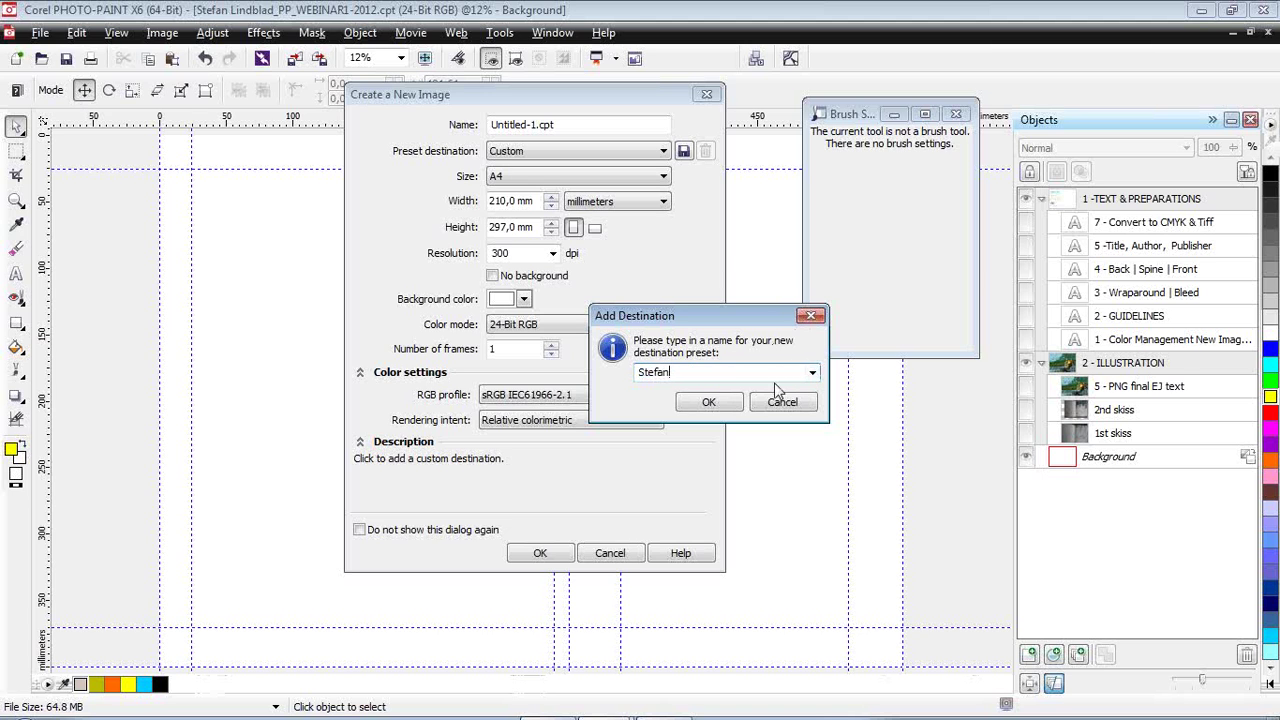
left_click(712, 401)
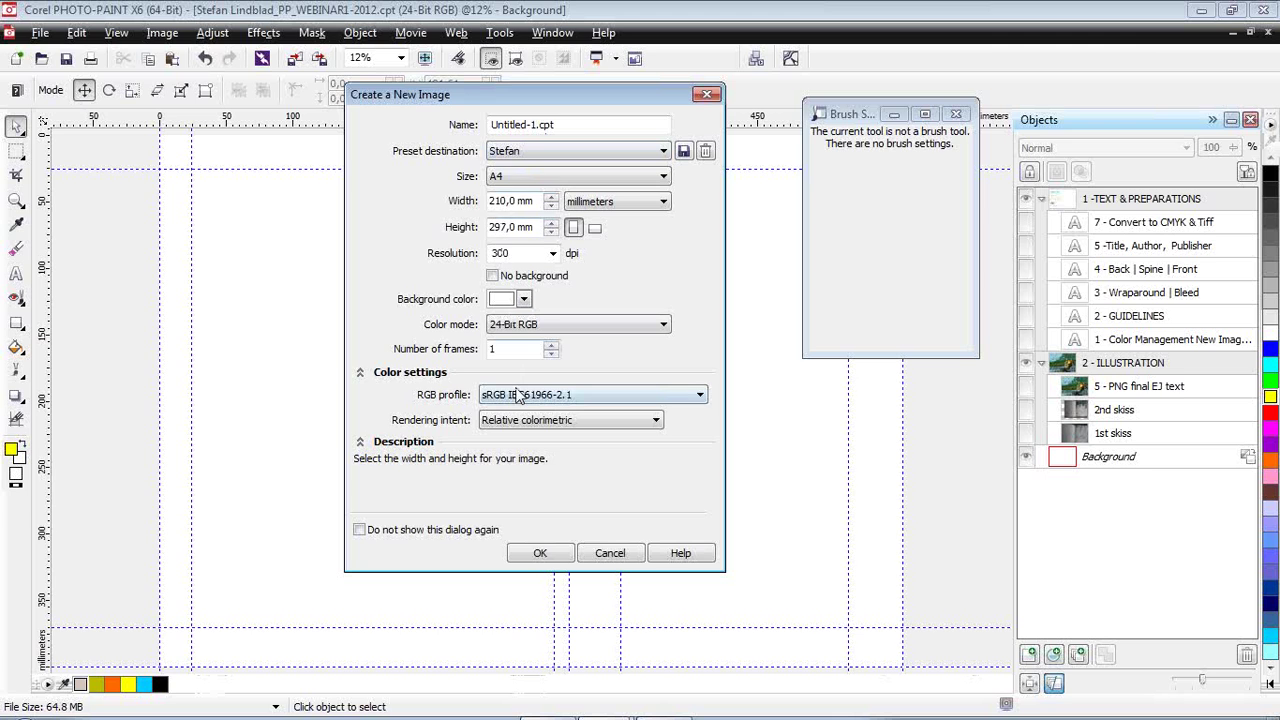
left_click(512, 200)
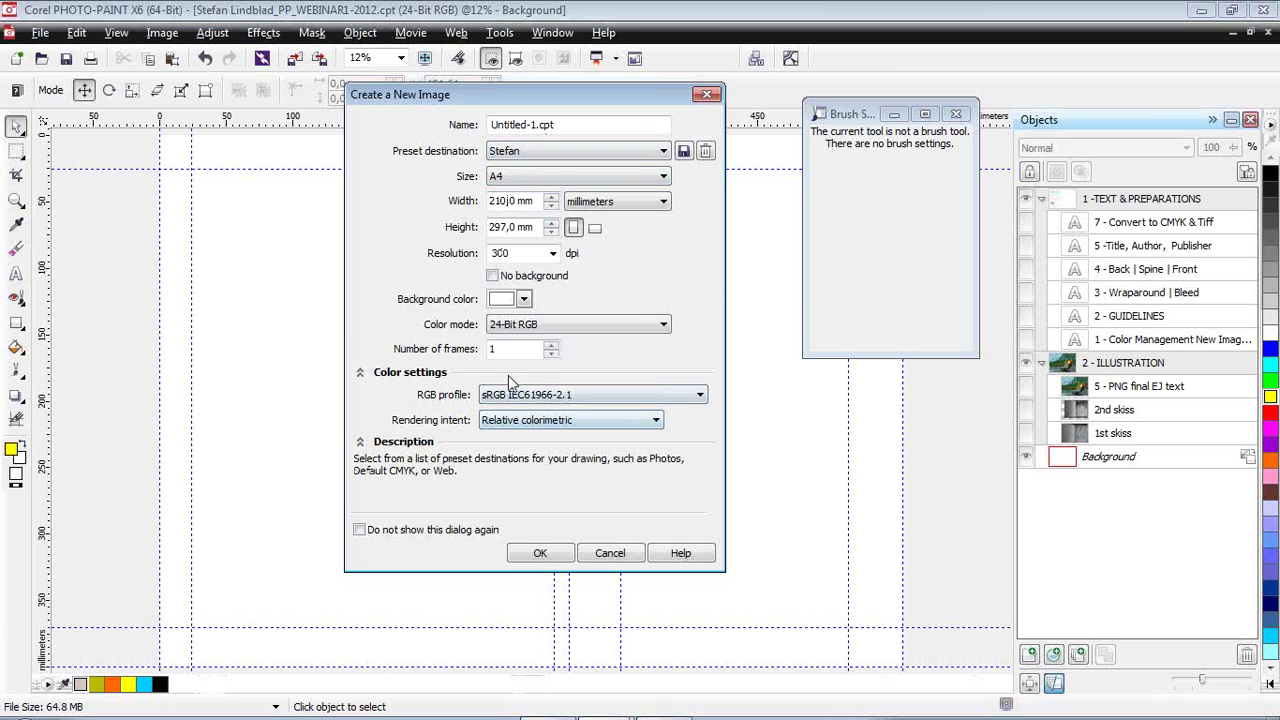
left_click(707, 94)
Create a new A4 image from the saved custom destination preset and close that blank image again.
left_click(18, 59)
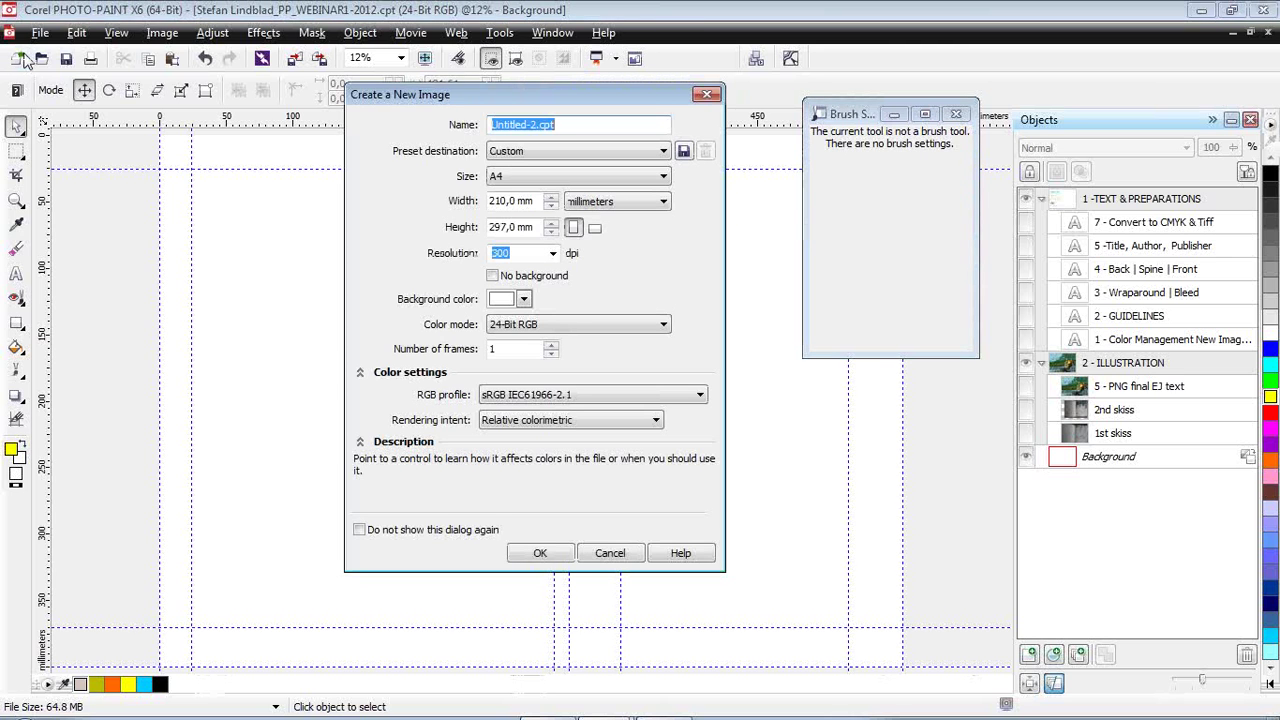
left_click(660, 152)
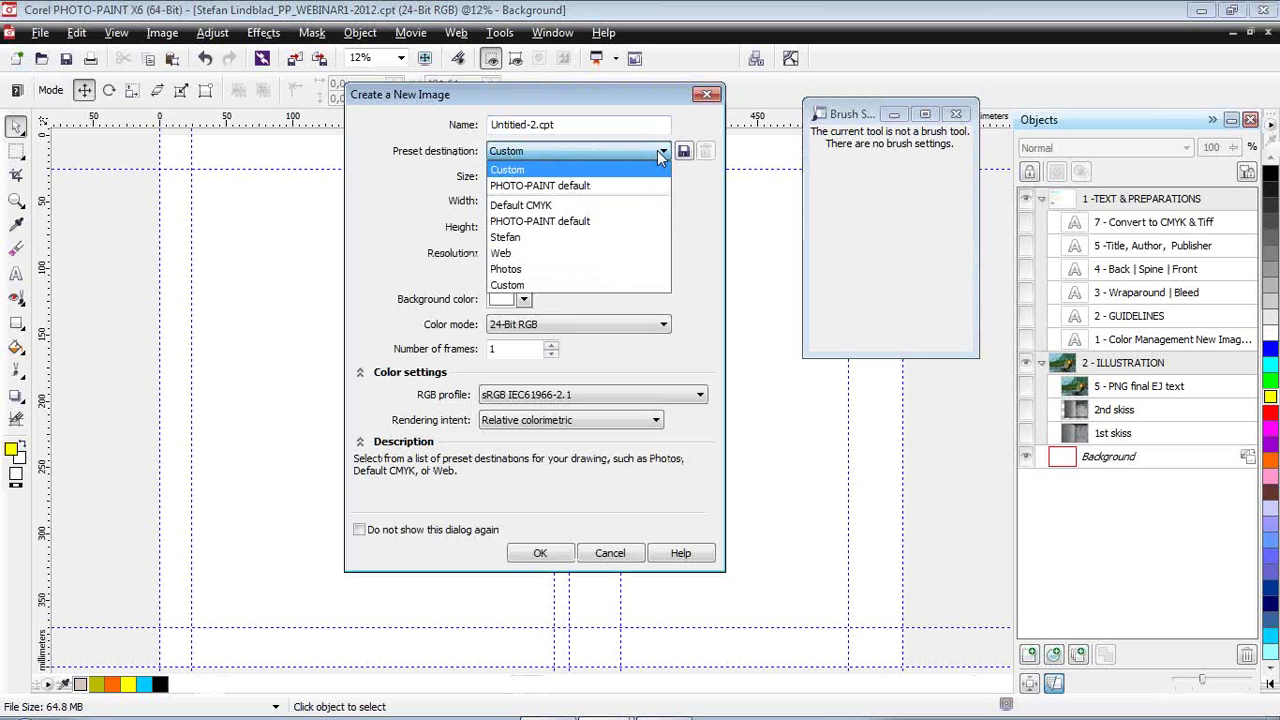
left_click(519, 239)
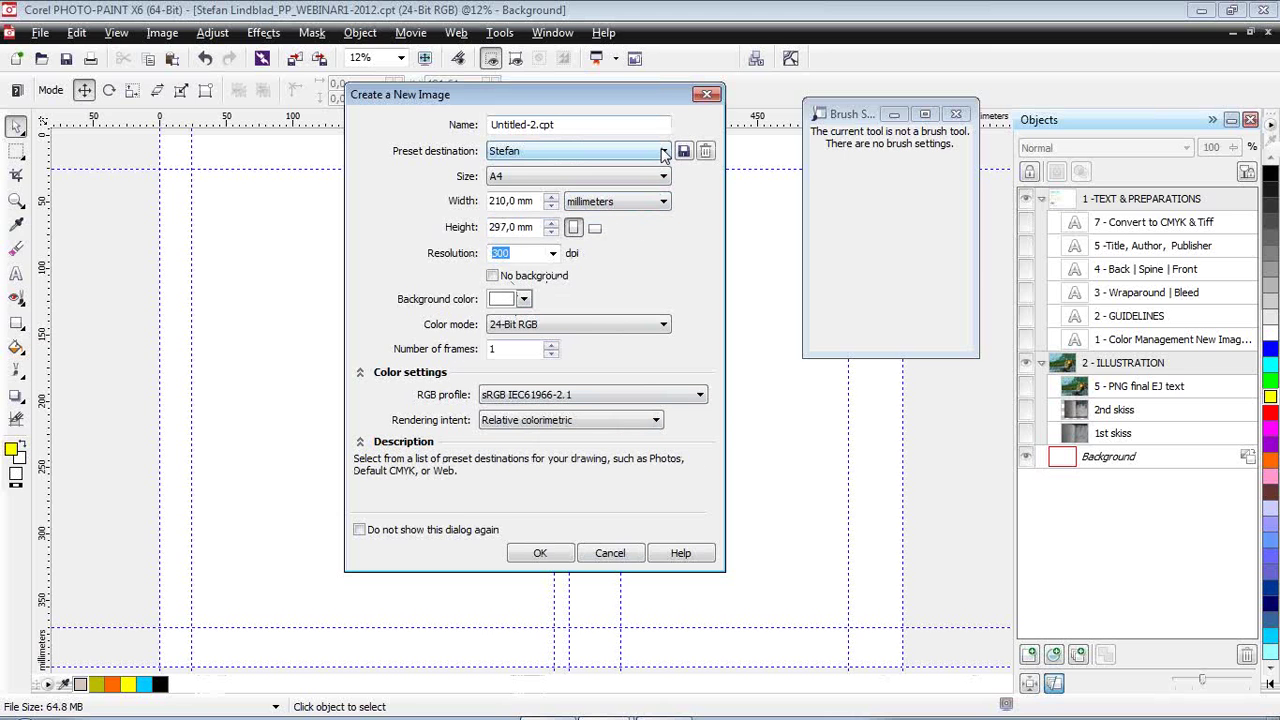
left_click(540, 553)
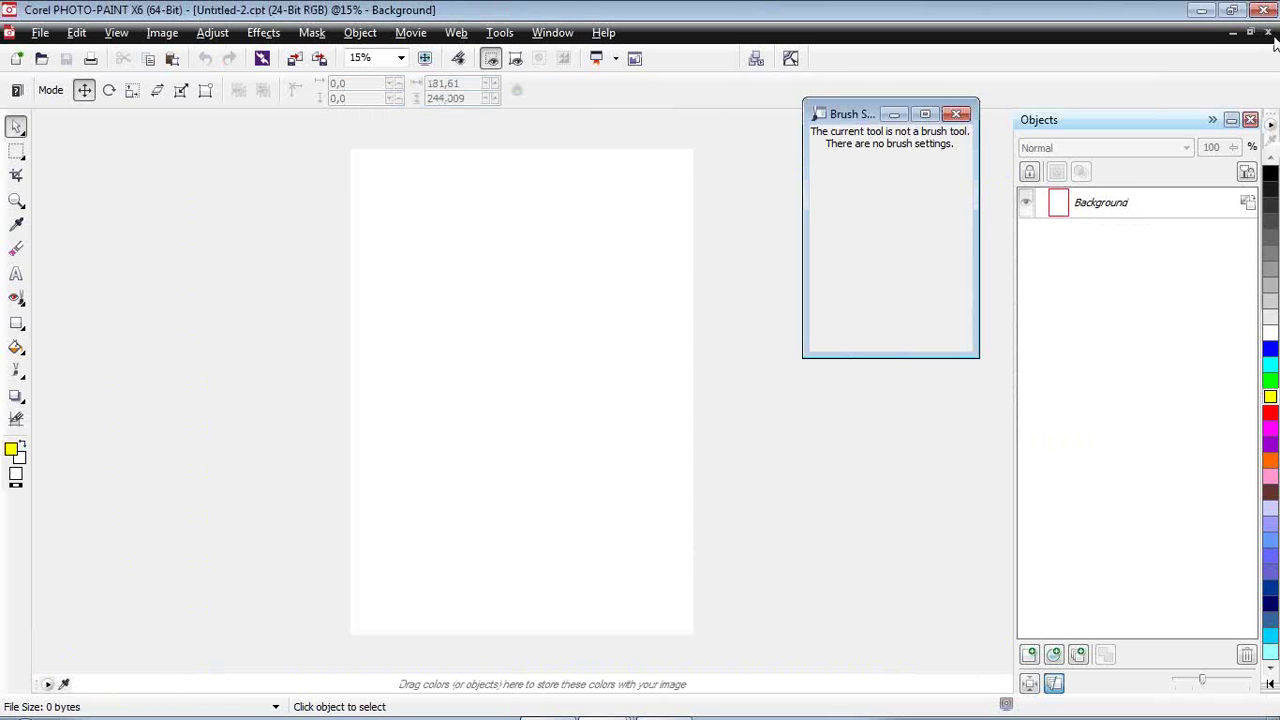
left_click(1268, 33)
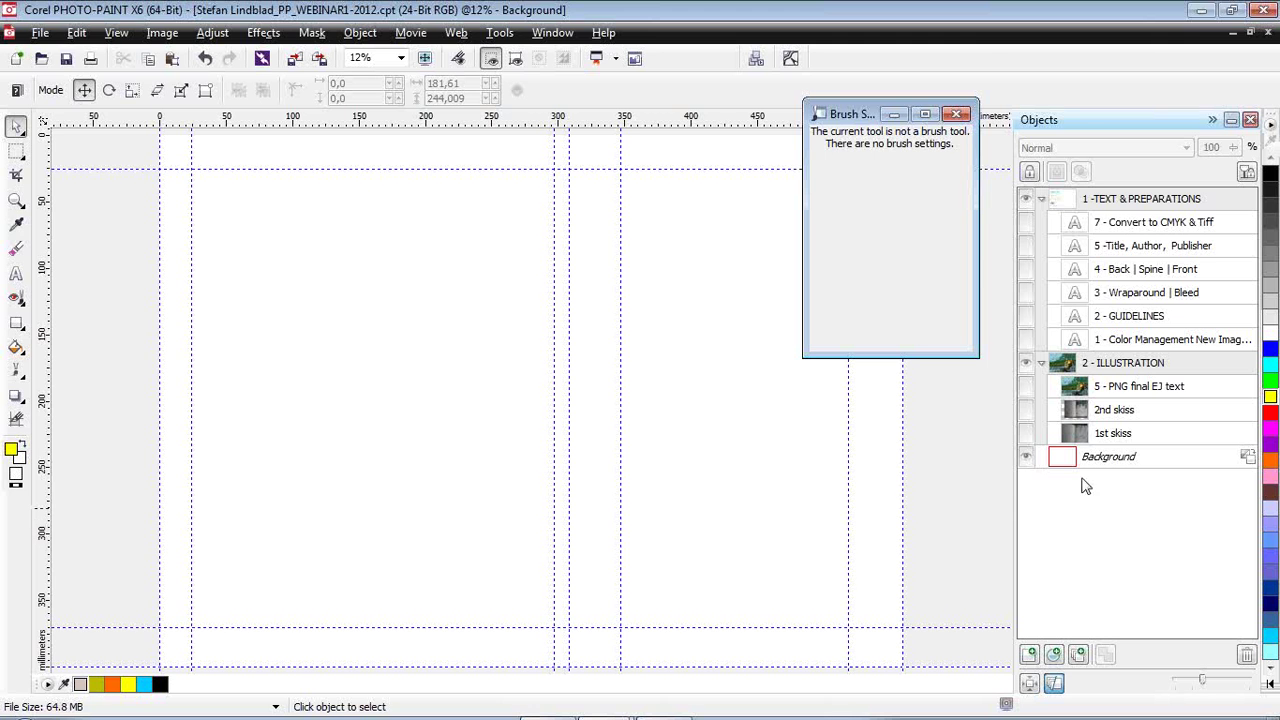
Show and hide the 1st skiss and 2nd skiss objects in turn, keeping the Brush Settings window off the sketch.
left_click(1025, 434)
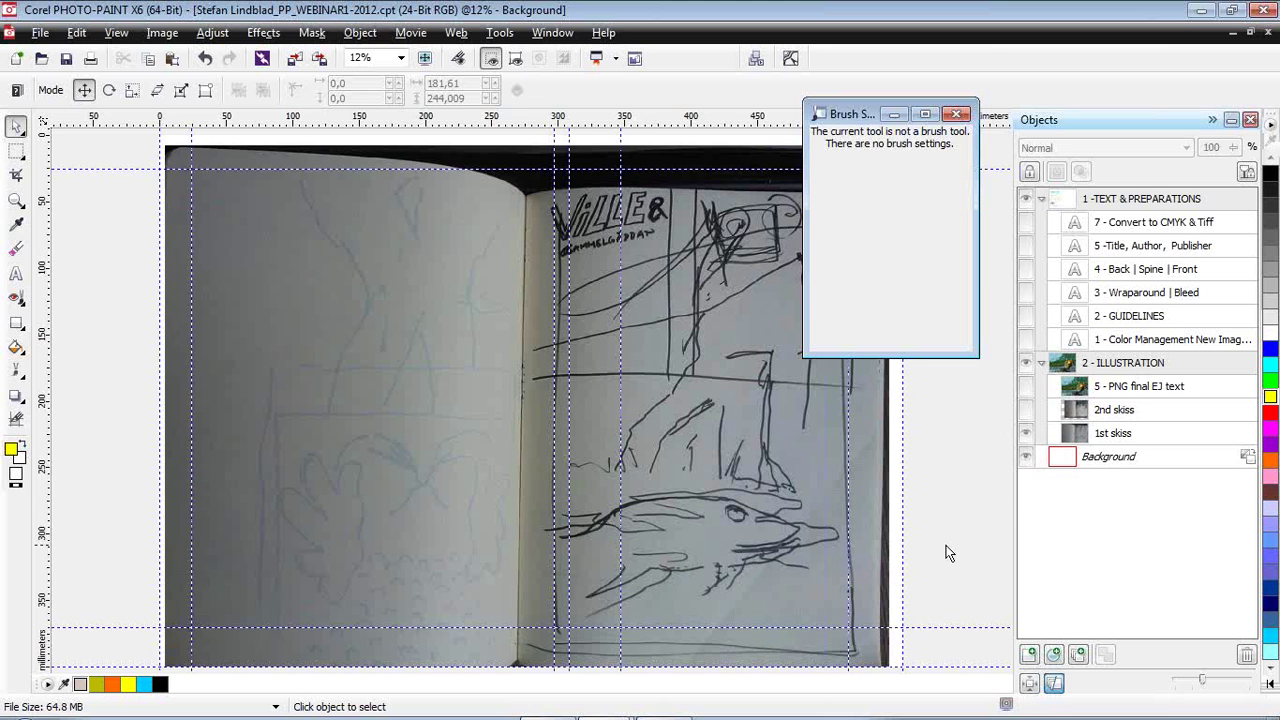
left_click_drag(872, 112, 974, 35)
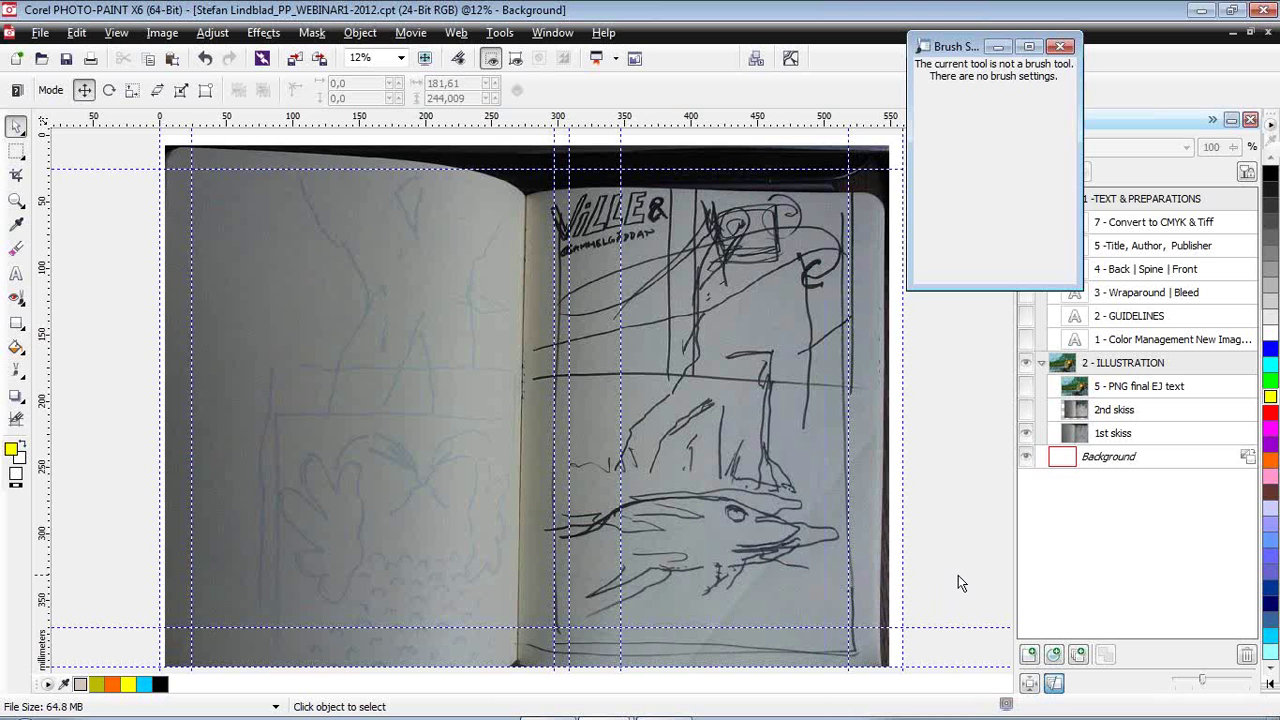
left_click(1027, 428)
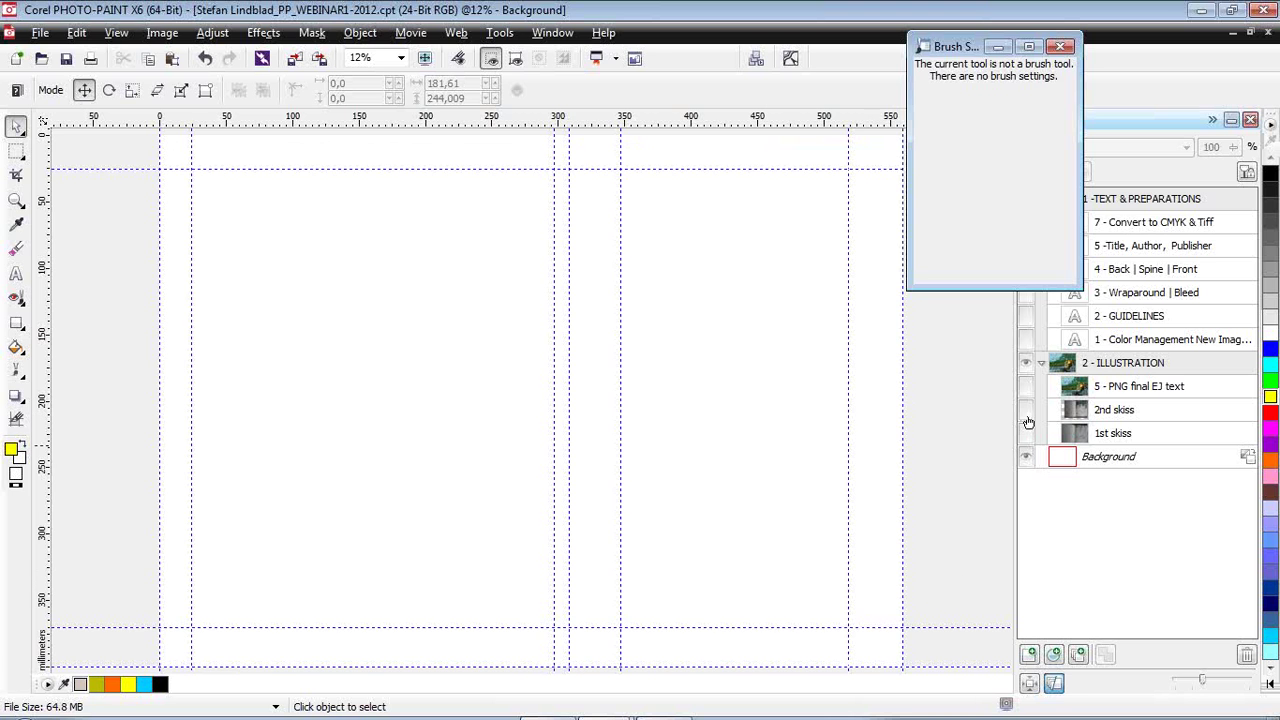
left_click(1026, 410)
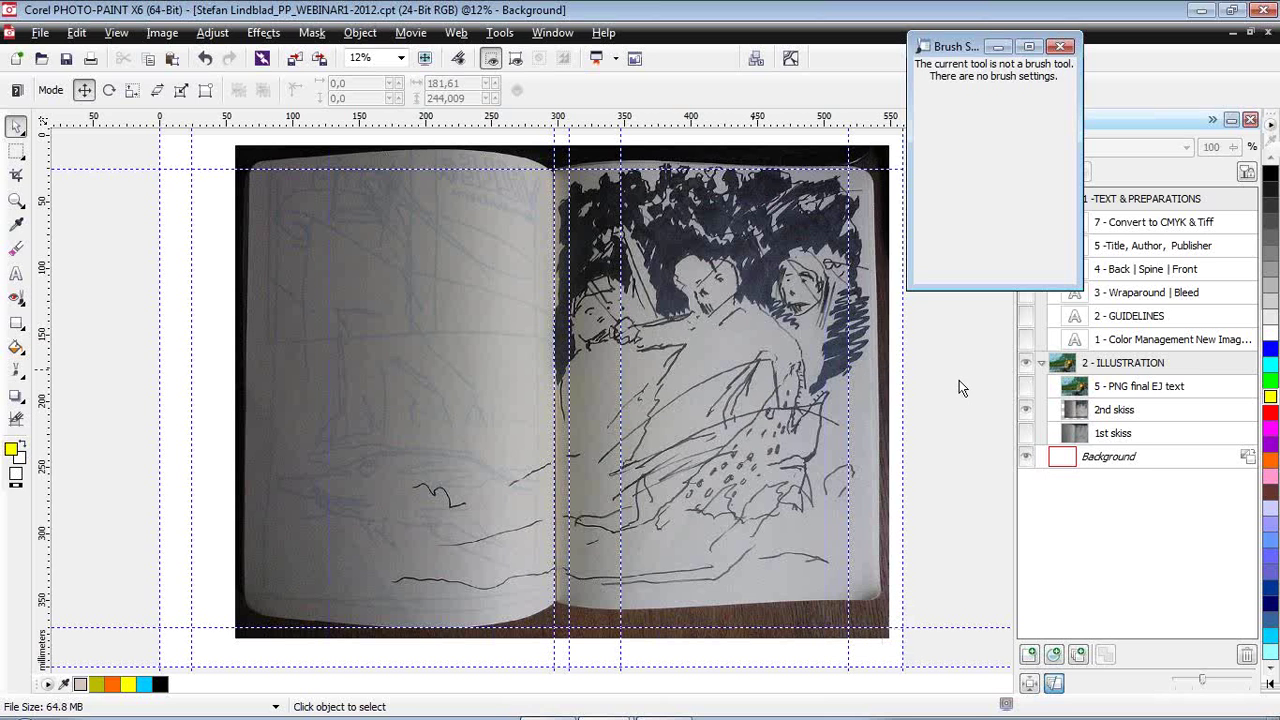
left_click(1027, 411)
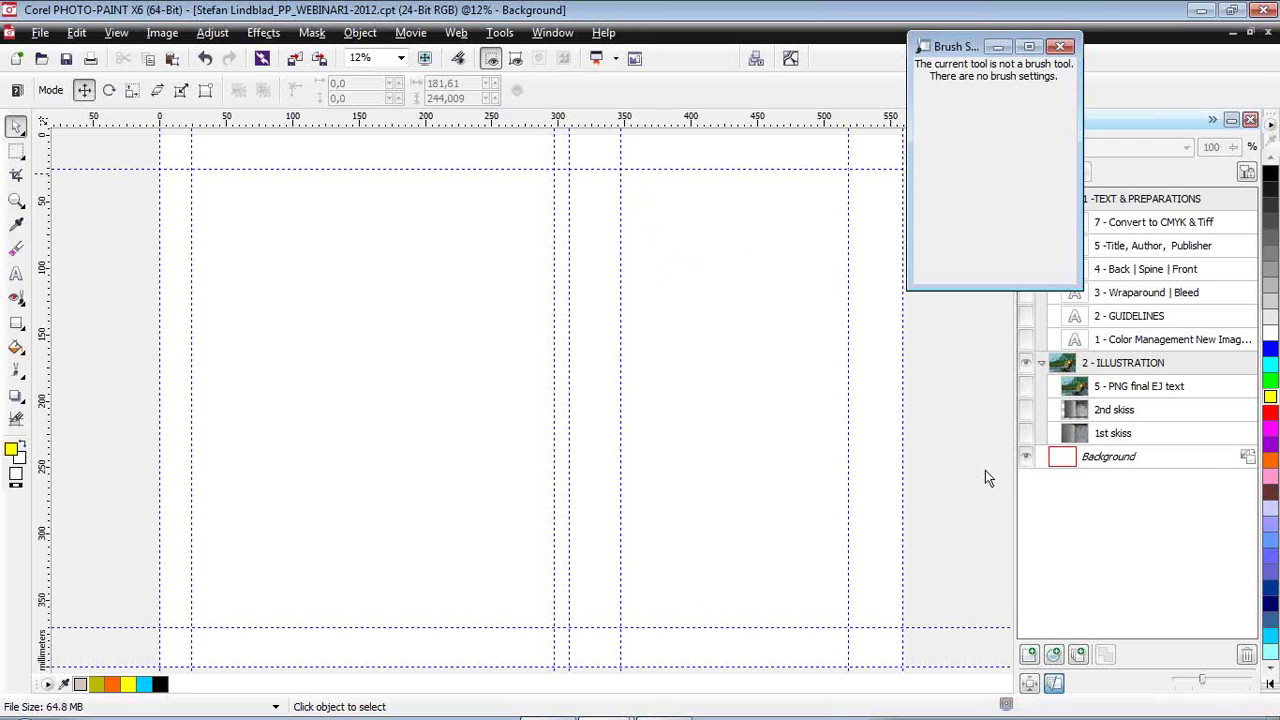
Review the Color Proof Settings, including the simulate environment choices, with the Brush Settings window out of the way, and close them.
left_click(549, 33)
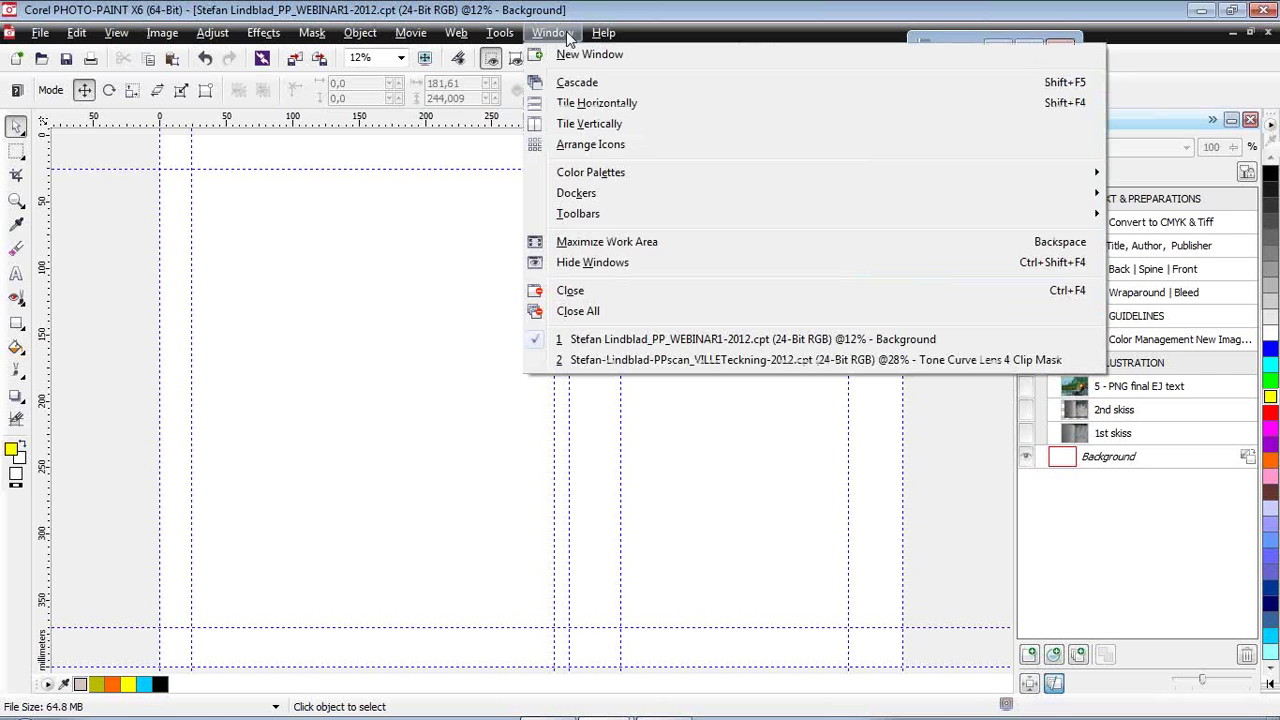
mouse_move(590, 200)
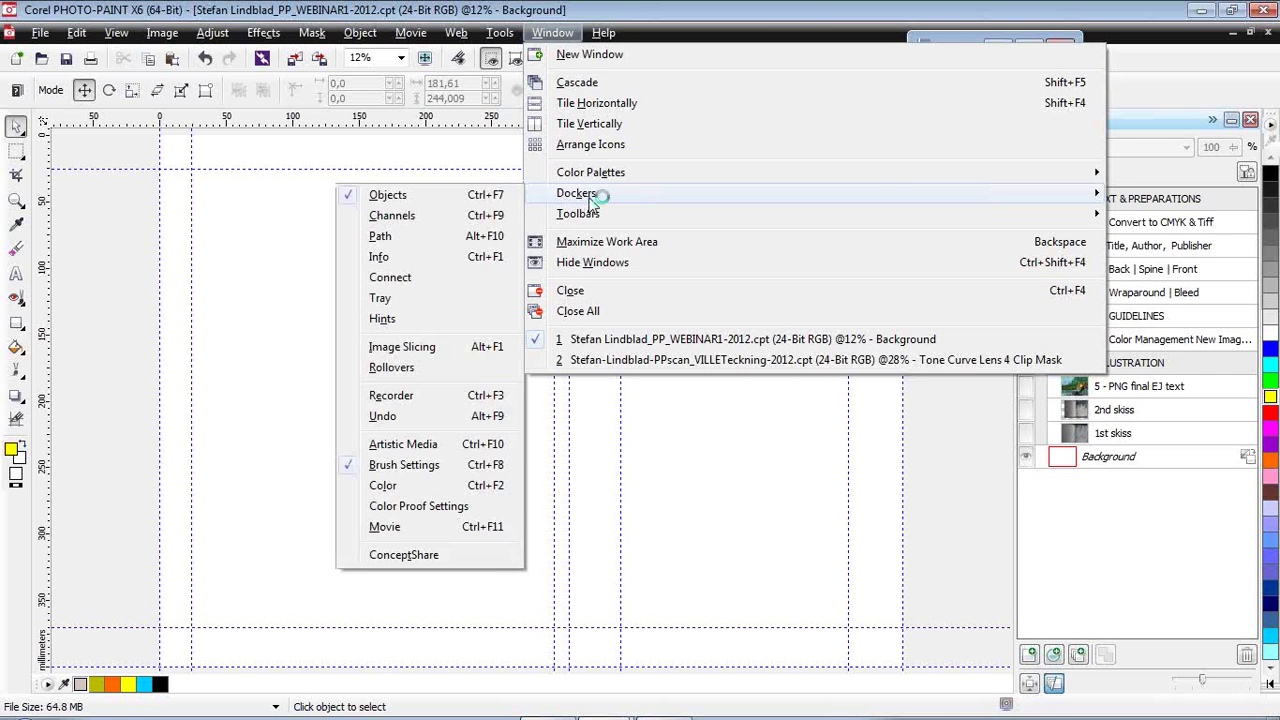
left_click(418, 507)
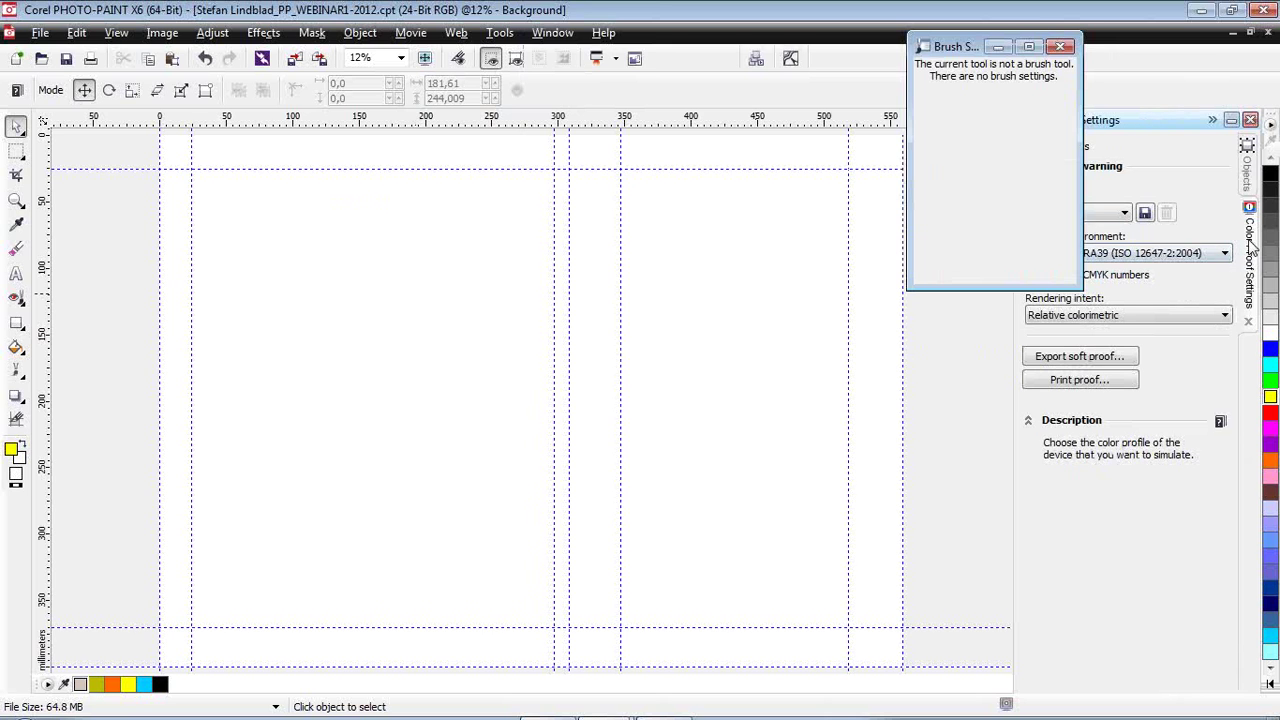
left_click_drag(968, 47, 793, 115)
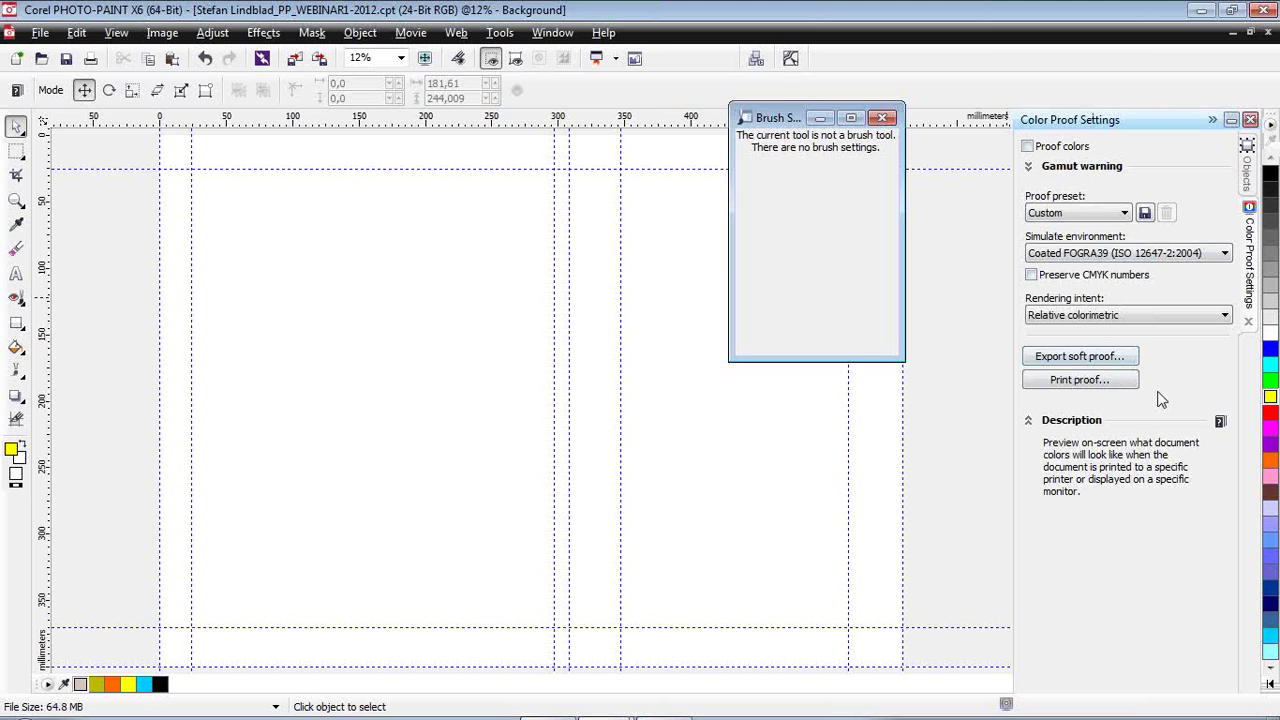
left_click(1110, 254)
left_click(1110, 257)
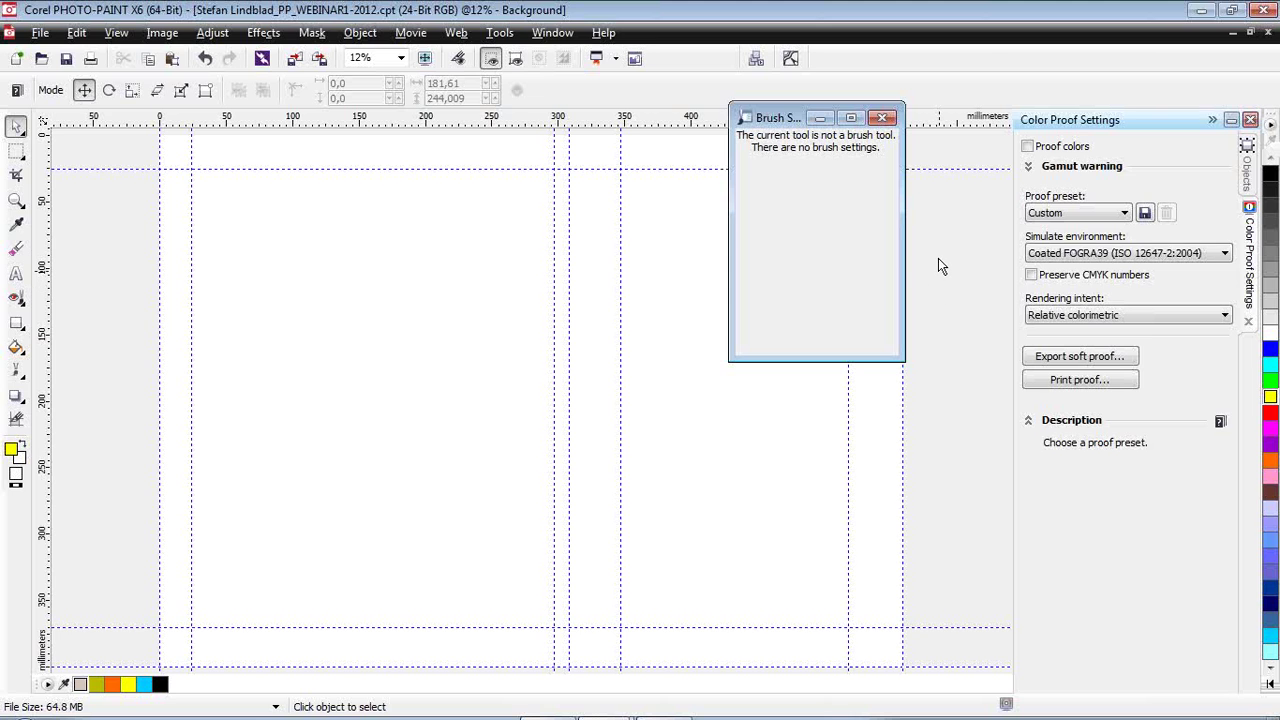
mouse_move(770, 120)
left_mouse_down()
mouse_move(854, 57)
mouse_move(860, 77)
left_mouse_up()
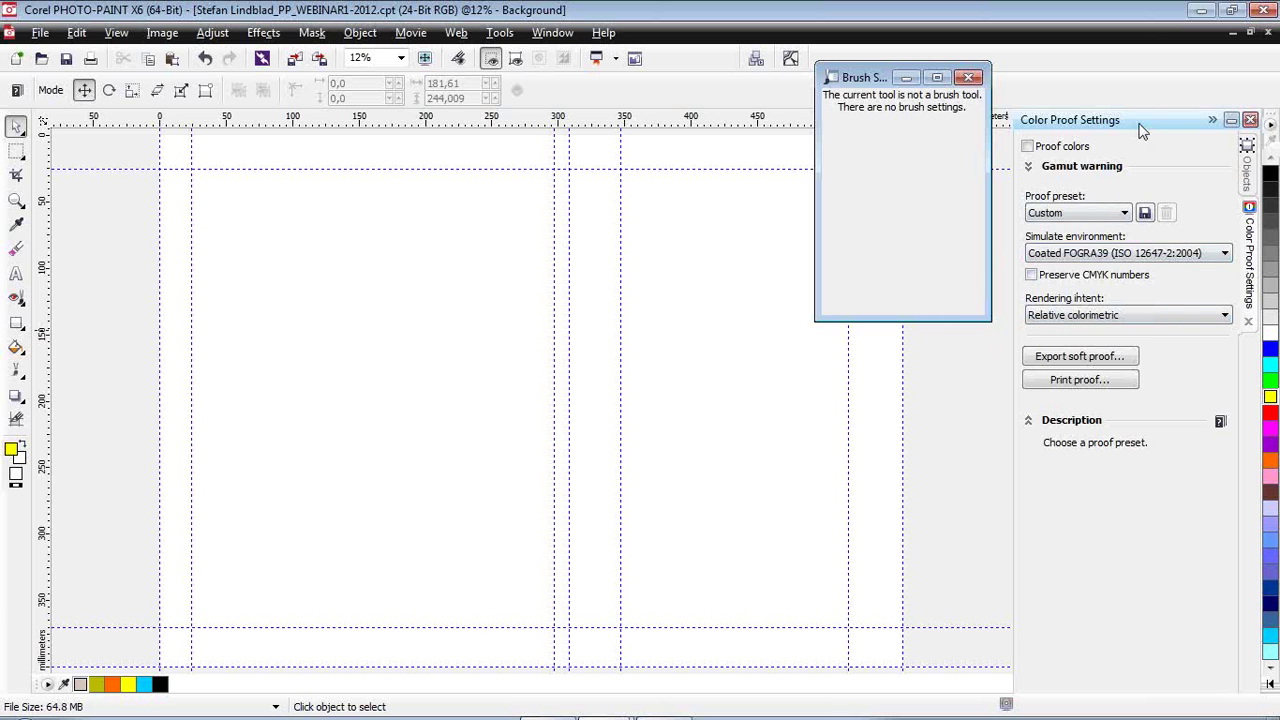
mouse_move(873, 73)
left_mouse_down()
mouse_move(890, 65)
mouse_move(882, 50)
left_mouse_up()
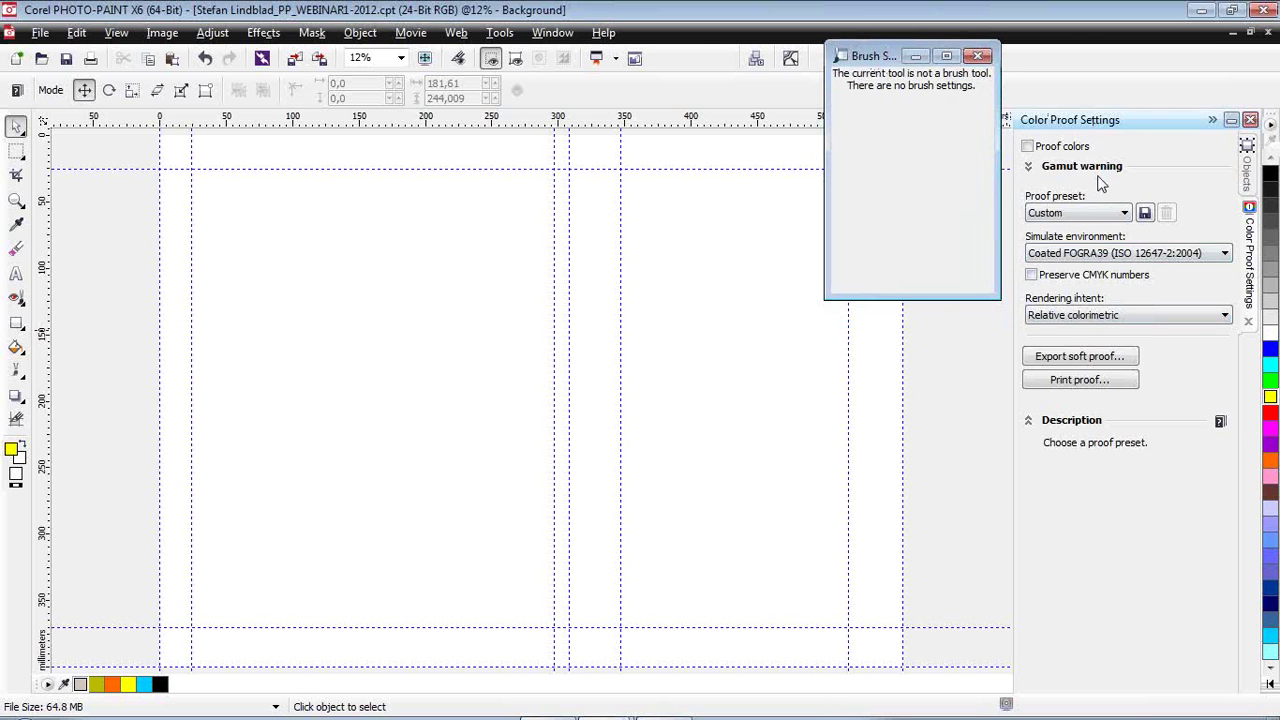
left_click(1248, 323)
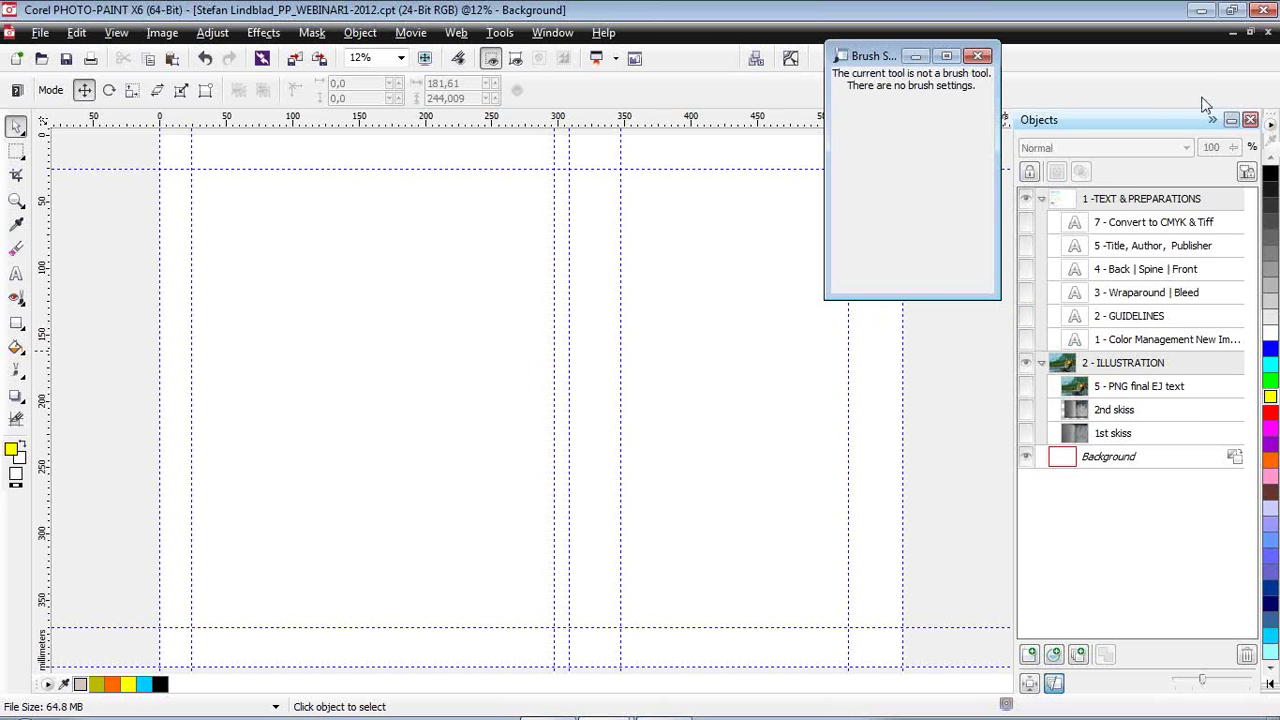
Minimize the webinar document, bring up the VILLETeckning scan document and zoom it to fit the window.
left_click(1233, 35)
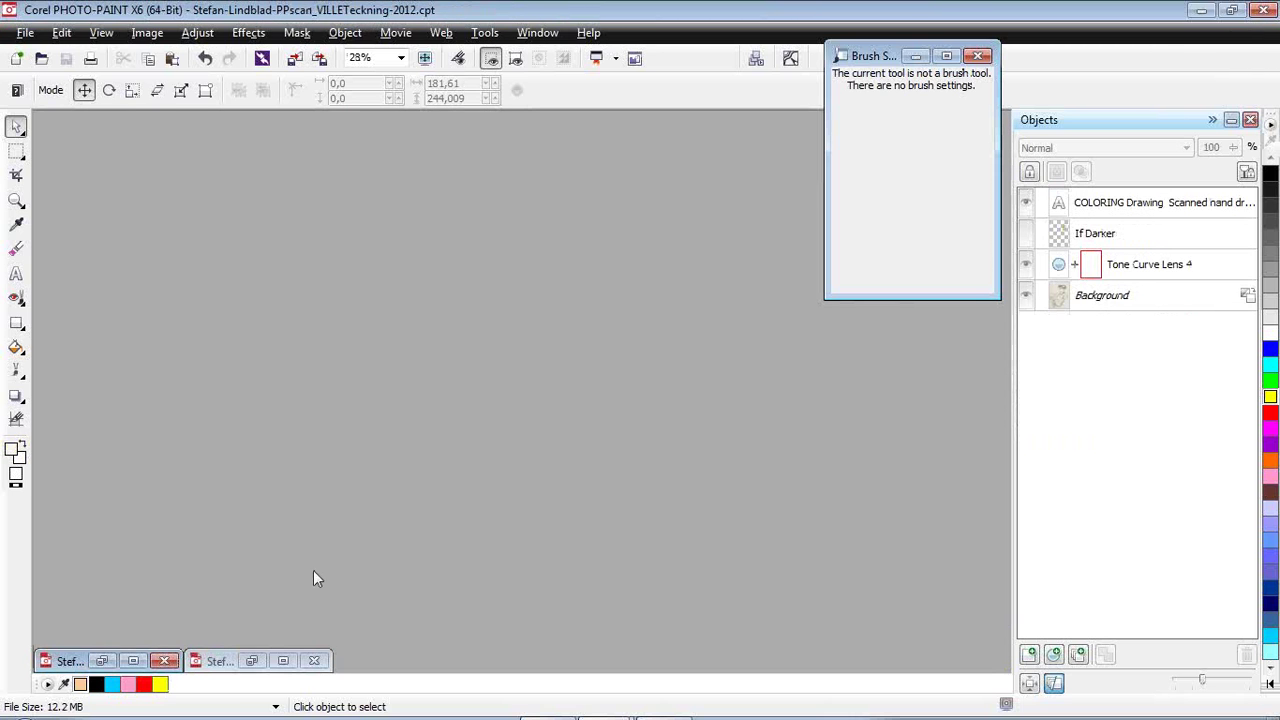
left_click(103, 661)
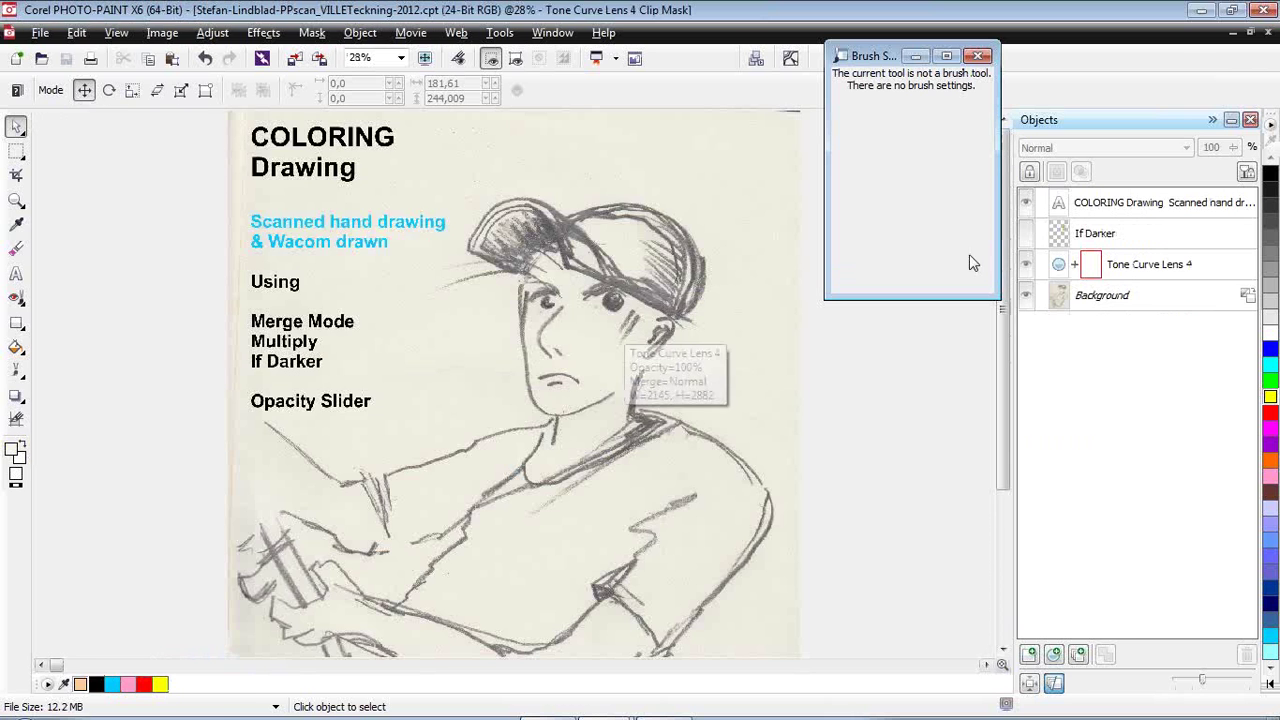
left_click(400, 59)
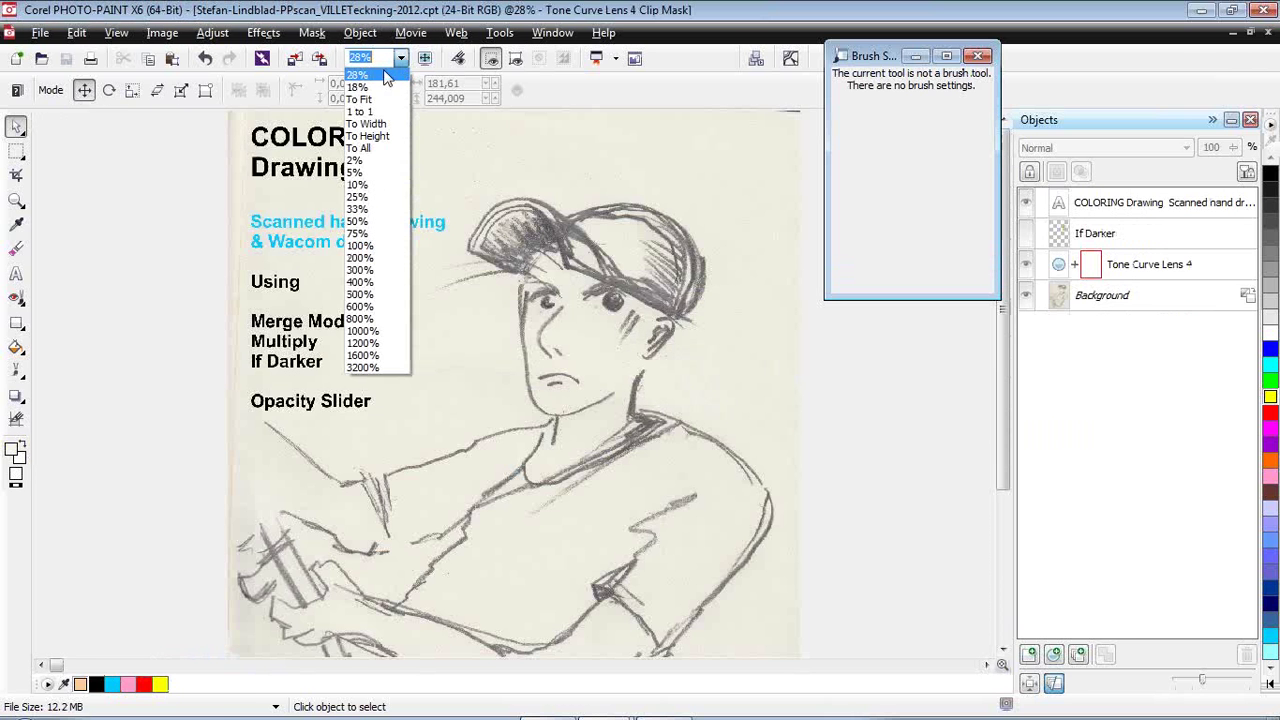
left_click(370, 100)
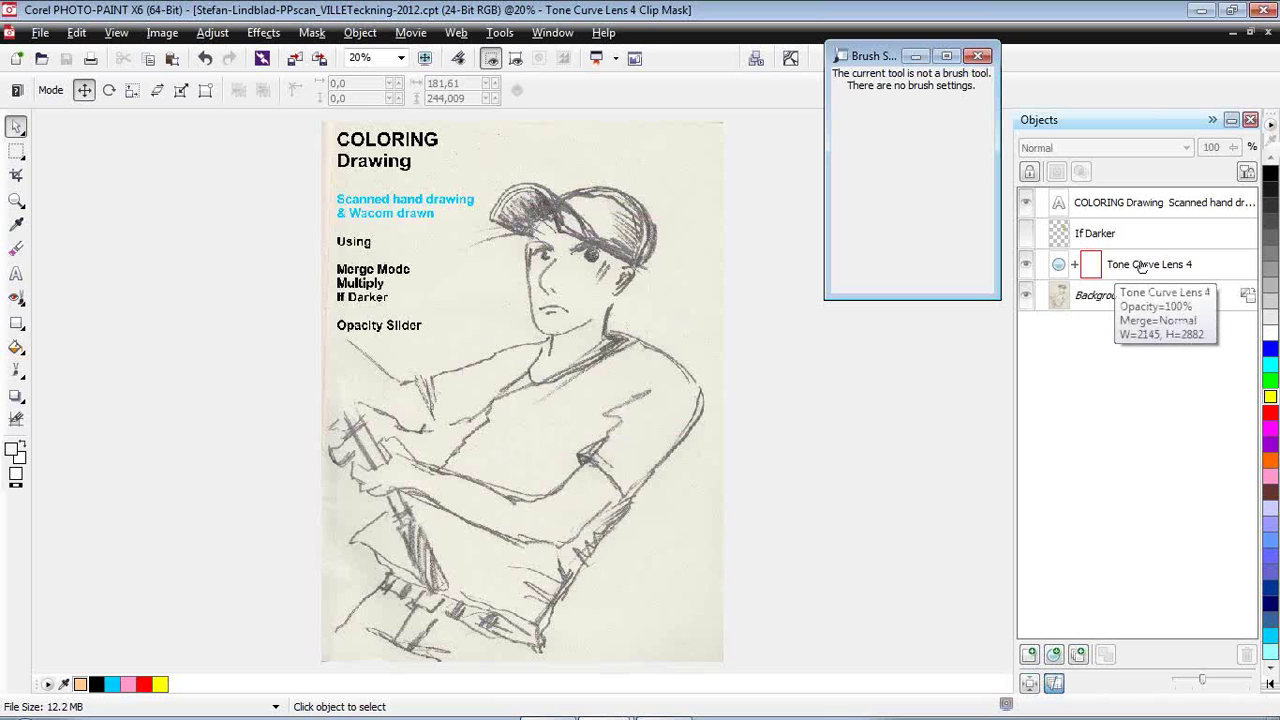
Browse the types available for a new lens, select Tone Curve, and leave without adding the lens.
left_click(1056, 653)
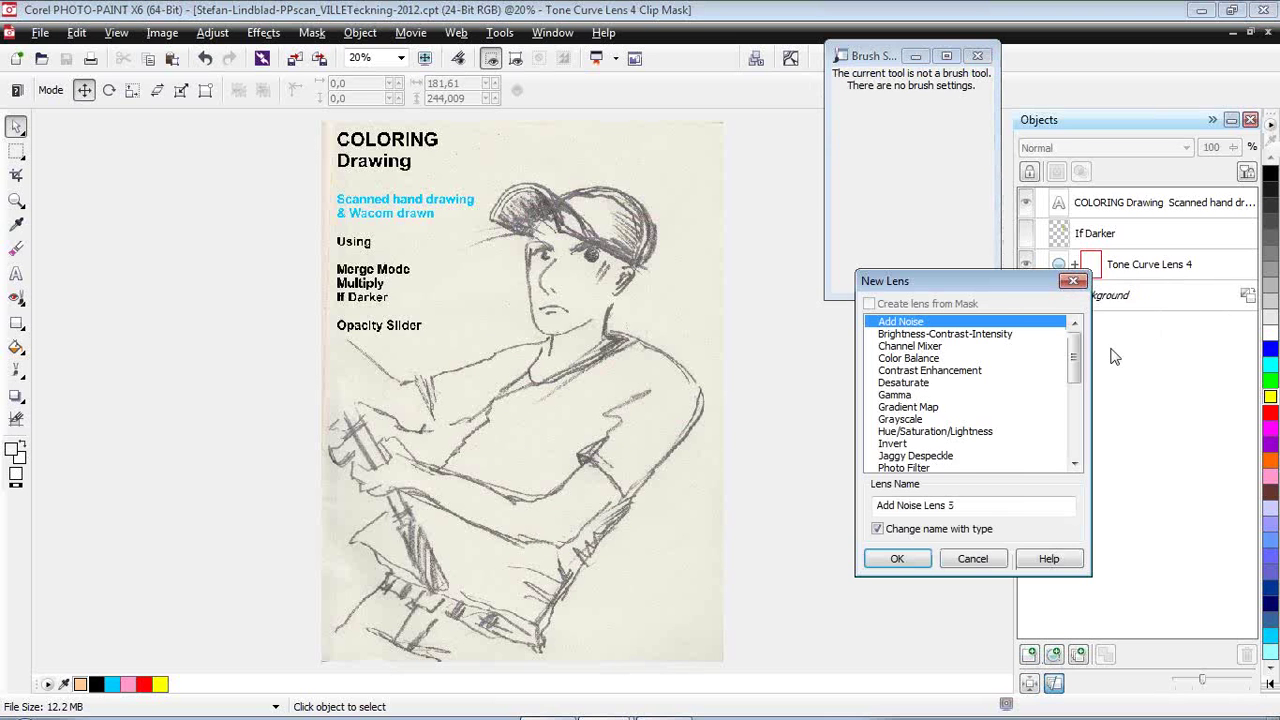
left_click_drag(997, 288, 960, 295)
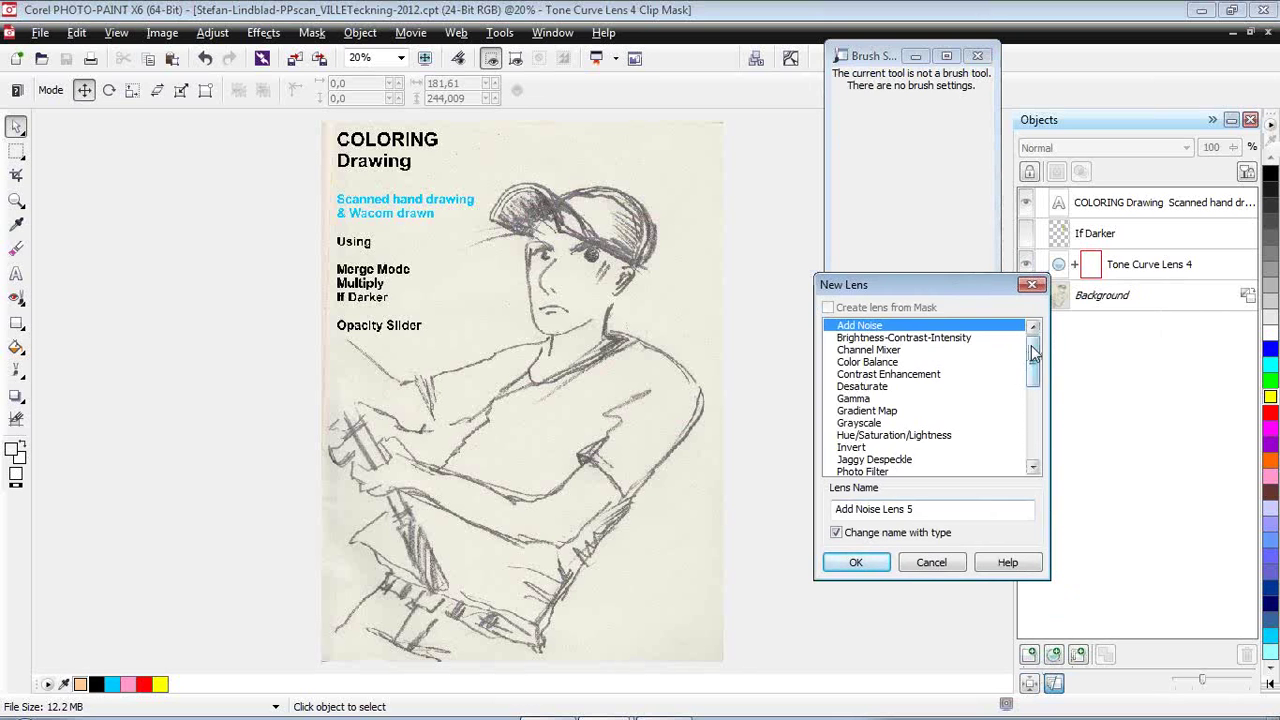
left_click_drag(1034, 356, 1035, 432)
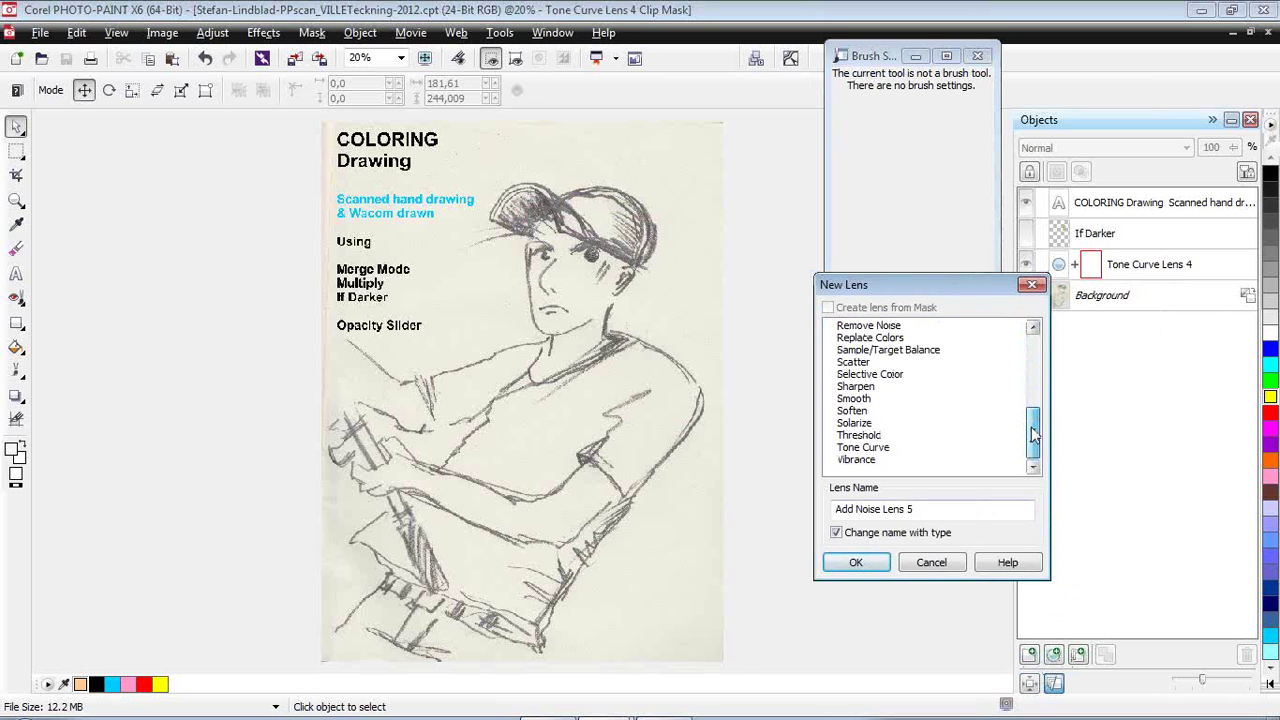
left_click(877, 450)
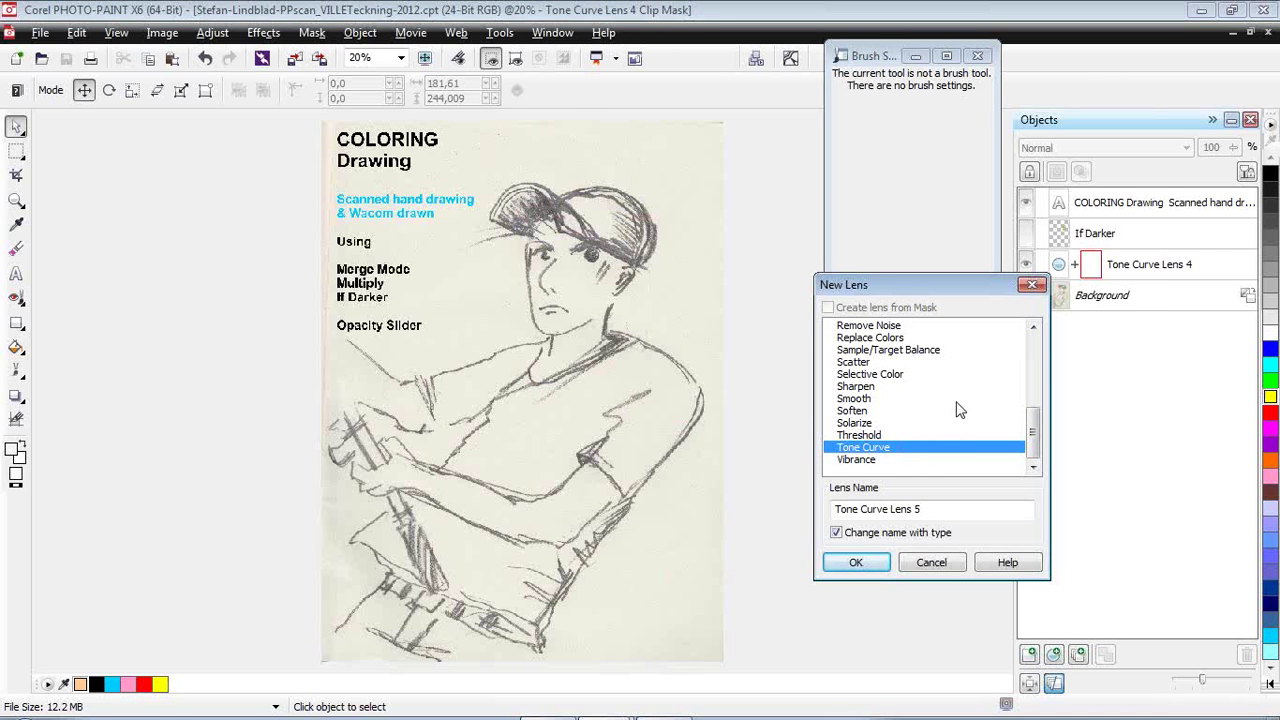
left_click(1032, 285)
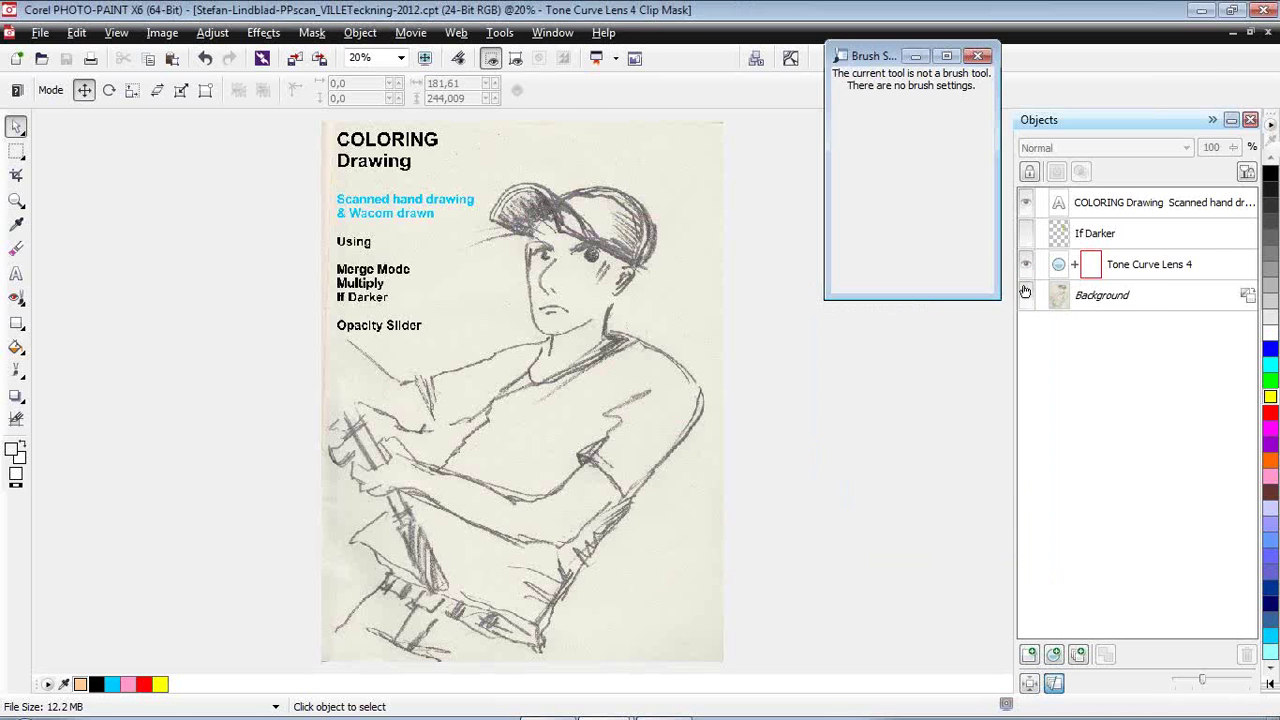
Edit the Tone Curve Lens 4 object, raising the upper curve point to about X 151, Y 184 in the RGB channel, and apply it.
left_click(1153, 268)
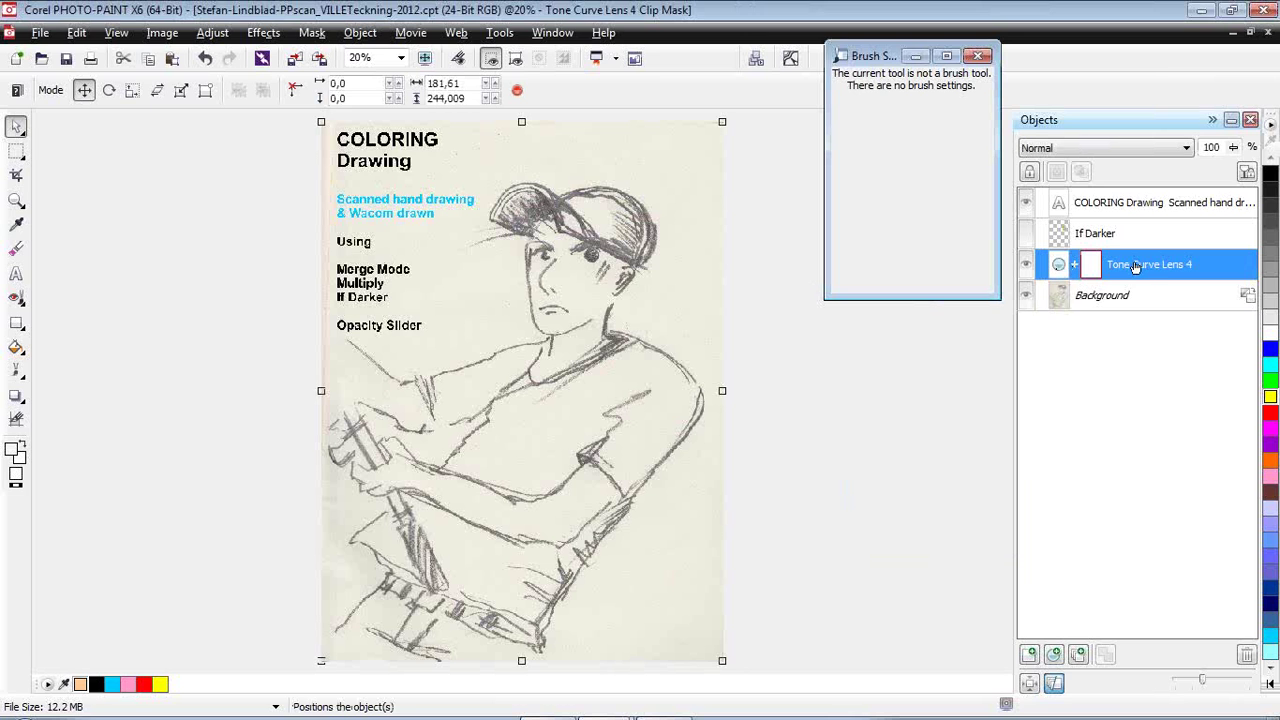
double_click(1059, 266)
left_click_drag(1050, 255, 980, 269)
left_click_drag(896, 381, 893, 371)
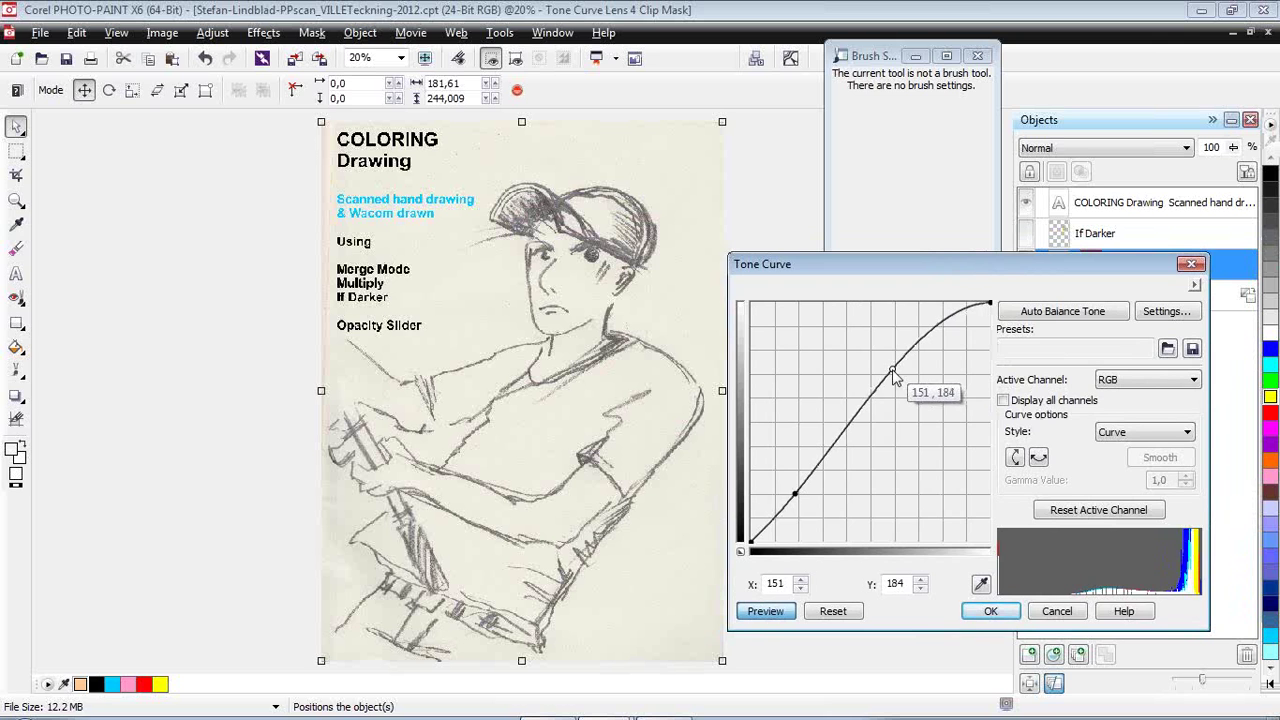
left_click(1013, 612)
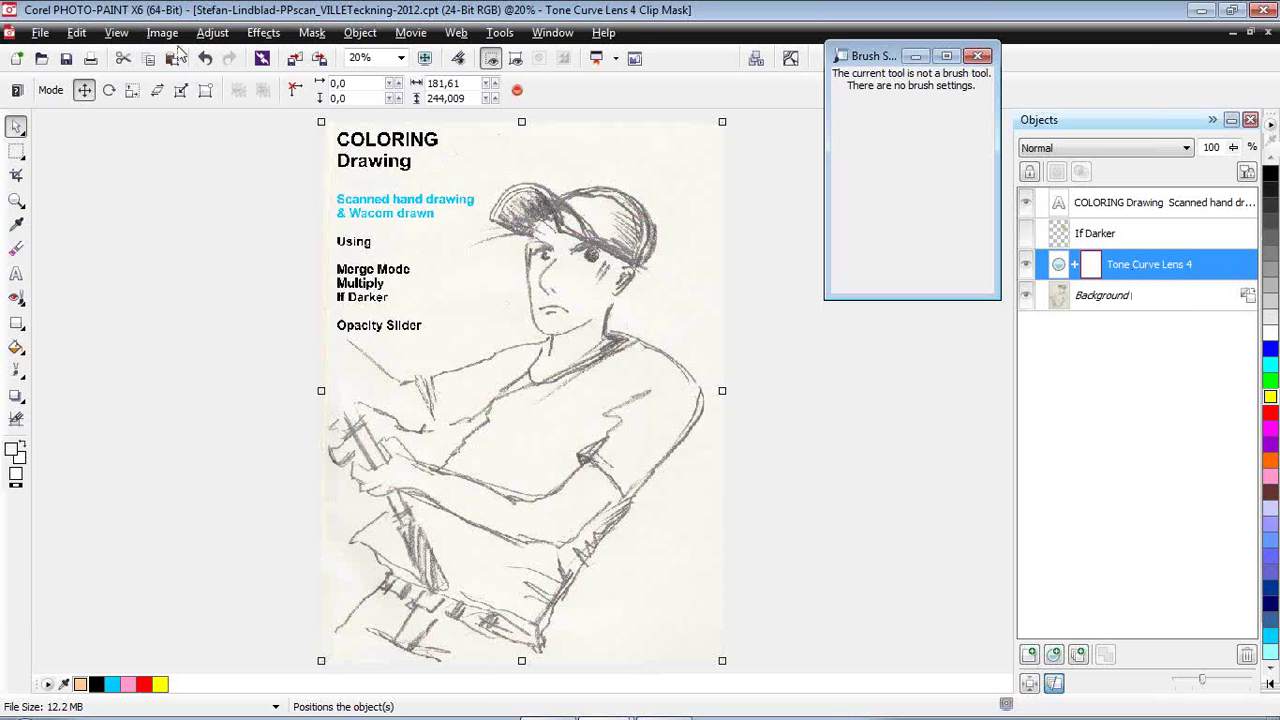
left_click(209, 33)
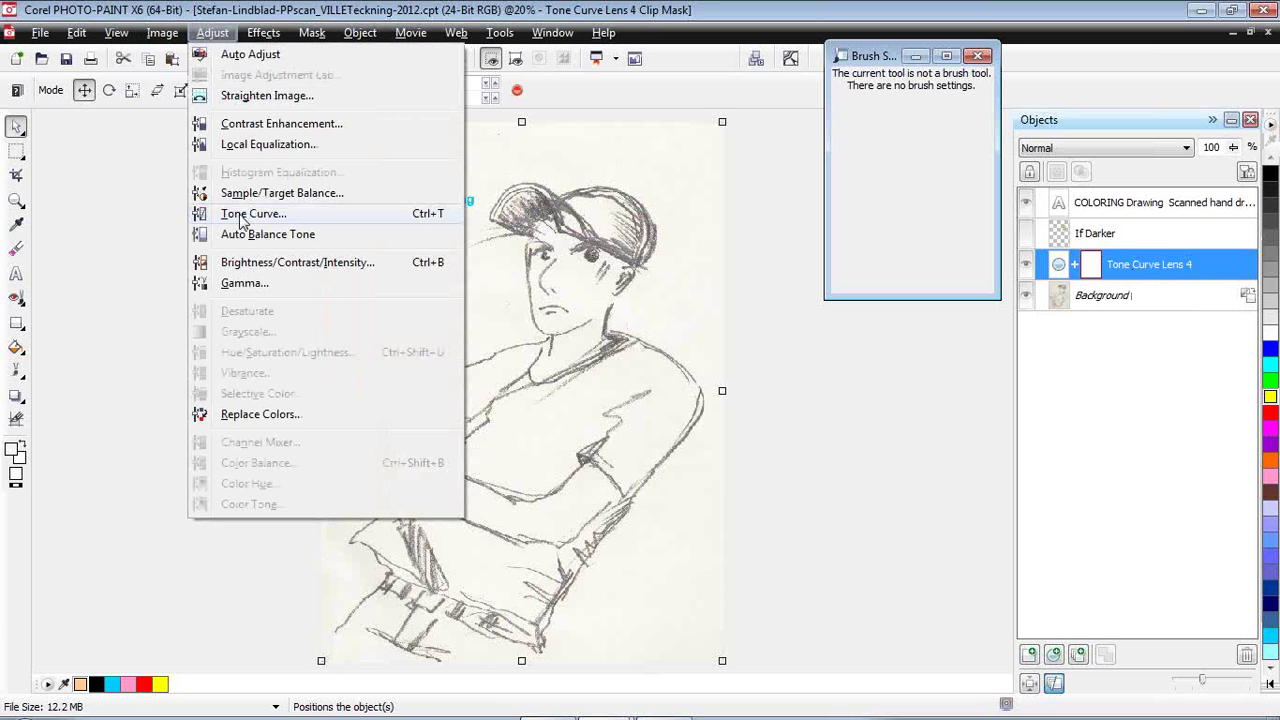
key("Escape")
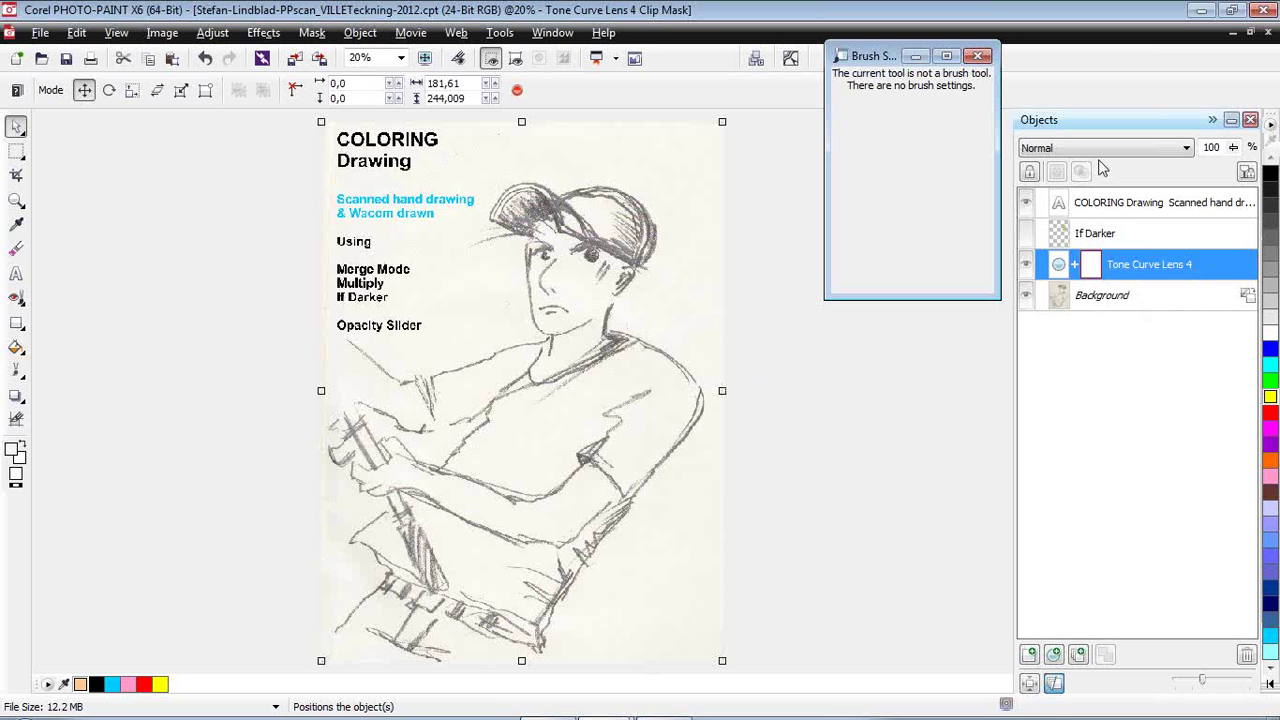
Make the If Darker object visible and add a new object above it with the Multiply merge mode.
left_click(1110, 233)
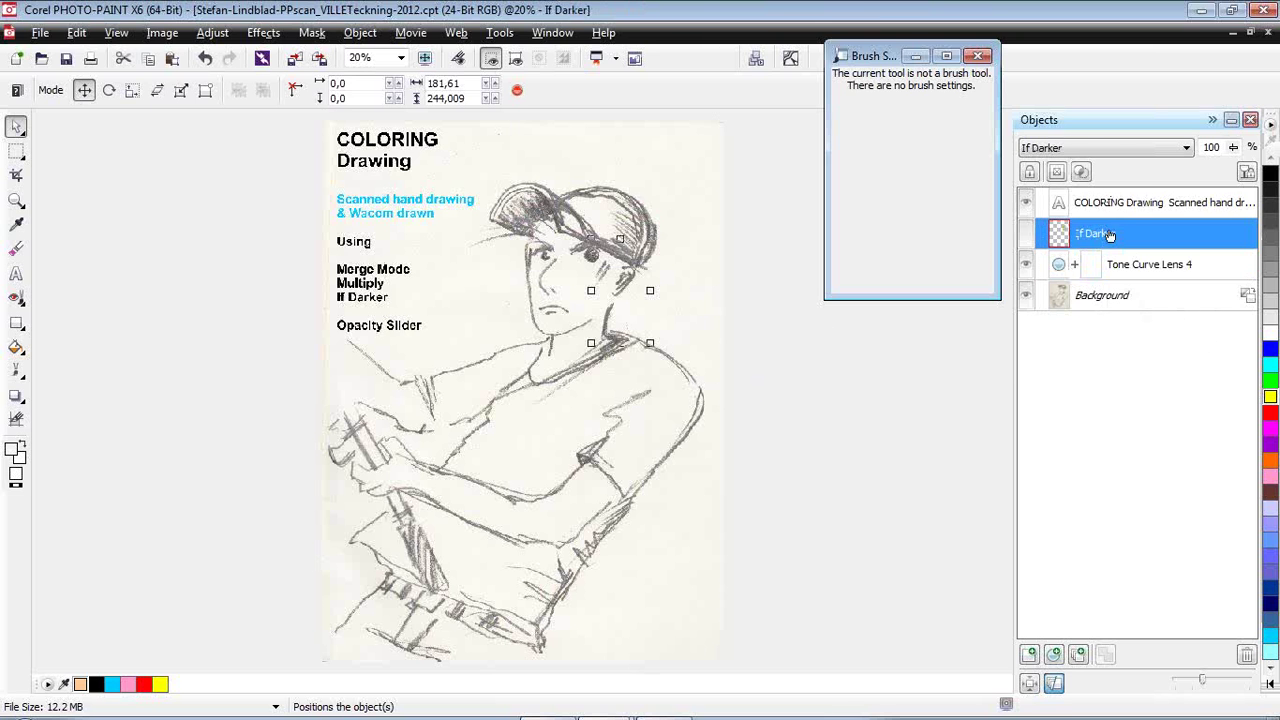
left_click(1027, 238)
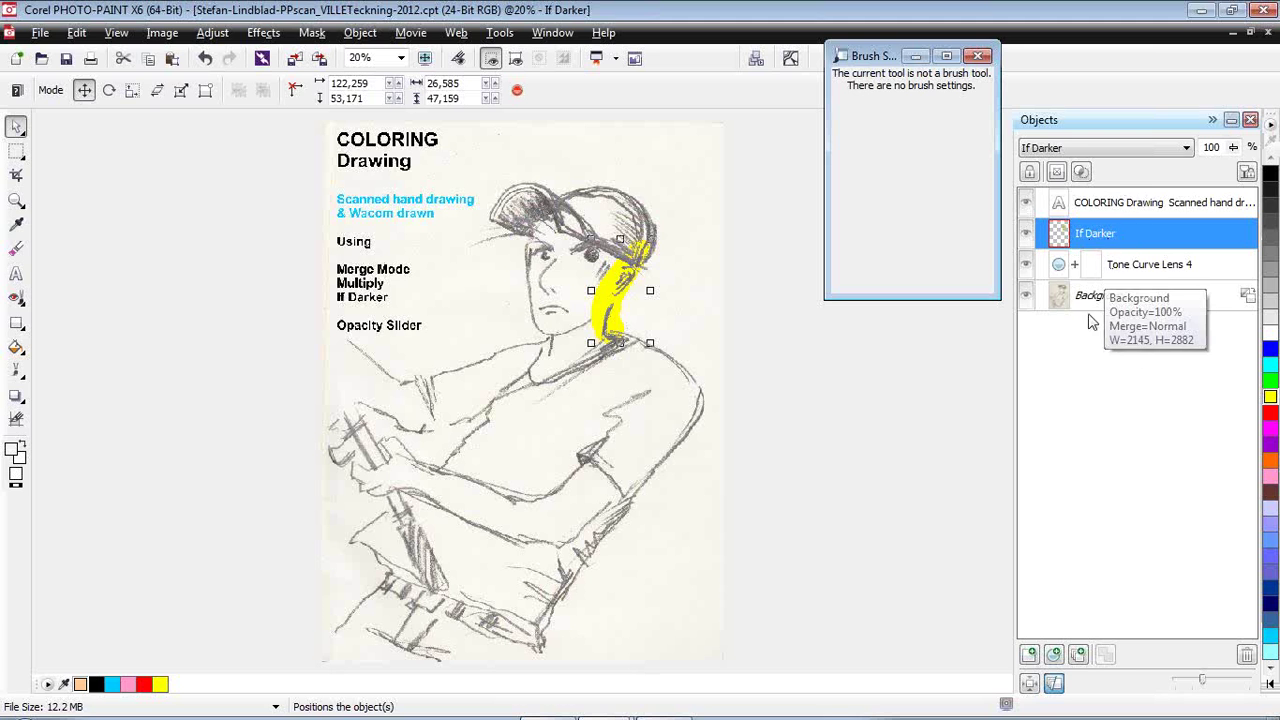
left_click(1029, 656)
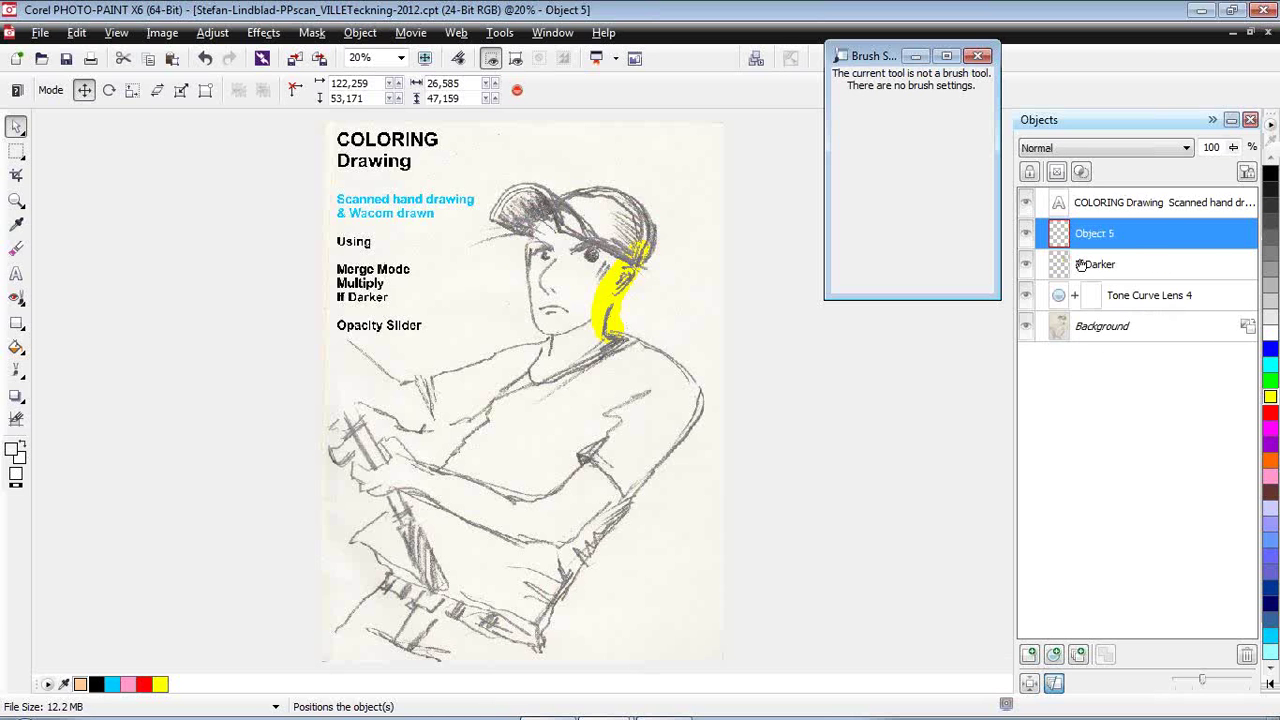
left_click(1089, 150)
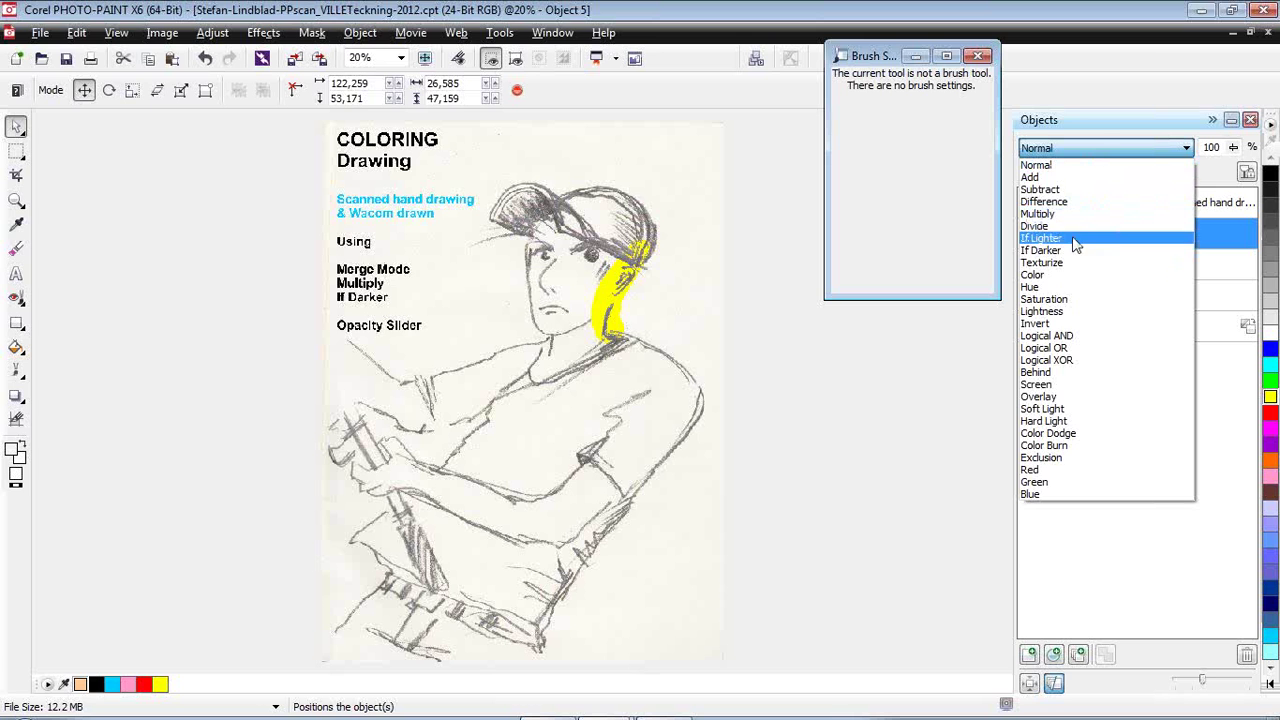
left_click(1040, 213)
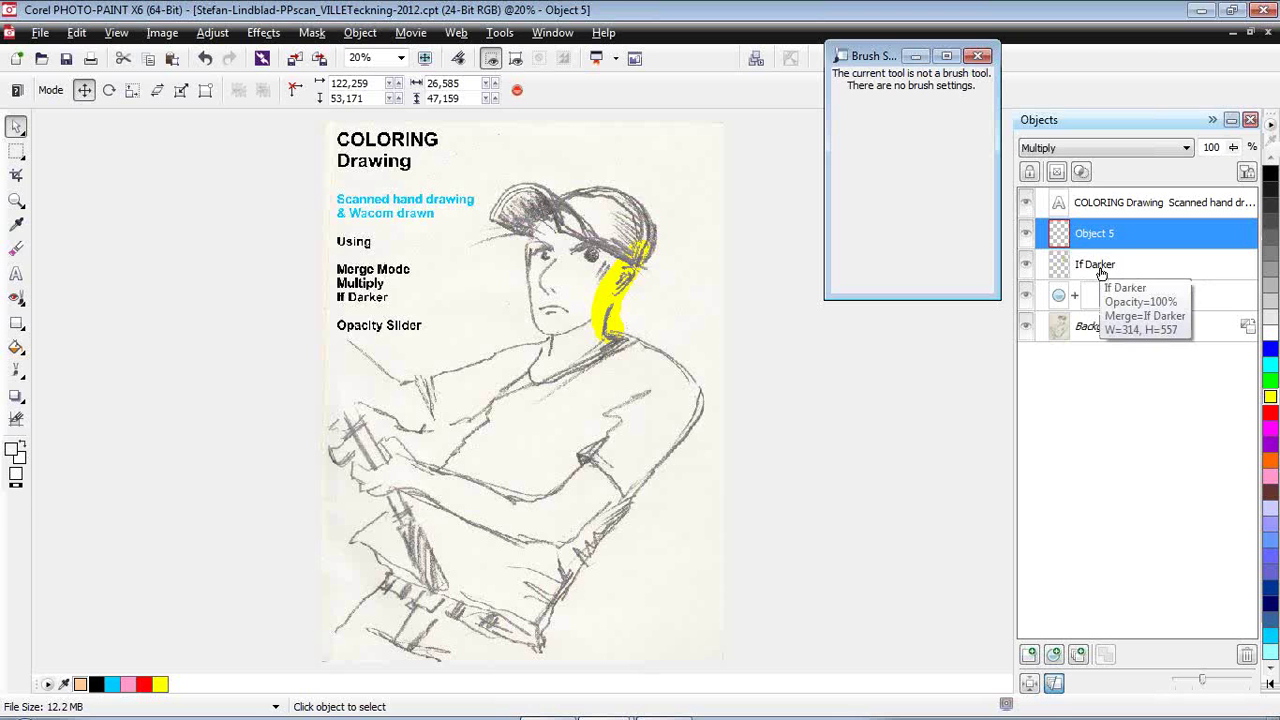
Paint yellow over the figure's shoulders, neck, face and cap on the If Darker object with the 195-size Custom Art Brush.
left_click(16, 200)
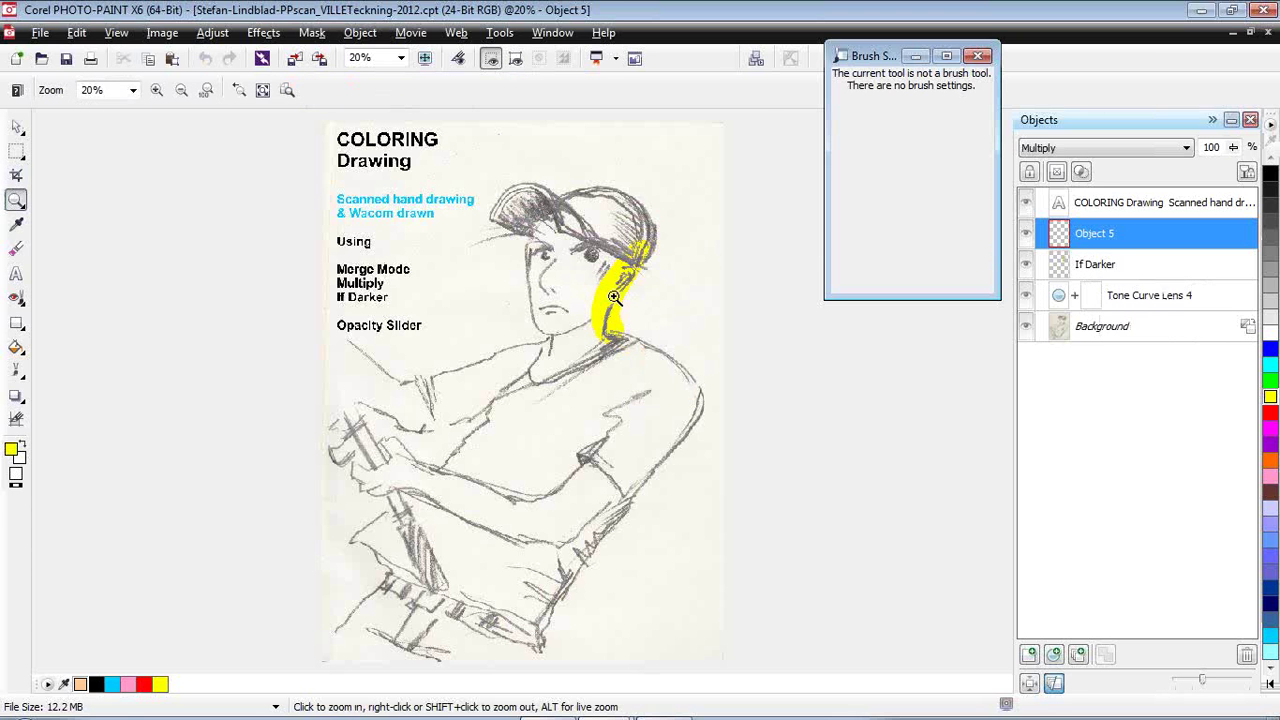
scroll(613, 297, "up", 3)
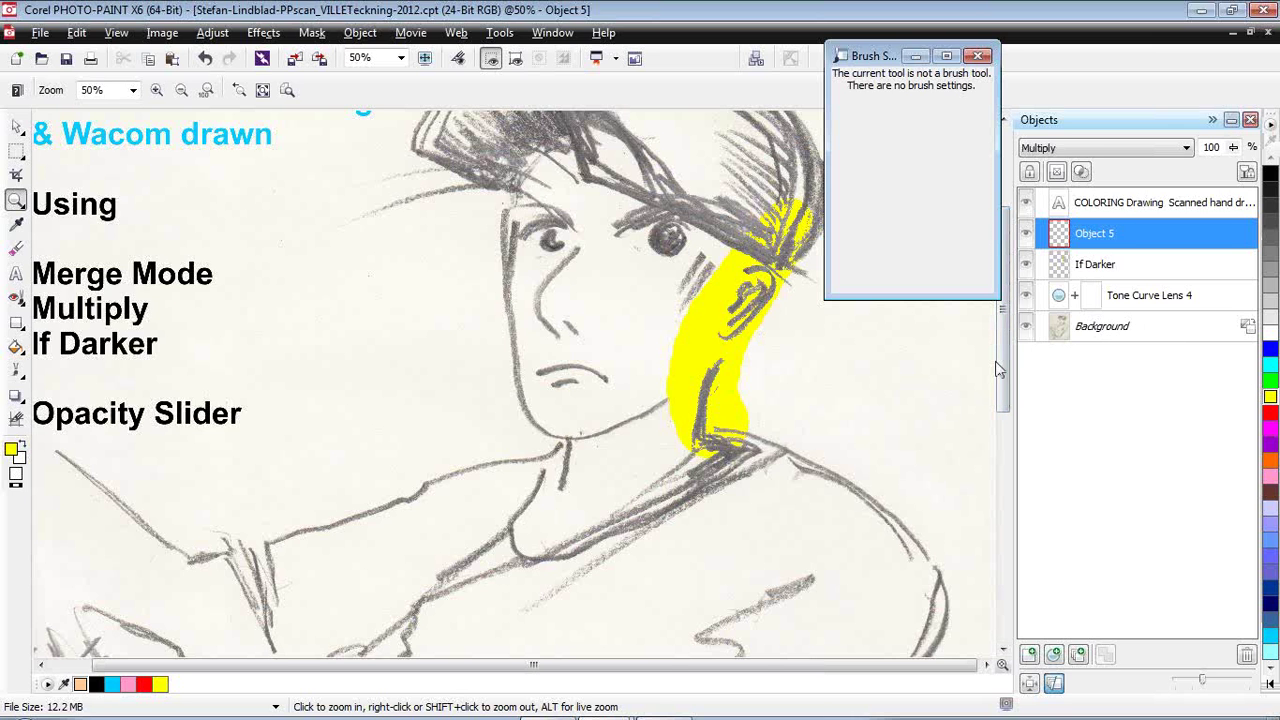
left_click(1116, 275)
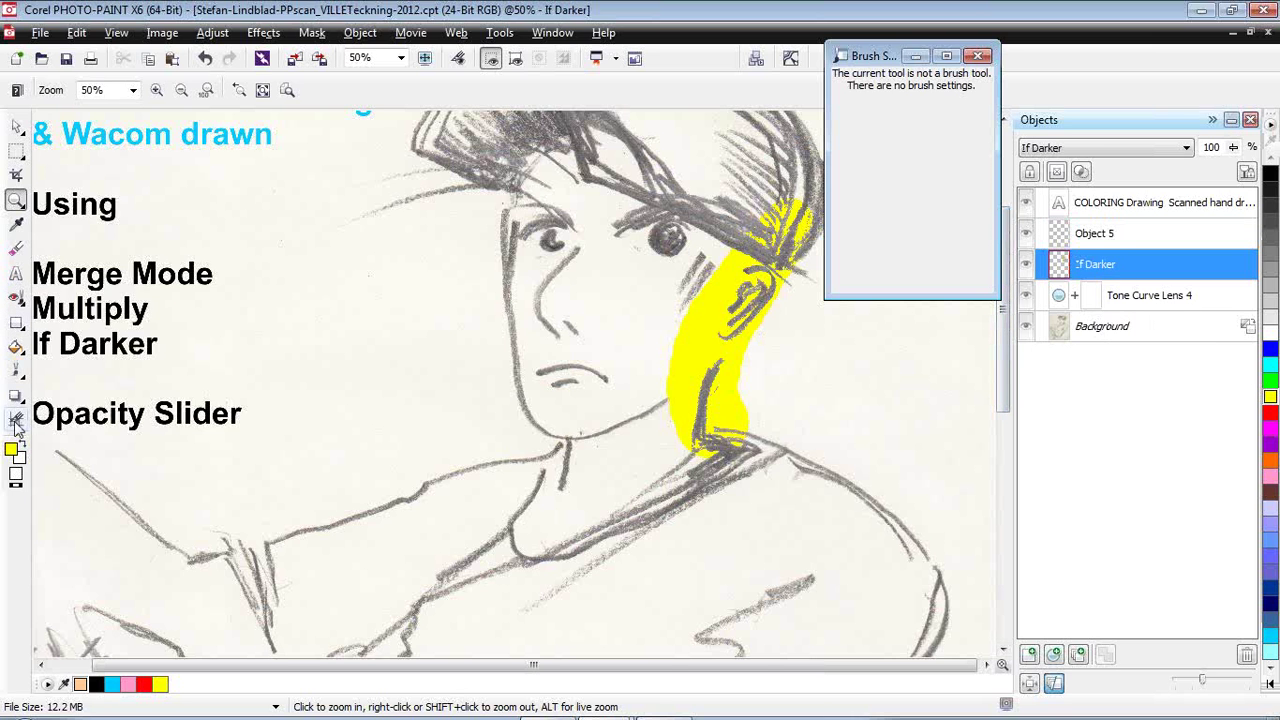
left_click(16, 371)
mouse_move(729, 434)
left_mouse_down()
mouse_move(823, 471)
mouse_move(940, 585)
left_mouse_up()
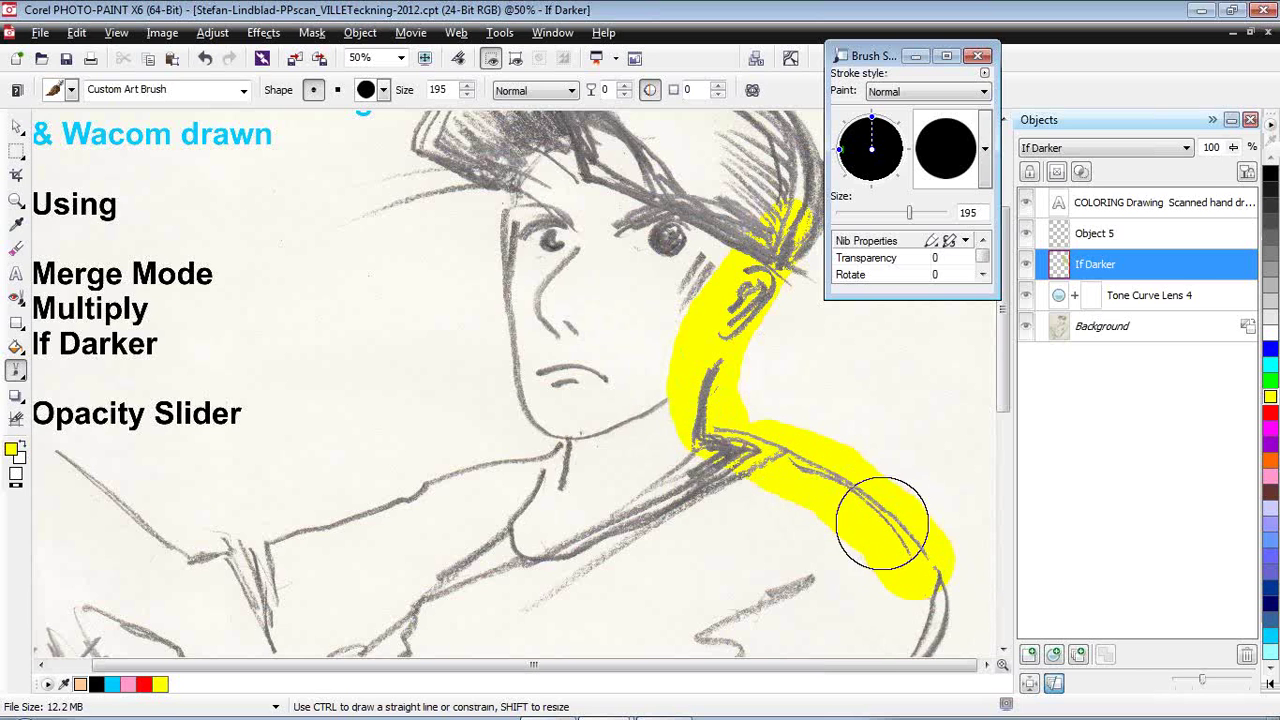
mouse_move(723, 457)
left_mouse_down()
mouse_move(502, 567)
mouse_move(534, 479)
mouse_move(258, 566)
mouse_move(180, 546)
mouse_move(157, 520)
left_mouse_up()
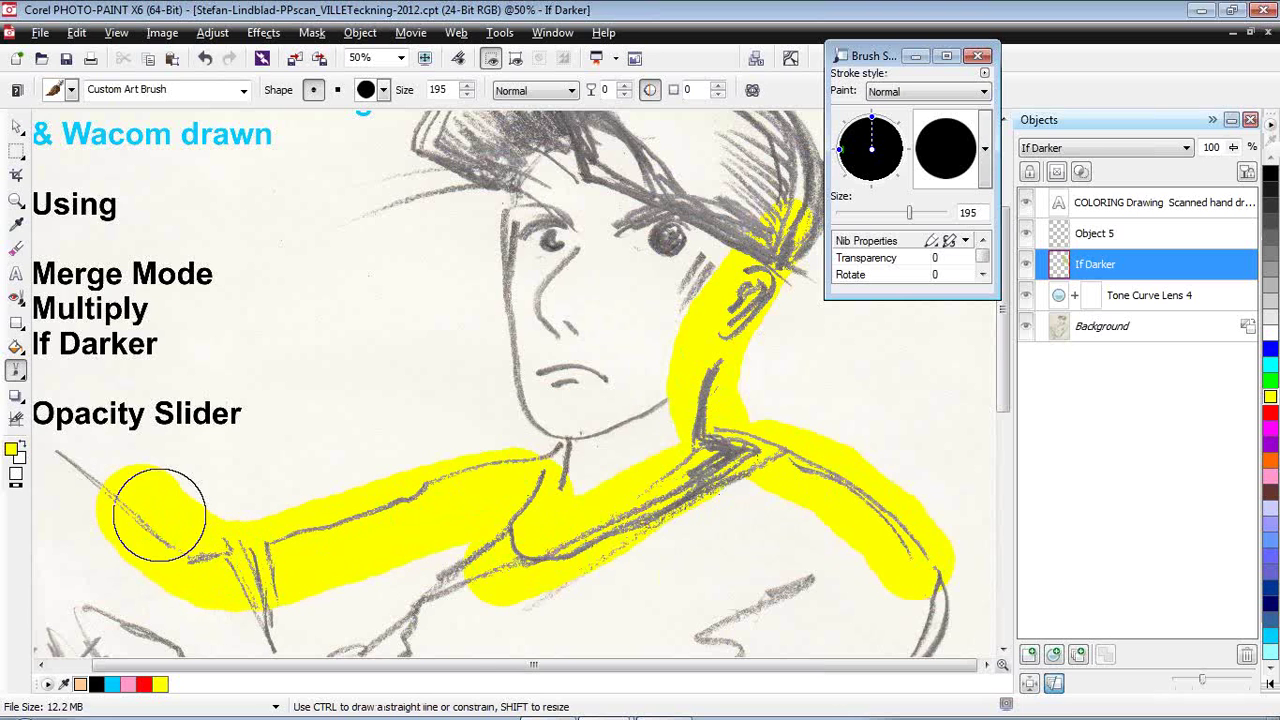
mouse_move(455, 568)
left_mouse_down()
mouse_move(551, 498)
mouse_move(567, 455)
mouse_move(520, 243)
mouse_move(528, 190)
mouse_move(572, 380)
mouse_move(600, 196)
mouse_move(696, 282)
mouse_move(669, 236)
mouse_move(700, 280)
mouse_move(633, 367)
mouse_move(679, 410)
mouse_move(718, 282)
left_mouse_up()
left_click_drag(1008, 383, 1008, 347)
mouse_move(780, 440)
left_mouse_down()
mouse_move(811, 370)
mouse_move(786, 314)
mouse_move(673, 248)
mouse_move(632, 247)
mouse_move(560, 289)
mouse_move(524, 273)
mouse_move(474, 337)
mouse_move(595, 330)
mouse_move(634, 342)
mouse_move(649, 306)
mouse_move(716, 315)
mouse_move(757, 391)
mouse_move(663, 350)
mouse_move(702, 398)
mouse_move(759, 407)
left_mouse_up()
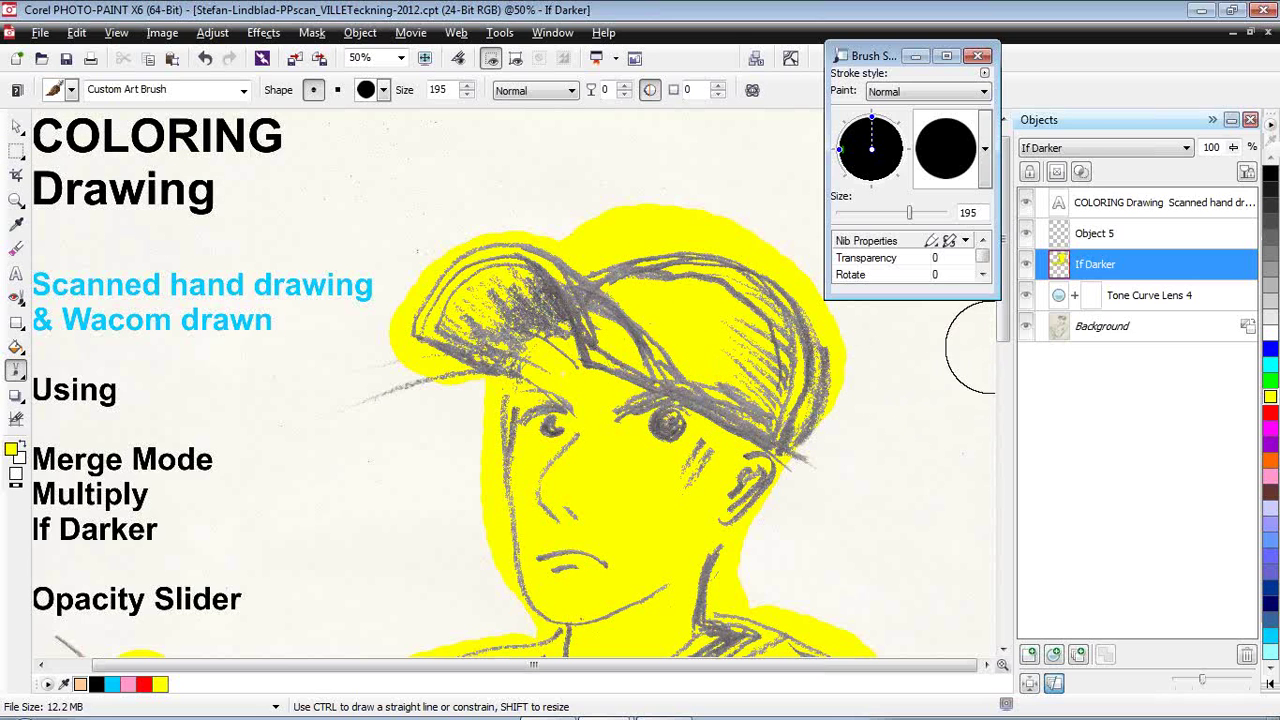
With the If Darker object hidden, try a yellow stroke over the cap and cheek on Object 5, undo it and show If Darker again.
left_click_drag(1005, 330, 1005, 358)
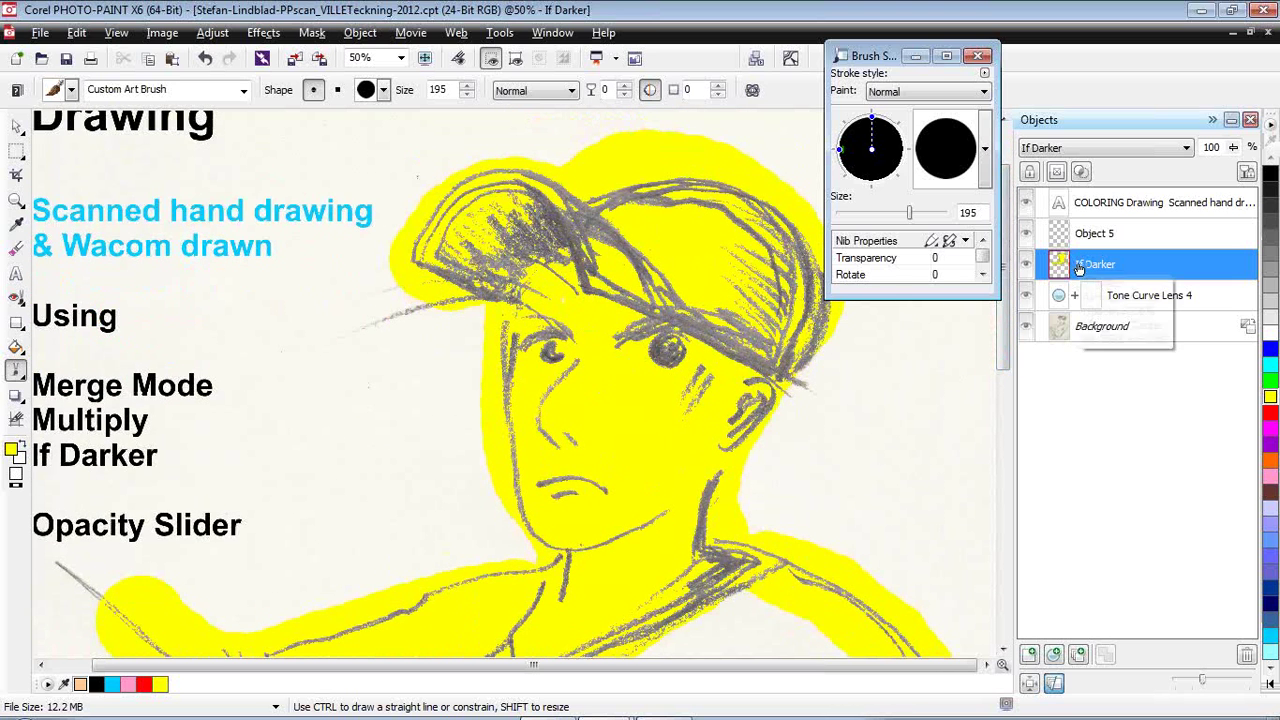
left_click(1027, 264)
left_click(1113, 232)
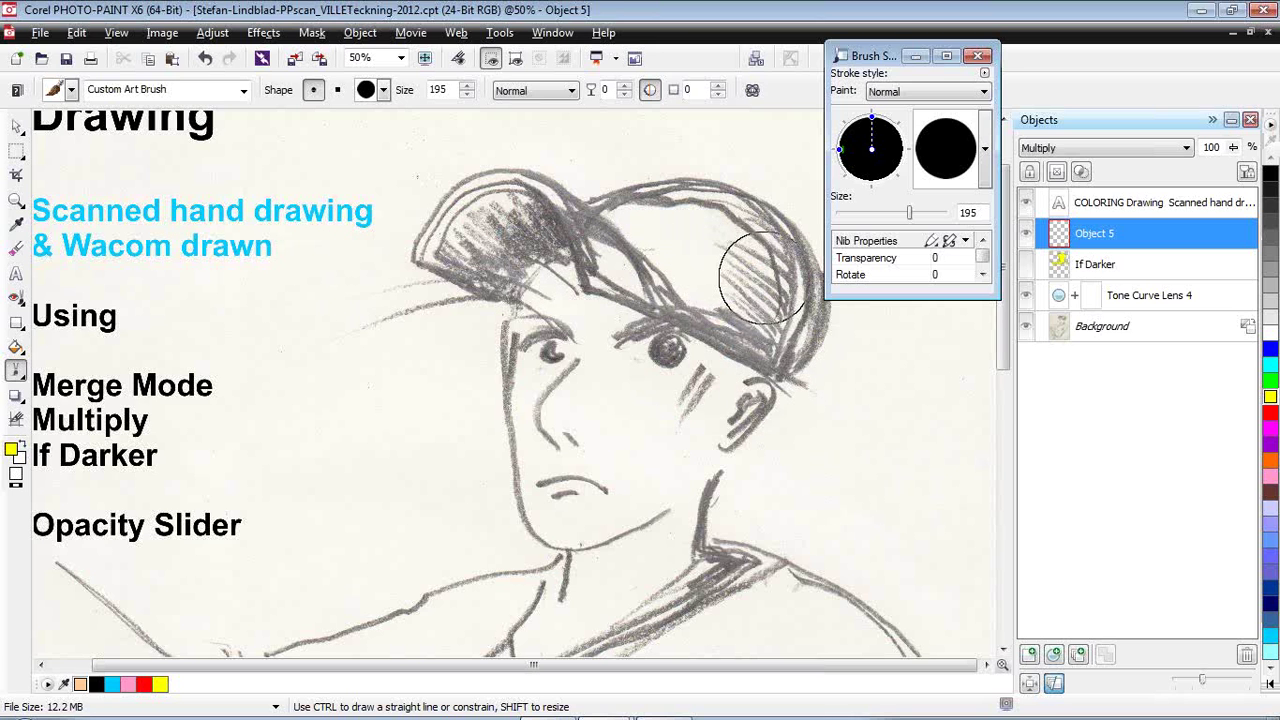
mouse_move(745, 212)
left_mouse_down()
mouse_move(792, 268)
mouse_move(790, 315)
mouse_move(702, 440)
mouse_move(688, 502)
left_mouse_up()
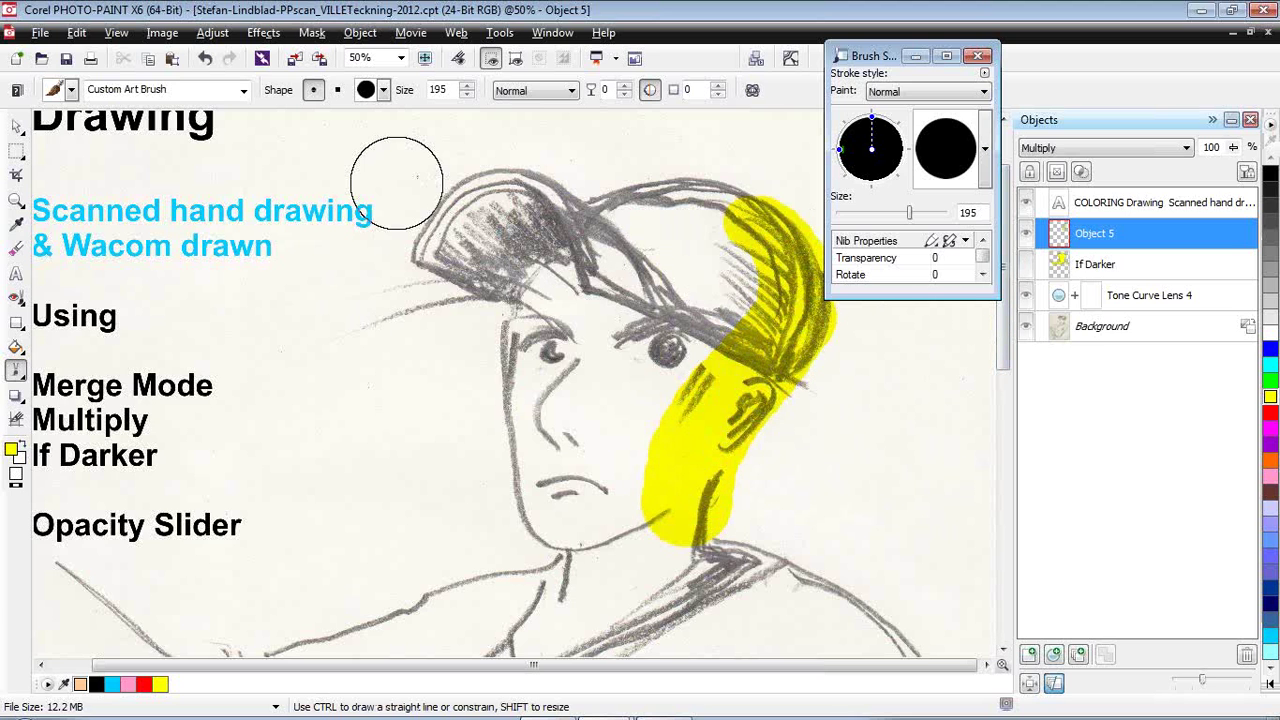
key("ctrl+z")
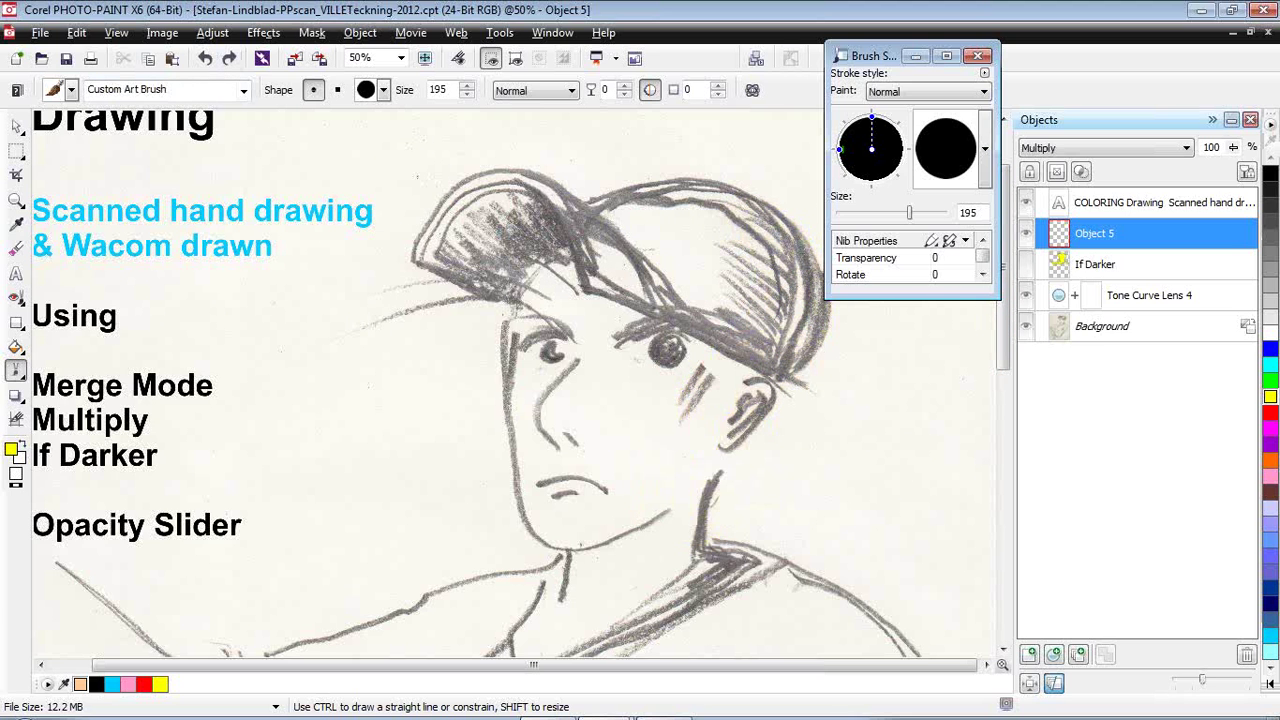
left_click(1026, 266)
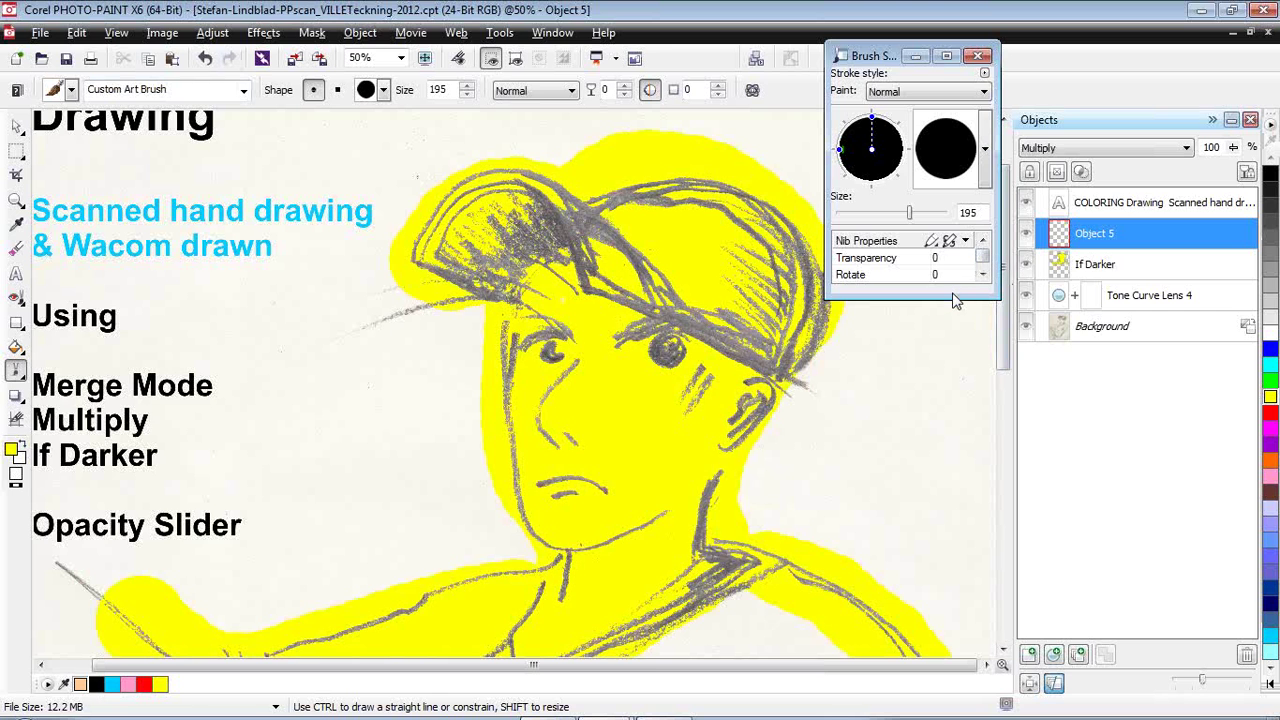
Erase the yellow from the cap's brim, front of the face and chin on the If Darker object with the soft 125-size eraser.
left_click(16, 249)
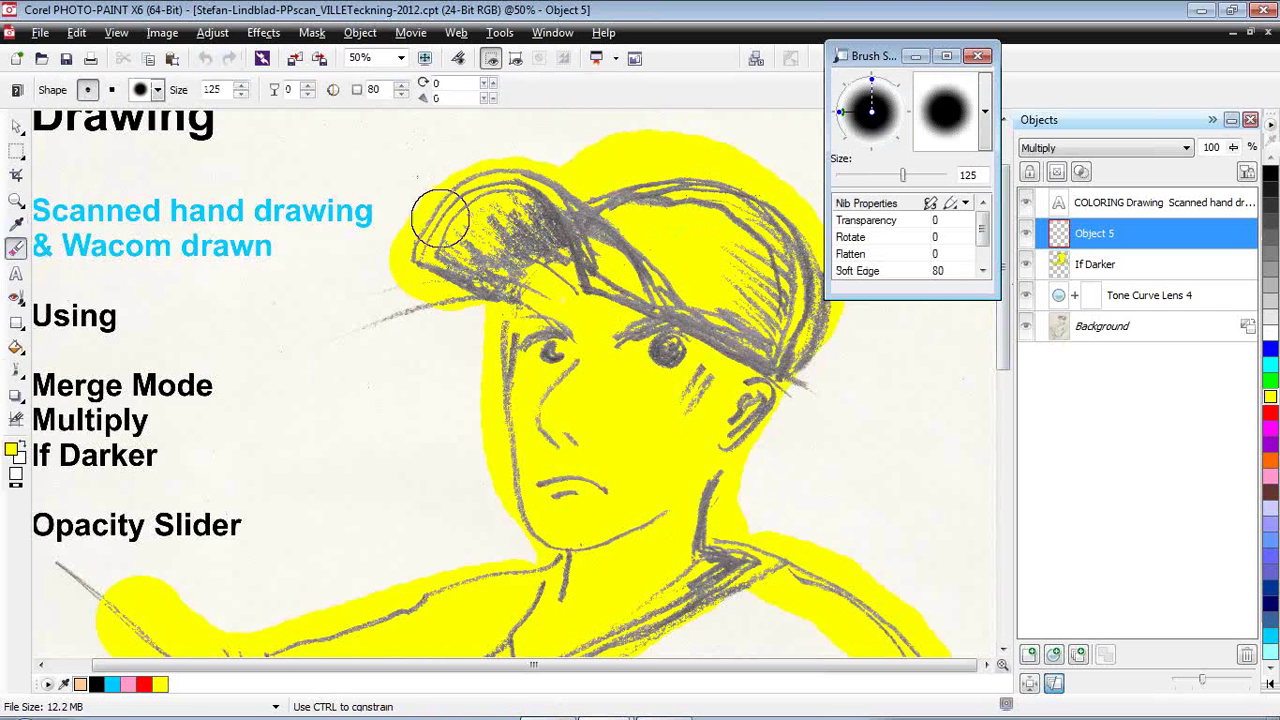
left_click(1095, 264)
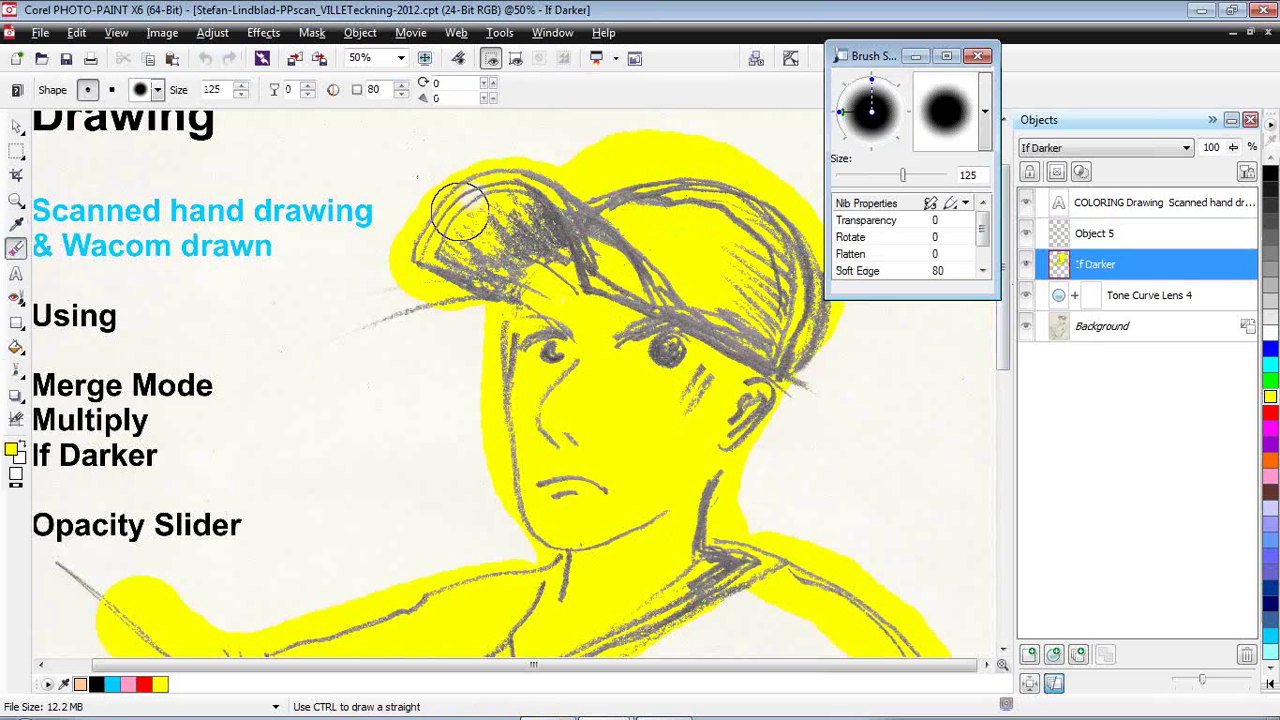
mouse_move(510, 320)
left_mouse_down()
mouse_move(477, 409)
mouse_move(560, 414)
mouse_move(563, 449)
mouse_move(622, 382)
mouse_move(565, 190)
mouse_move(690, 160)
mouse_move(628, 295)
mouse_move(606, 517)
mouse_move(531, 546)
mouse_move(560, 537)
mouse_move(540, 556)
left_mouse_up()
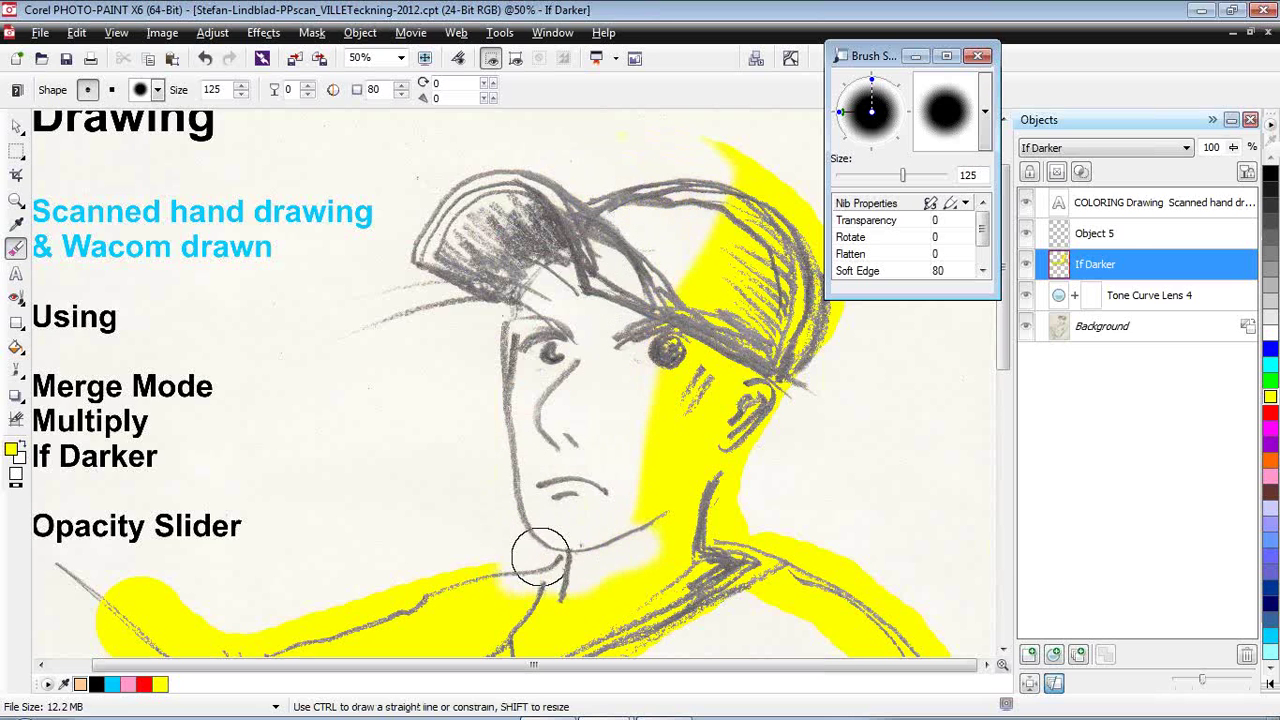
Paint orange over the cap's brim, the front of the face and the chin on the Multiply object, Object 5.
left_click(1120, 236)
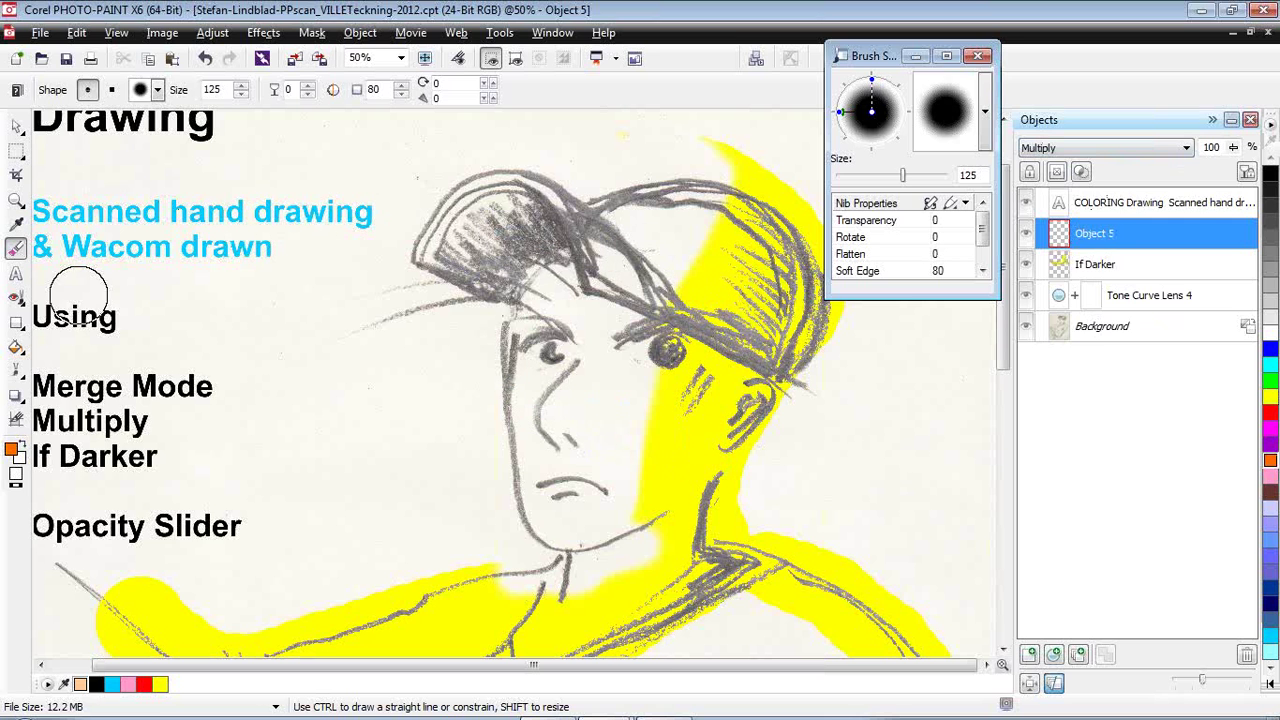
left_click(16, 372)
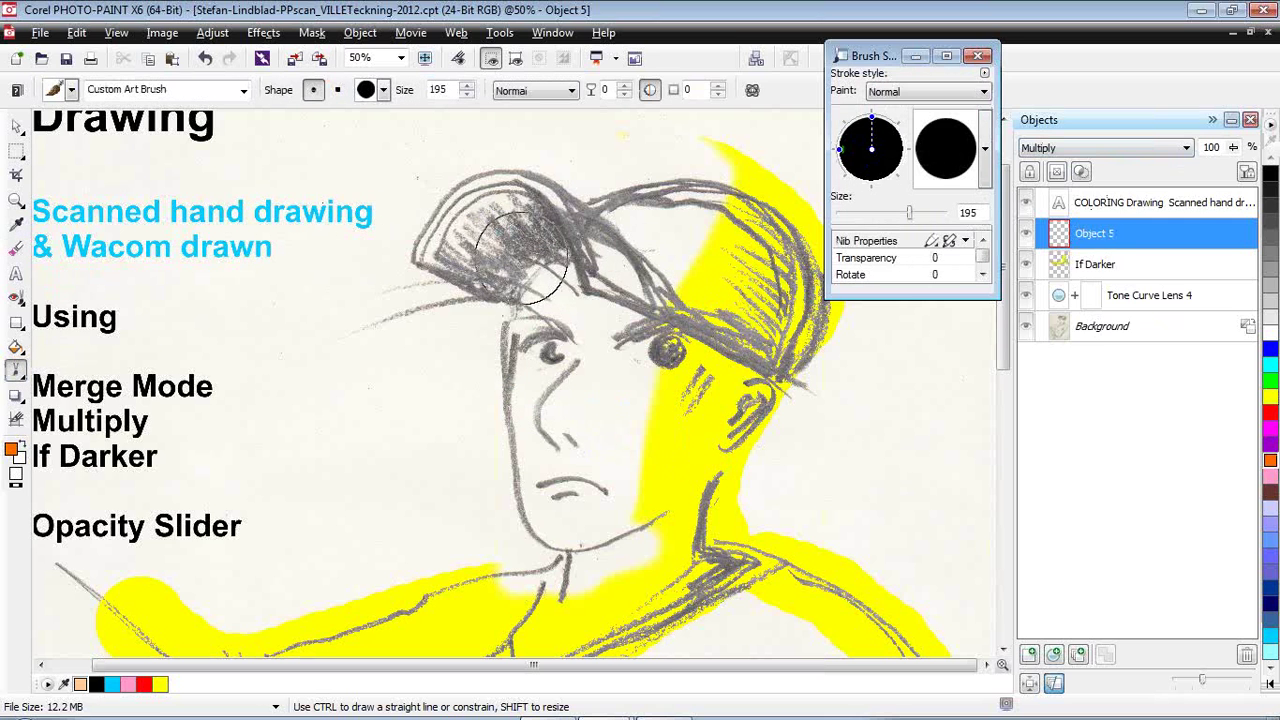
mouse_move(548, 222)
left_mouse_down()
mouse_move(518, 262)
mouse_move(502, 330)
mouse_move(516, 478)
mouse_move(551, 528)
mouse_move(565, 525)
mouse_move(509, 180)
mouse_move(447, 257)
mouse_move(505, 260)
mouse_move(588, 192)
mouse_move(590, 275)
mouse_move(565, 335)
mouse_move(560, 410)
left_mouse_up()
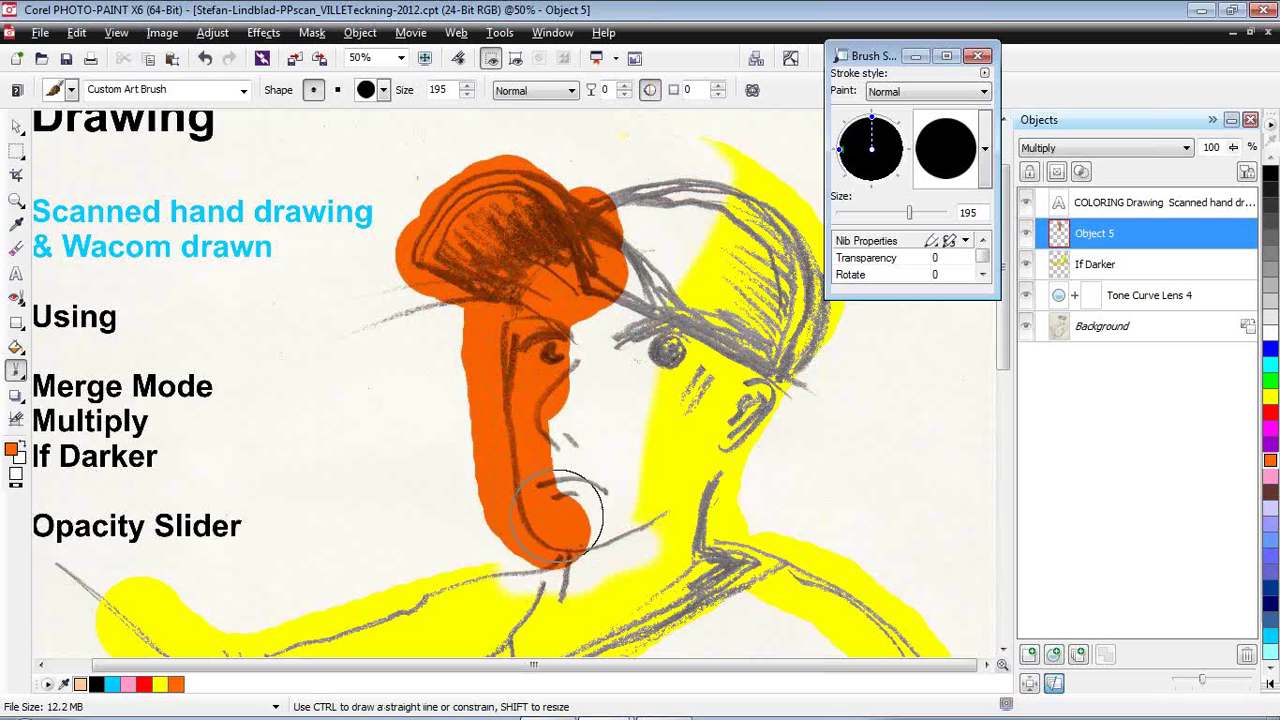
key("ctrl+z")
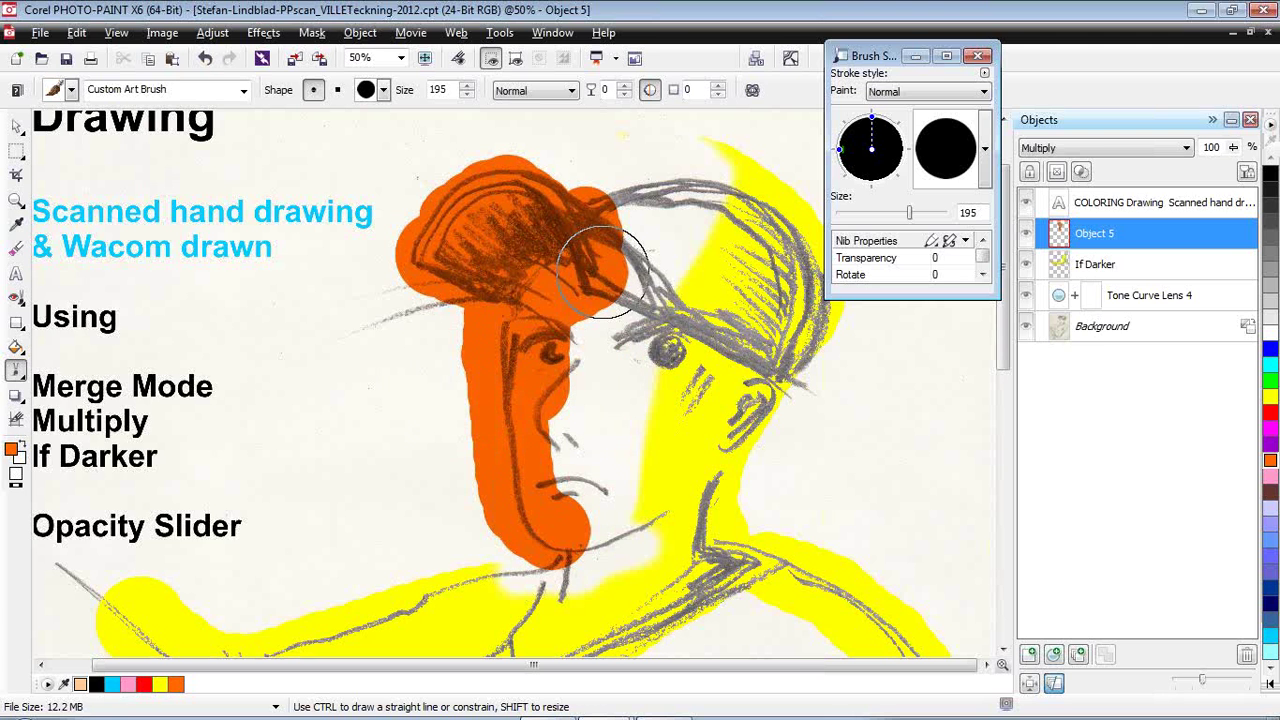
mouse_move(610, 215)
left_mouse_down()
mouse_move(550, 245)
mouse_move(570, 245)
mouse_move(586, 214)
mouse_move(571, 223)
mouse_move(483, 195)
mouse_move(430, 250)
mouse_move(460, 190)
mouse_move(430, 235)
mouse_move(452, 270)
mouse_move(470, 240)
mouse_move(535, 225)
mouse_move(528, 210)
mouse_move(446, 240)
mouse_move(550, 200)
mouse_move(591, 270)
mouse_move(660, 295)
left_mouse_up()
Try an orange stroke across the top of the cap on the If Darker object and undo it.
left_click(1086, 268)
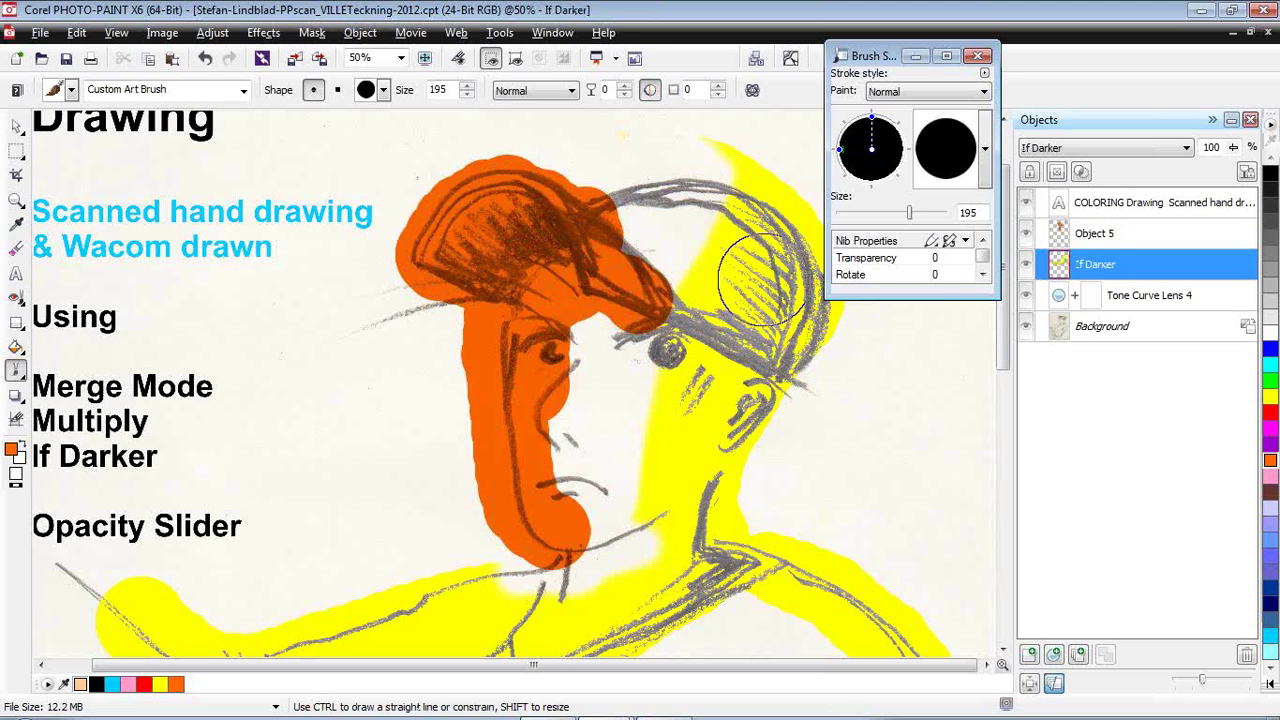
left_click_drag(683, 178, 690, 215)
key("ctrl+z")
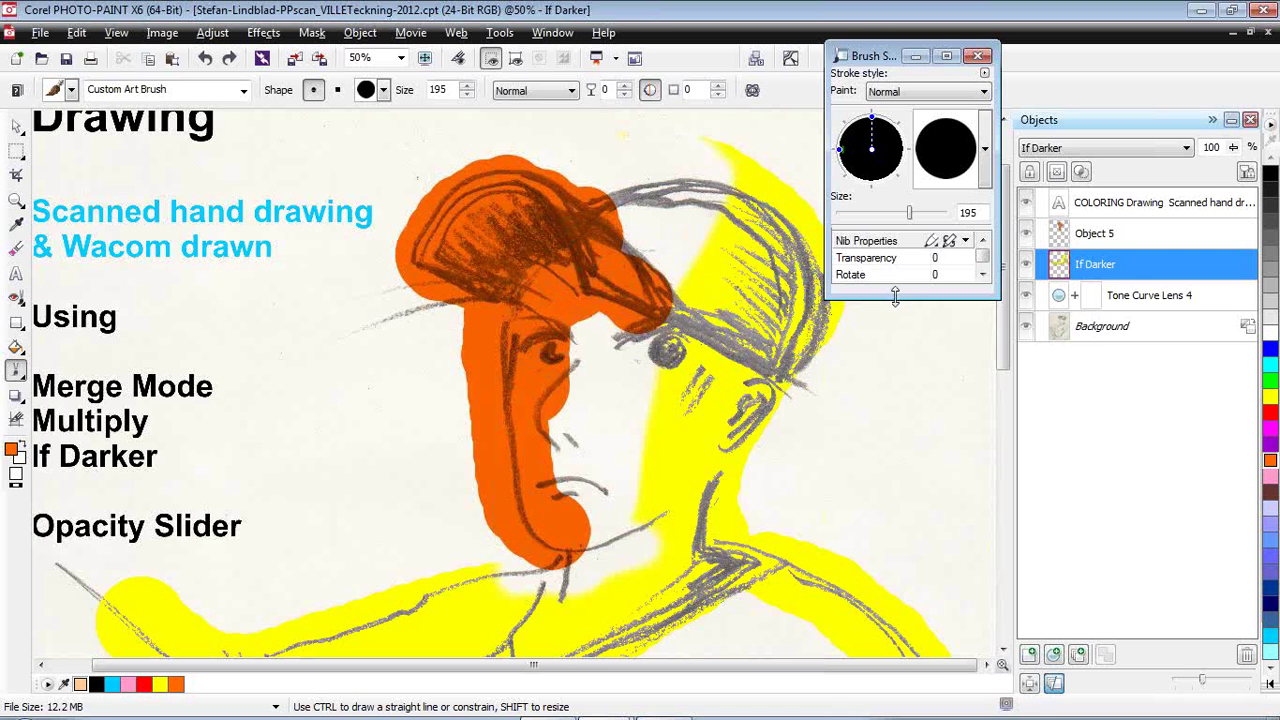
Enlarge the Brush Settings window to show all attribute groups, move it aside and set the nib's rotation to 358.
left_click_drag(894, 292, 894, 455)
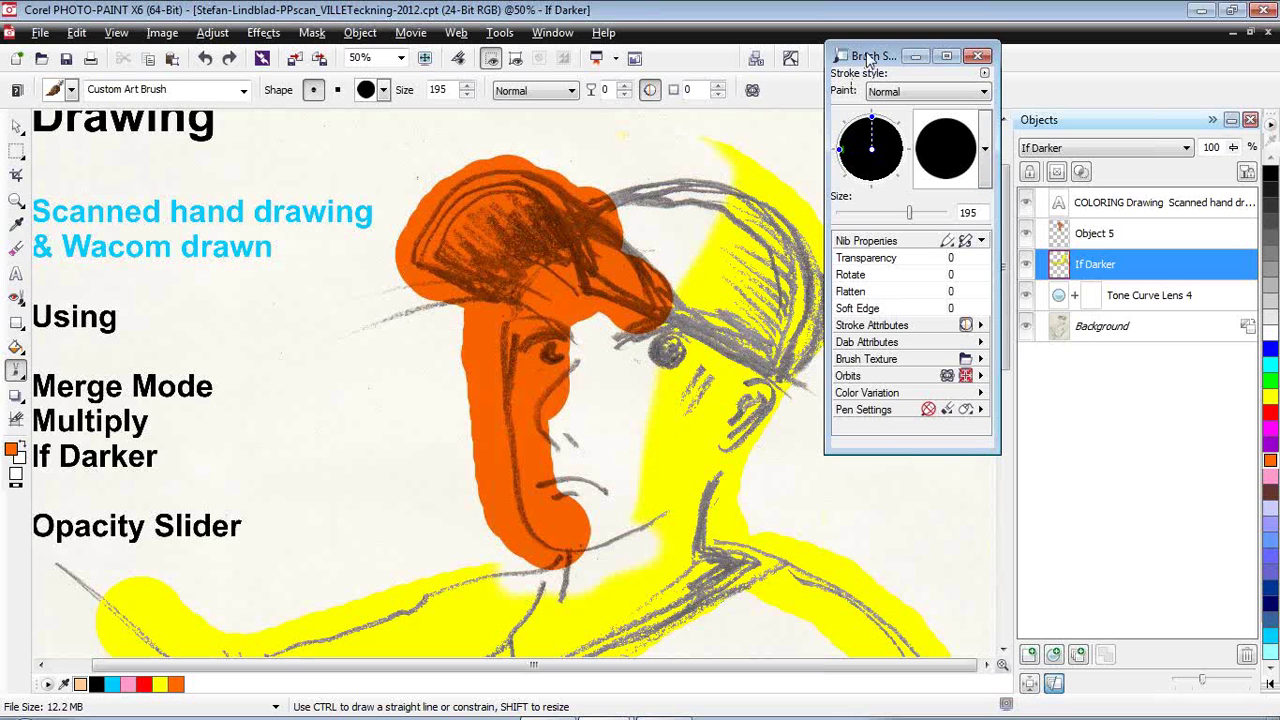
left_click_drag(868, 58, 822, 66)
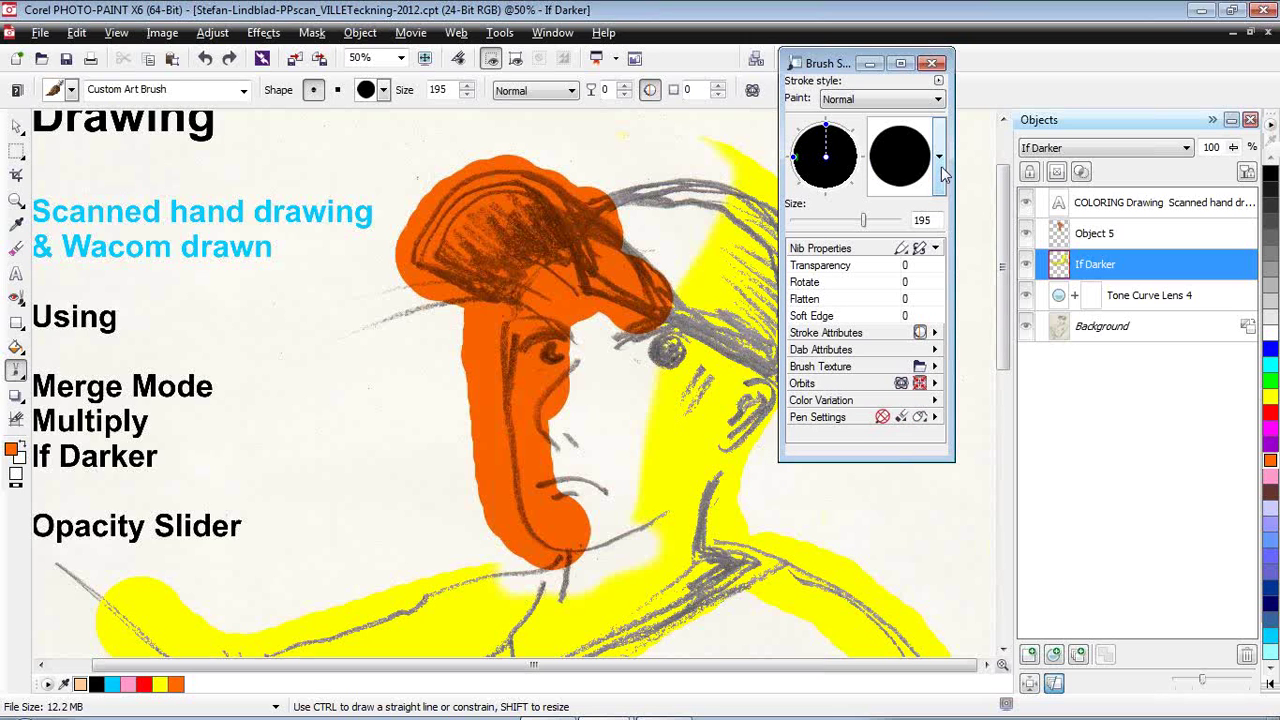
left_click(826, 126)
left_click_drag(795, 165, 806, 182)
left_click_drag(835, 130, 797, 165)
Browse the nib presets through to the end of the list and leave without choosing one.
left_click(942, 176)
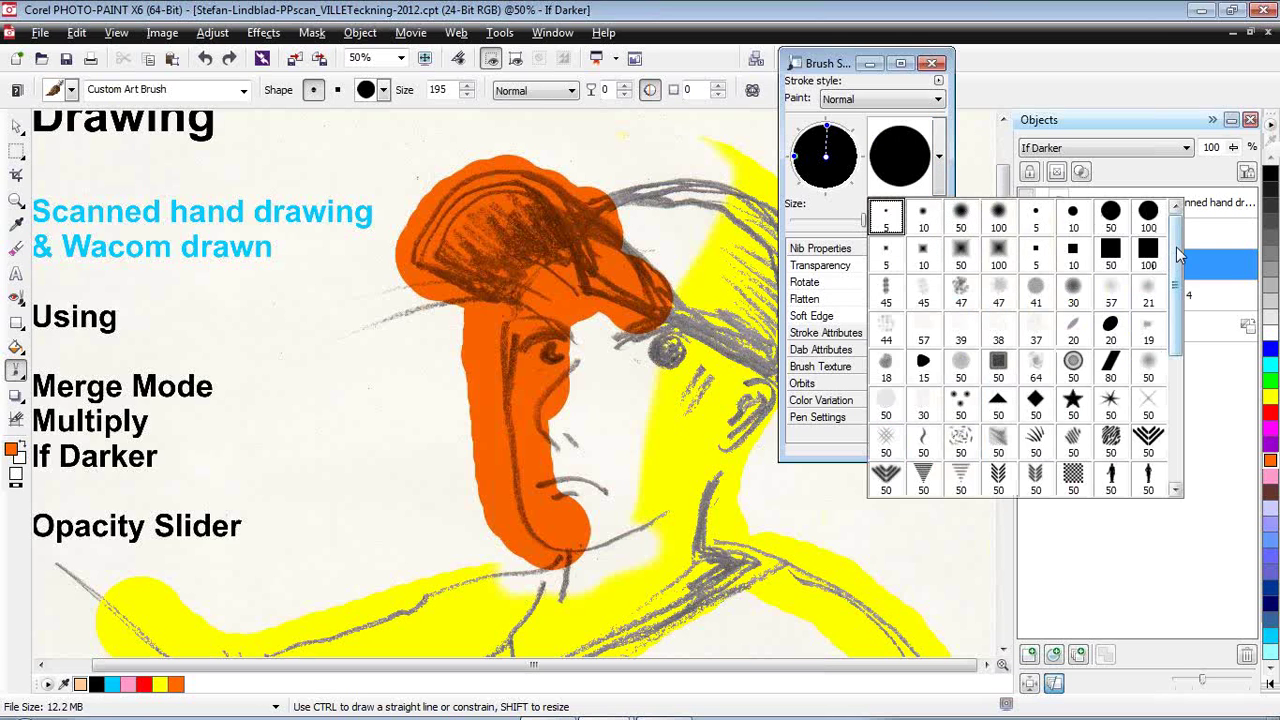
mouse_move(1178, 257)
left_mouse_down()
mouse_move(1178, 380)
mouse_move(1170, 232)
mouse_move(1178, 350)
mouse_move(1108, 489)
left_mouse_up()
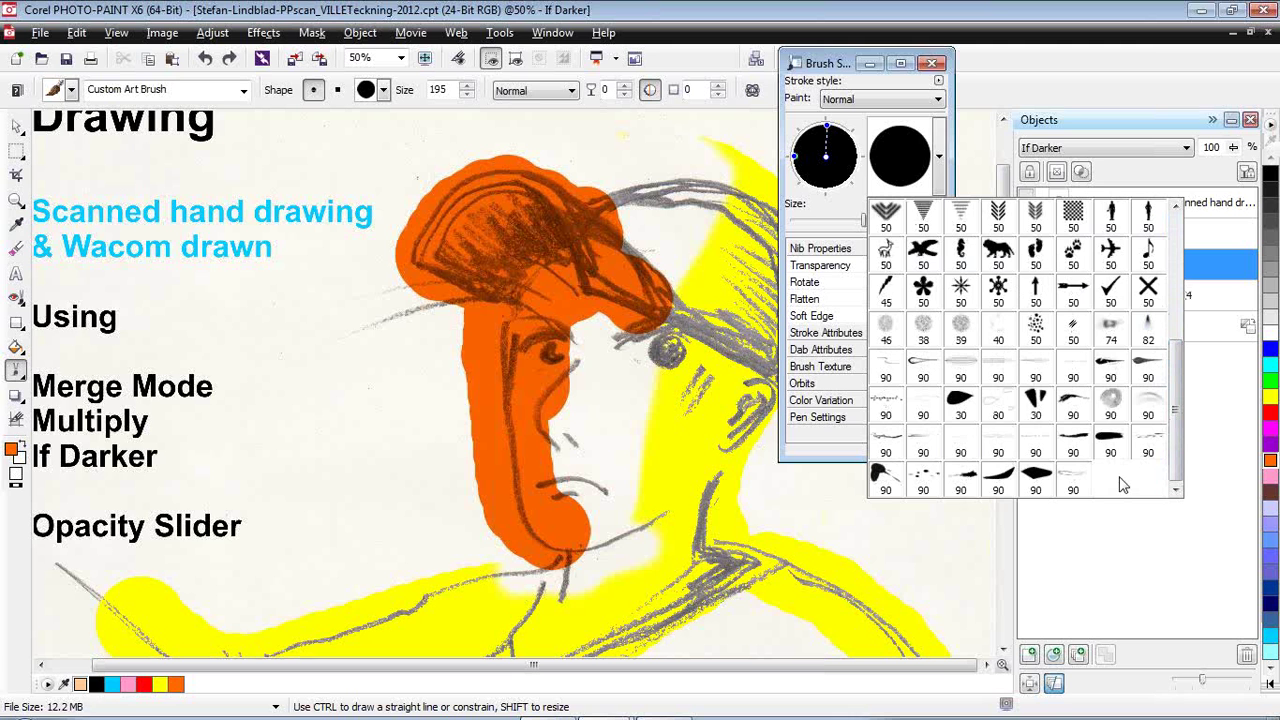
left_click_drag(1170, 372, 1184, 418)
mouse_move(1178, 444)
left_mouse_down()
mouse_move(1178, 414)
mouse_move(1176, 450)
left_mouse_up()
left_click_drag(1178, 362, 1178, 232)
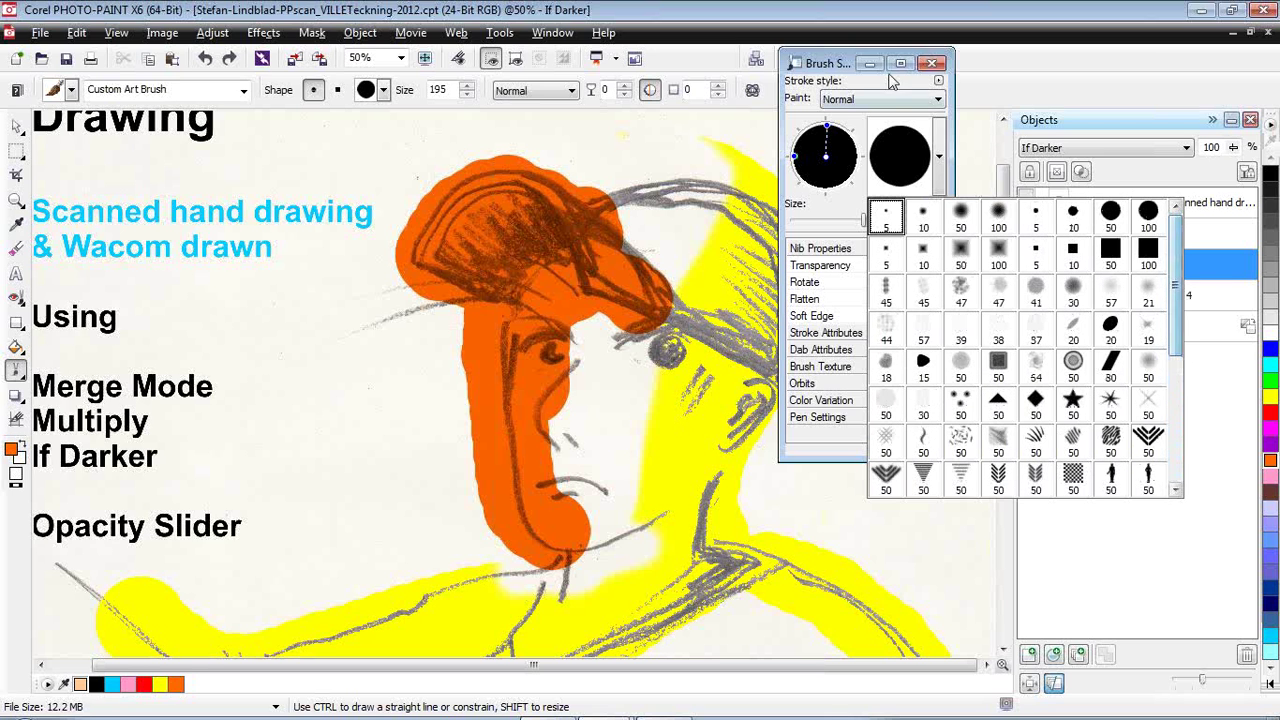
left_click(836, 63)
Set the brush size to 170, test it with an orange dab above the cap on the If Darker object and undo the dab.
mouse_move(866, 222)
left_mouse_down()
mouse_move(836, 222)
mouse_move(861, 222)
left_mouse_up()
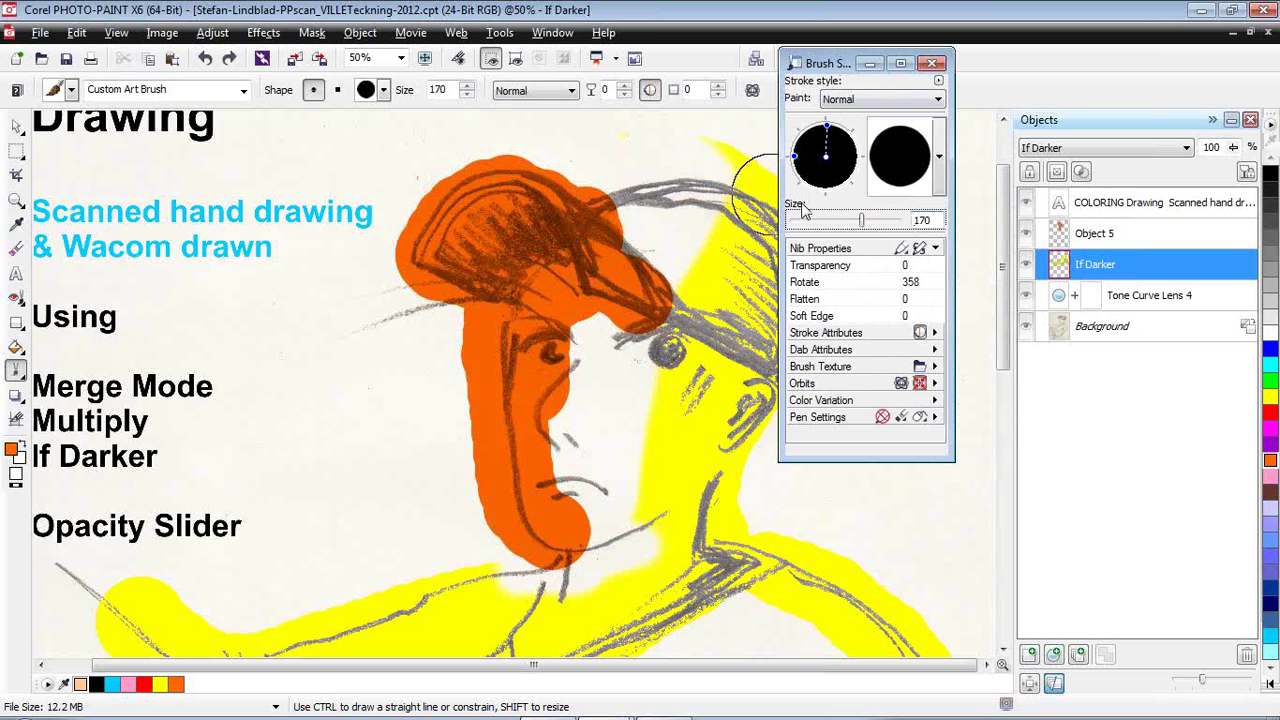
left_click_drag(632, 165, 647, 178)
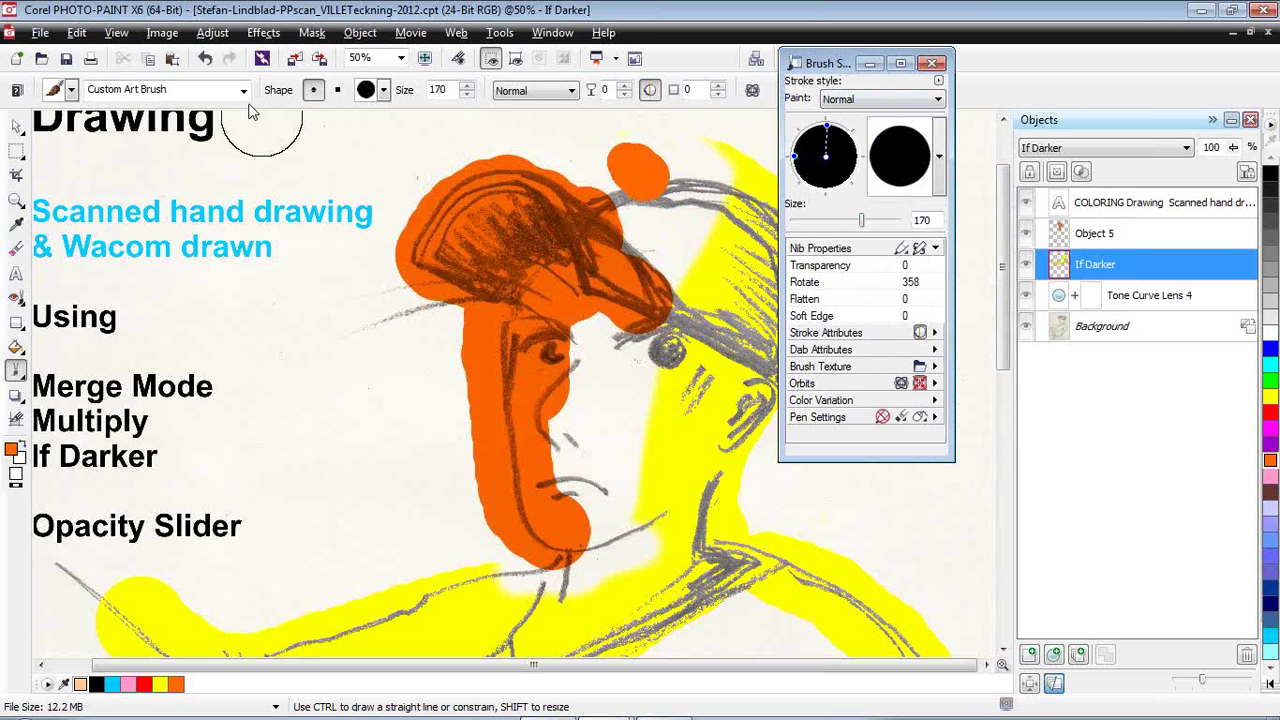
left_click(205, 58)
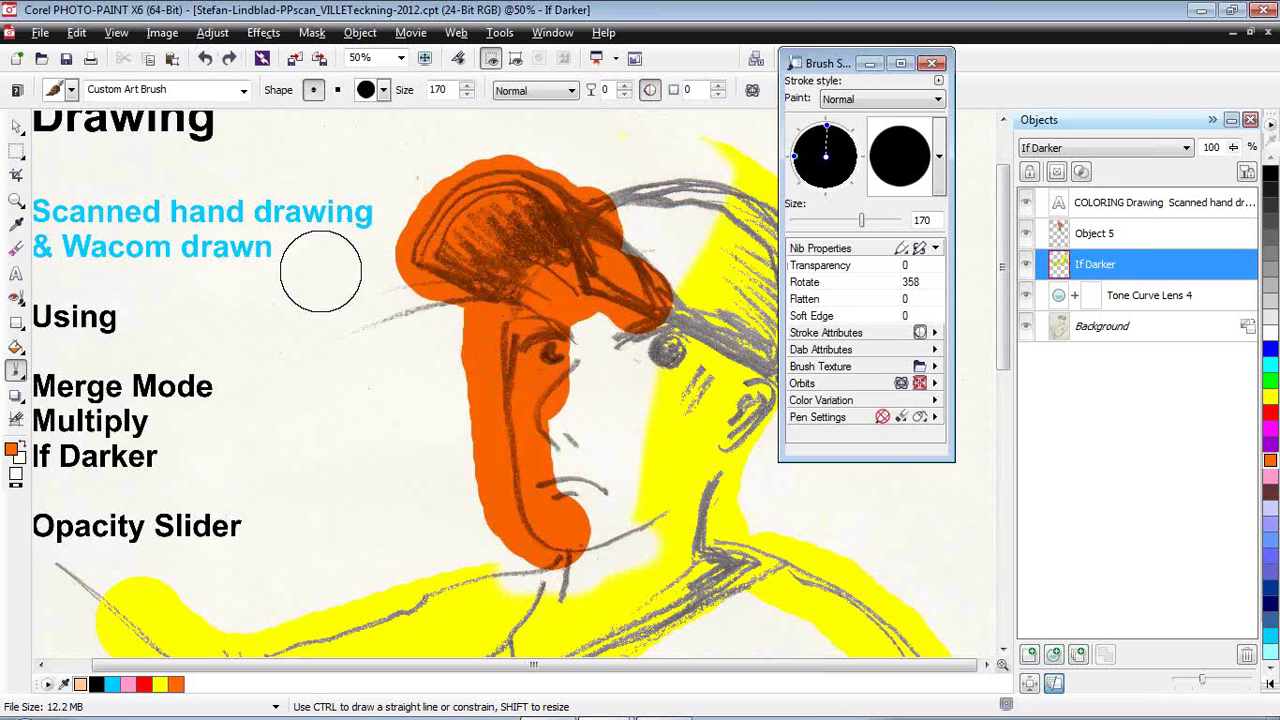
Set the brush size to 157, then shift the Brush Settings window aside and minimize it.
left_click_drag(311, 267, 318, 275)
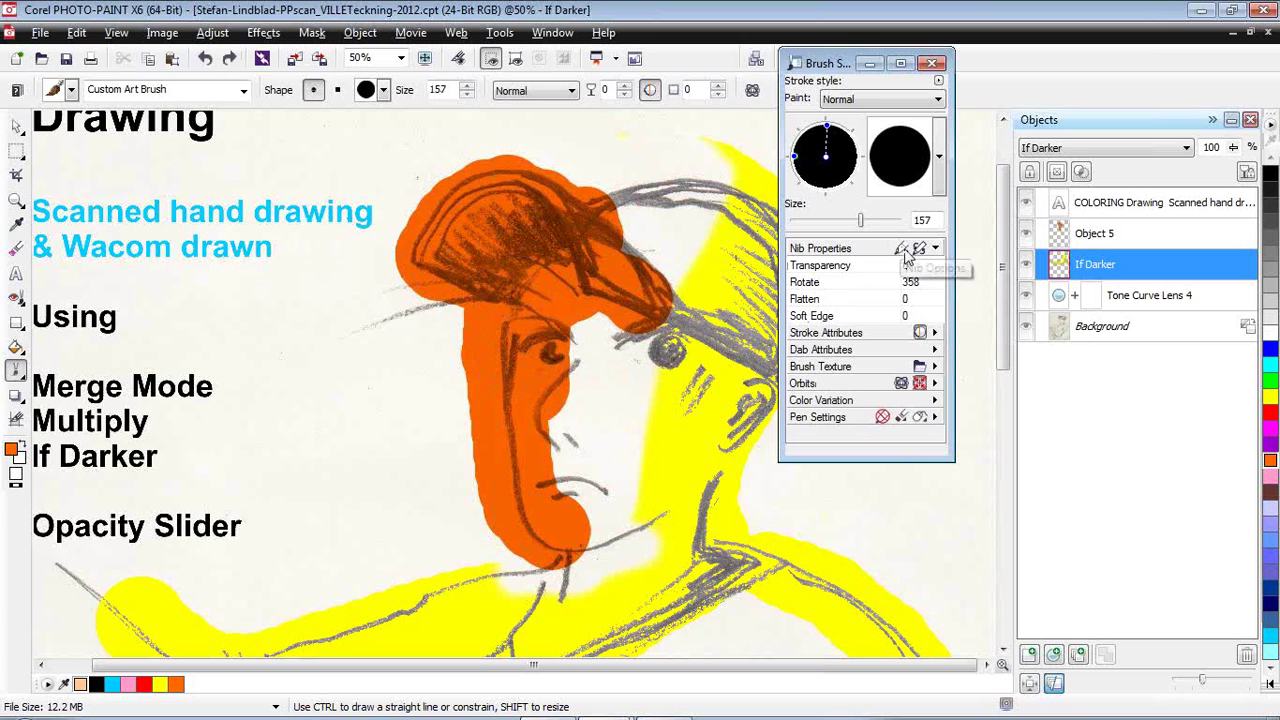
double_click(855, 460)
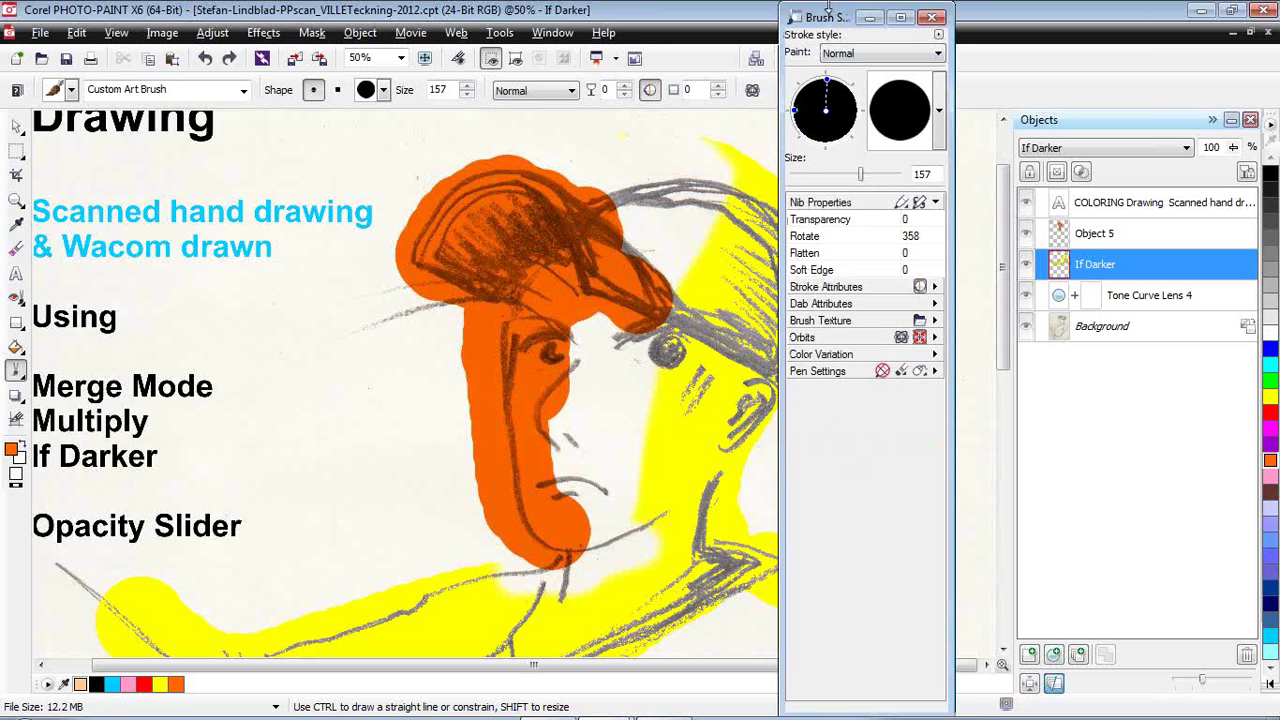
mouse_move(828, 8)
left_mouse_down()
mouse_move(838, 40)
mouse_move(928, 100)
left_mouse_up()
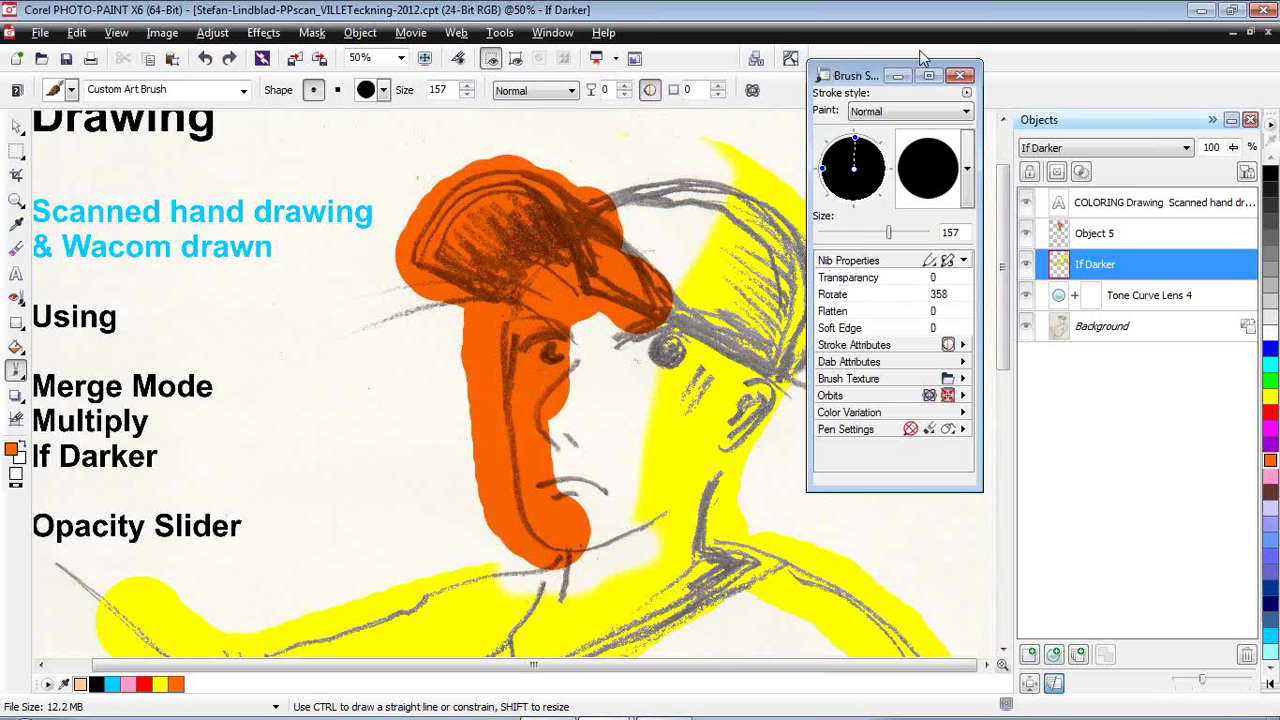
left_click(897, 77)
left_click(1268, 33)
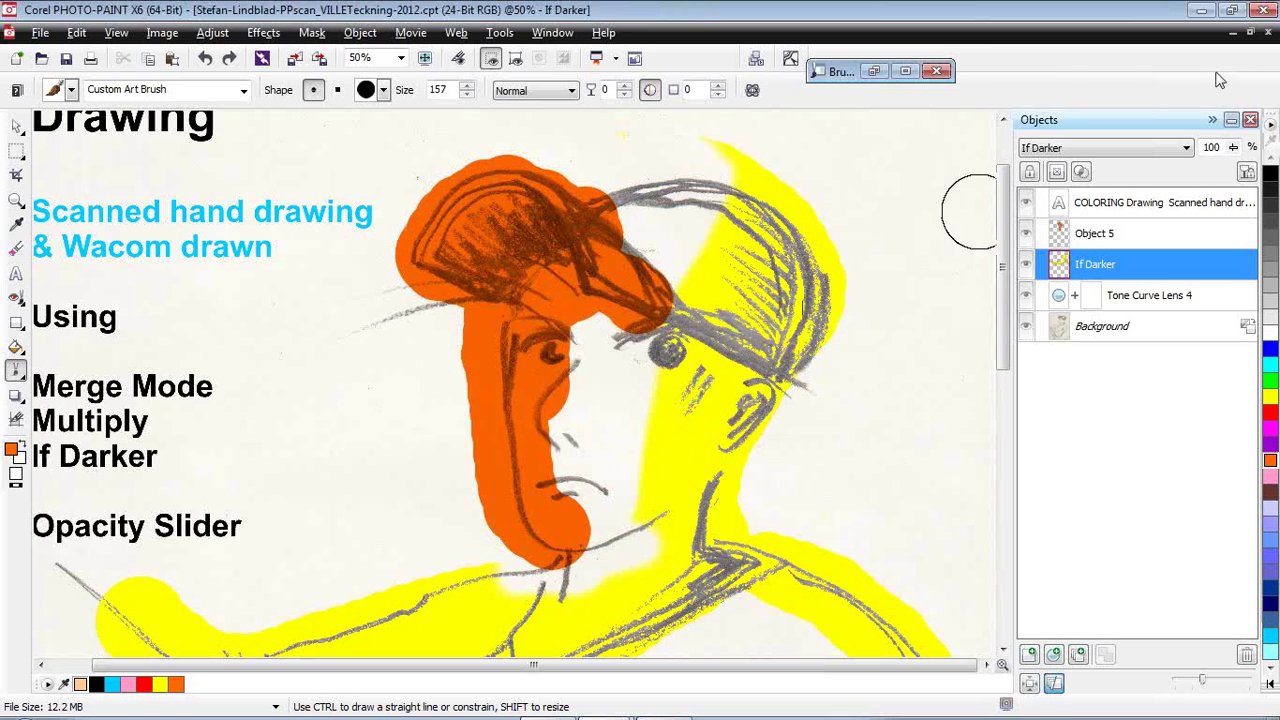
Fit the scanned drawing to the window, view the book cover document and return to the drawing.
left_click(399, 58)
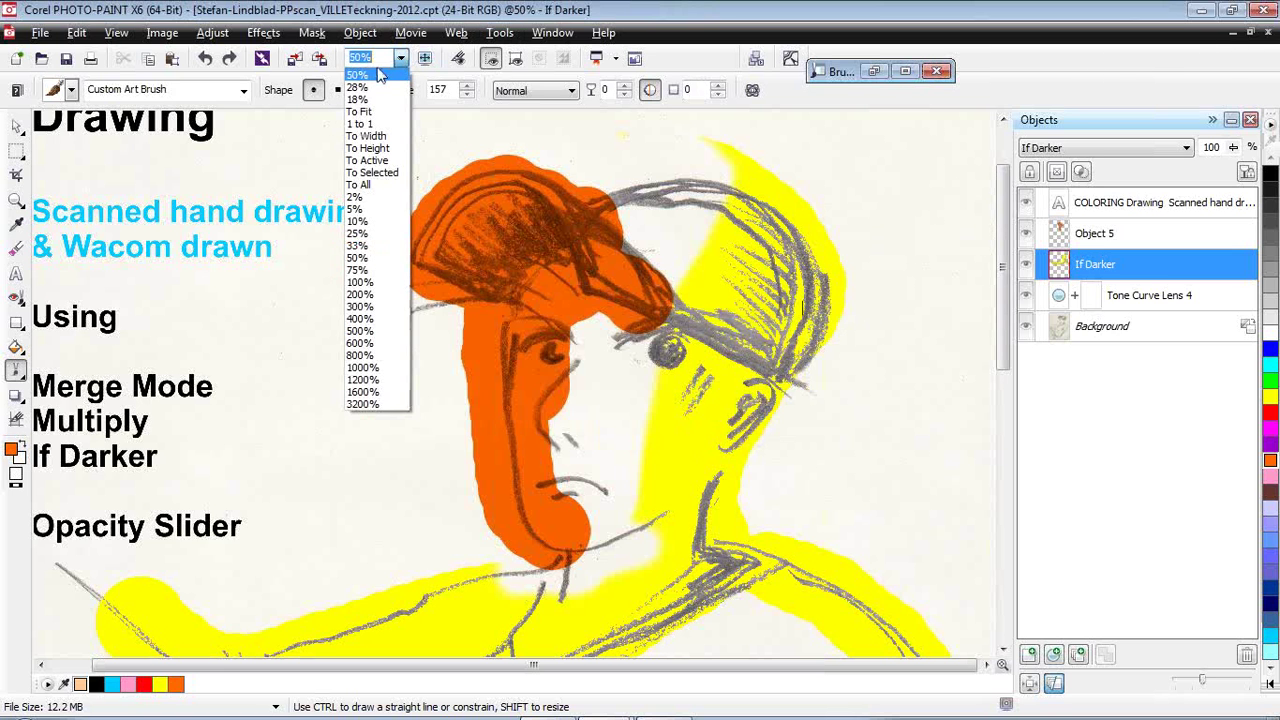
left_click(372, 111)
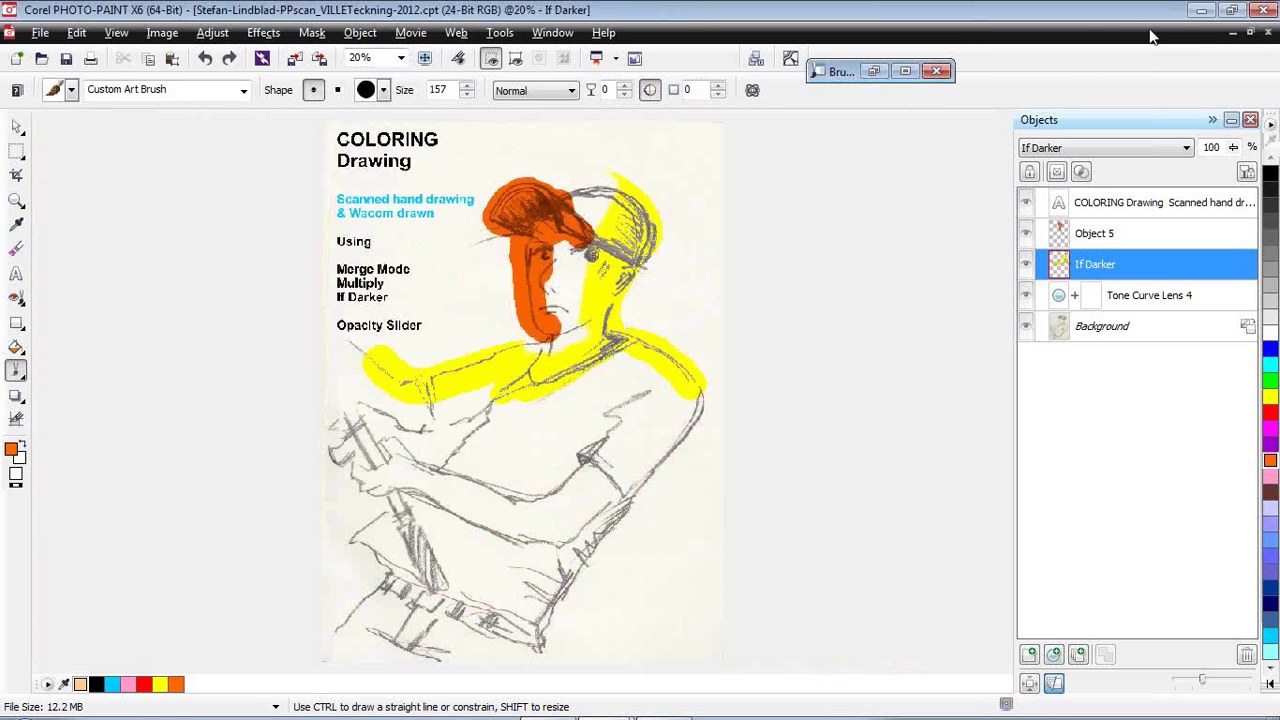
left_click(1233, 35)
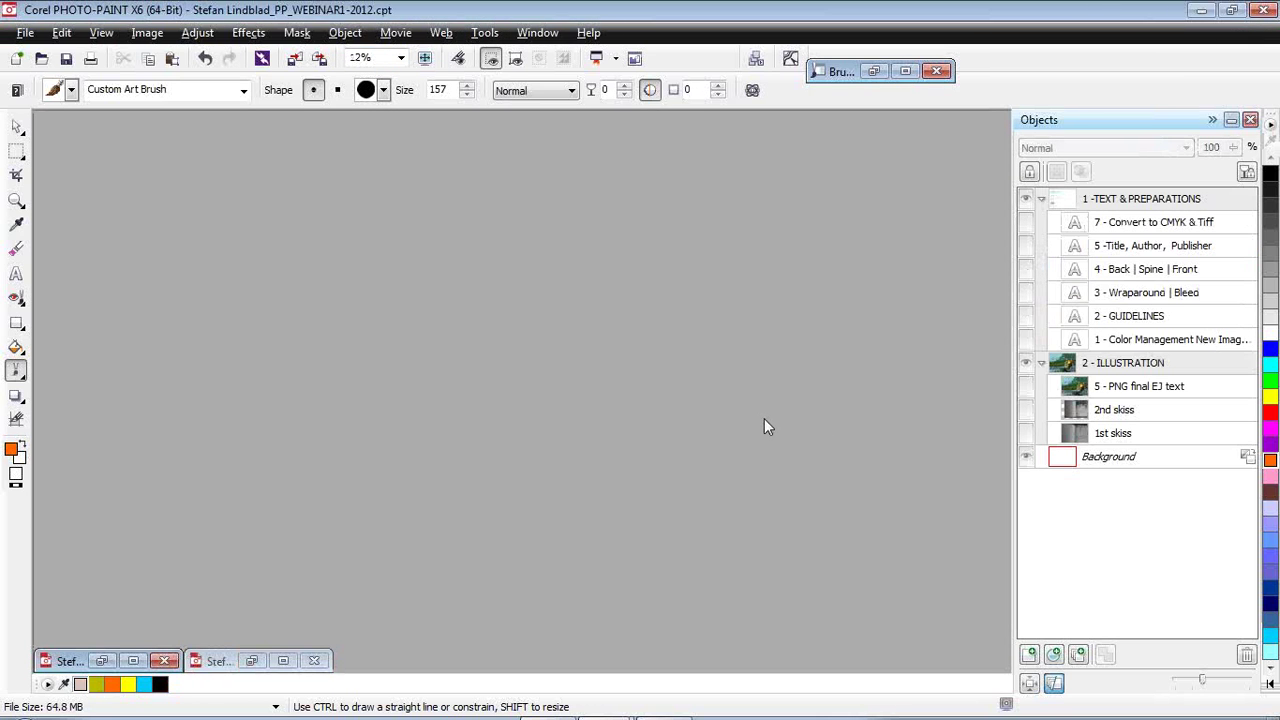
left_click(111, 660)
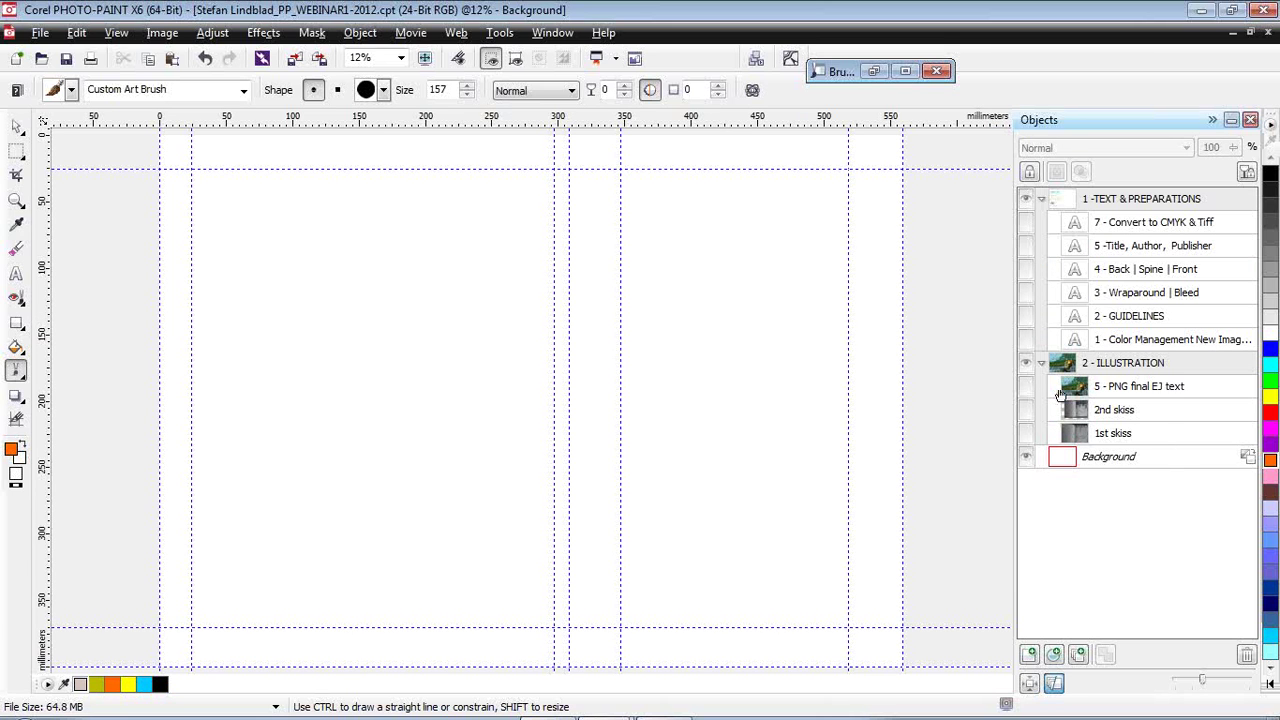
left_click(1233, 36)
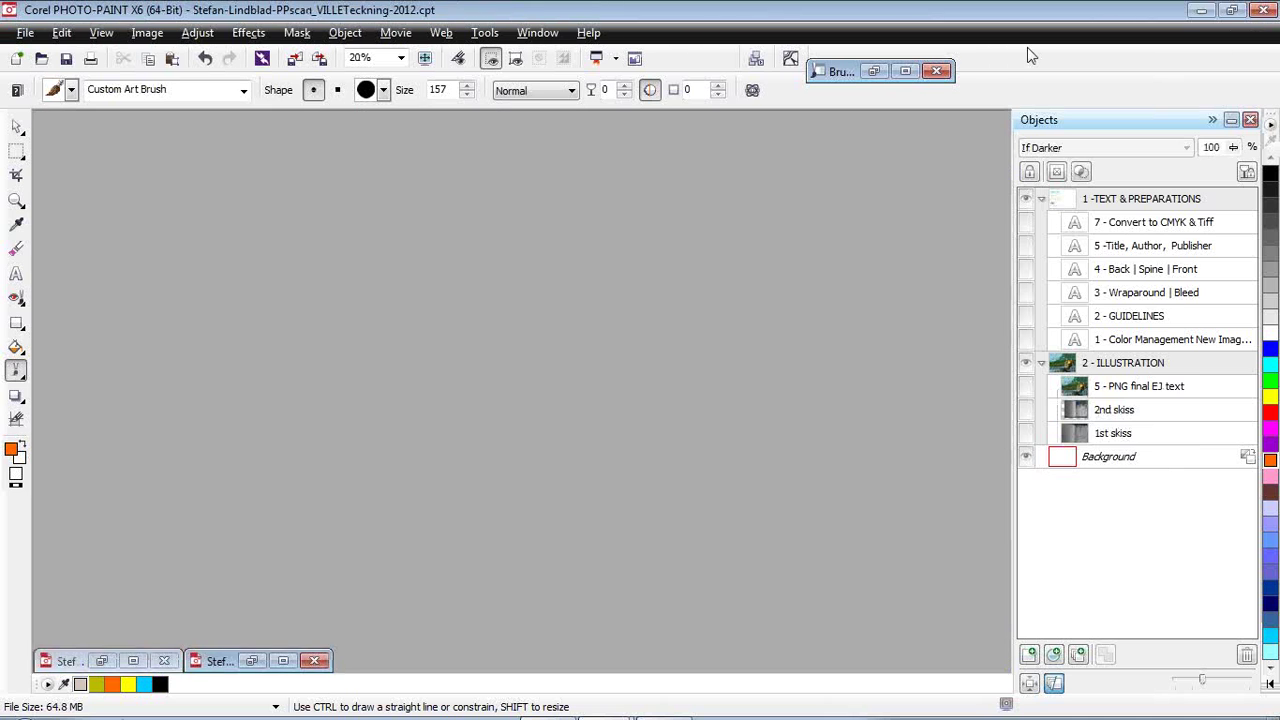
left_click(133, 660)
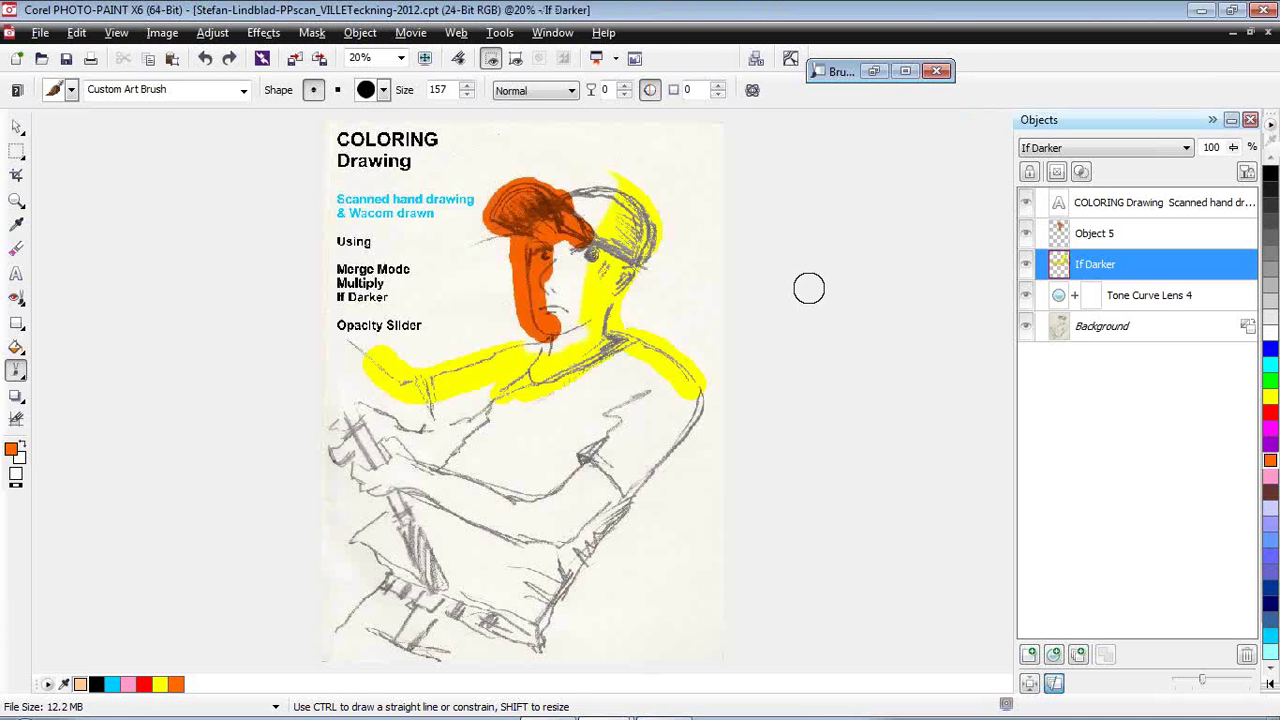
Select Object 5, the orange Multiply object, and display its opacity slider with the head enlarged.
left_click(16, 200)
left_click(550, 266)
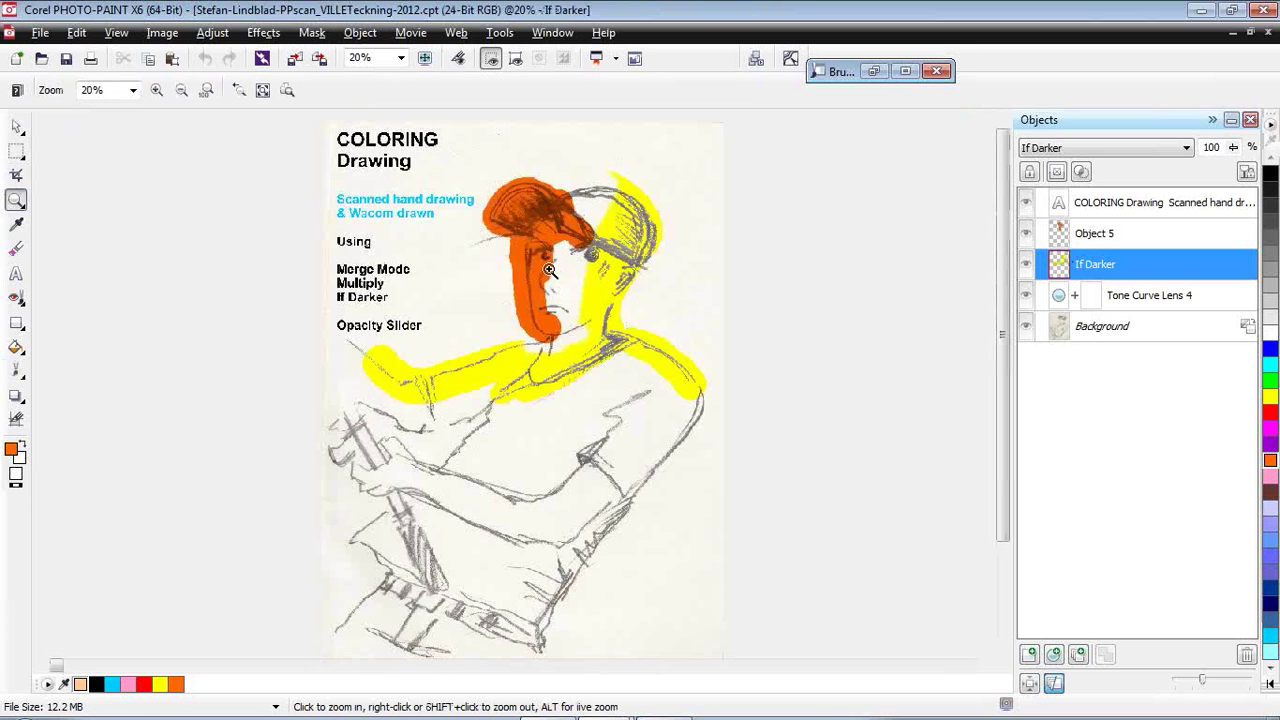
left_click(550, 270)
left_click(560, 320)
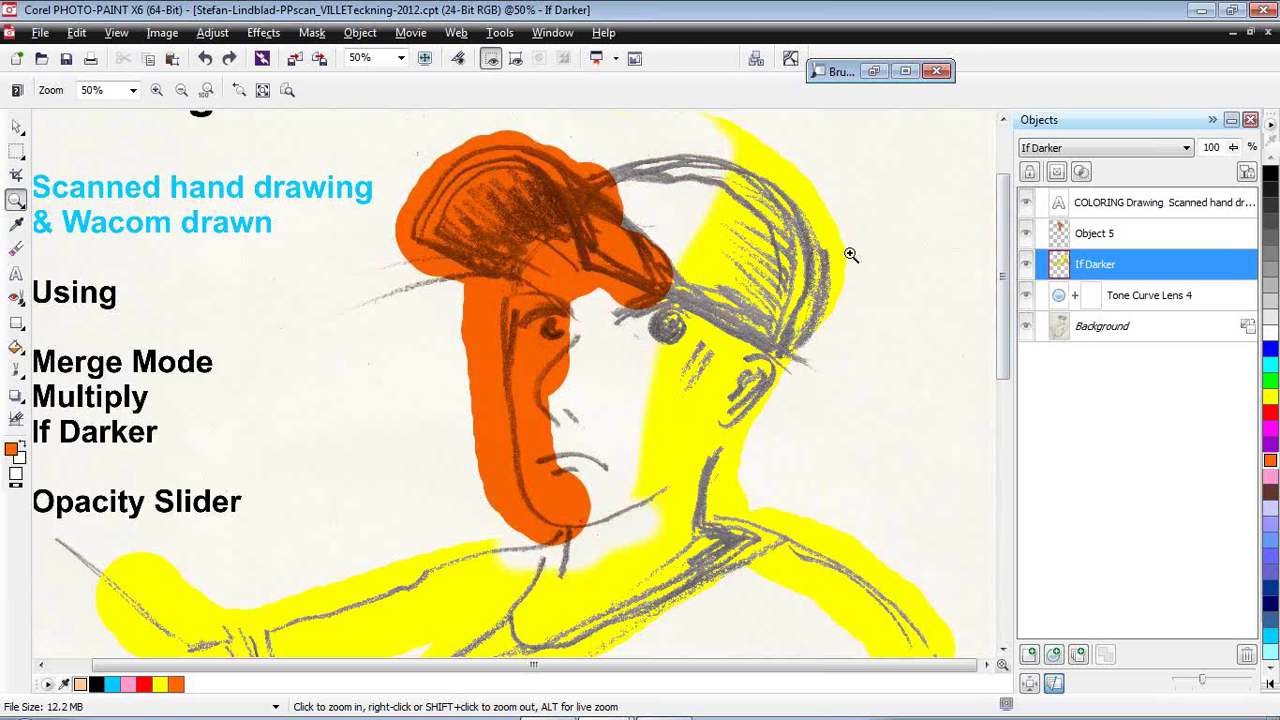
mouse_move(1079, 274)
left_click(1094, 233)
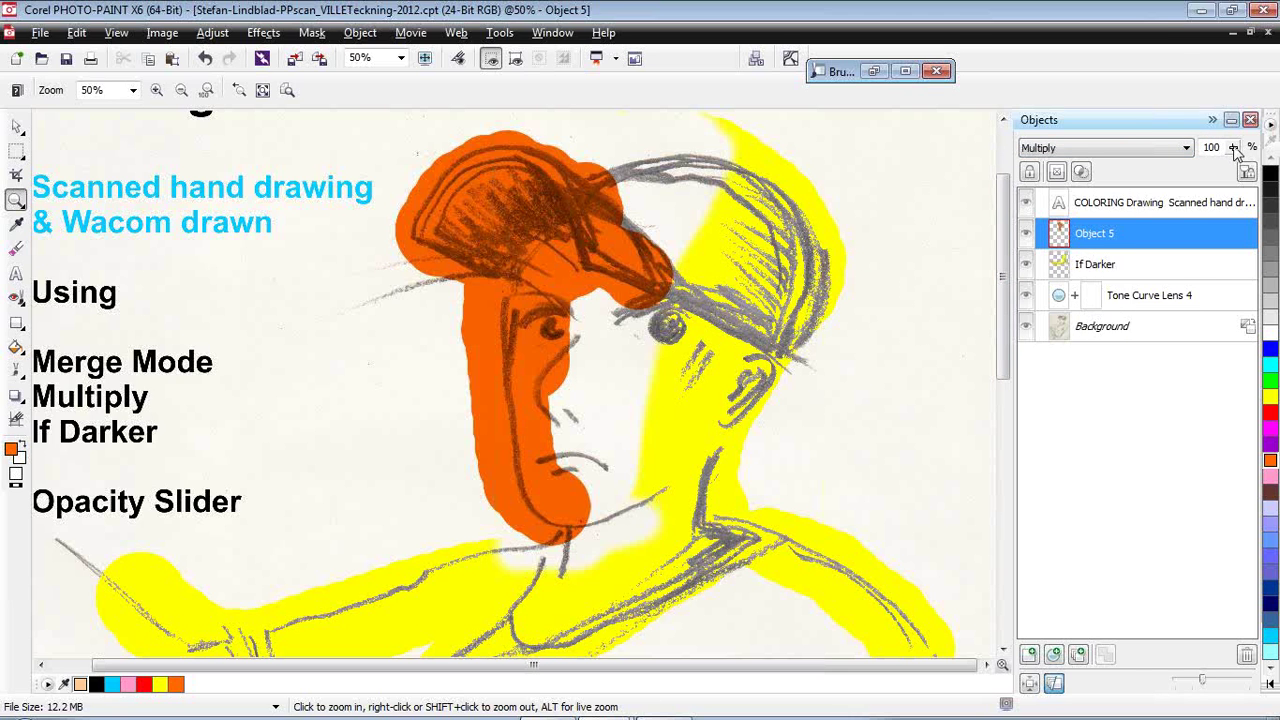
mouse_move(1235, 148)
left_mouse_down()
mouse_move(1185, 172)
mouse_move(1212, 172)
mouse_move(1172, 173)
mouse_move(1240, 174)
mouse_move(1218, 150)
mouse_move(1190, 160)
mouse_move(1211, 146)
mouse_move(1240, 172)
left_mouse_up()
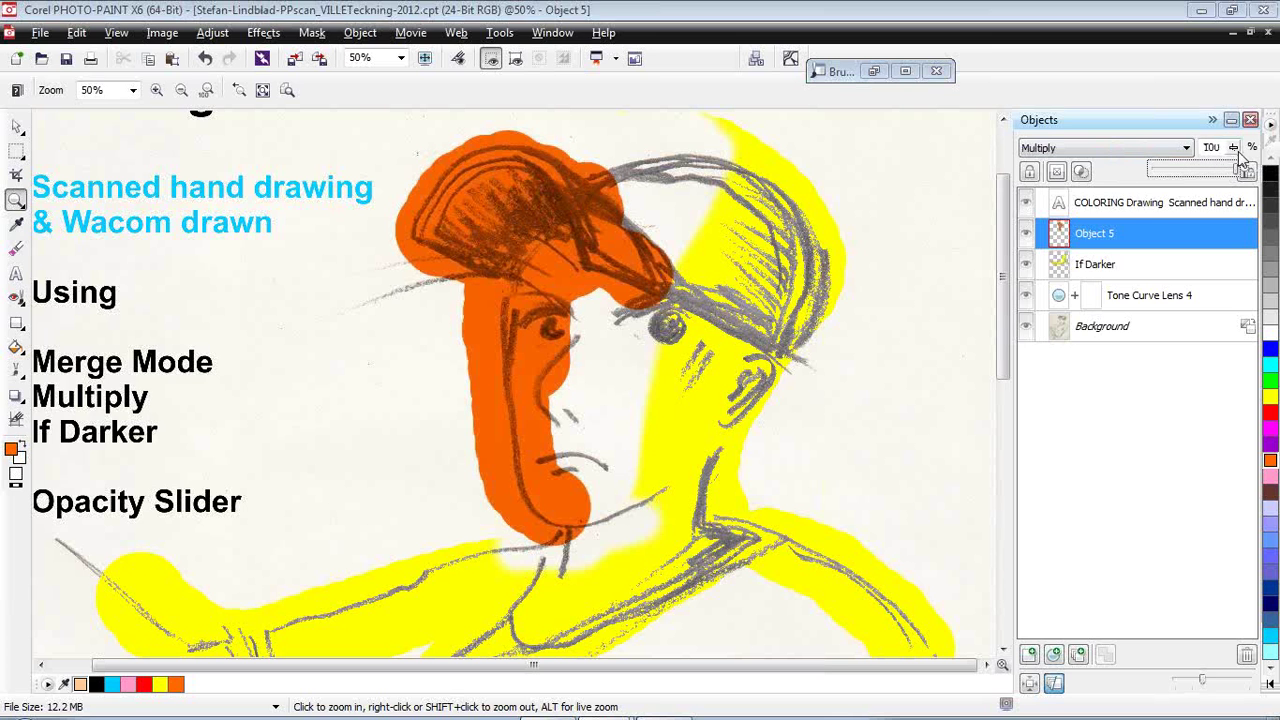
Minimize the scanned drawing and create a new blank 24-bit RGB image.
left_click(1232, 38)
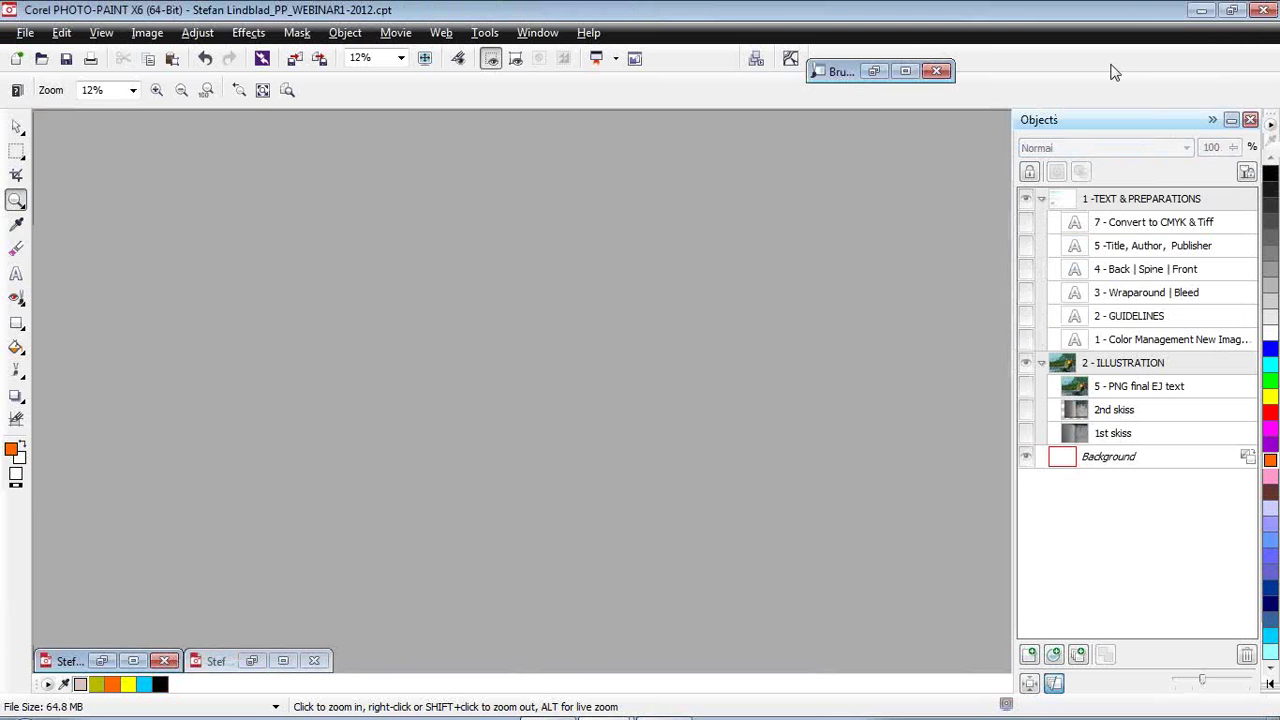
left_click(22, 57)
left_click(531, 551)
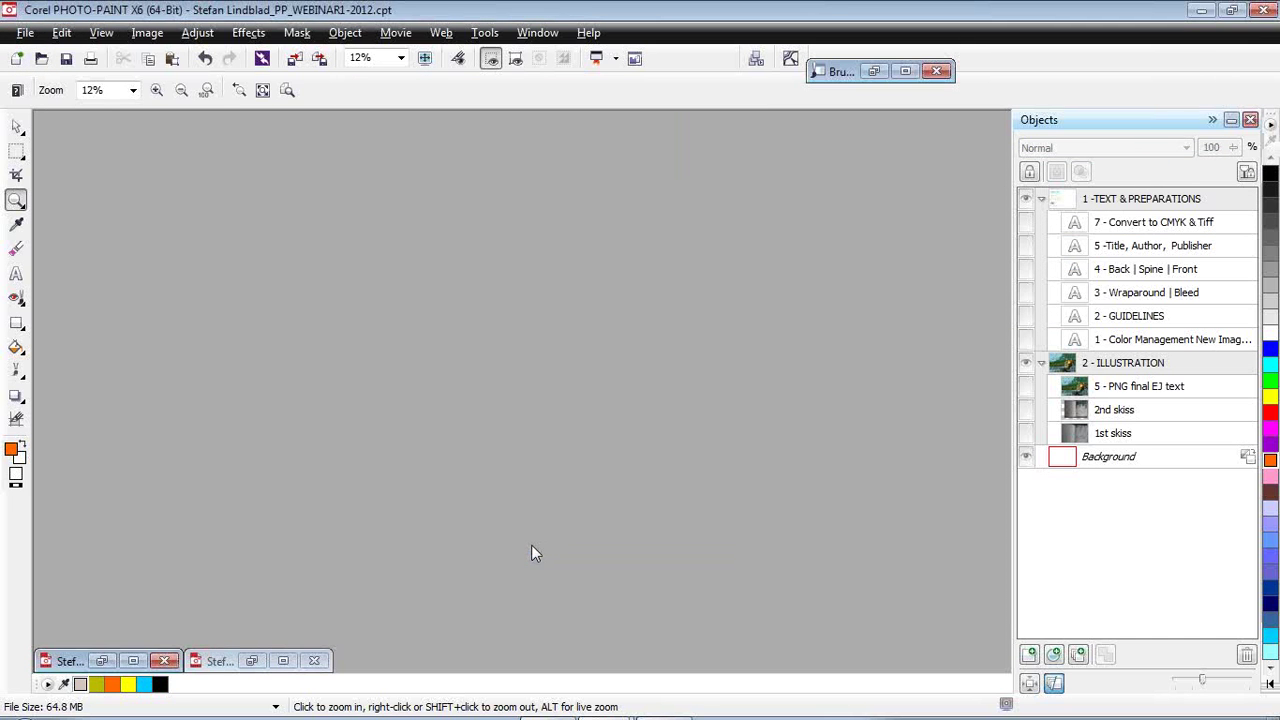
left_click(401, 169)
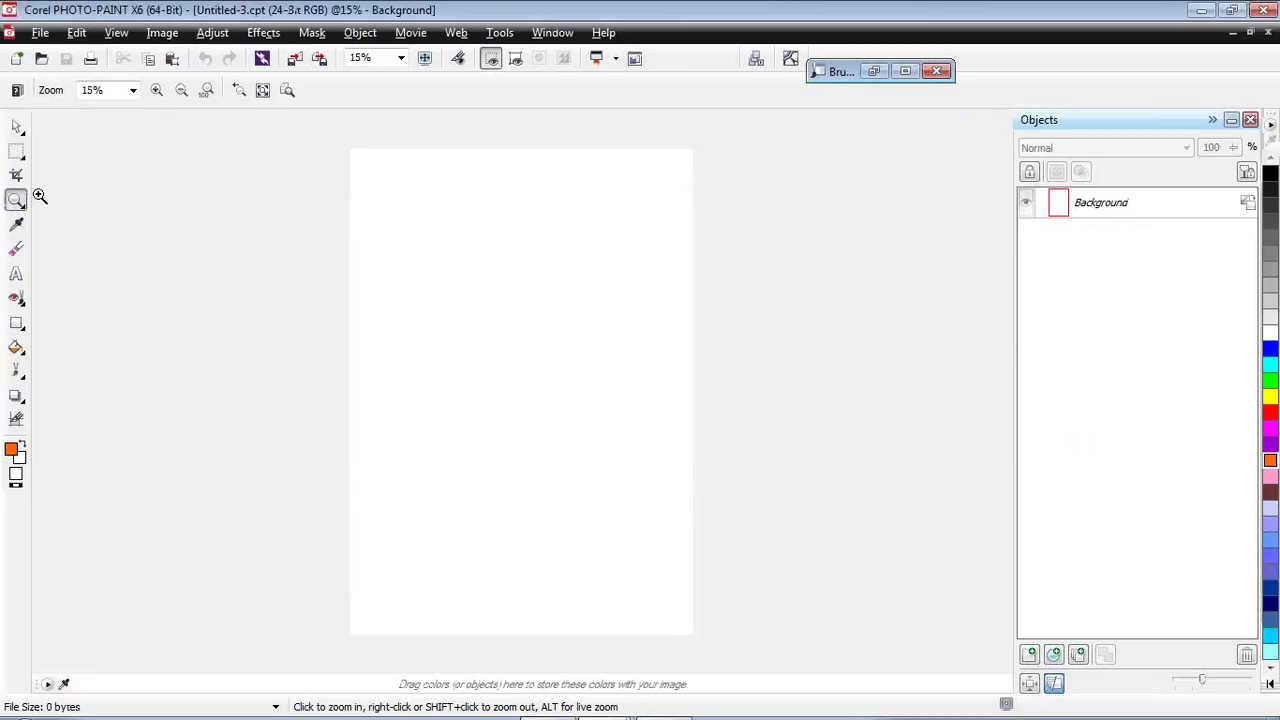
Paint several wavy orange test strokes across the background of the blank image with the Custom Art Brush.
left_click(496, 371)
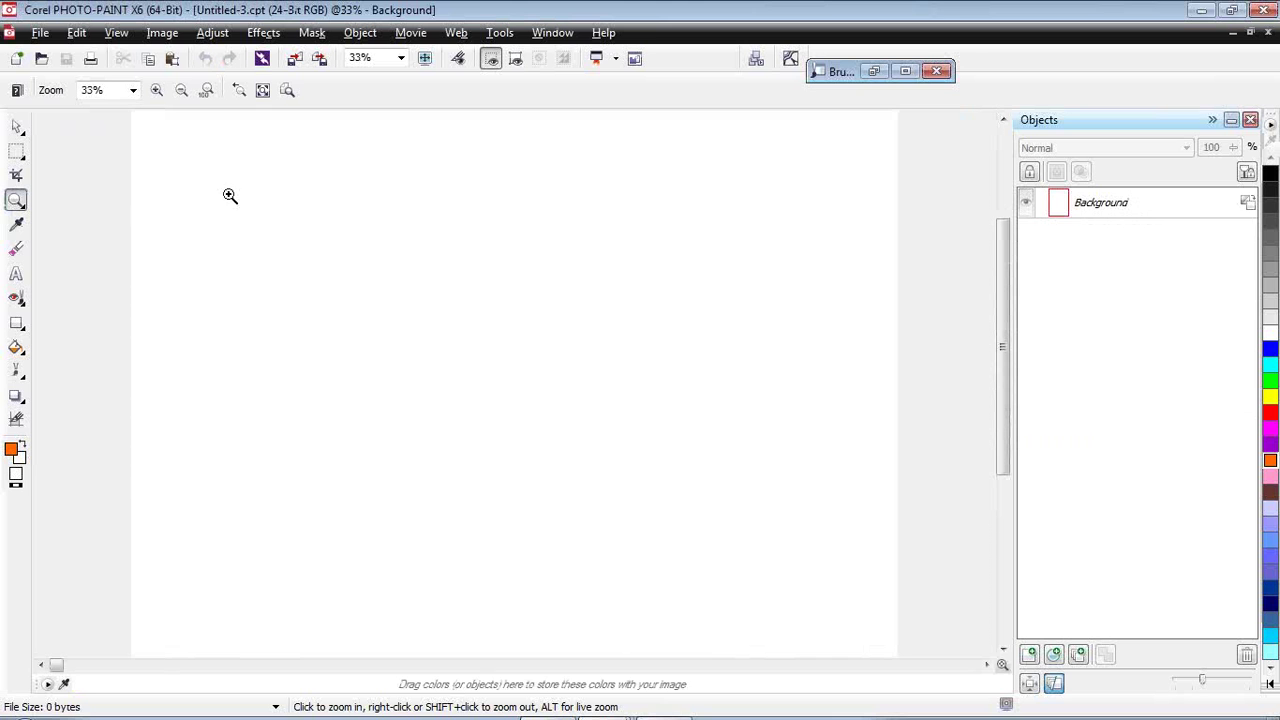
left_click(16, 370)
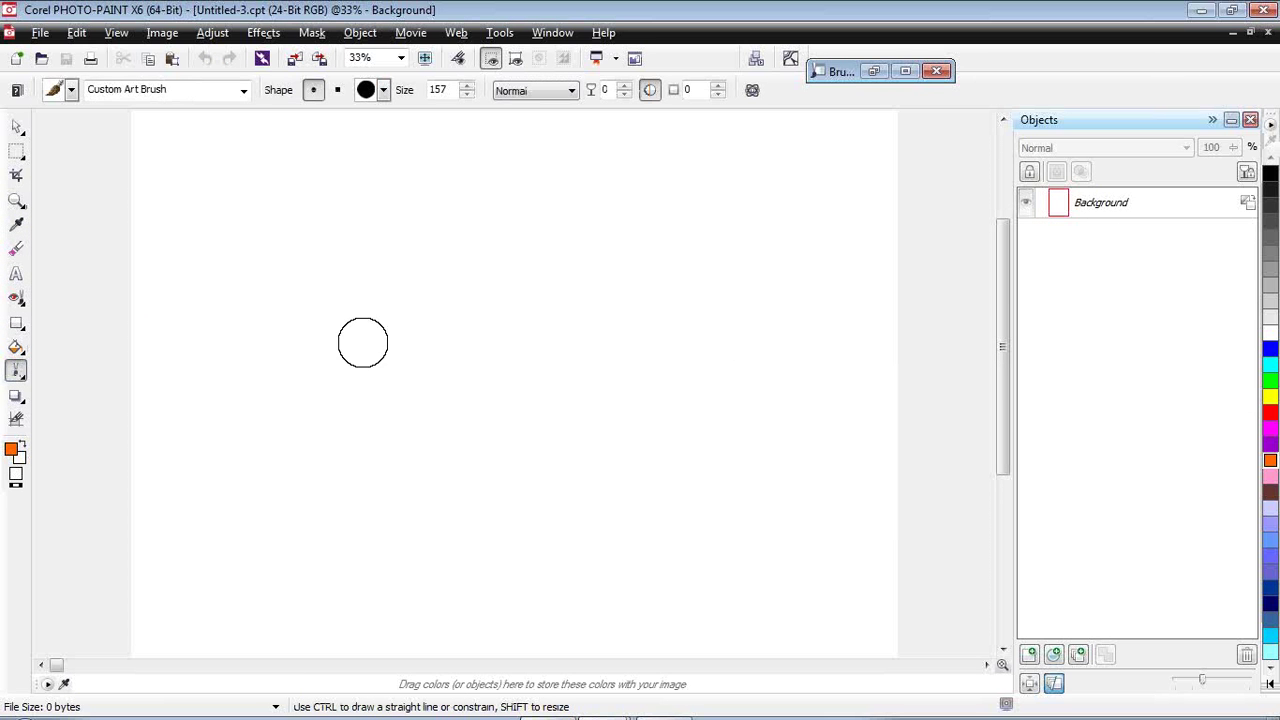
mouse_move(289, 340)
left_mouse_down()
mouse_move(391, 343)
mouse_move(756, 270)
mouse_move(383, 371)
mouse_move(695, 361)
mouse_move(860, 418)
left_mouse_up()
mouse_move(180, 272)
left_mouse_down()
mouse_move(258, 246)
mouse_move(410, 252)
mouse_move(327, 289)
mouse_move(735, 232)
left_mouse_up()
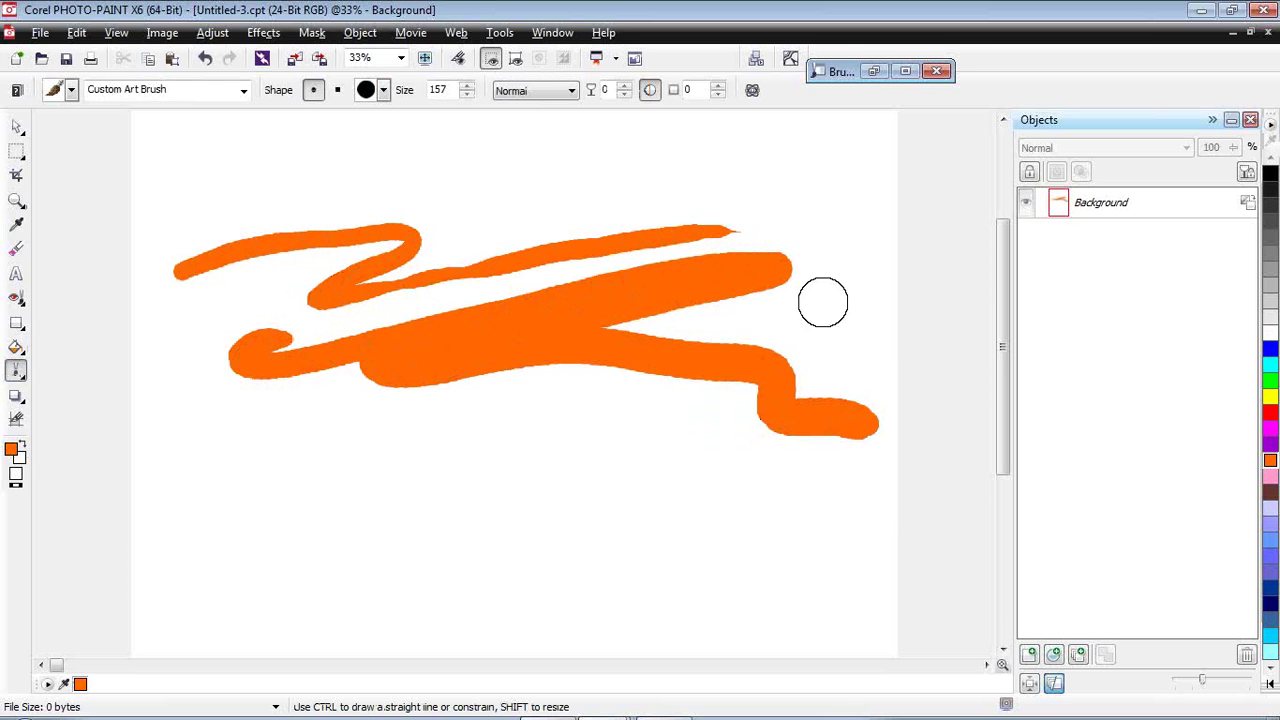
left_click_drag(285, 432, 444, 422)
mouse_move(681, 417)
left_mouse_down()
mouse_move(674, 453)
mouse_move(832, 502)
left_mouse_up()
Add a new object above the background and paint orange strokes on it with its opacity lowered to 17%.
left_click(1031, 654)
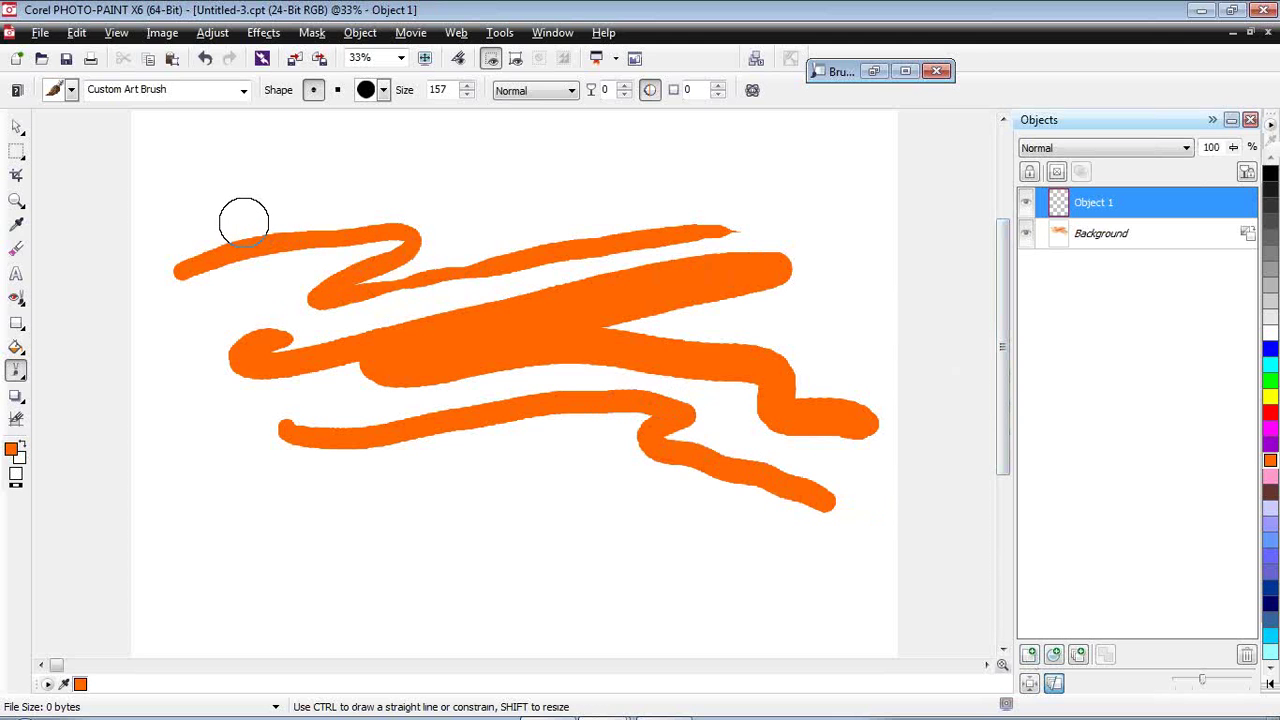
mouse_move(237, 209)
left_mouse_down()
mouse_move(299, 213)
mouse_move(298, 270)
mouse_move(375, 274)
mouse_move(655, 338)
mouse_move(700, 330)
left_mouse_up()
left_click(1233, 147)
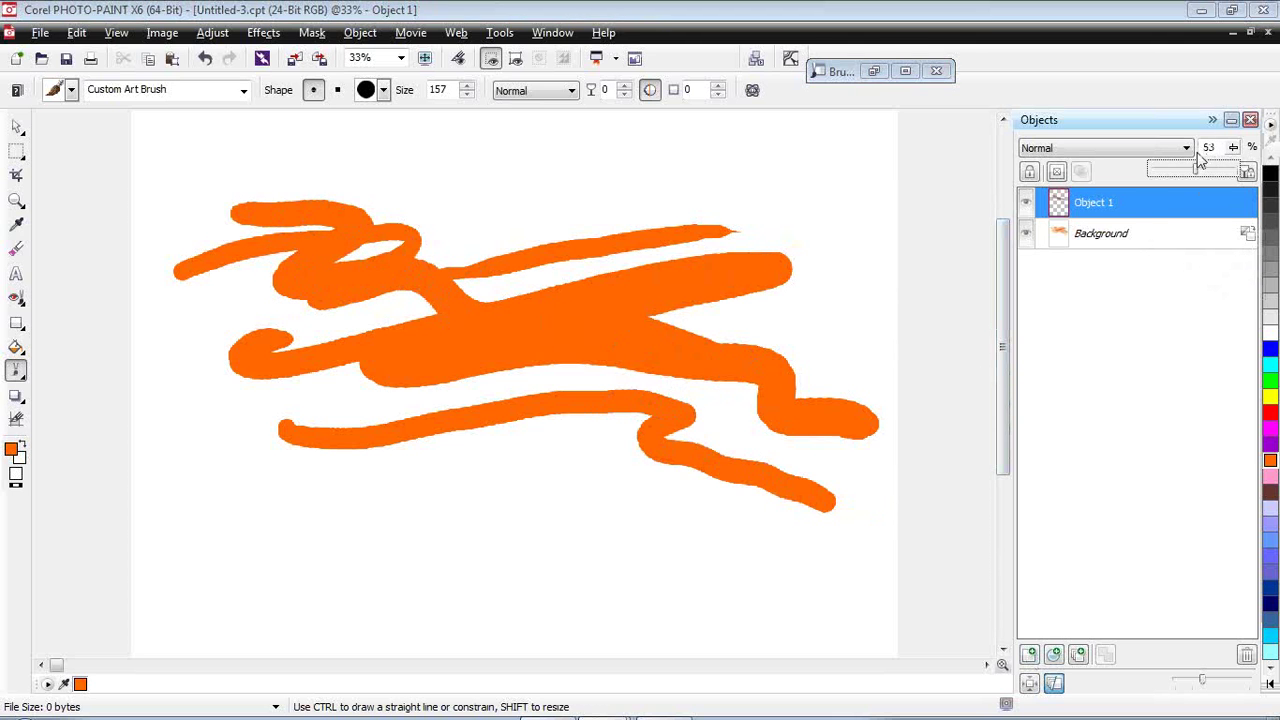
left_click_drag(1236, 167, 1184, 167)
mouse_move(149, 289)
left_mouse_down()
mouse_move(169, 309)
mouse_move(680, 440)
left_mouse_up()
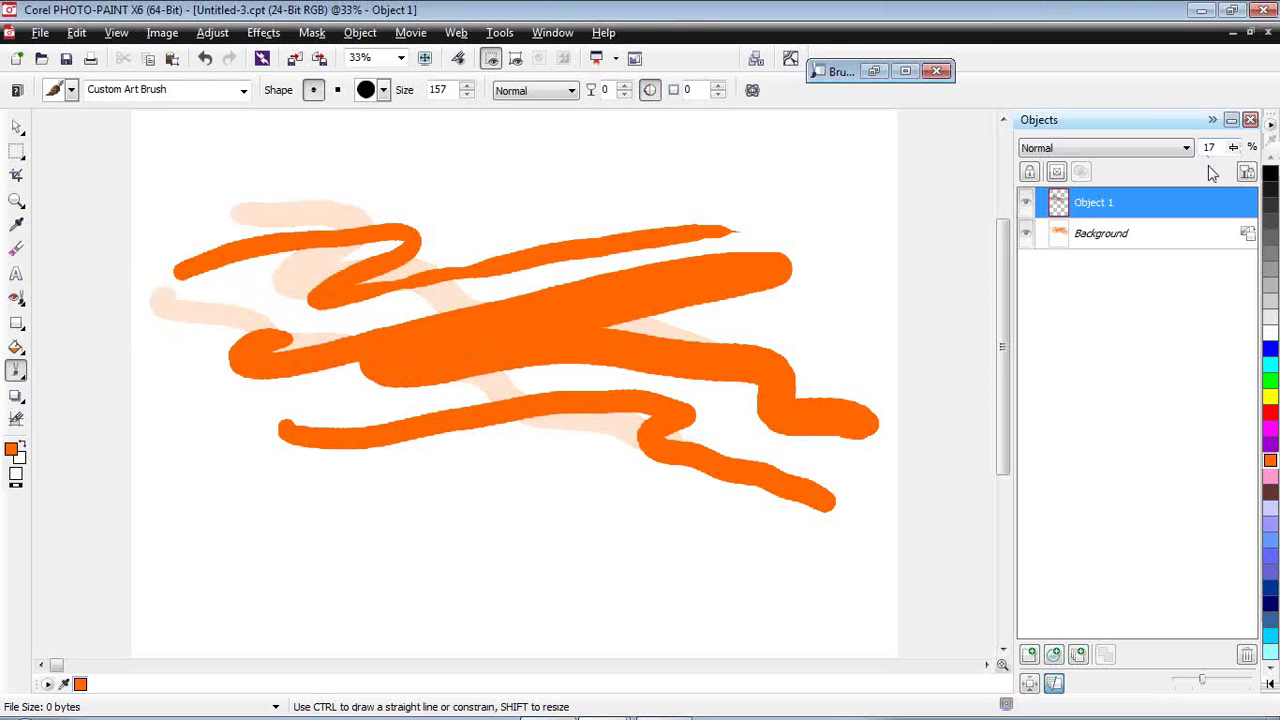
Add another object with 62% opacity and paint one orange and one magenta stroke across the test image on it.
left_click(1031, 657)
mouse_move(491, 249)
left_mouse_down()
mouse_move(472, 224)
mouse_move(757, 294)
mouse_move(885, 343)
left_mouse_up()
left_click(1233, 147)
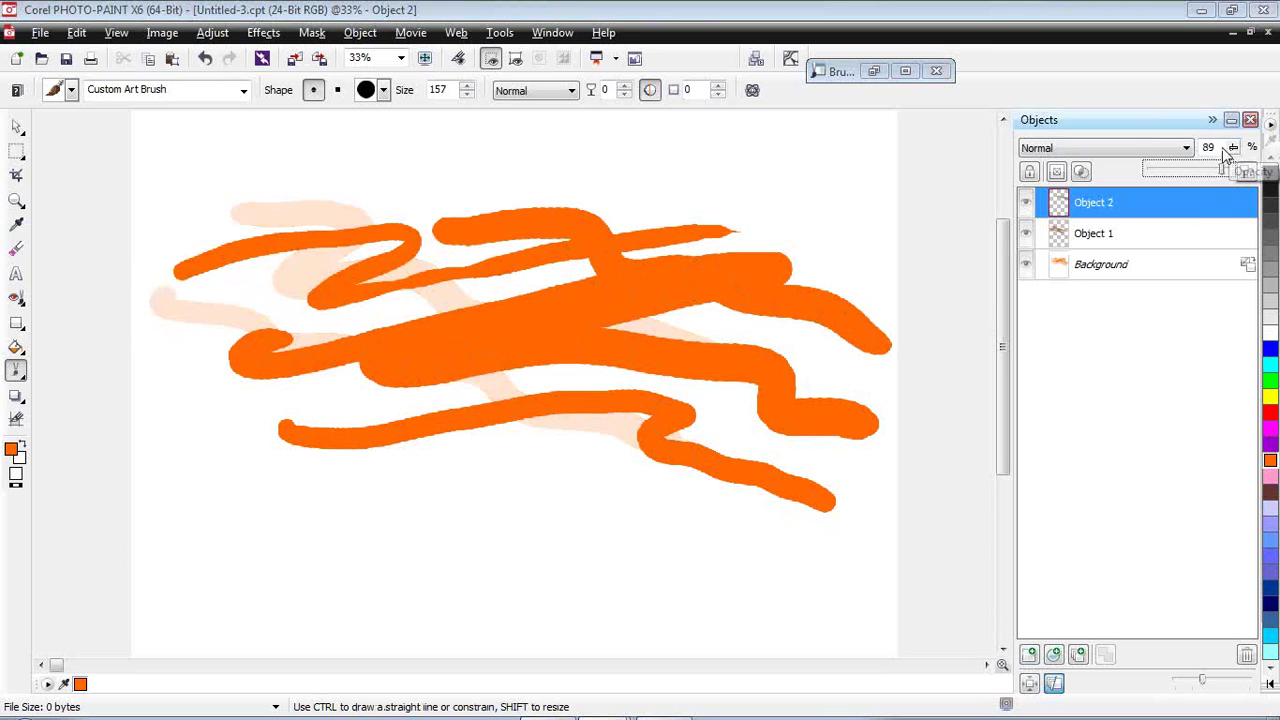
left_click_drag(1238, 168, 1205, 165)
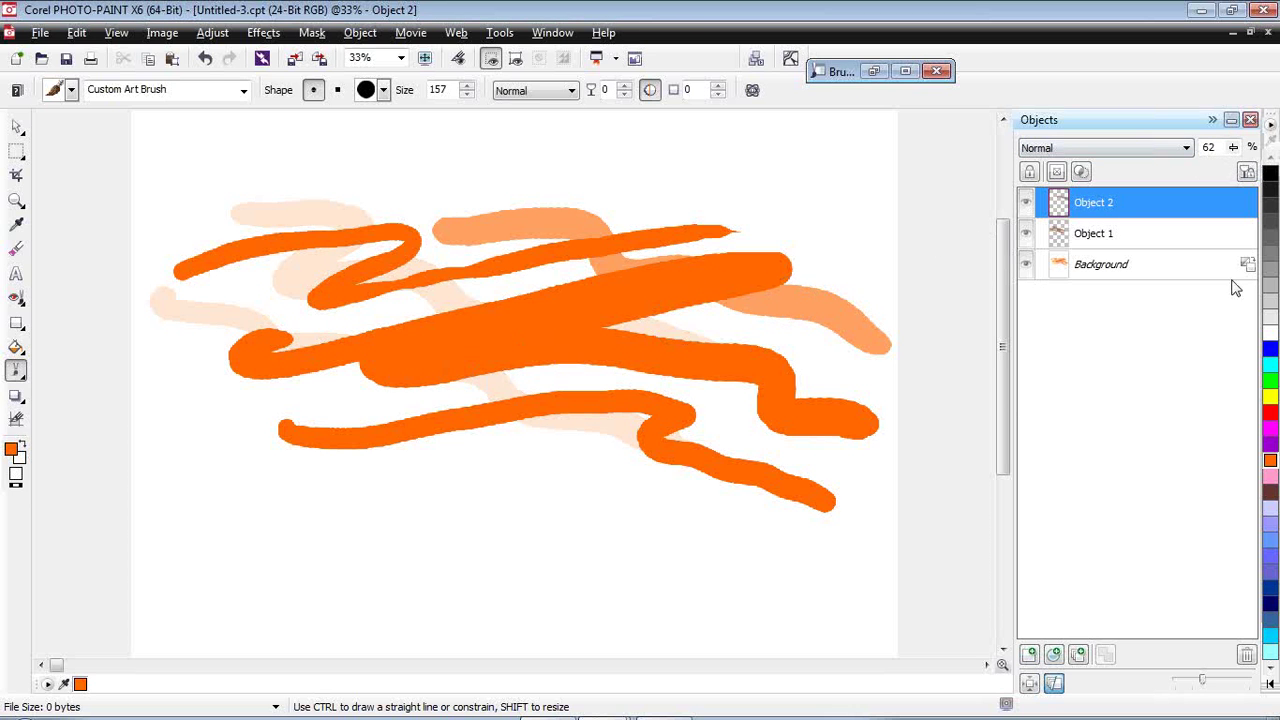
left_click(1270, 428)
left_click_drag(400, 270, 835, 360)
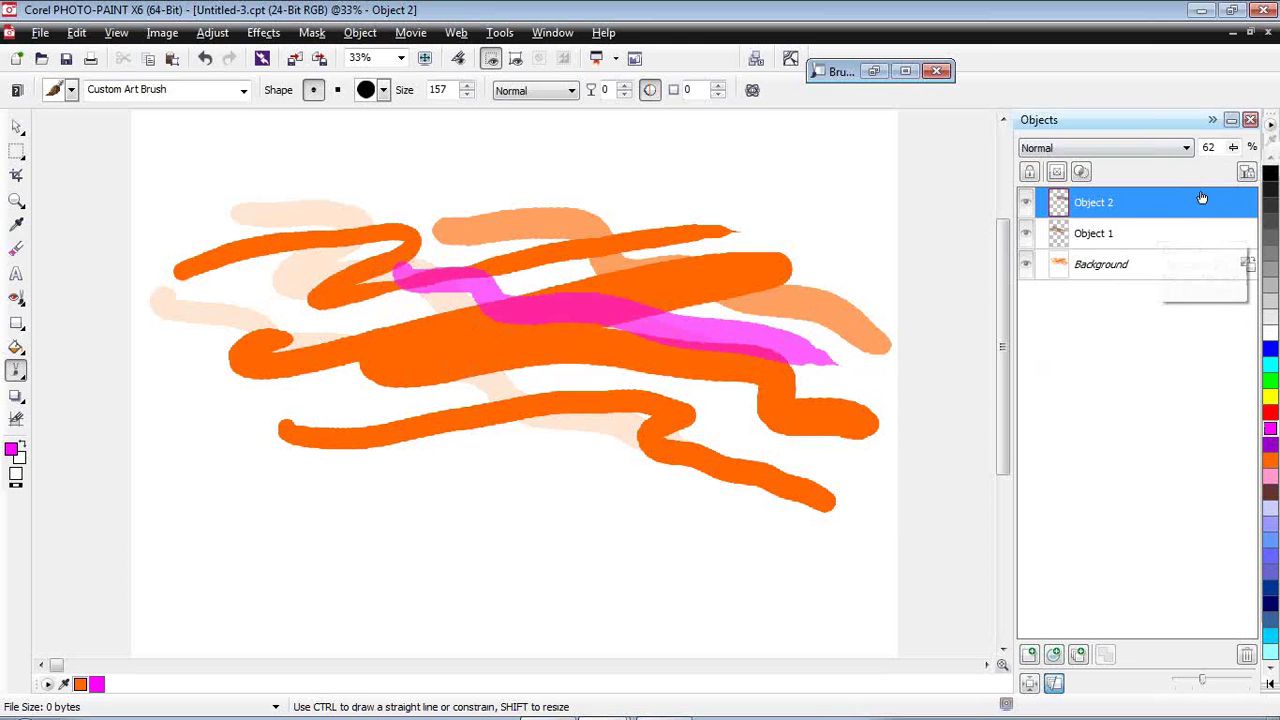
Return to the book cover document and show the "5 - PNG final EJ text" object.
left_click(1233, 36)
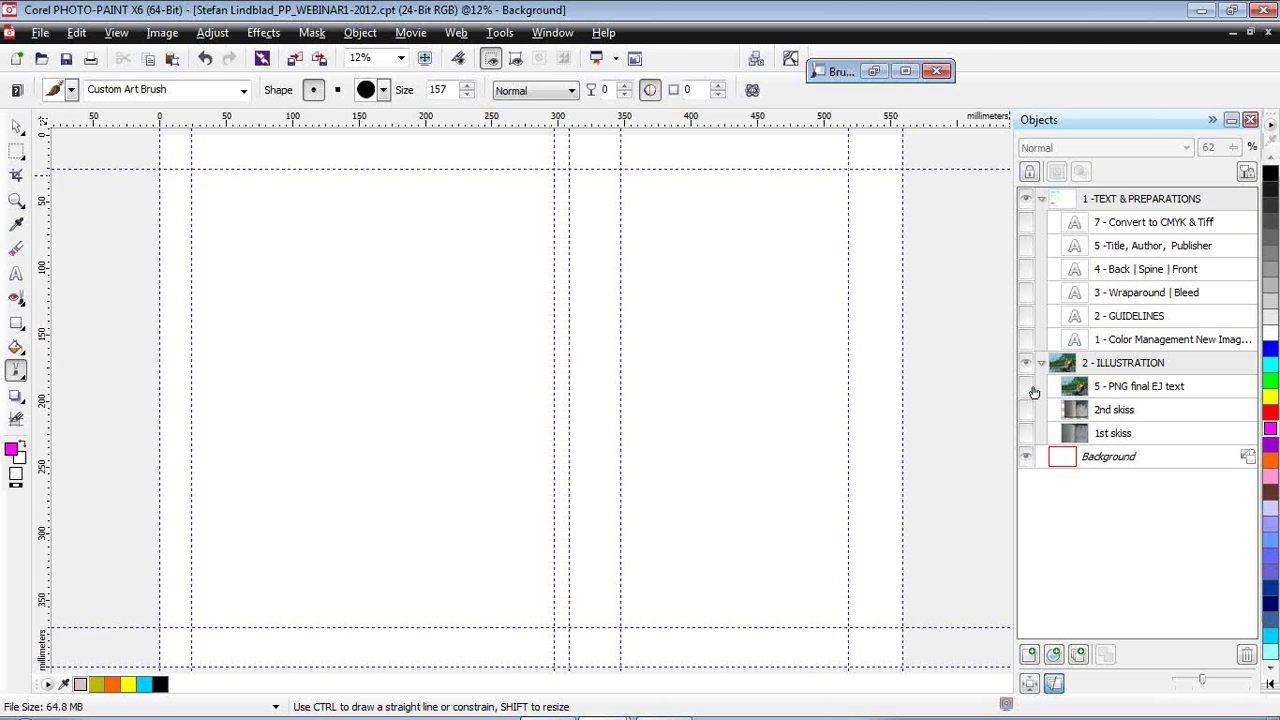
left_click(1032, 389)
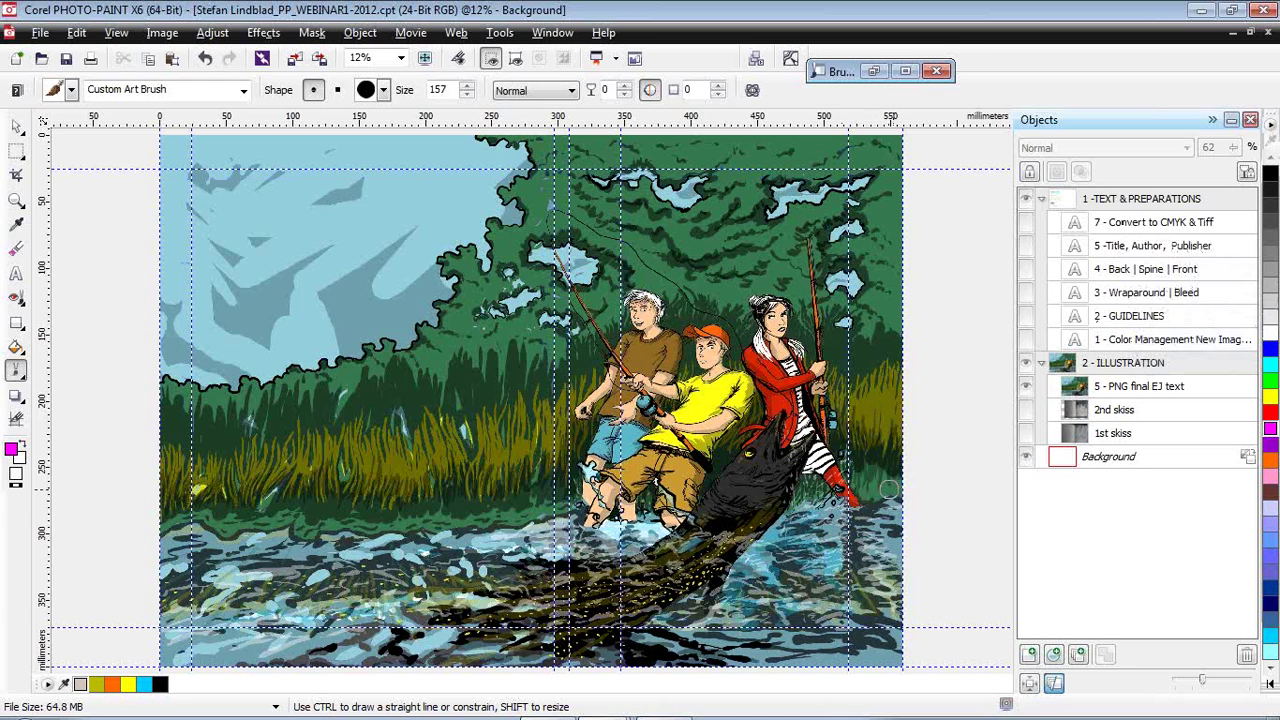
Look at the scanned drawing once more, close the untitled test image and return to the book cover.
left_click(1235, 35)
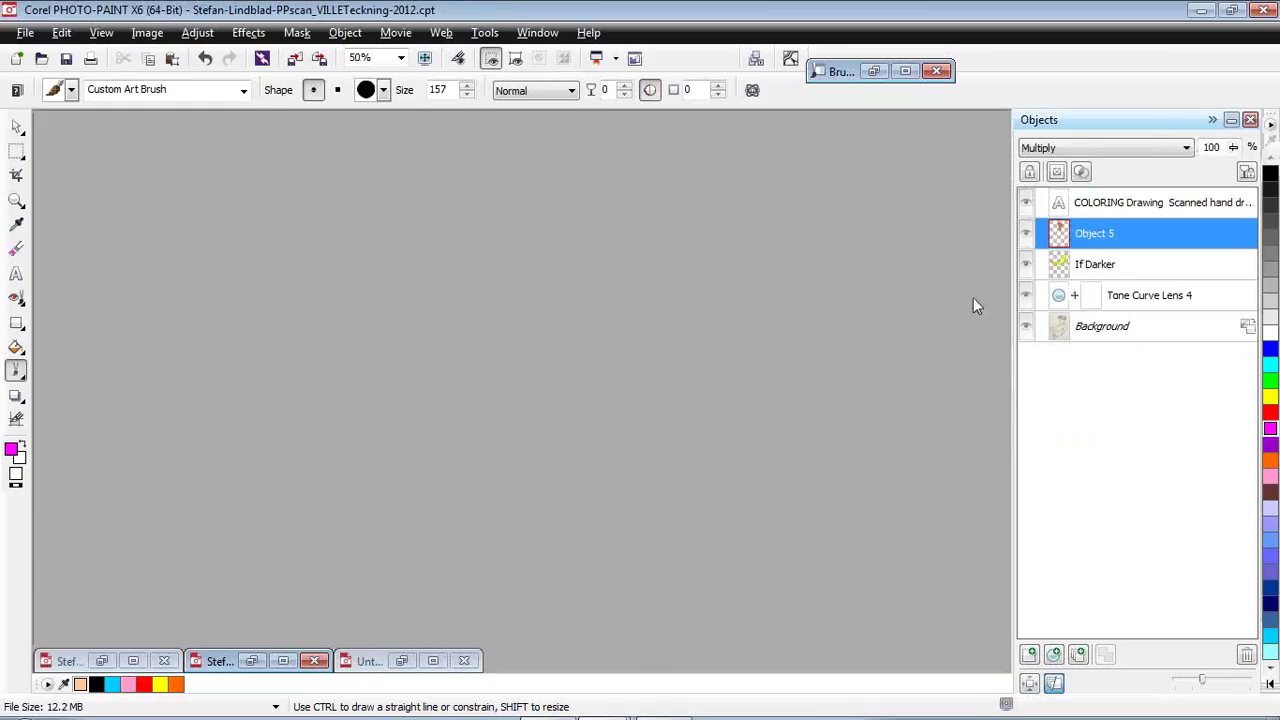
left_click(250, 662)
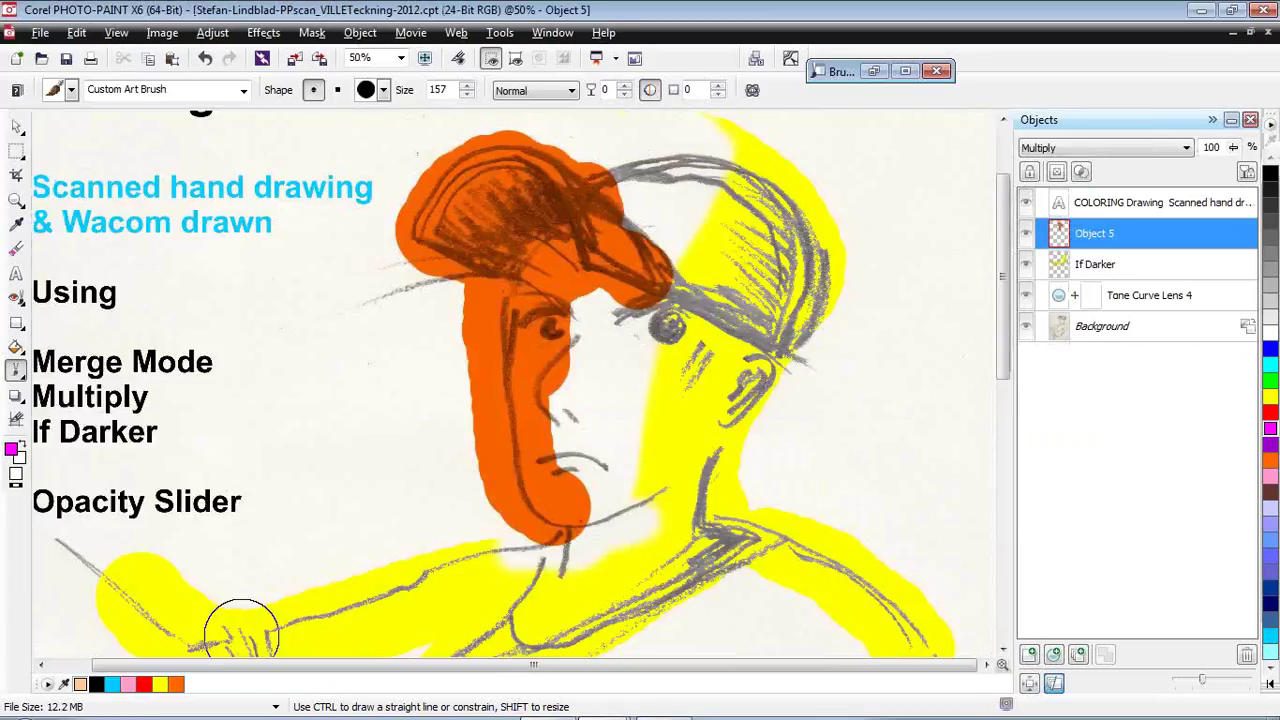
left_click(1234, 36)
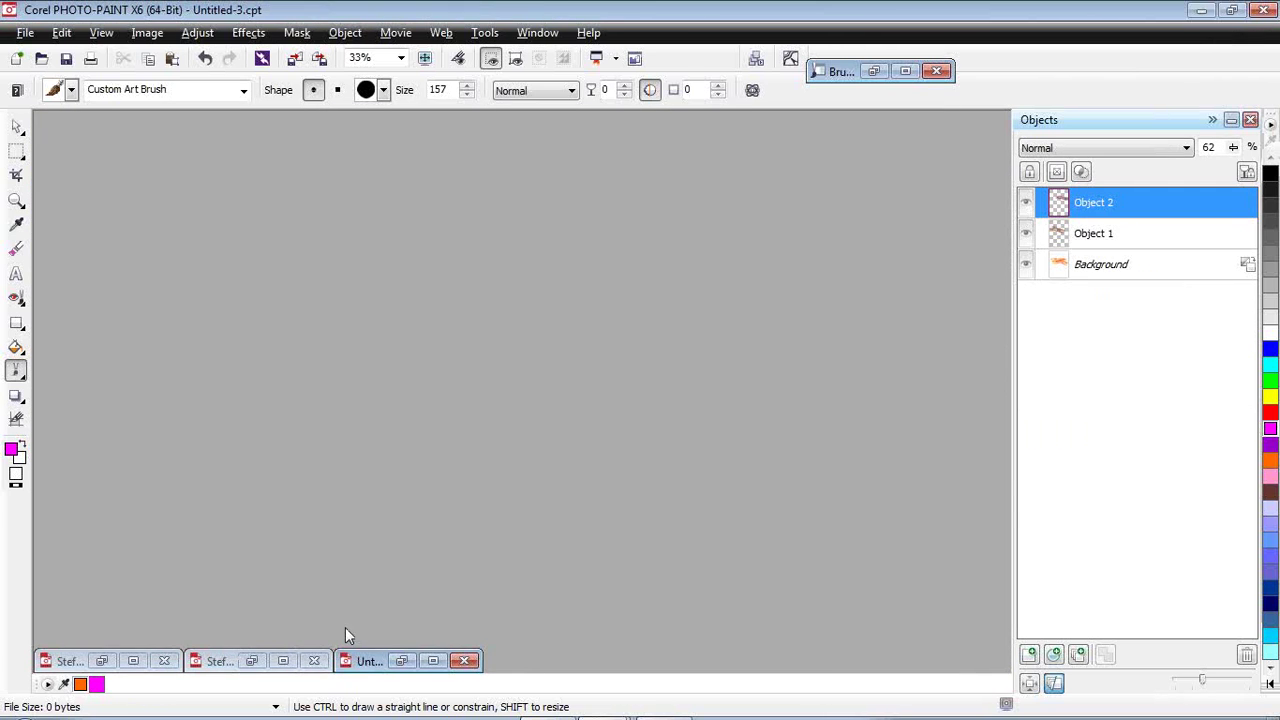
left_click(404, 660)
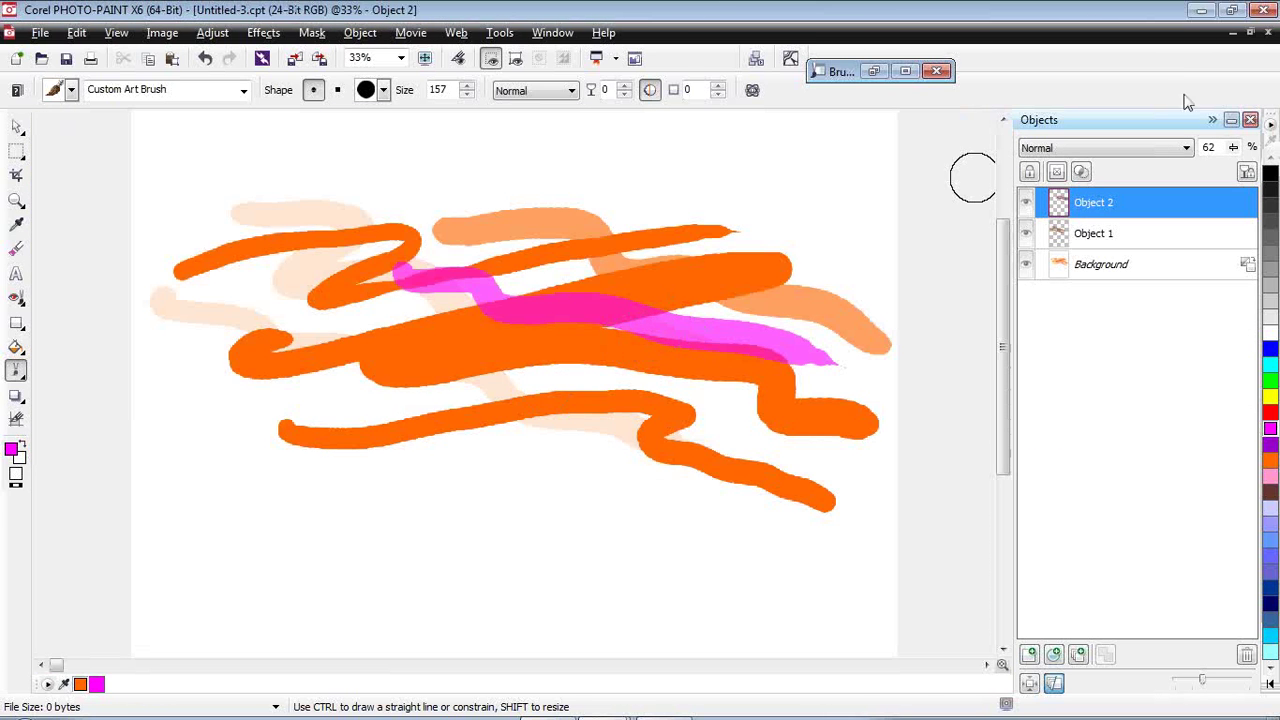
left_click(1267, 33)
left_click(662, 412)
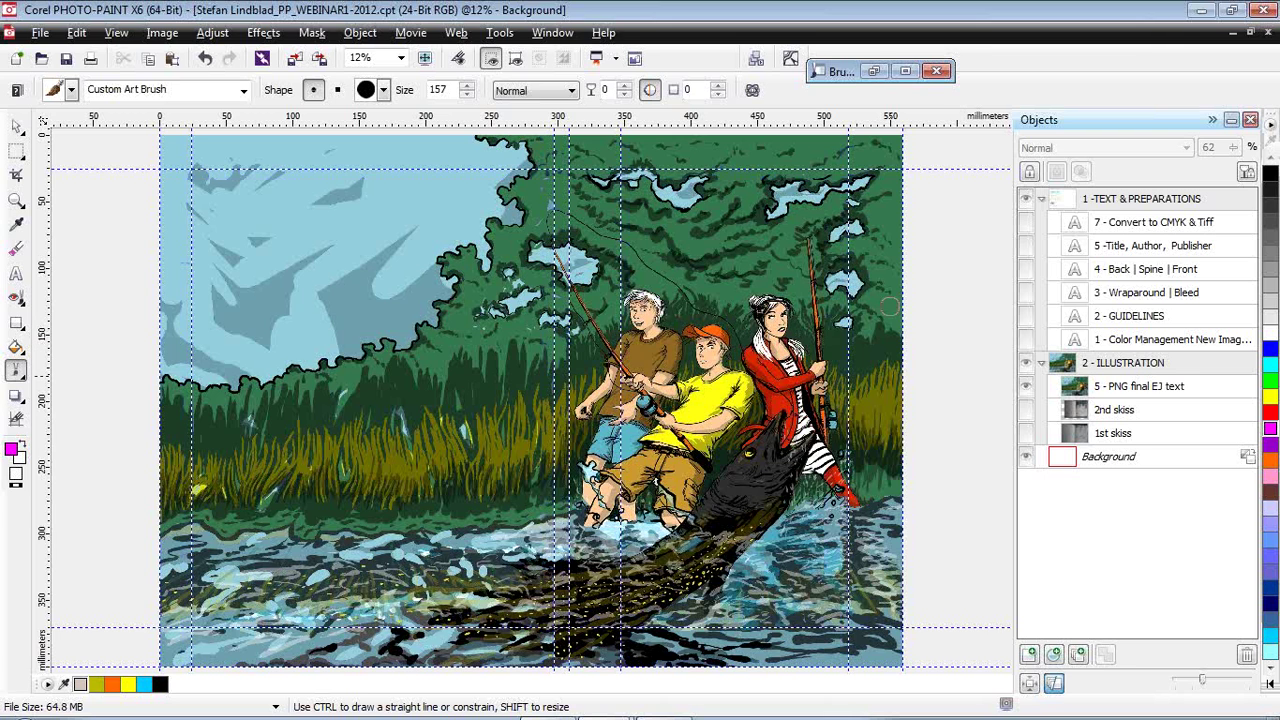
Convert the book cover image to 32-bit CMYK color, flattening all objects into the background.
left_click(212, 32)
mouse_move(160, 36)
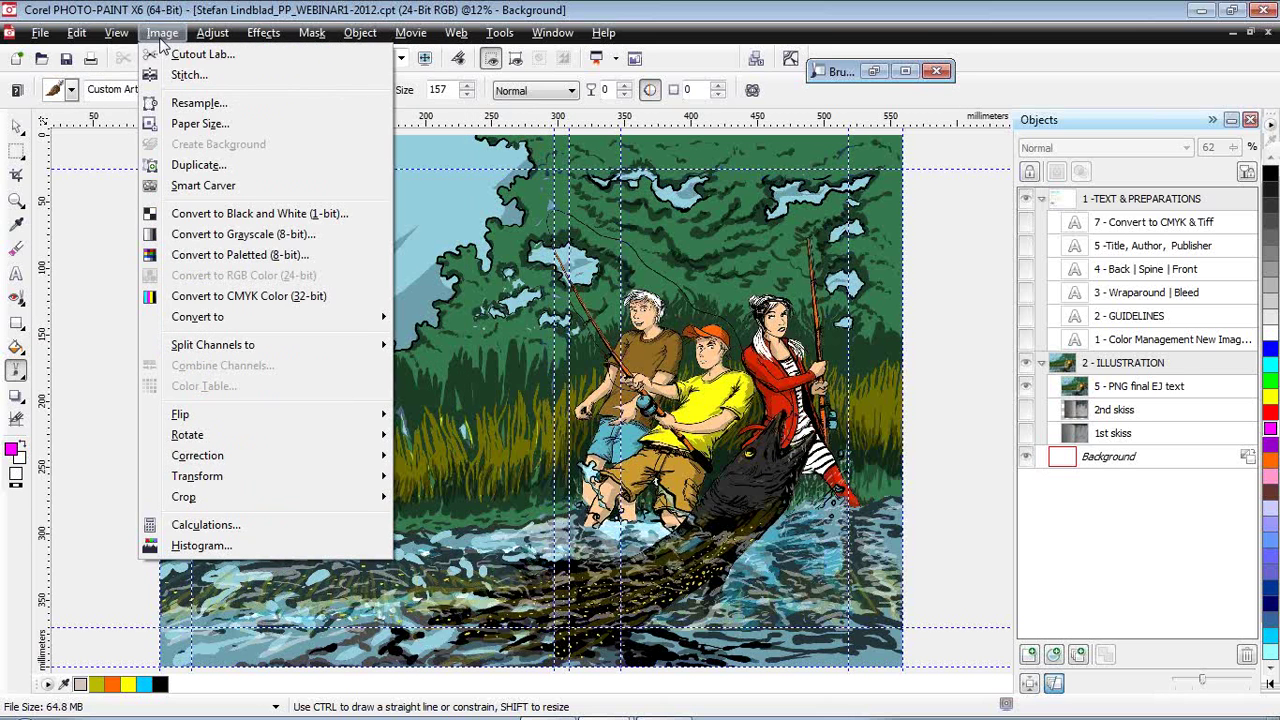
left_click(261, 298)
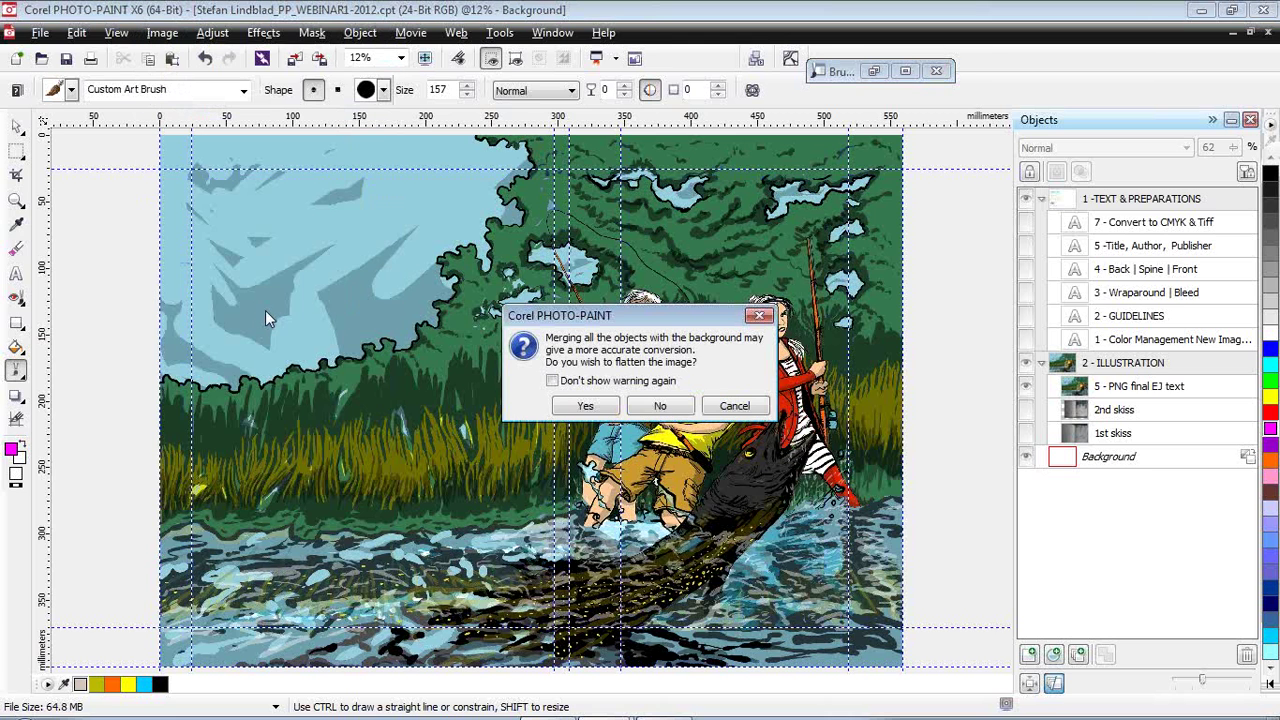
left_click(586, 407)
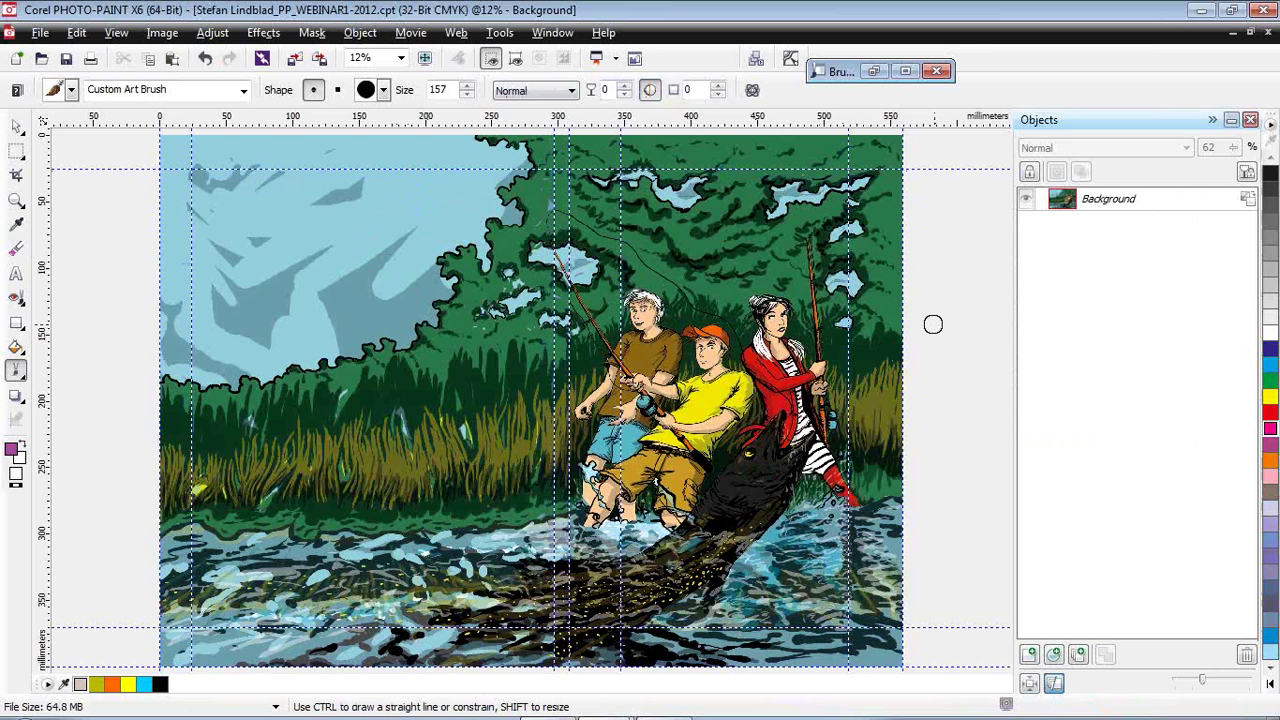
Look at the TIFF export settings for the cover without exporting, and undo the CMYK conversion.
left_click(40, 32)
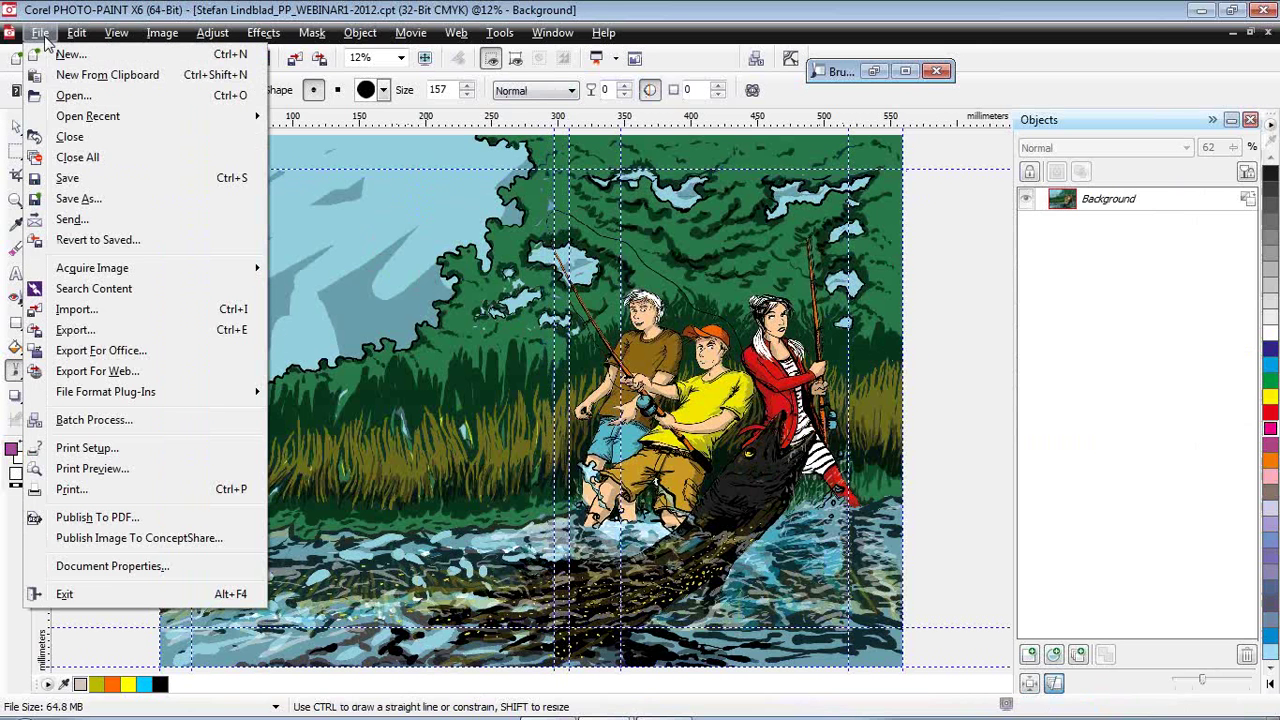
left_click(95, 334)
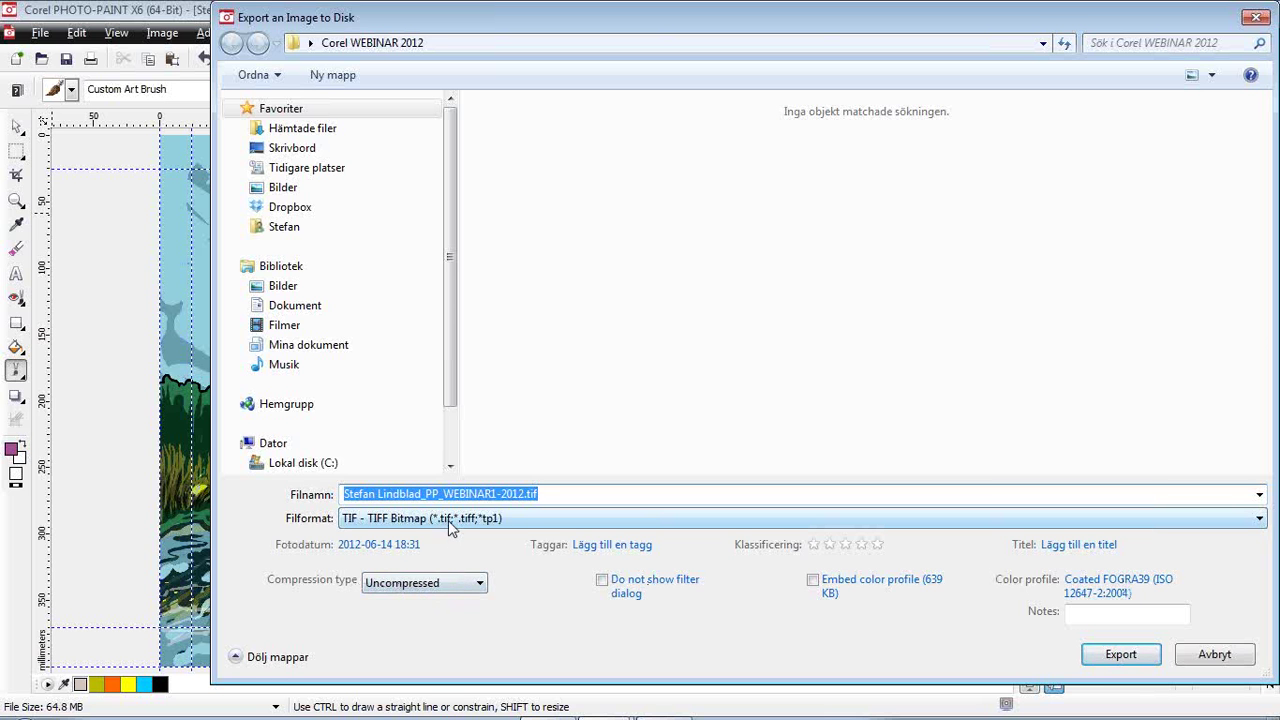
left_click(1256, 18)
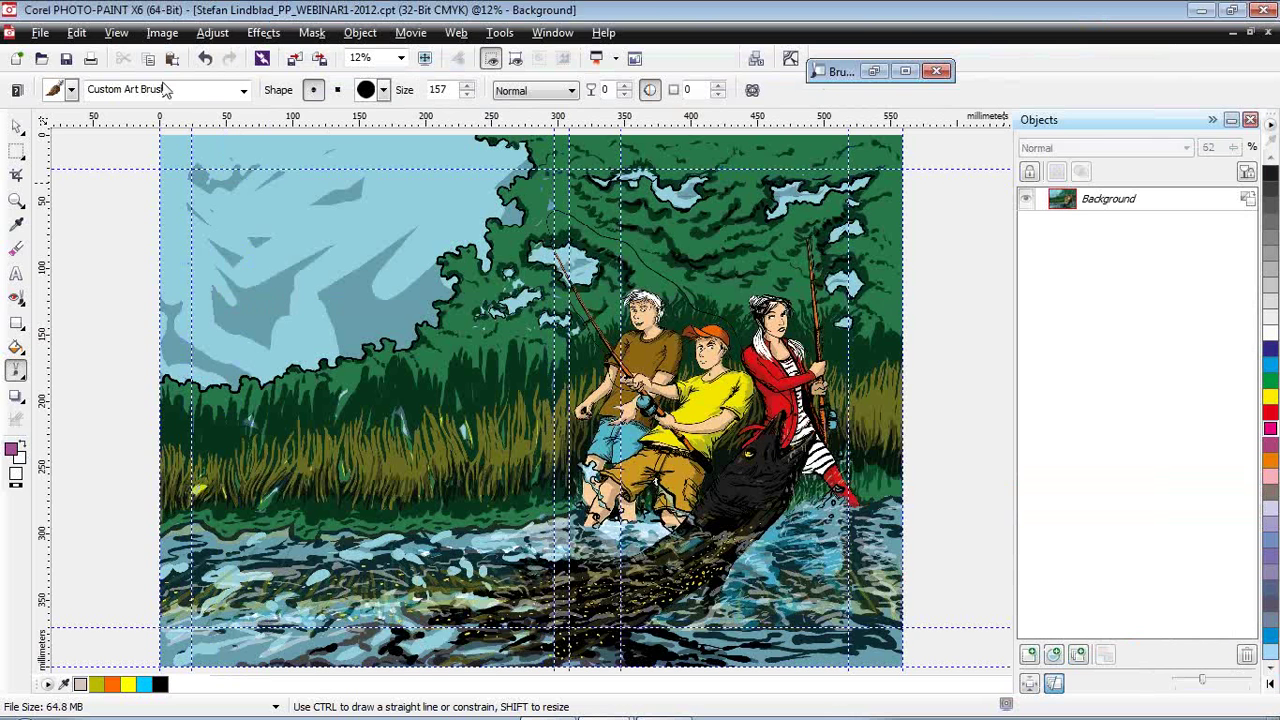
left_click(205, 60)
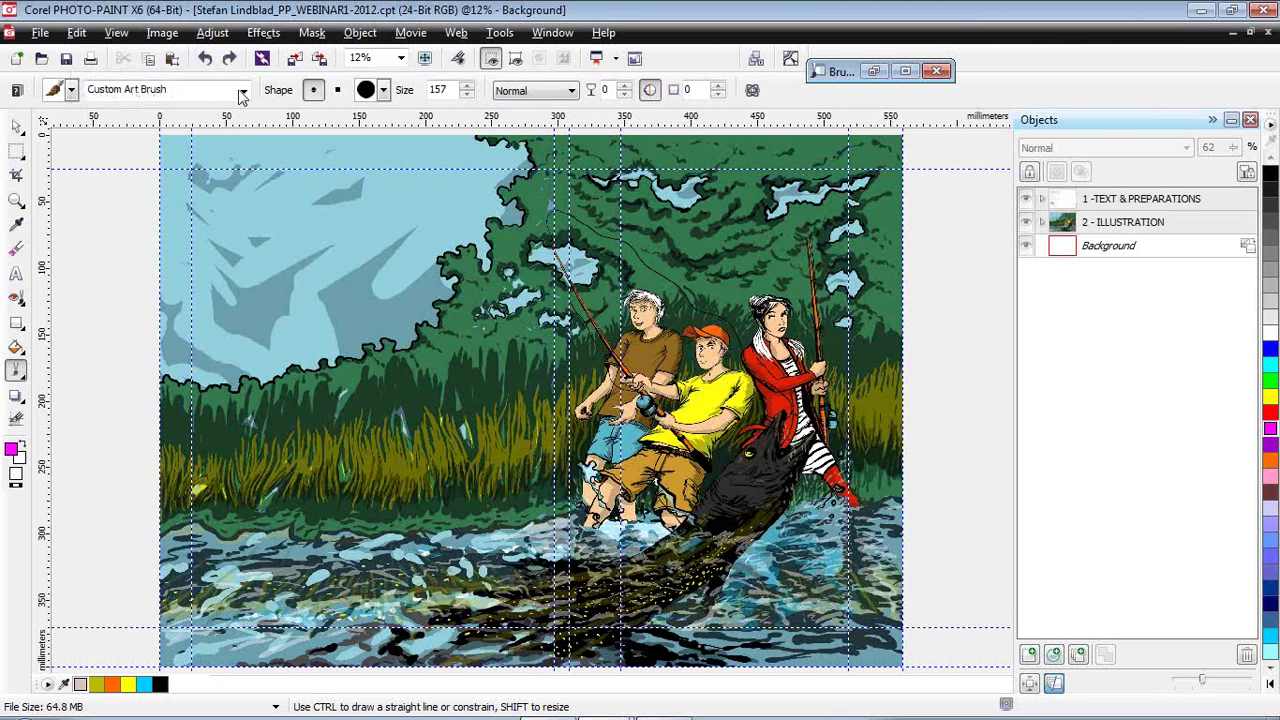
Switch to the cover layout in CorelDRAW and hide the Bild layer to examine the bare page, restoring its visibility at the end.
left_click(1203, 18)
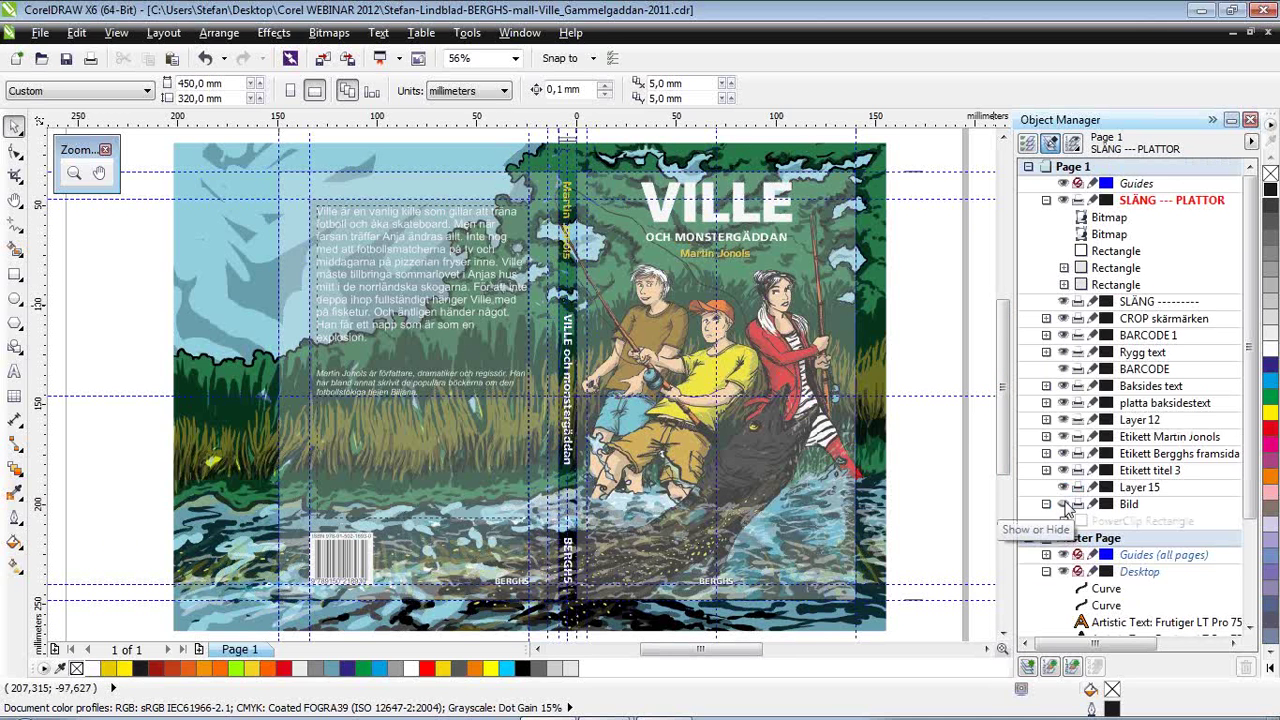
left_click(1063, 504)
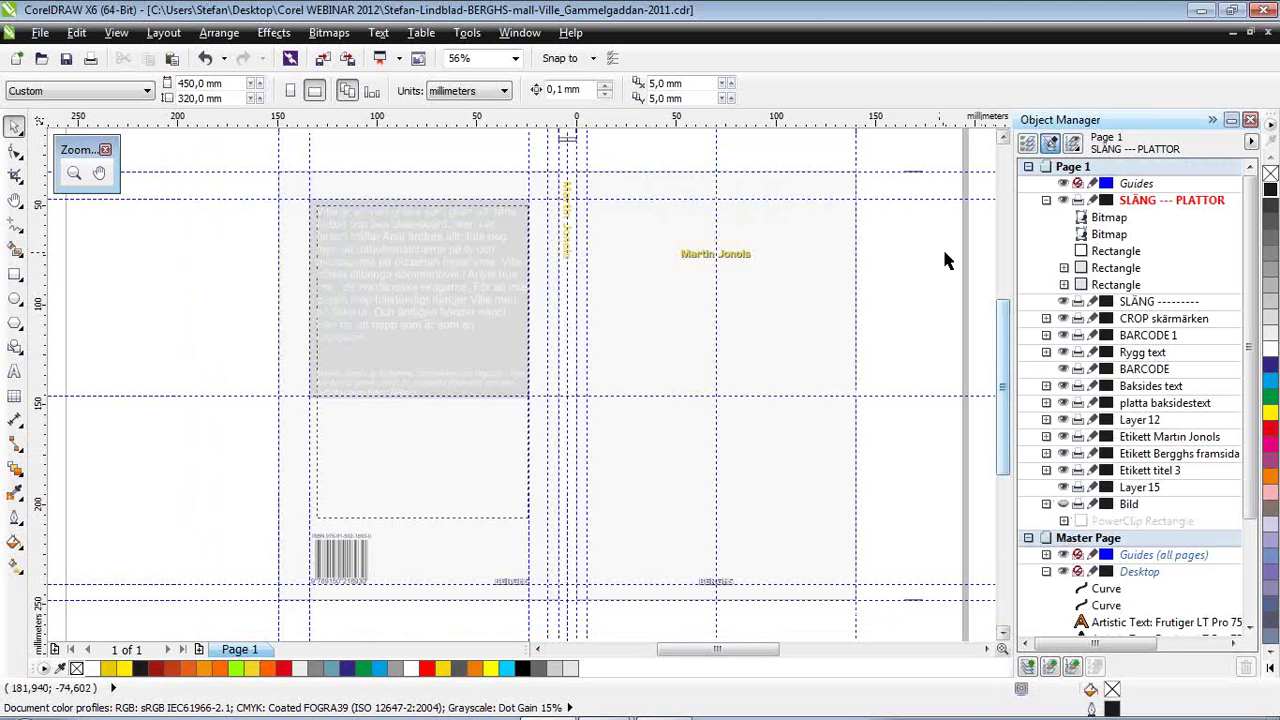
left_click(515, 58)
left_click(515, 58)
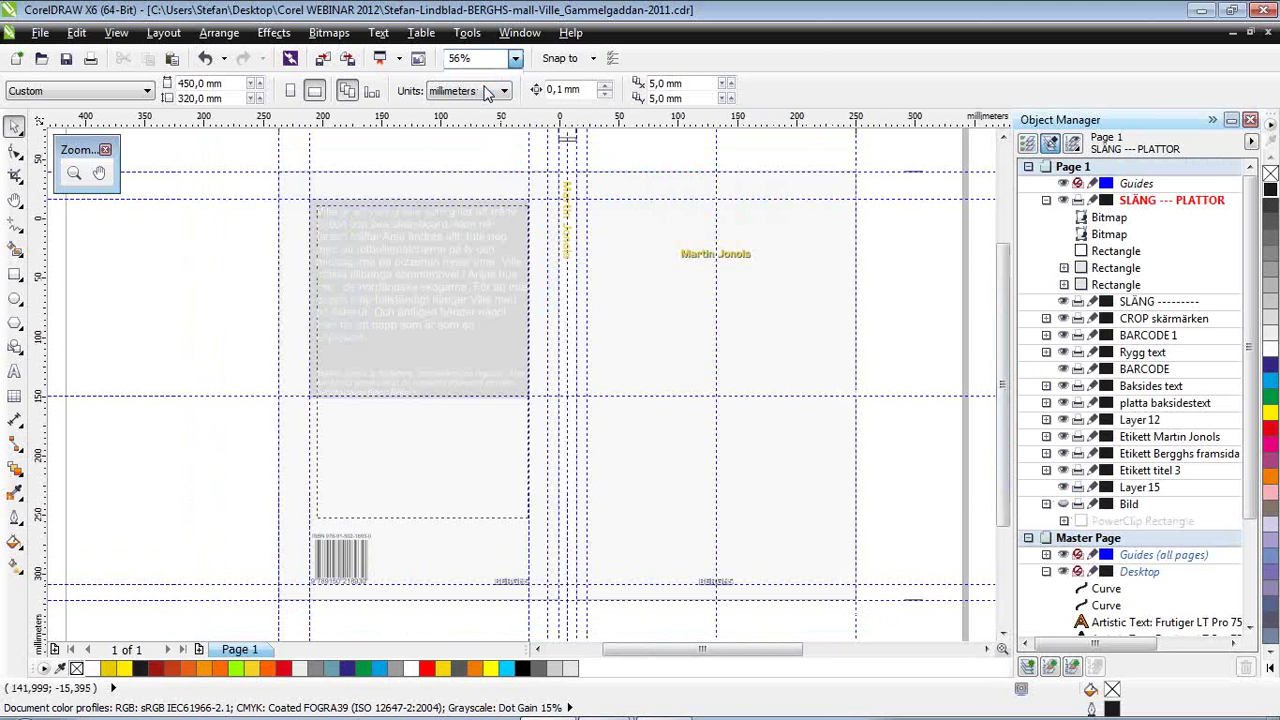
key("F3")
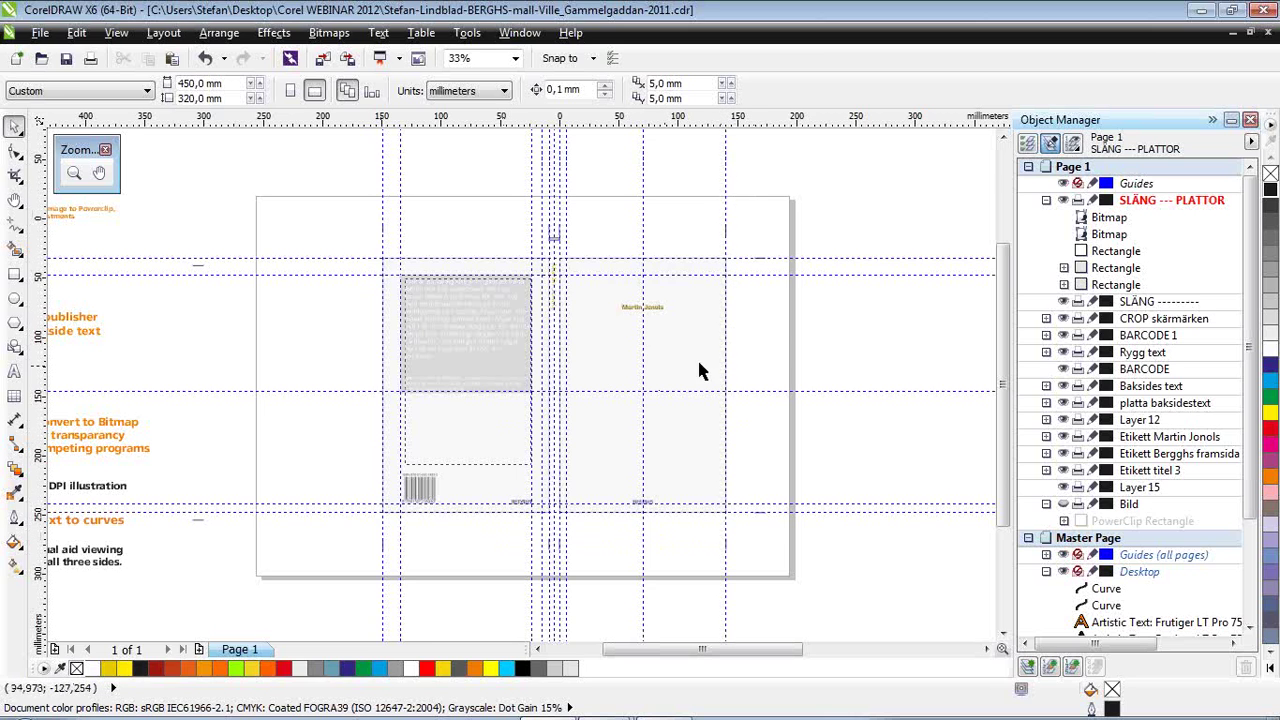
left_click(1063, 504)
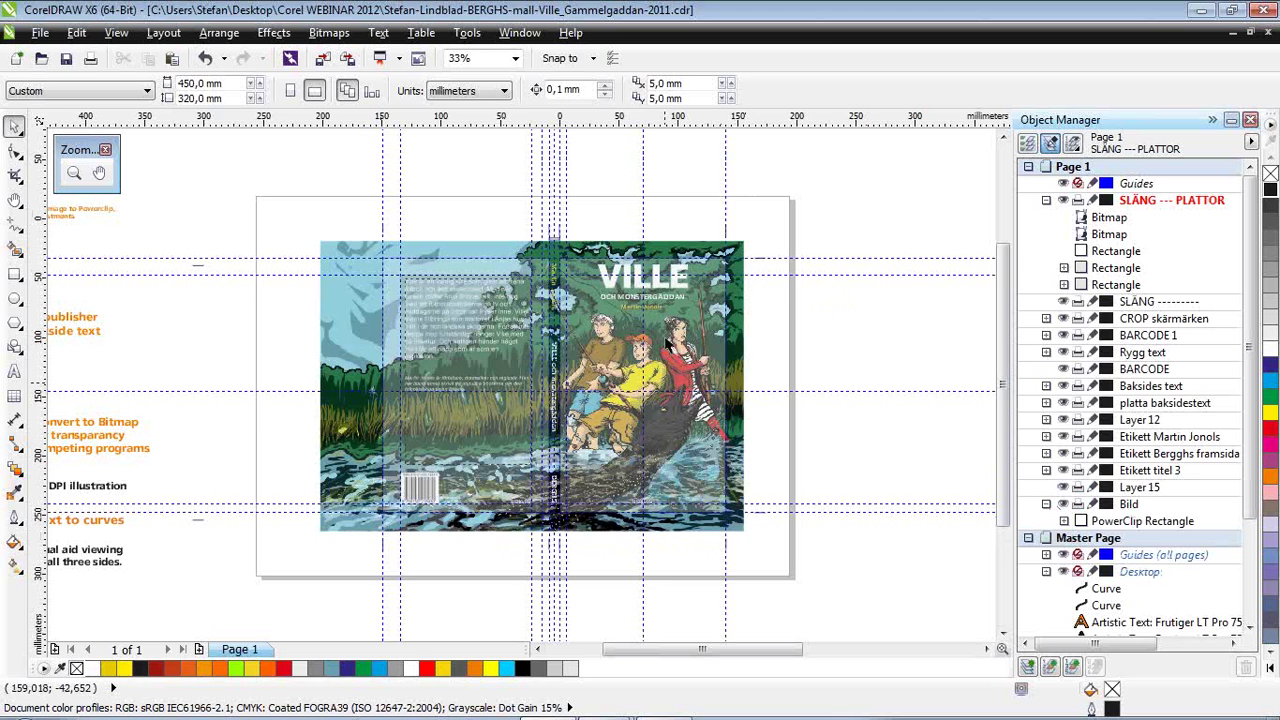
Examine the transparent help rectangles over the back and front cover and inspect the text, spine and illustration up close.
left_click(420, 268)
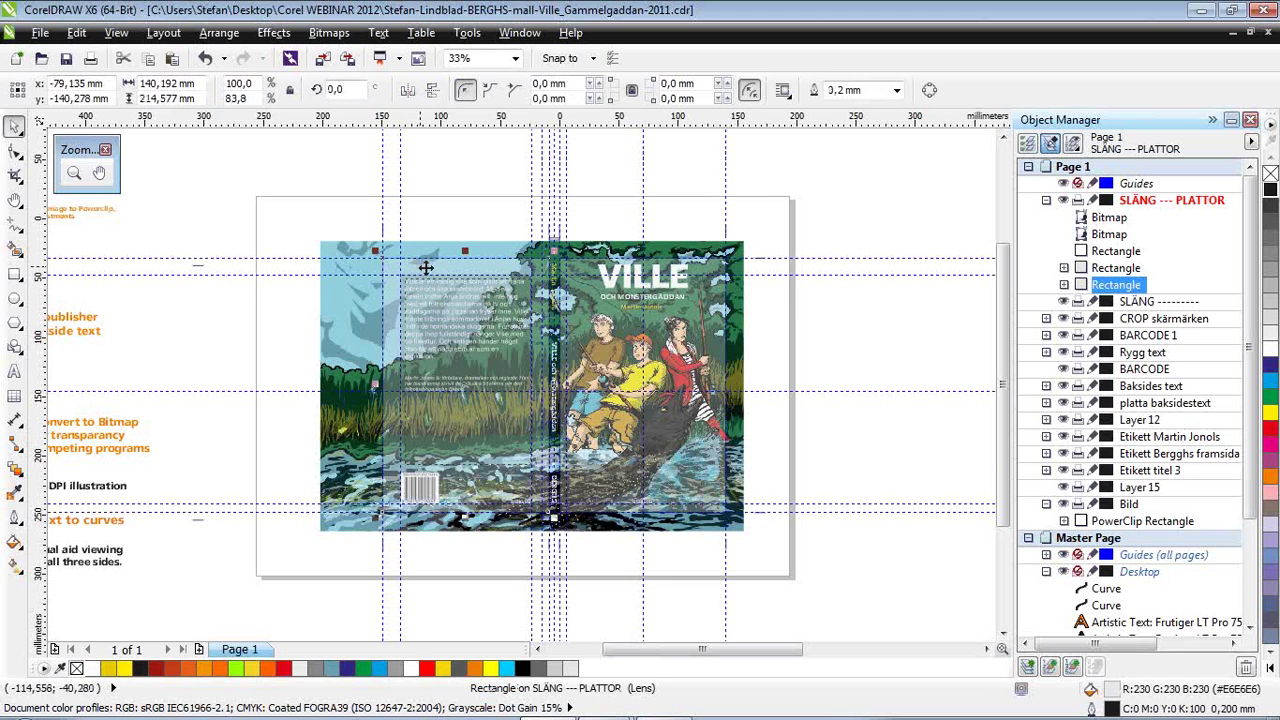
left_click(682, 270)
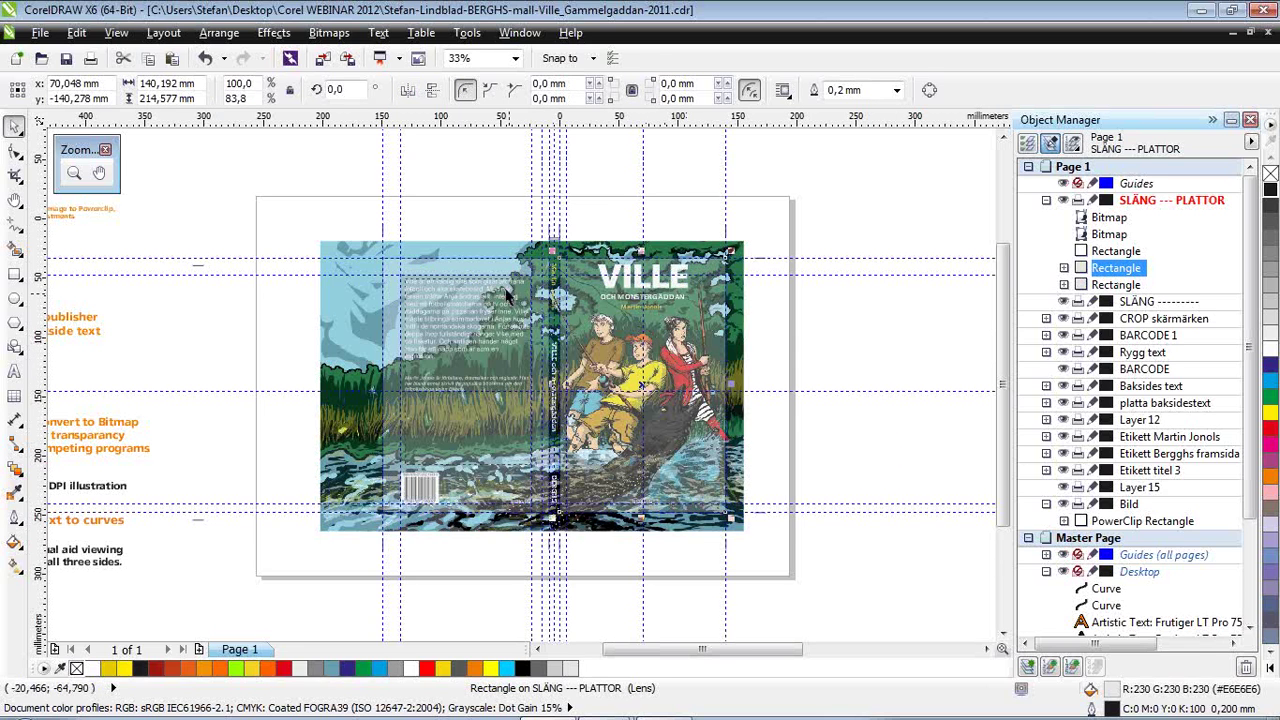
left_click(74, 173)
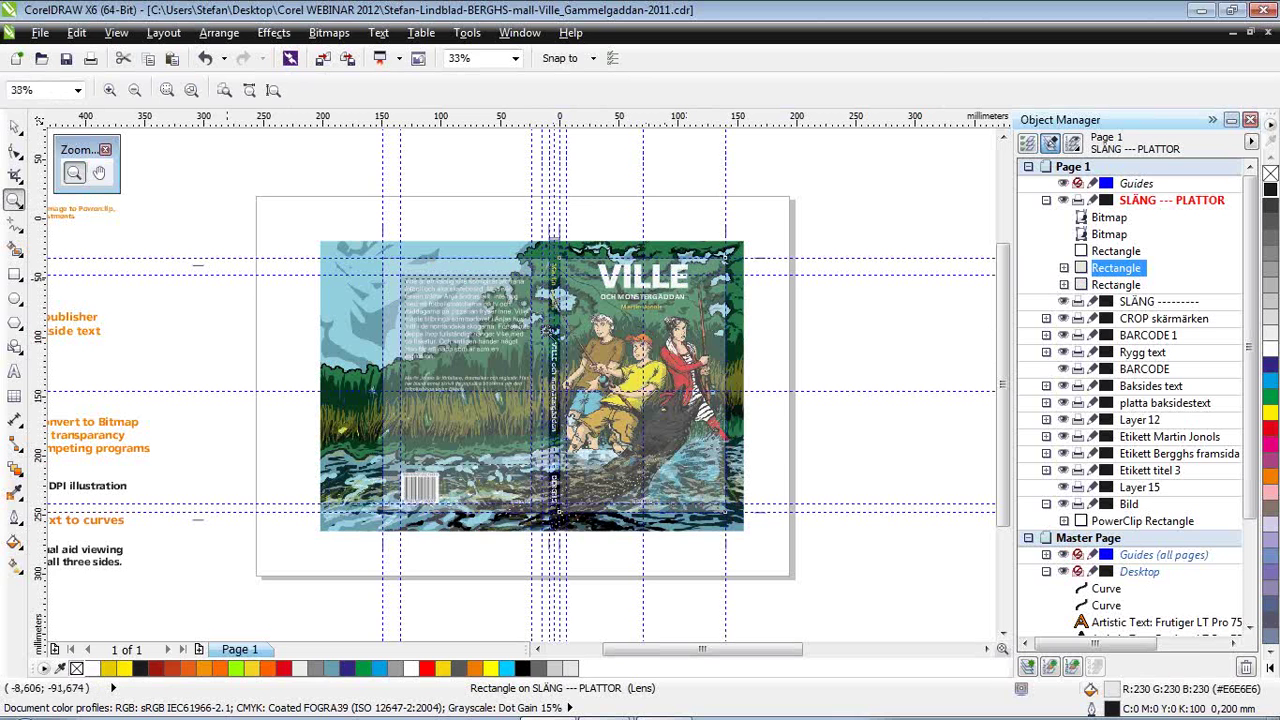
left_click(518, 377)
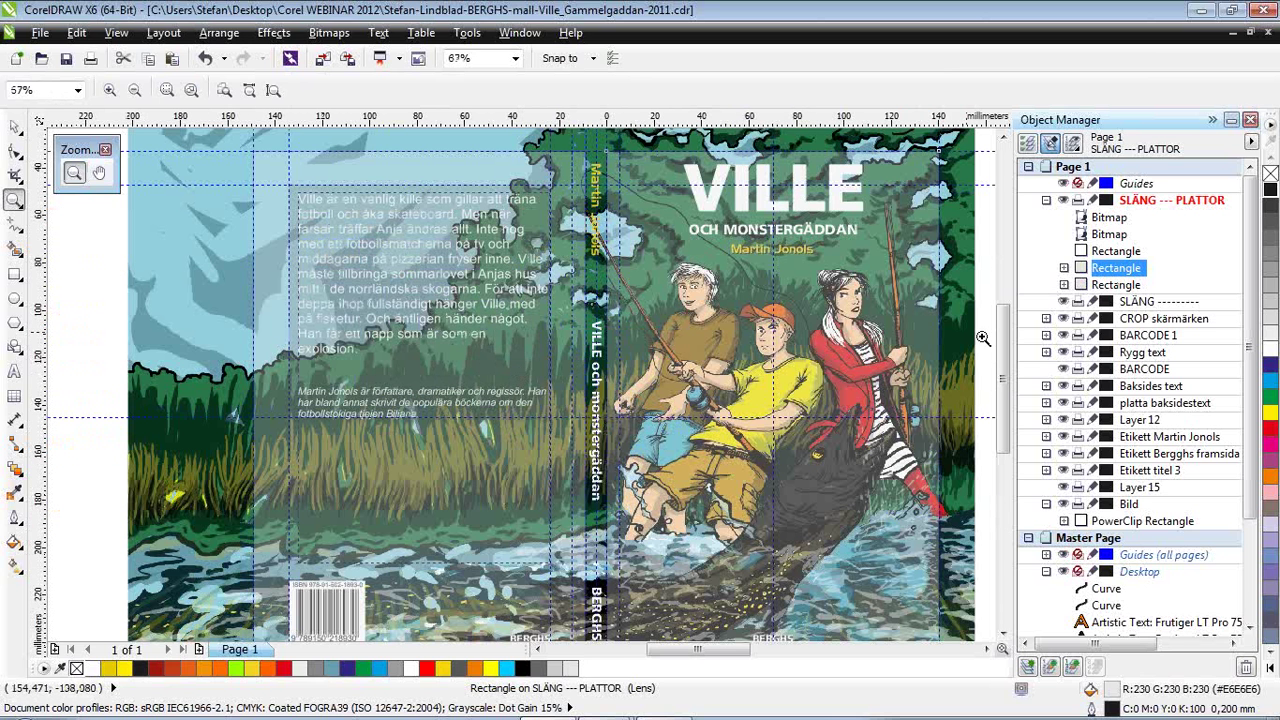
mouse_move(1004, 345)
left_mouse_down()
mouse_move(1006, 372)
mouse_move(1005, 361)
left_mouse_up()
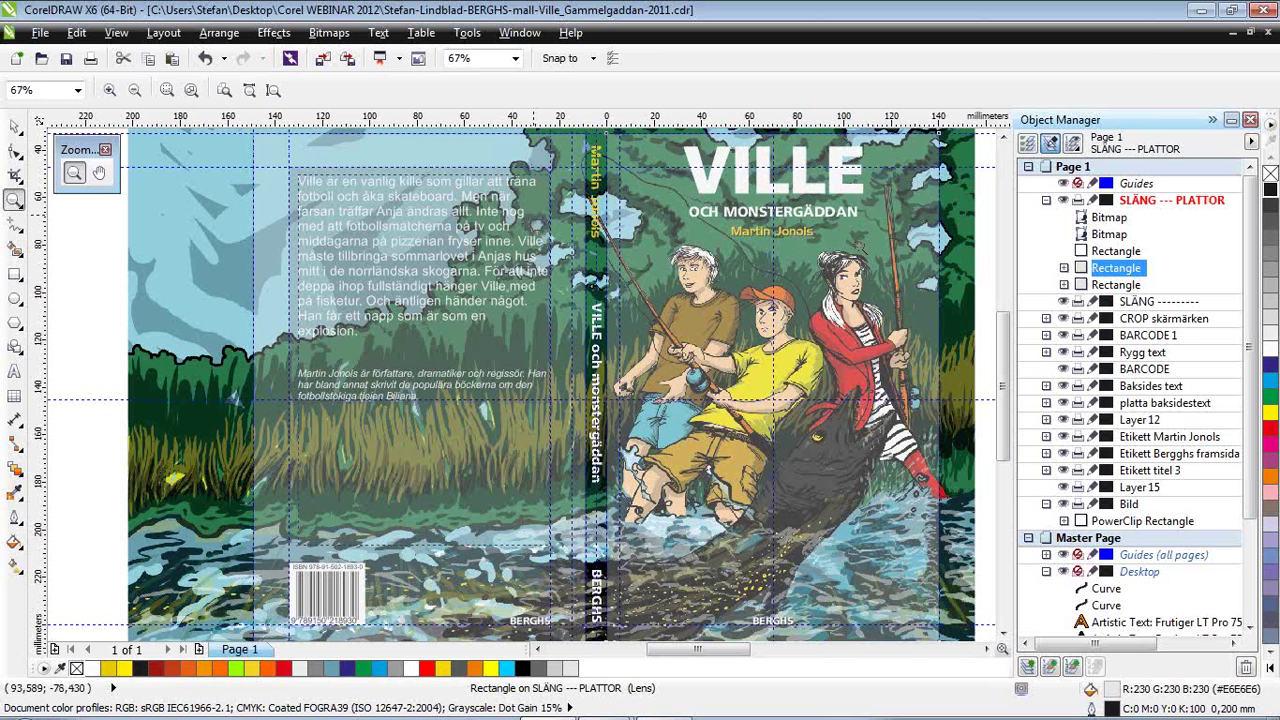
left_click_drag(1006, 370, 1006, 376)
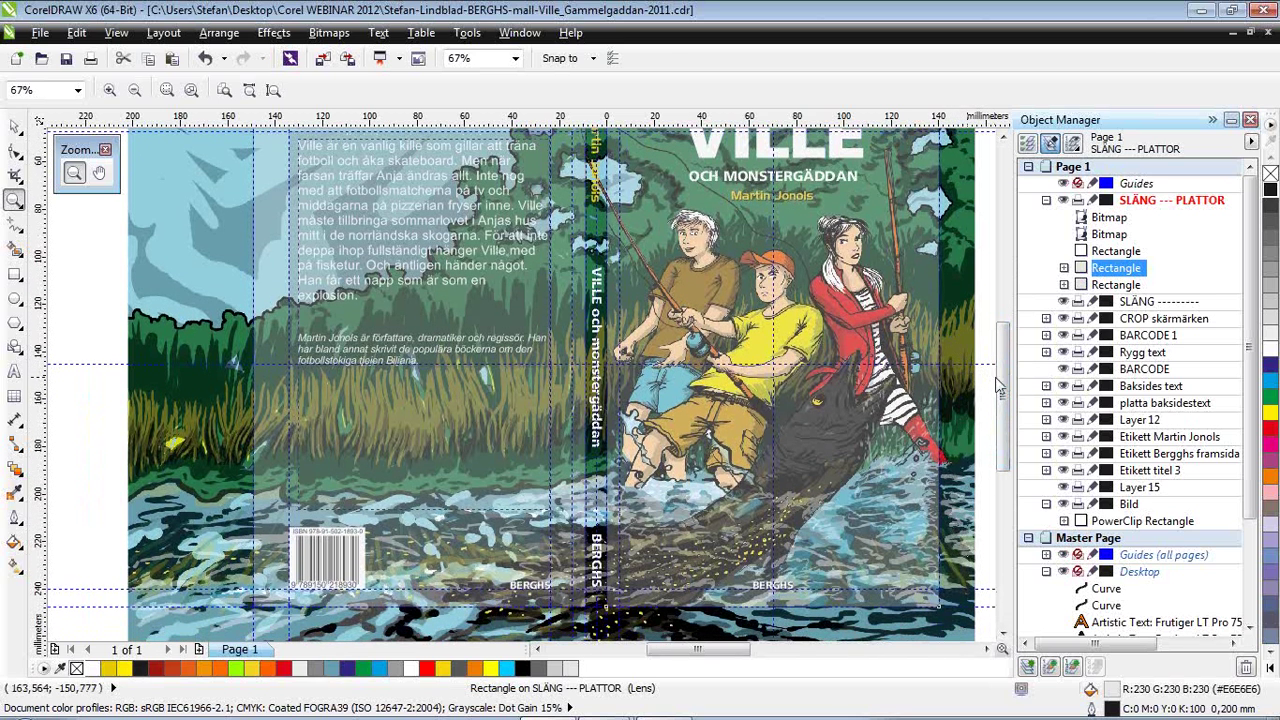
left_click_drag(1006, 400, 1003, 370)
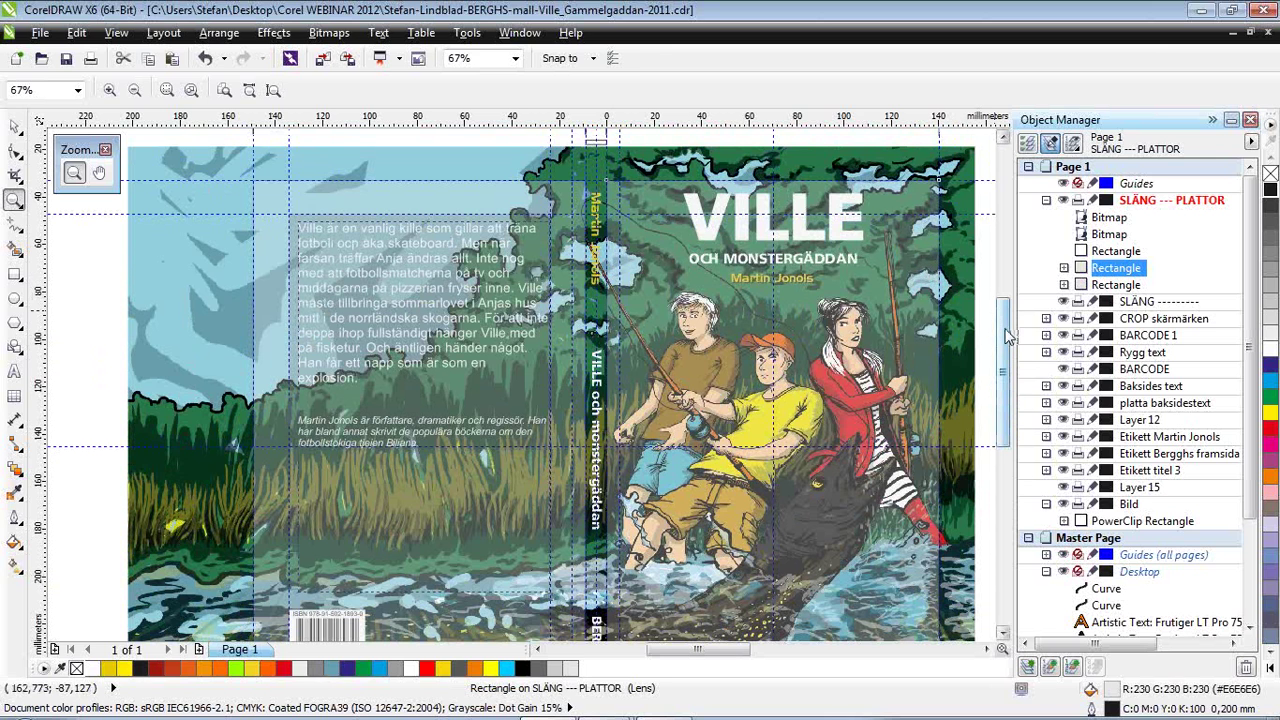
left_click_drag(1008, 338, 1003, 352)
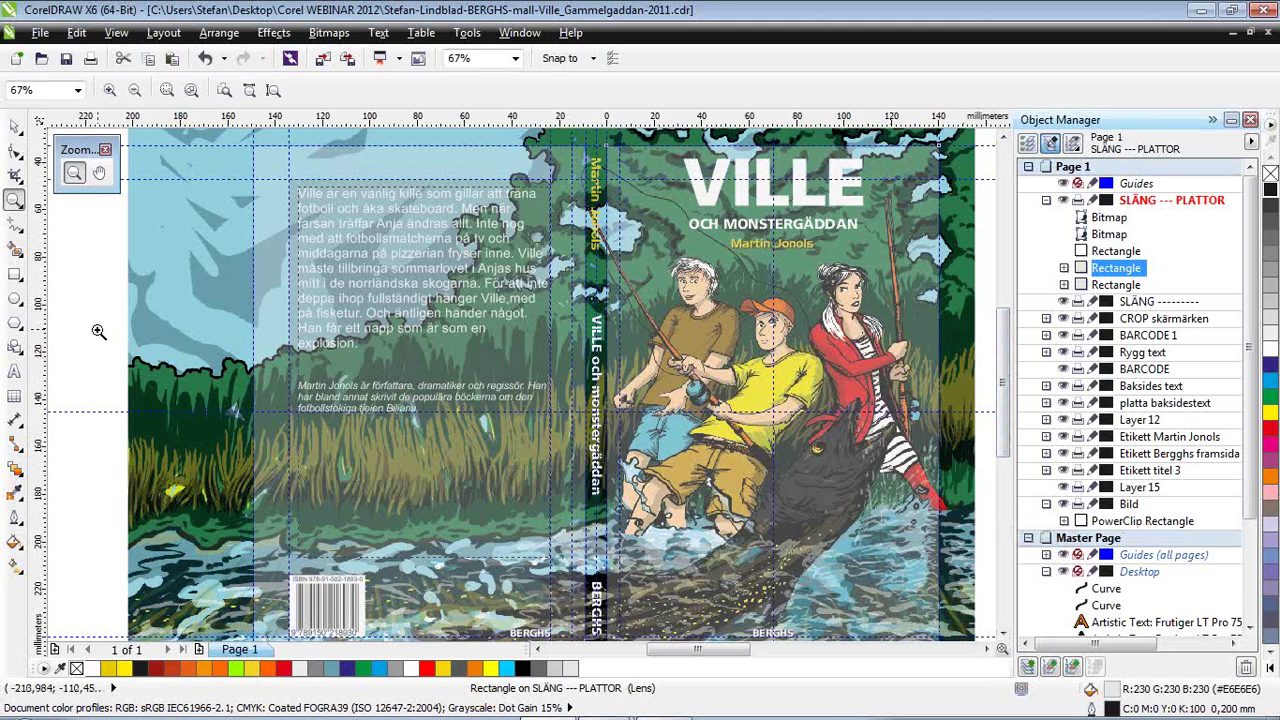
key("F3")
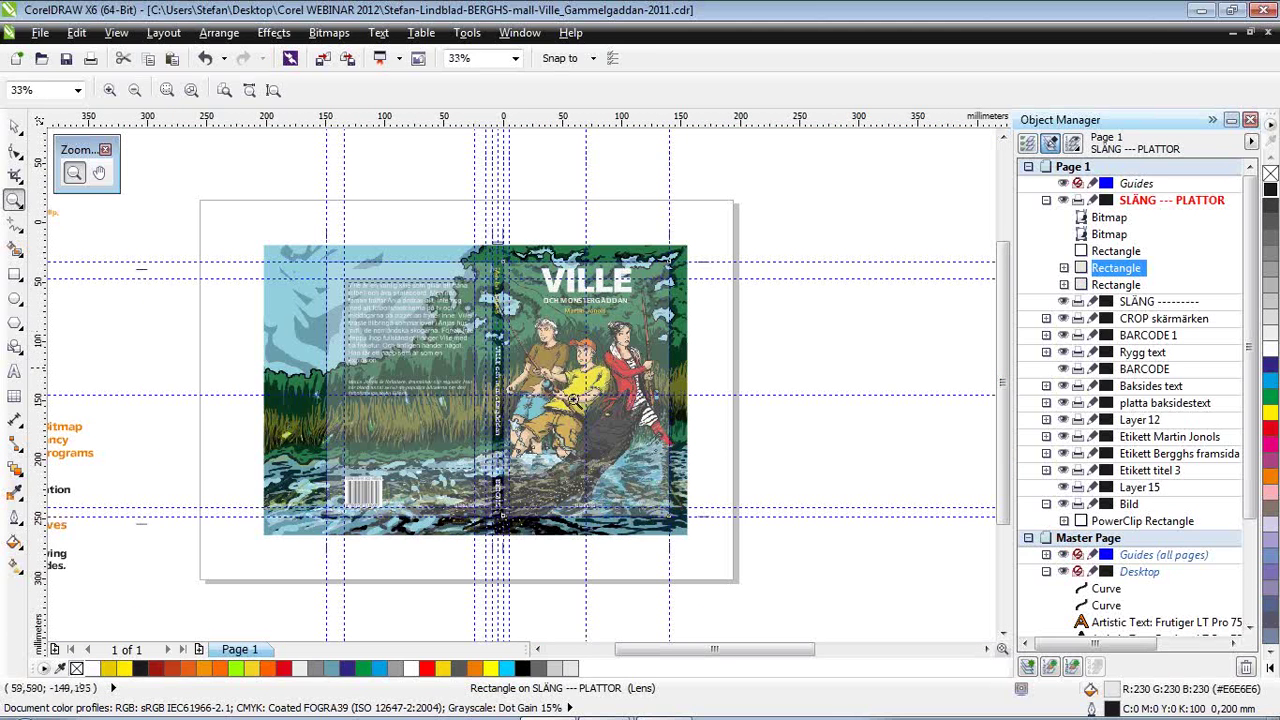
Select the illustration's PowerClip frame and enter and leave its contents twice to compare the full image with the cropped cover.
left_click(15, 127)
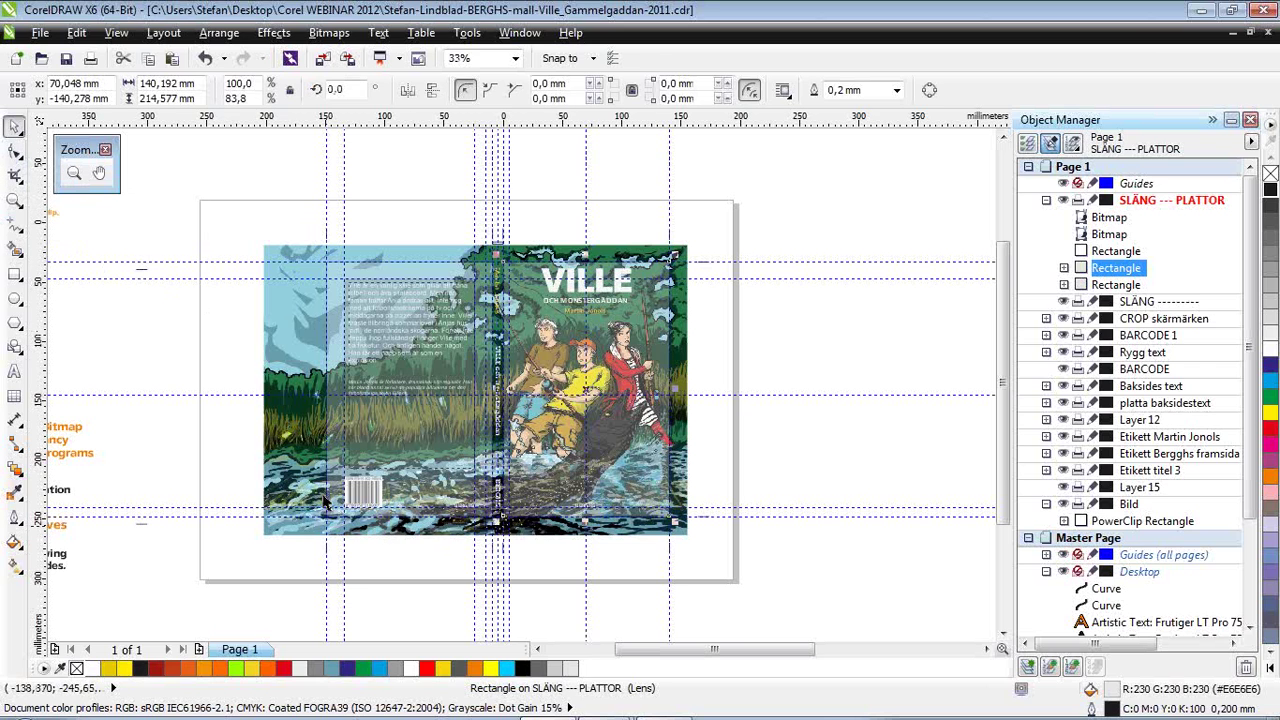
left_click(280, 435)
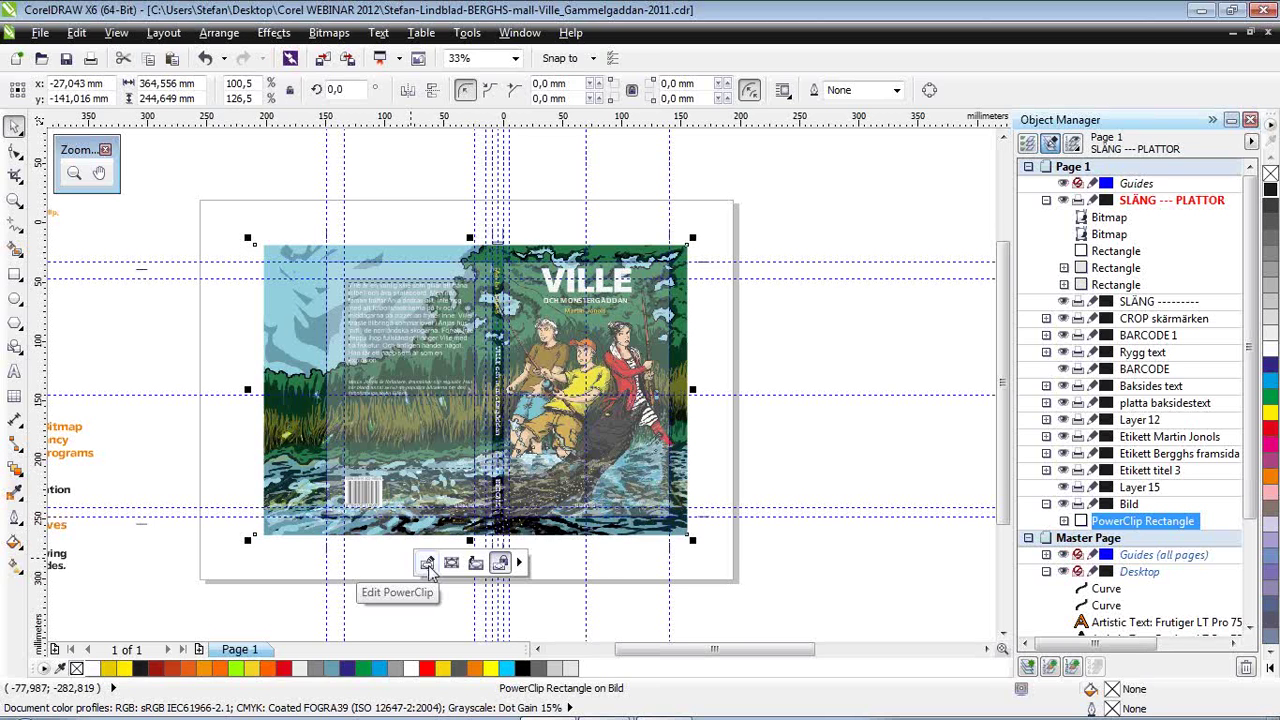
left_click(428, 565)
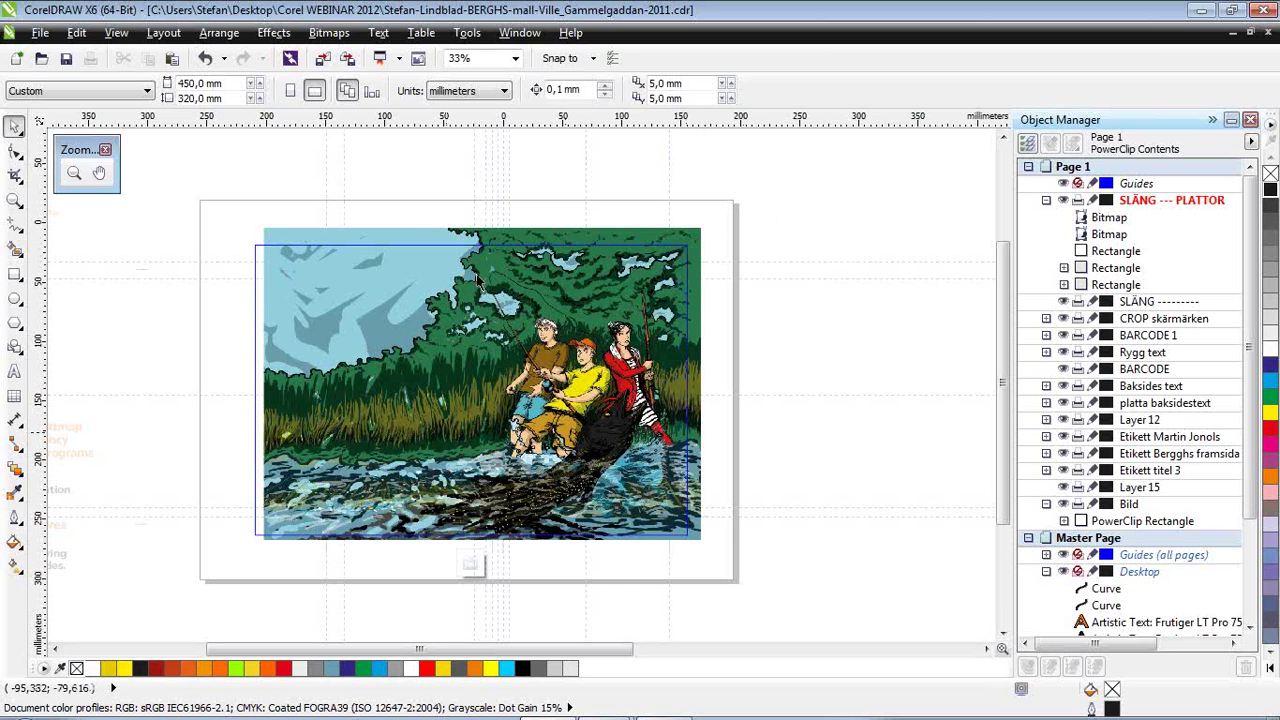
left_click(470, 566)
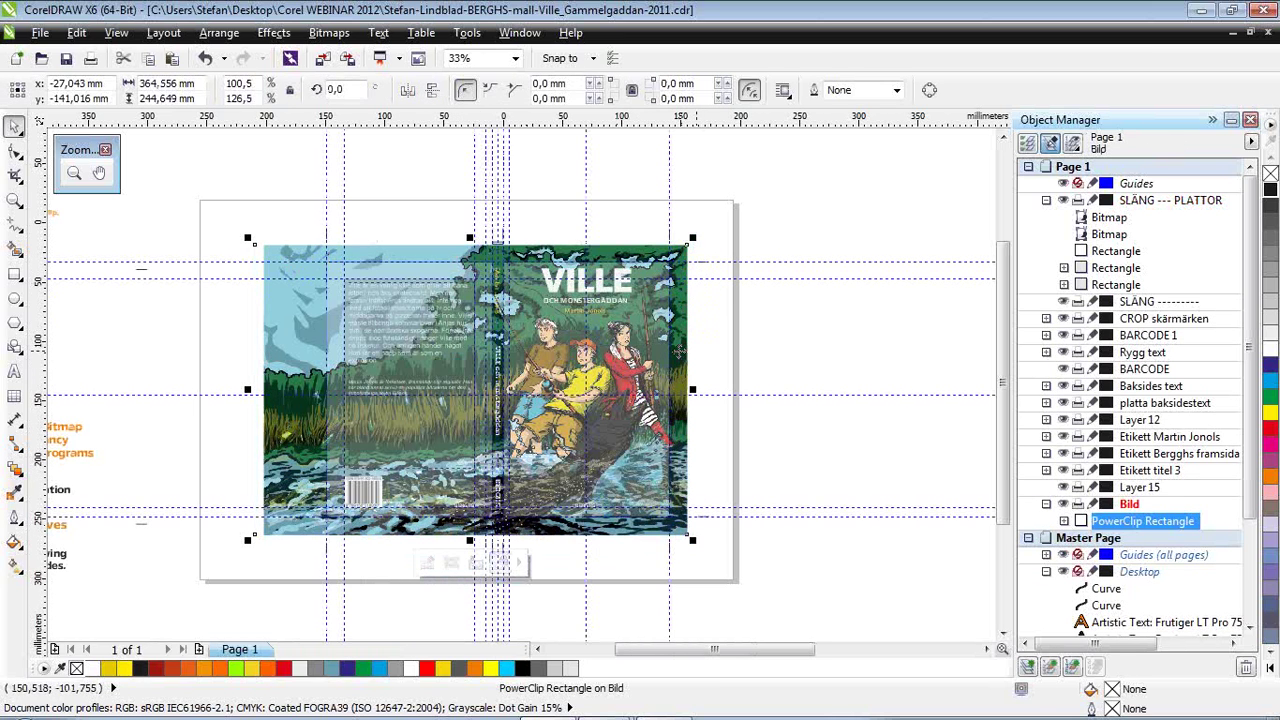
left_click(427, 562)
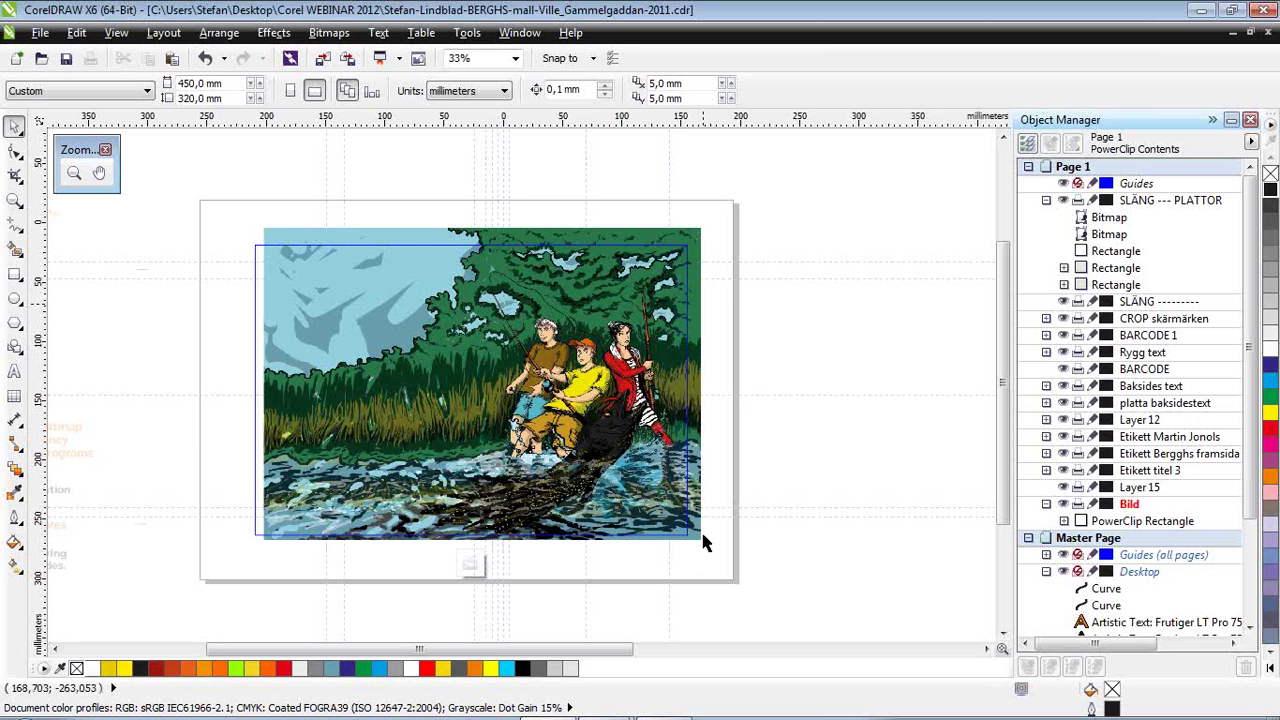
left_click(473, 563)
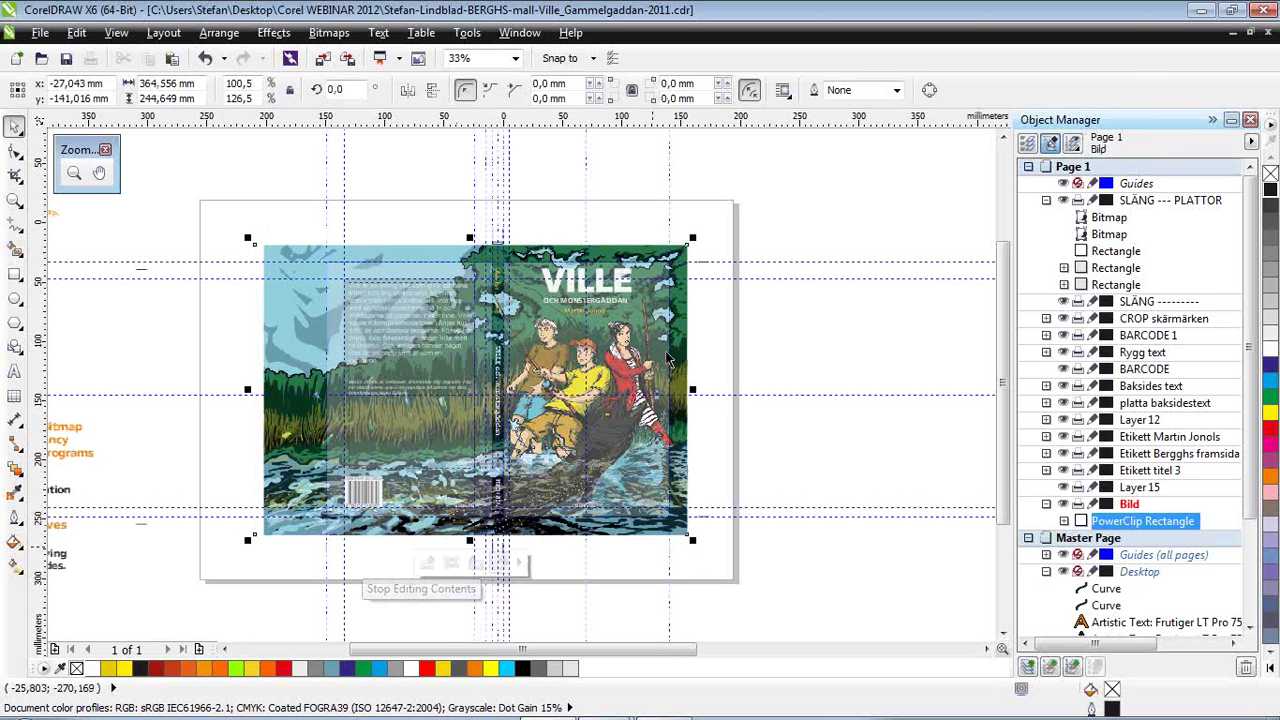
Open the PowerClip contents again, select the TIFF illustration inside to inspect it, and finish editing the contents.
left_click(429, 563)
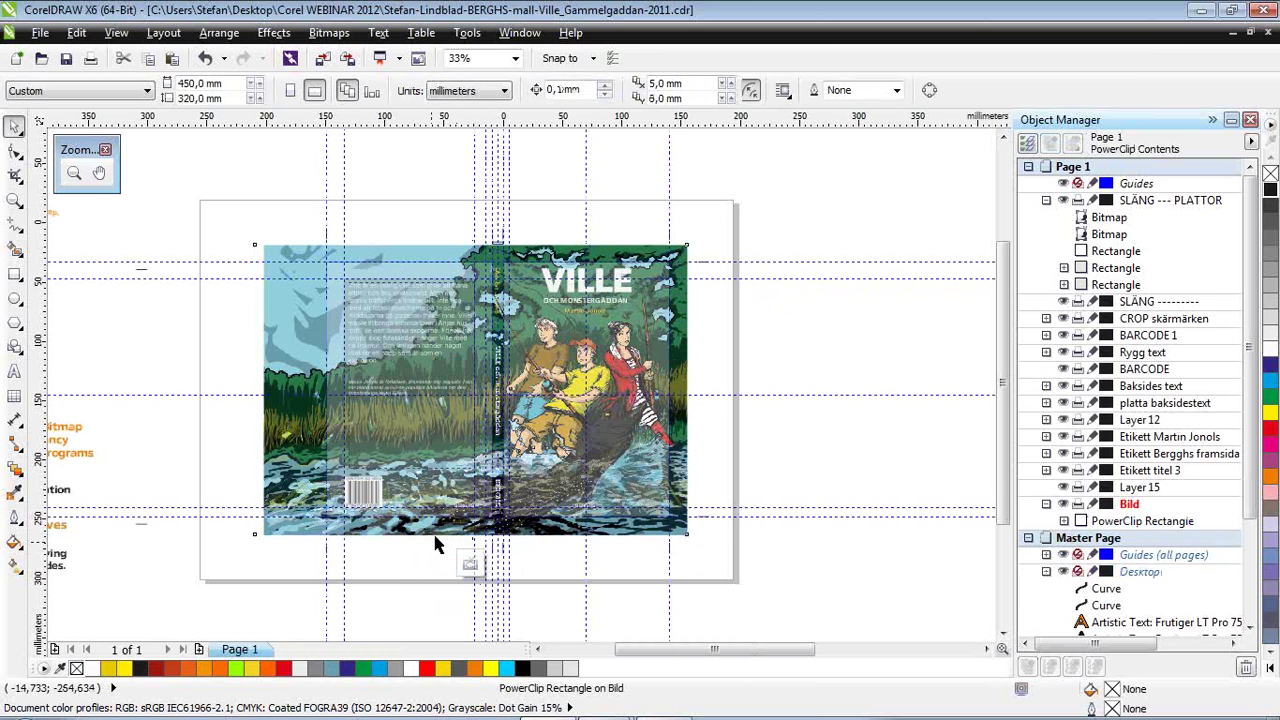
left_click(690, 236)
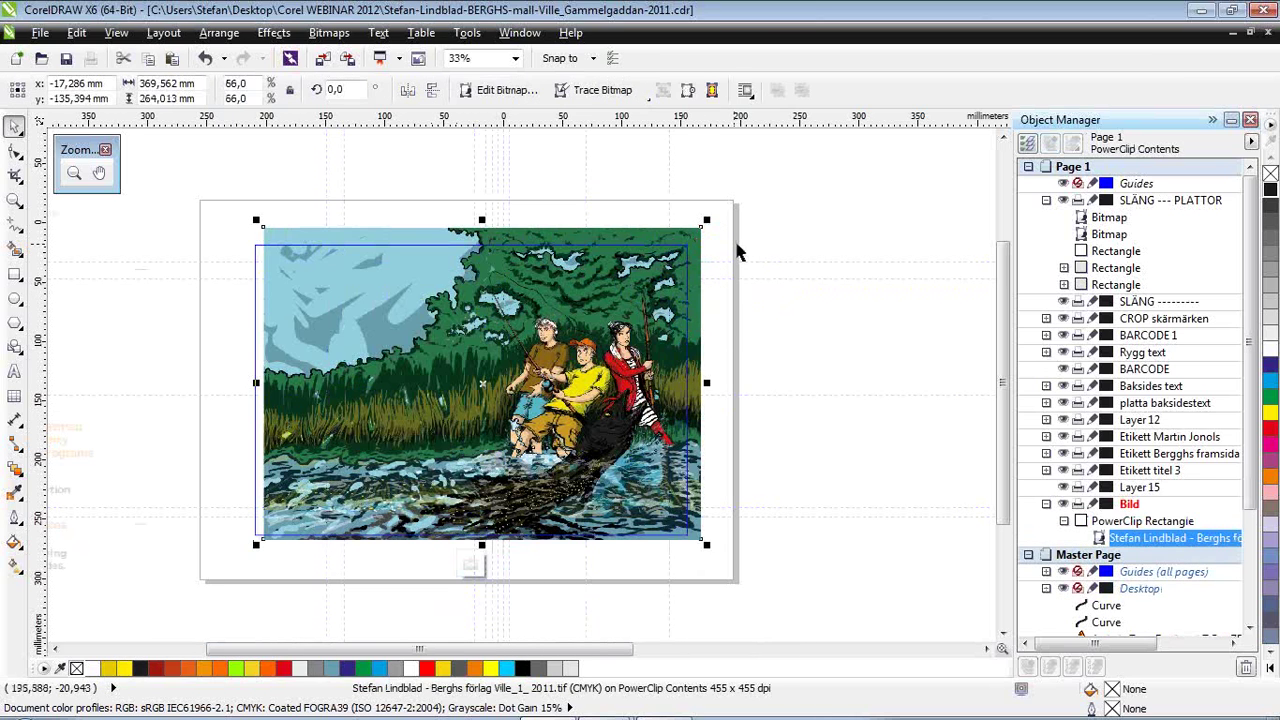
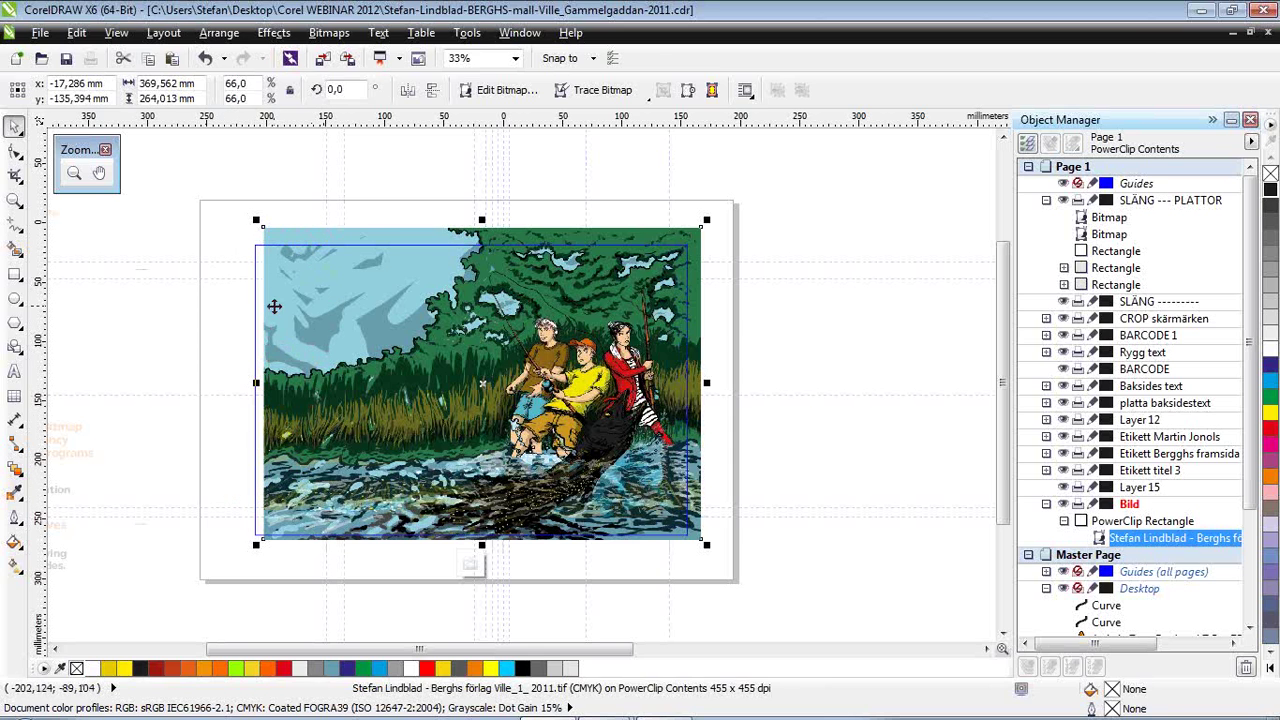
left_click(471, 566)
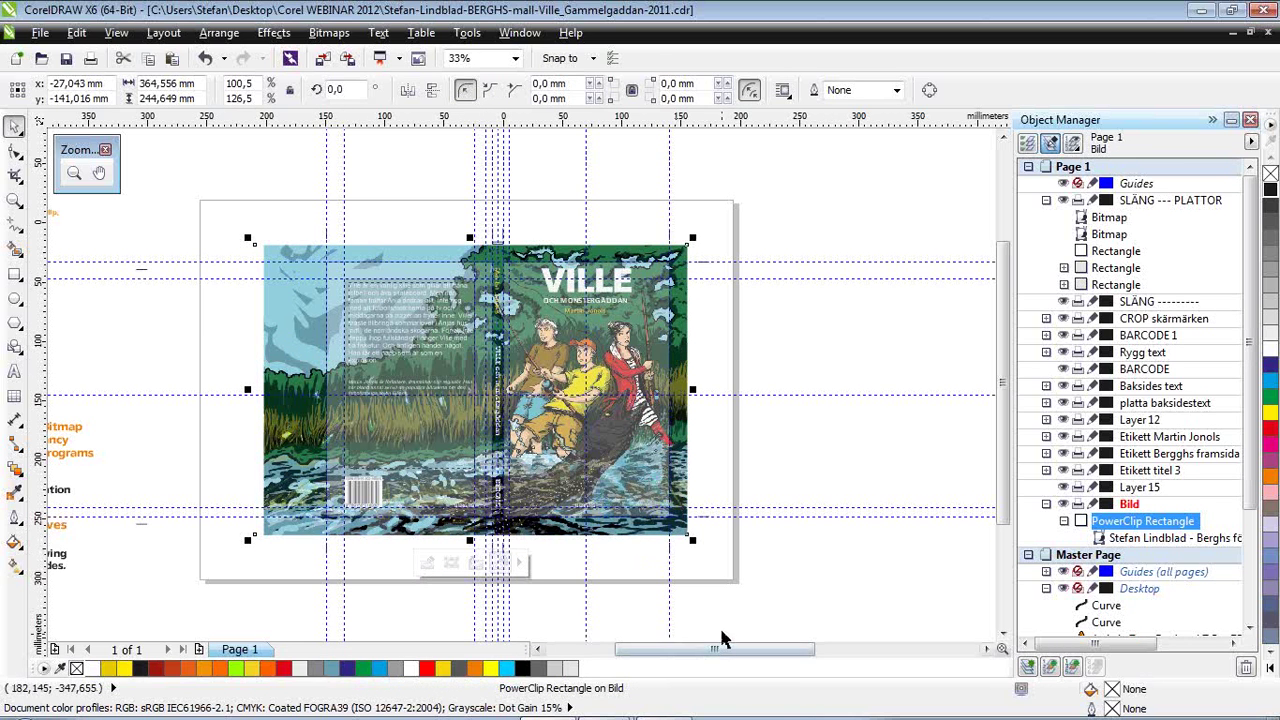
Examine the workflow notes beside the cover and review the outline width choices for the PowerClip frame without changing them.
left_click_drag(737, 657, 688, 668)
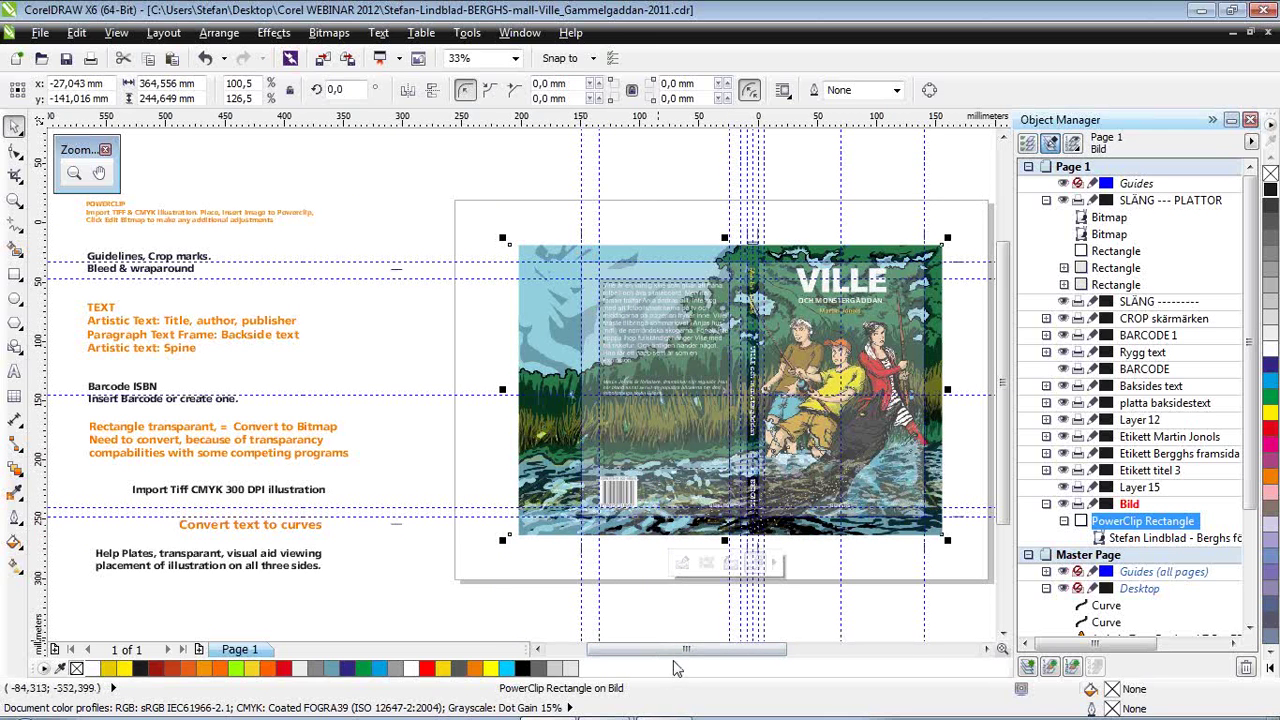
left_click_drag(670, 646, 718, 658)
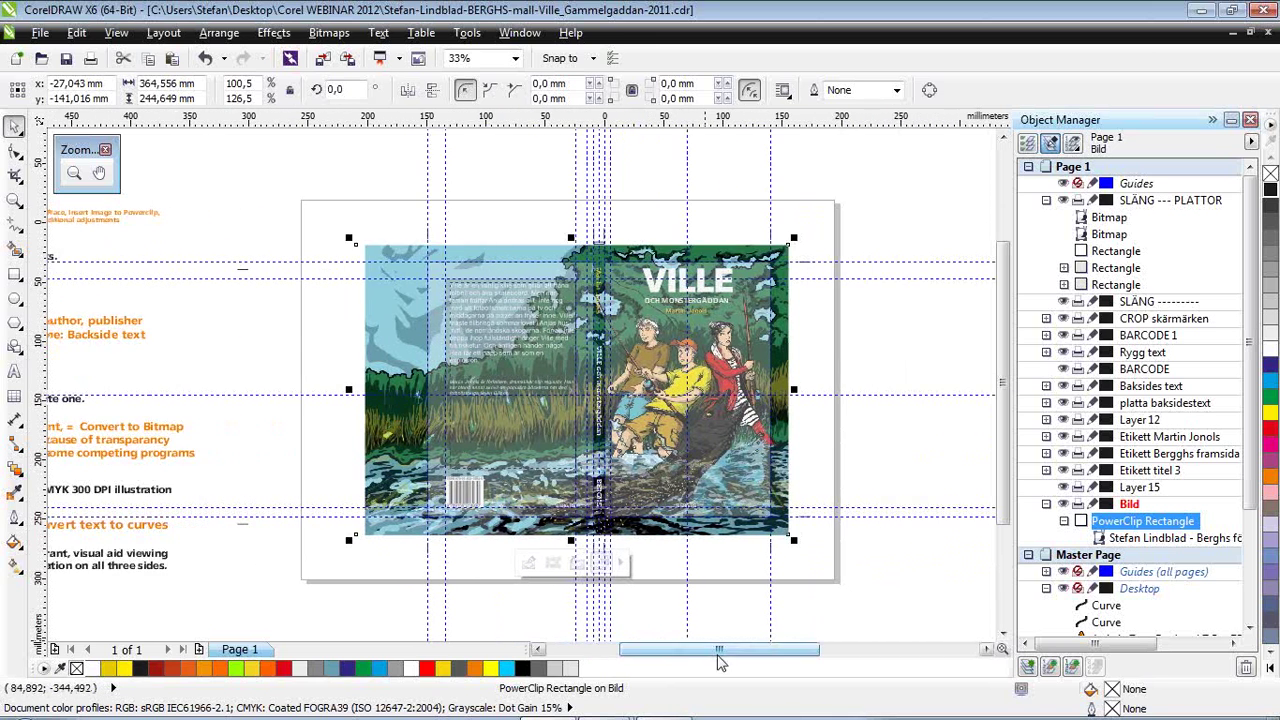
left_click(15, 276)
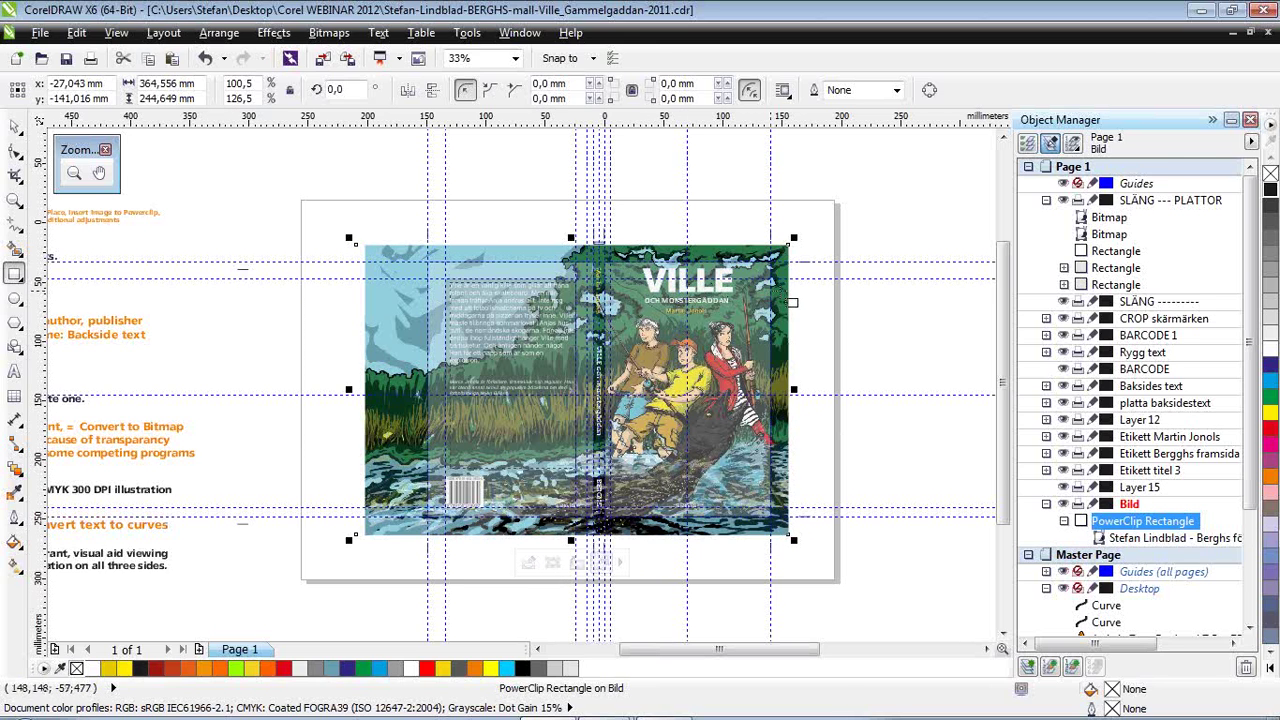
left_click(896, 91)
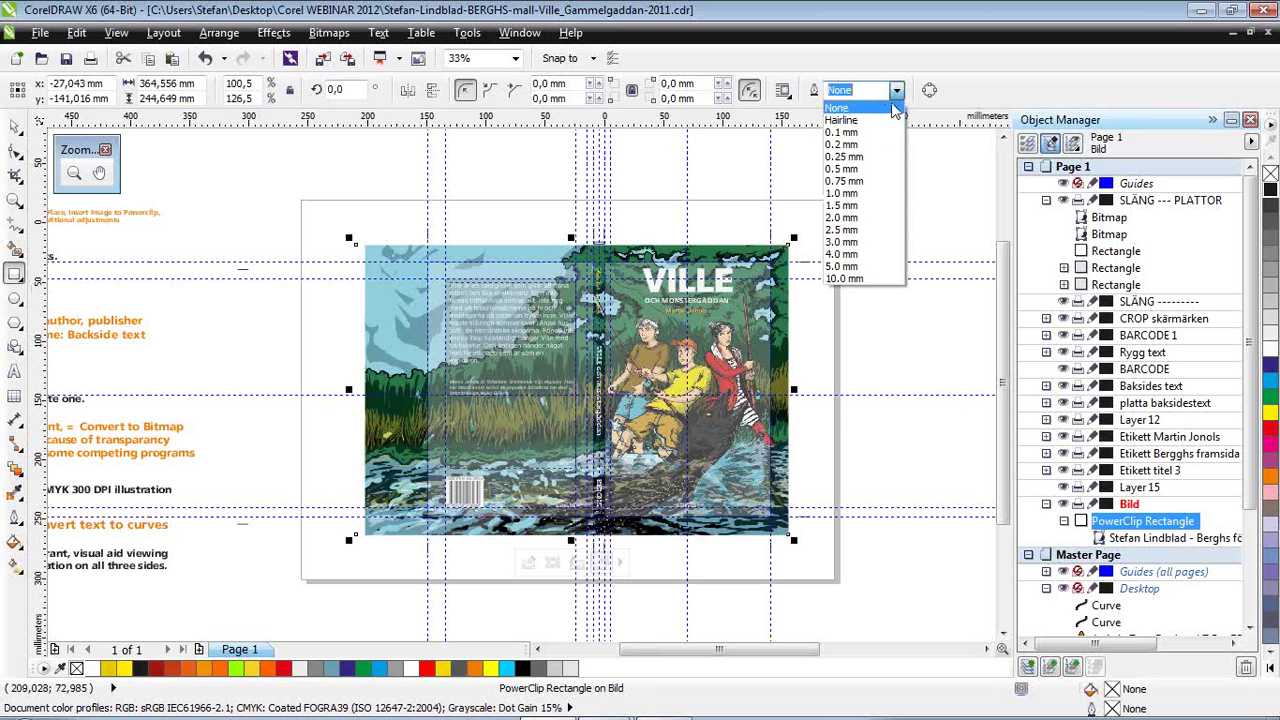
left_click(898, 40)
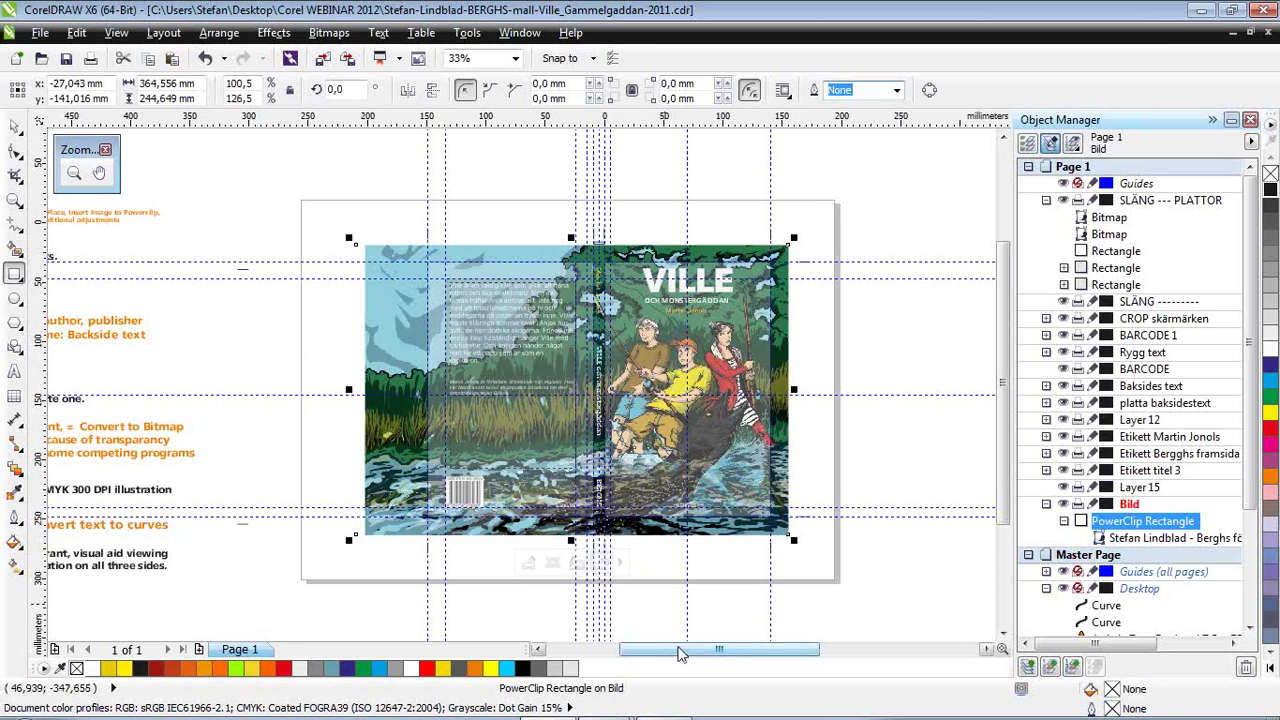
left_click_drag(678, 653, 656, 651)
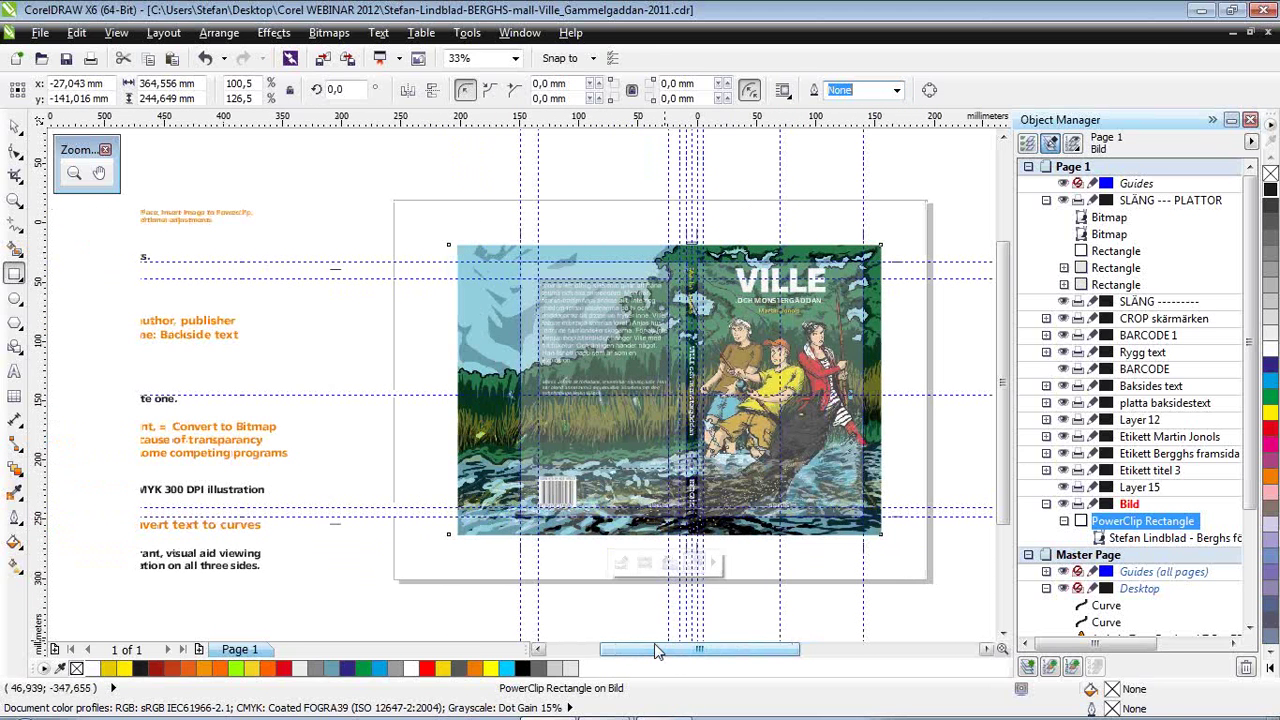
key("space")
left_click_drag(755, 659, 780, 650)
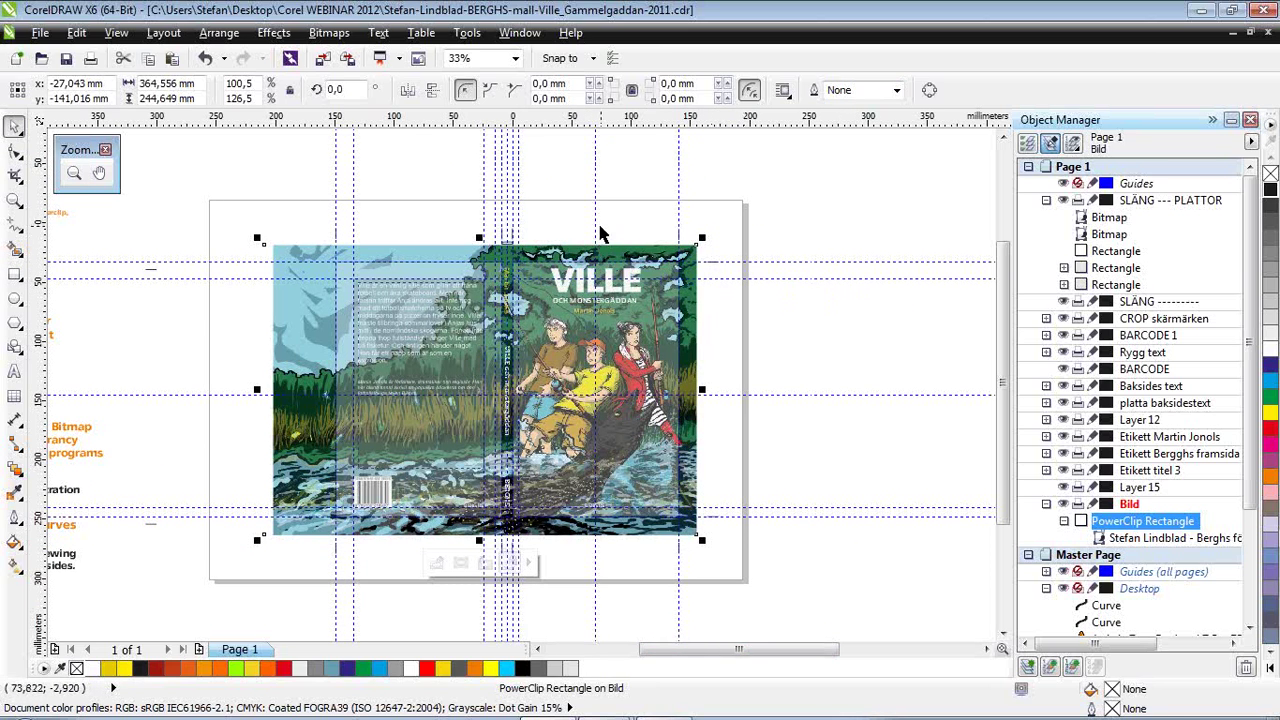
Examine the back cover text, barcode, spine and front cover illustration up close with the transparent help plates shown.
left_click(73, 176)
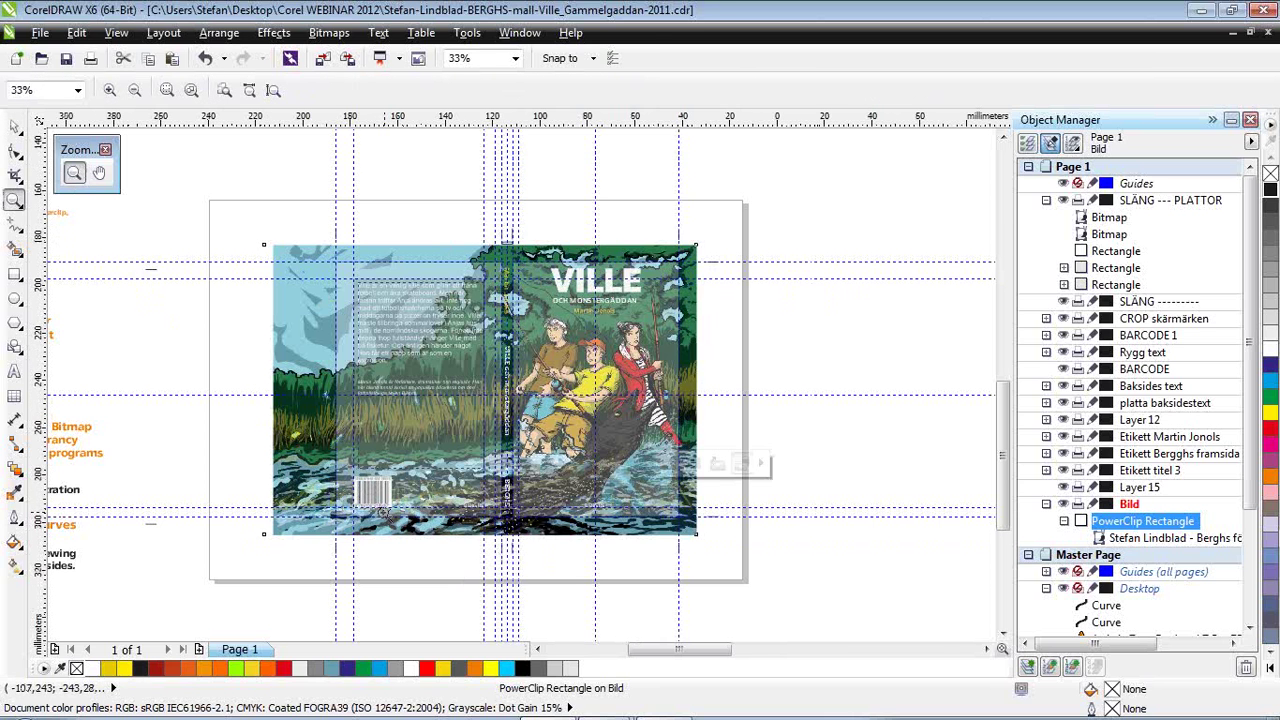
left_click(383, 511)
scroll(1005, 443, "up", 1)
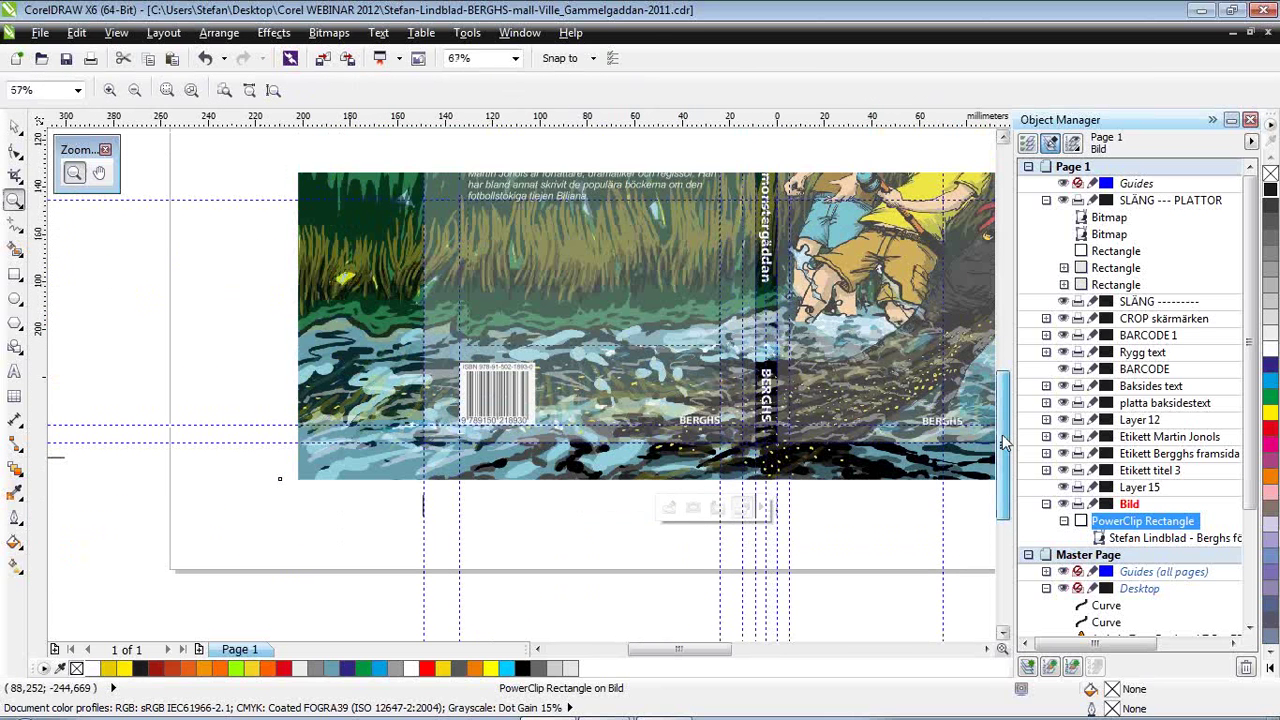
scroll(1005, 443, "up", 3)
left_click_drag(680, 650, 707, 651)
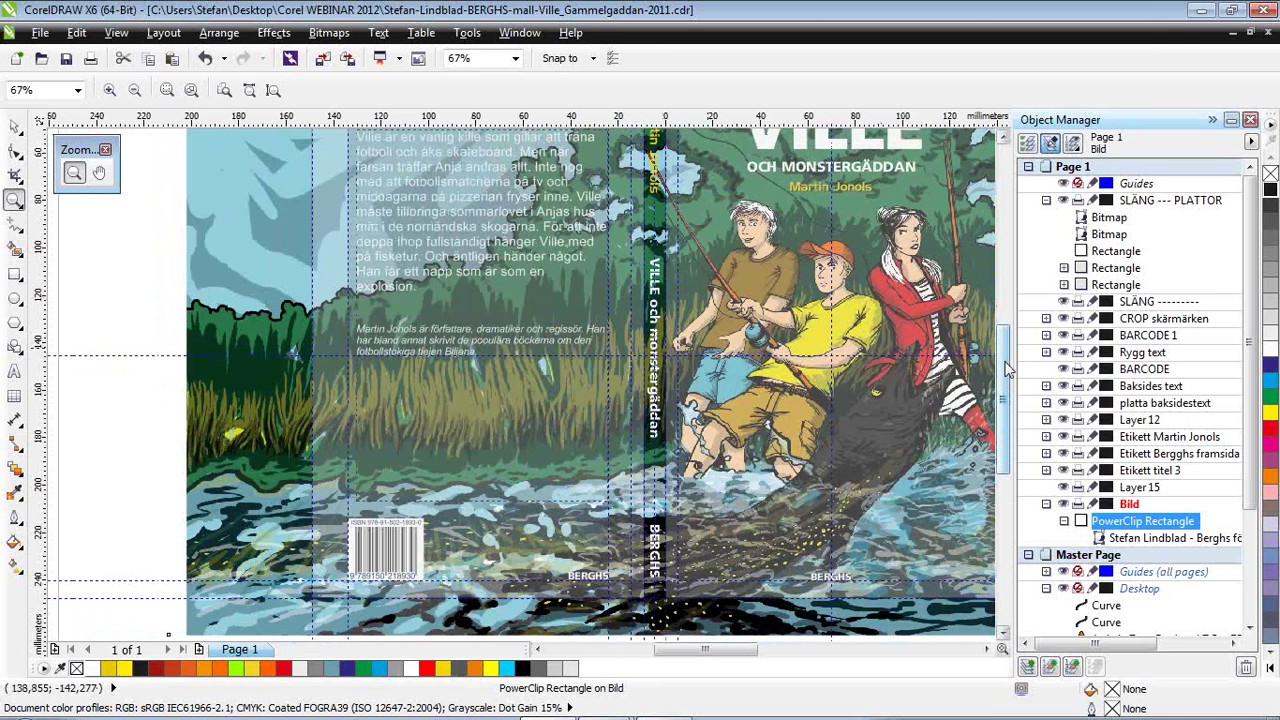
scroll(1005, 370, "down", 2)
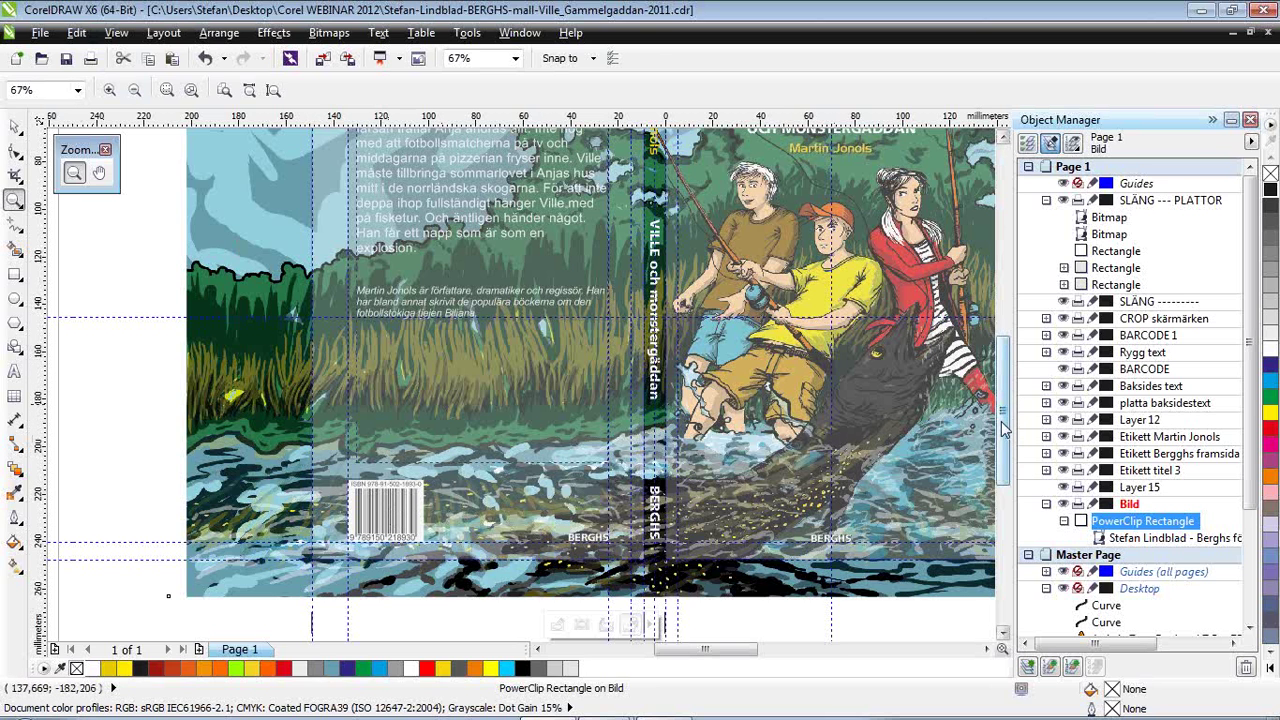
left_click_drag(1005, 428, 1003, 388)
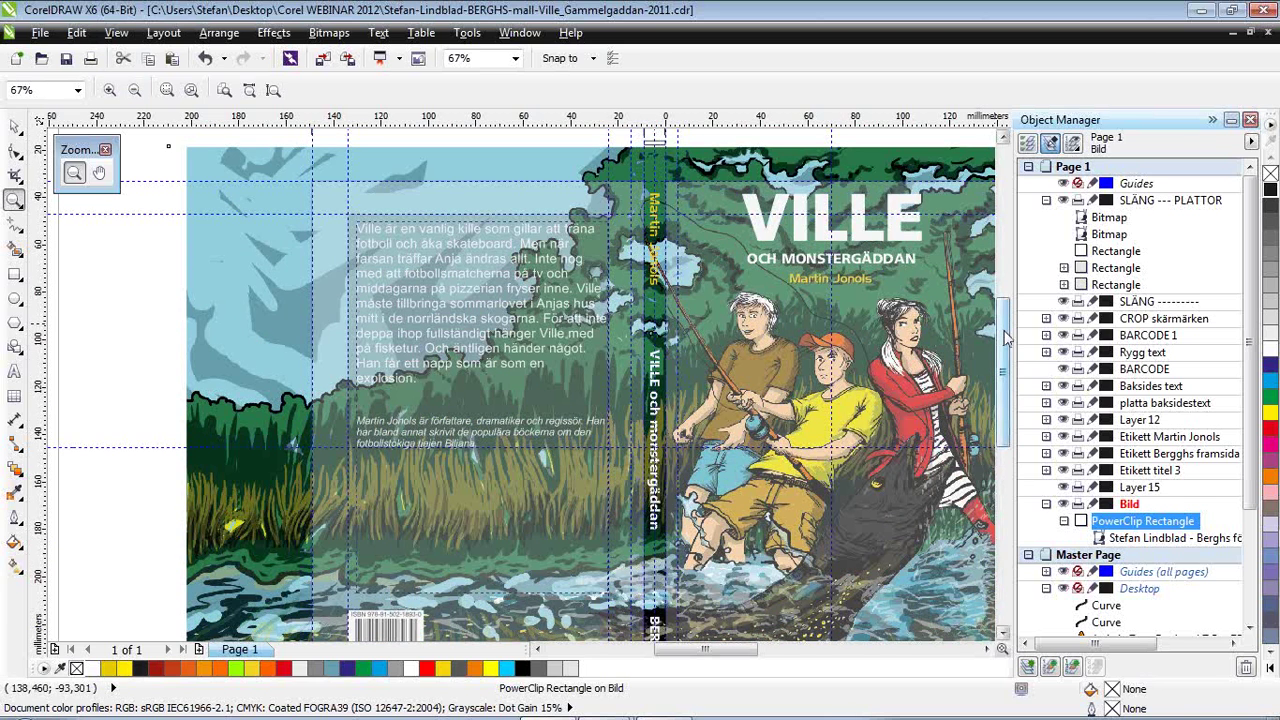
left_click_drag(1005, 338, 1007, 440)
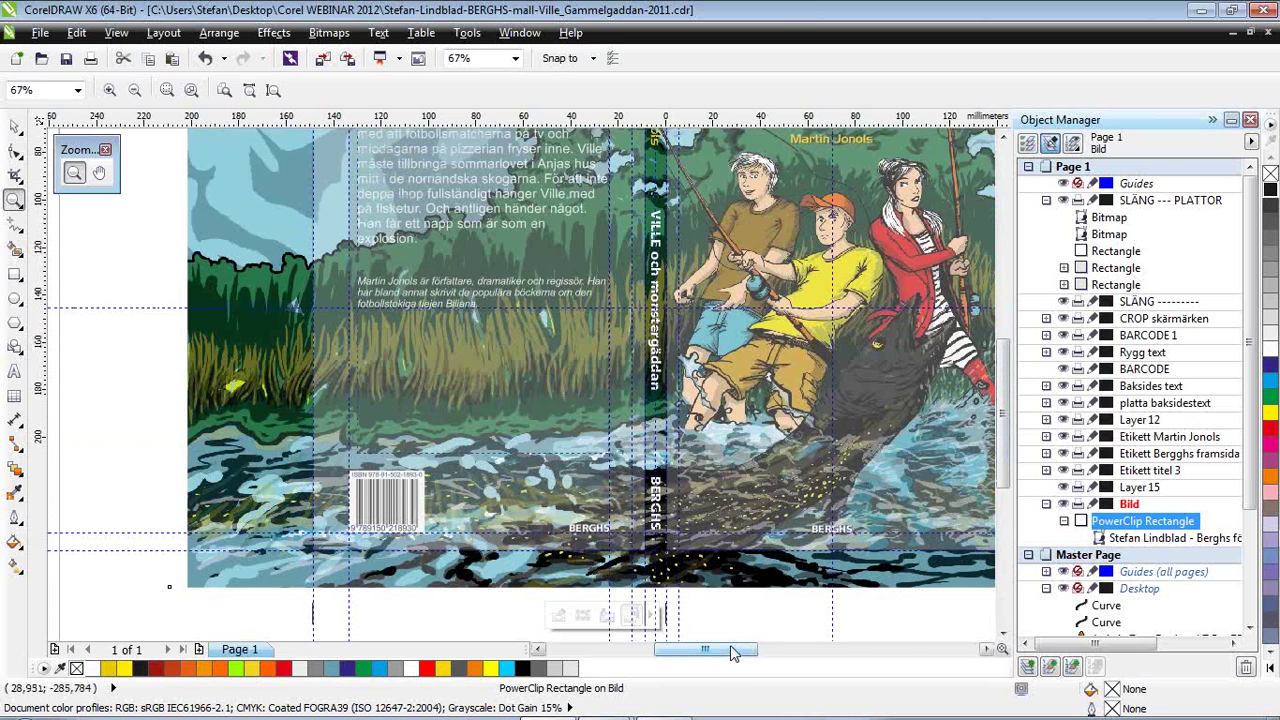
left_click_drag(731, 652, 739, 652)
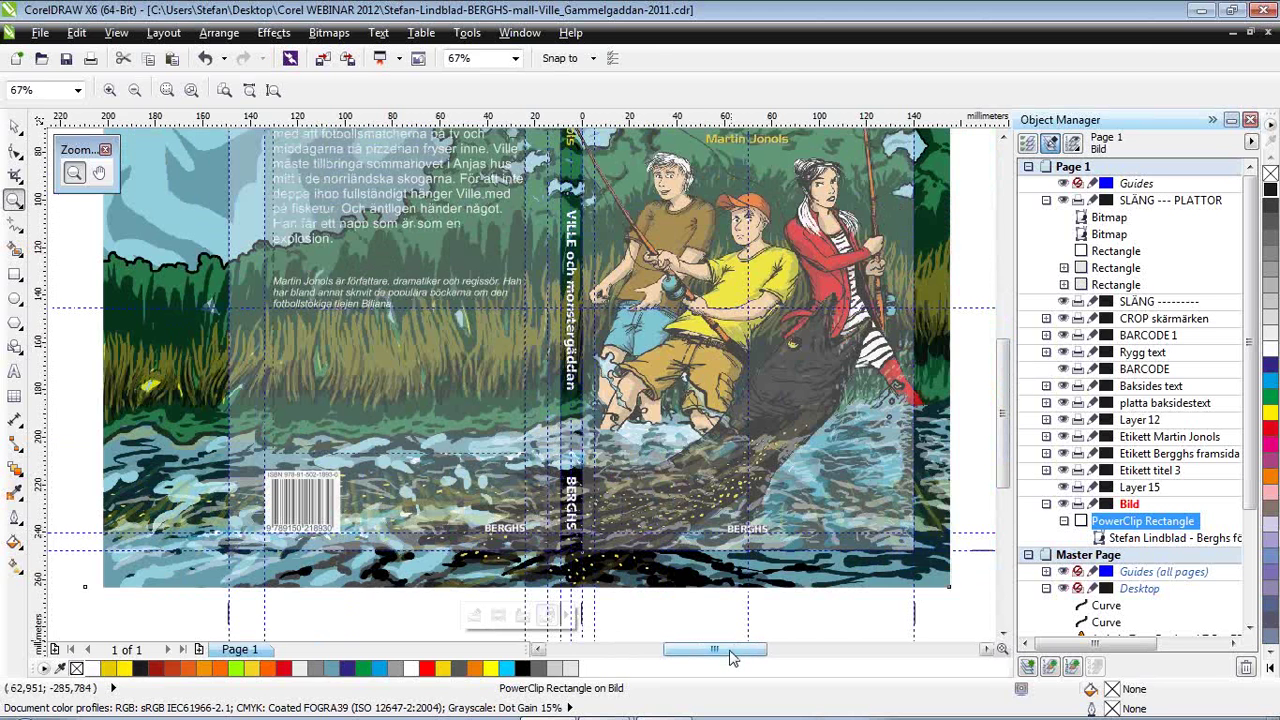
left_click_drag(731, 657, 723, 657)
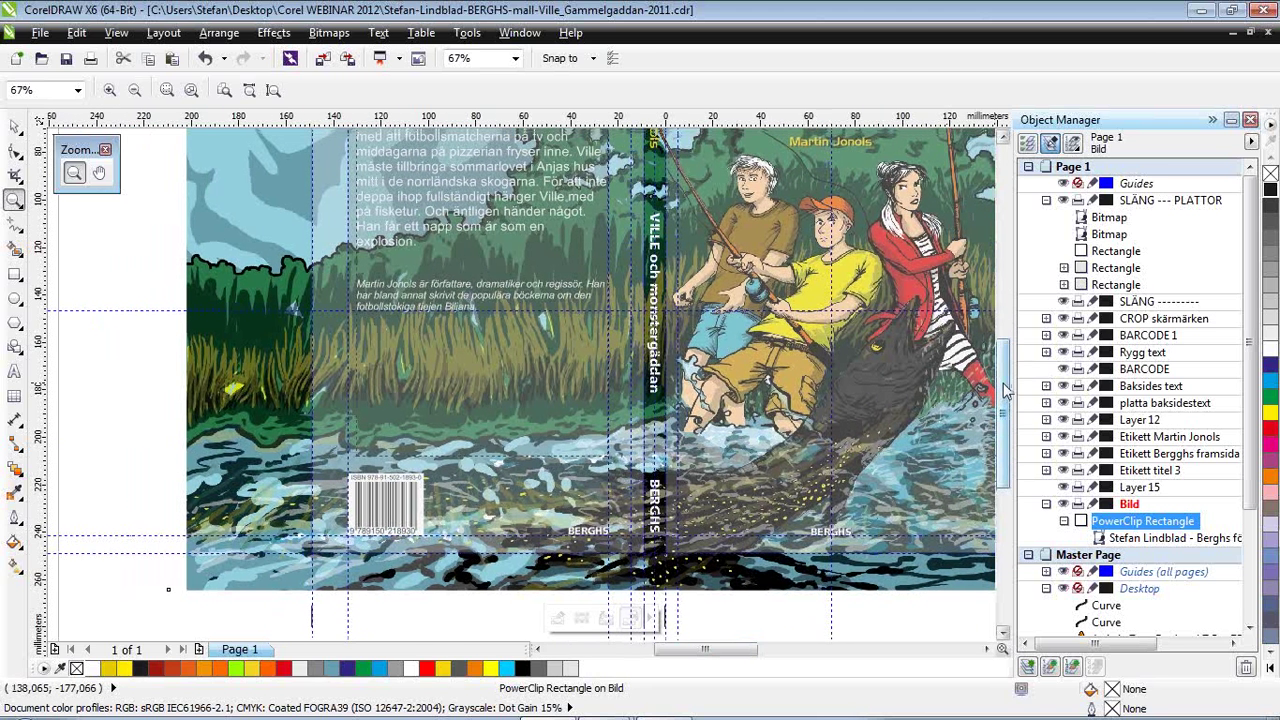
scroll(1005, 390, "up", 3)
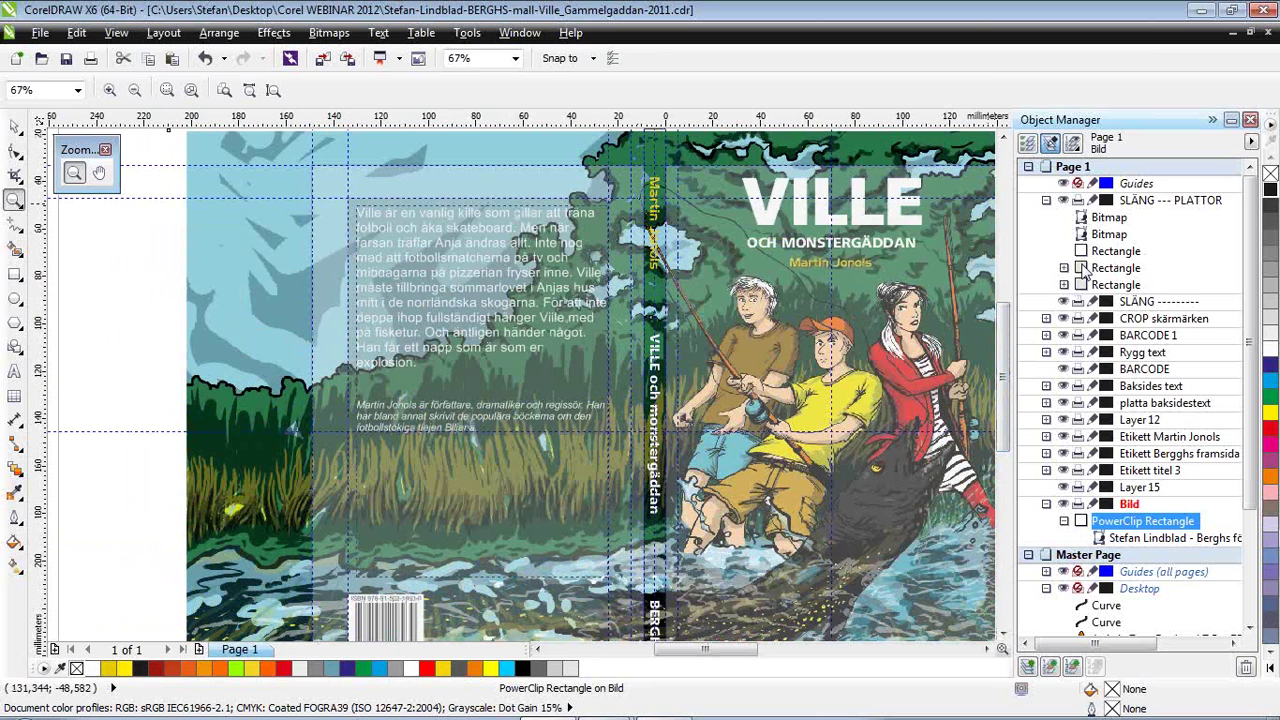
Hide the SLÄNG --- PLATTOR layer and inspect the front cover, spine and back cover without the help plates.
left_click(1064, 202)
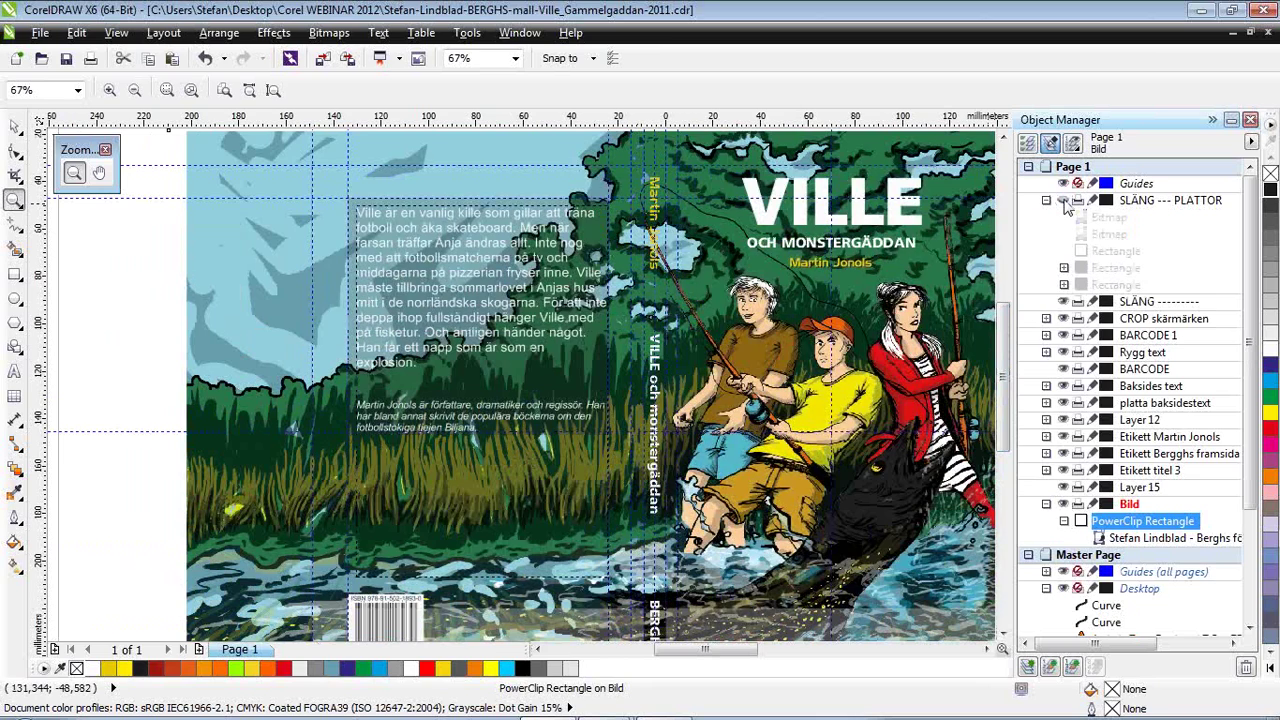
scroll(1003, 368, "down", 1)
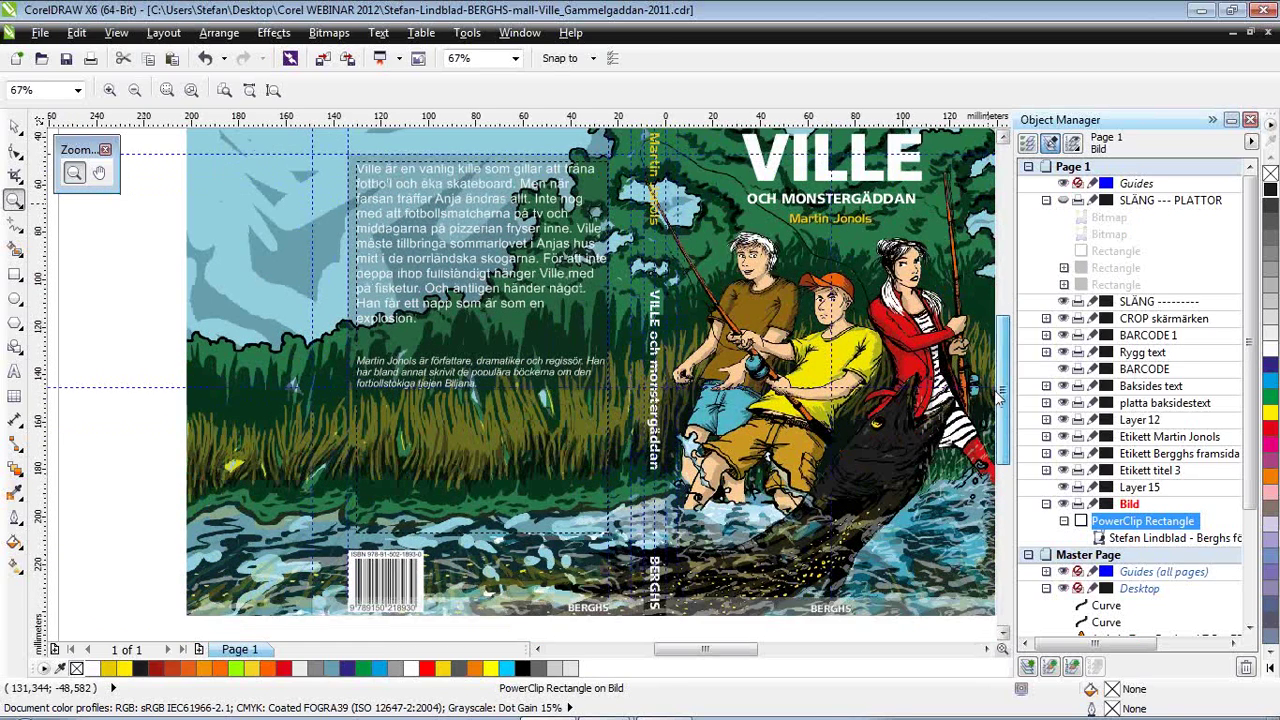
left_click_drag(727, 650, 738, 657)
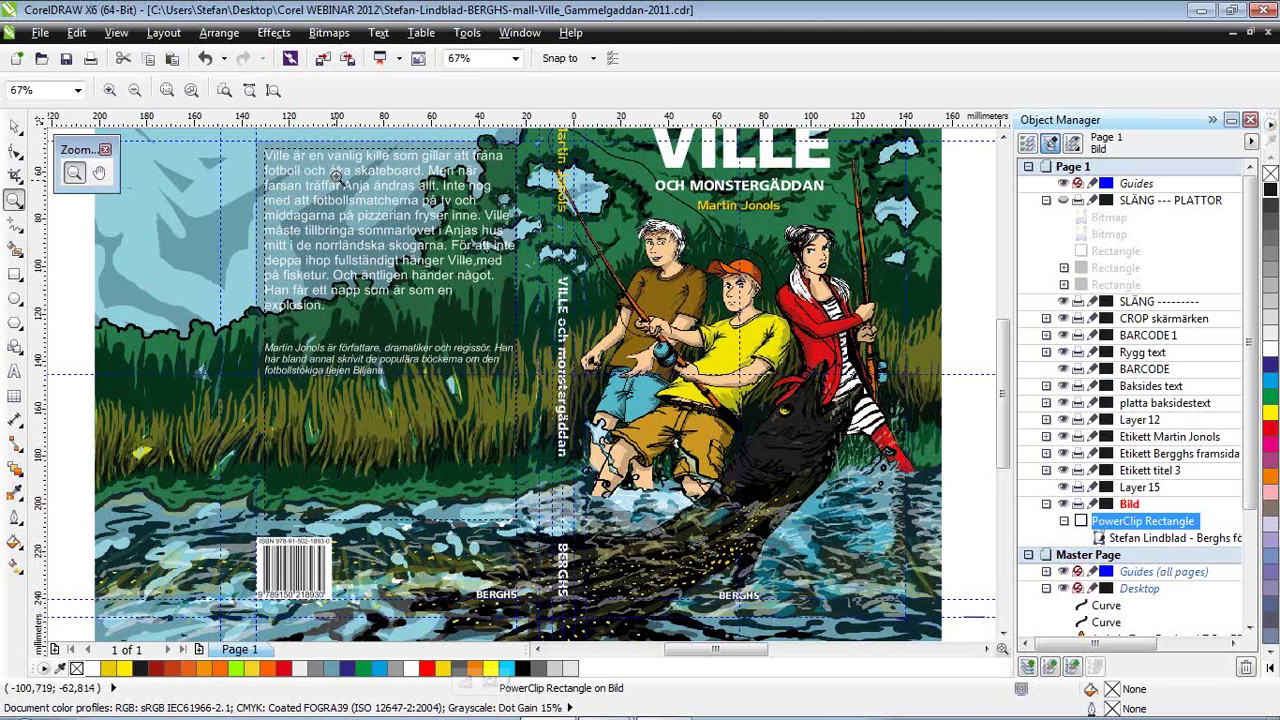
scroll(948, 425, "up", 1)
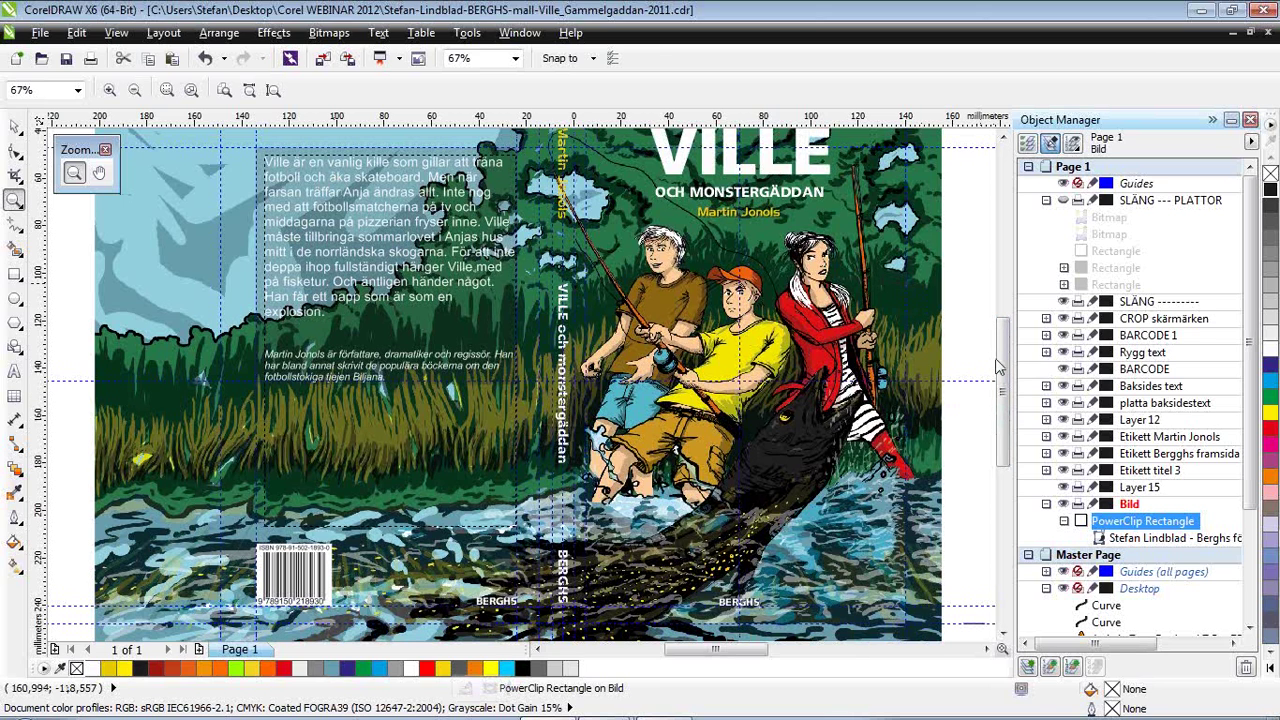
scroll(995, 358, "up", 1)
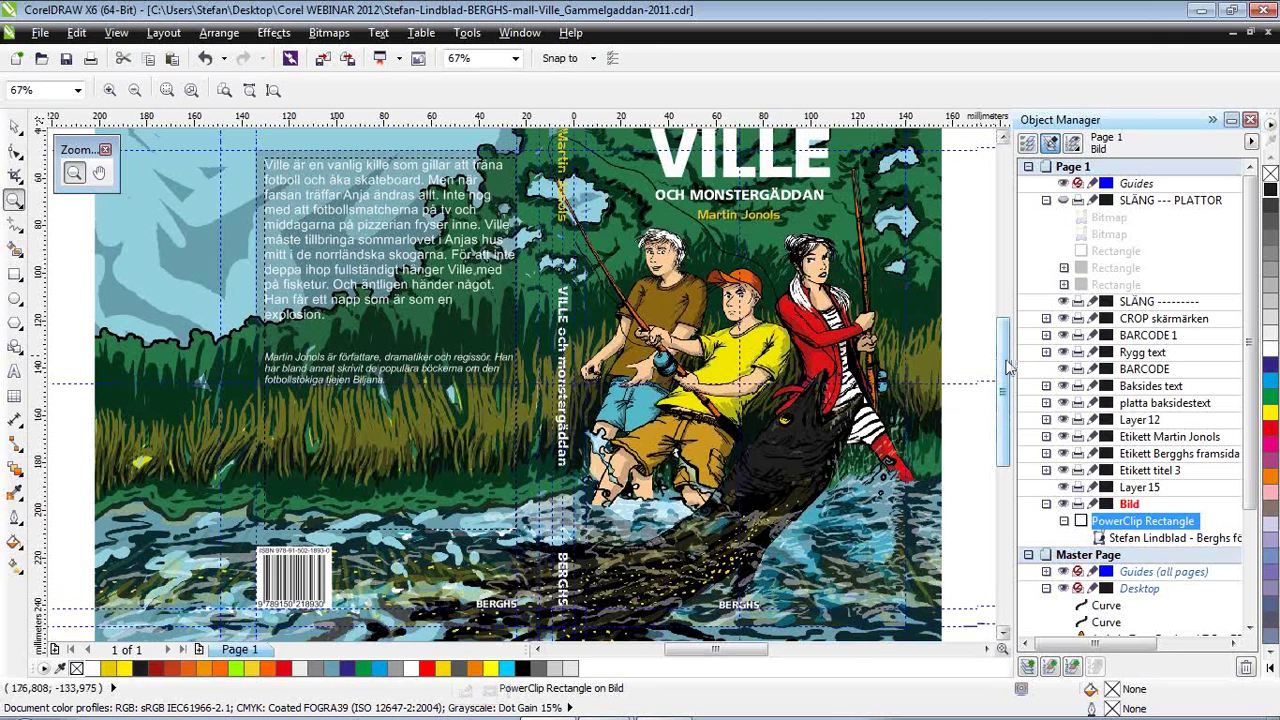
scroll(1008, 368, "up", 2)
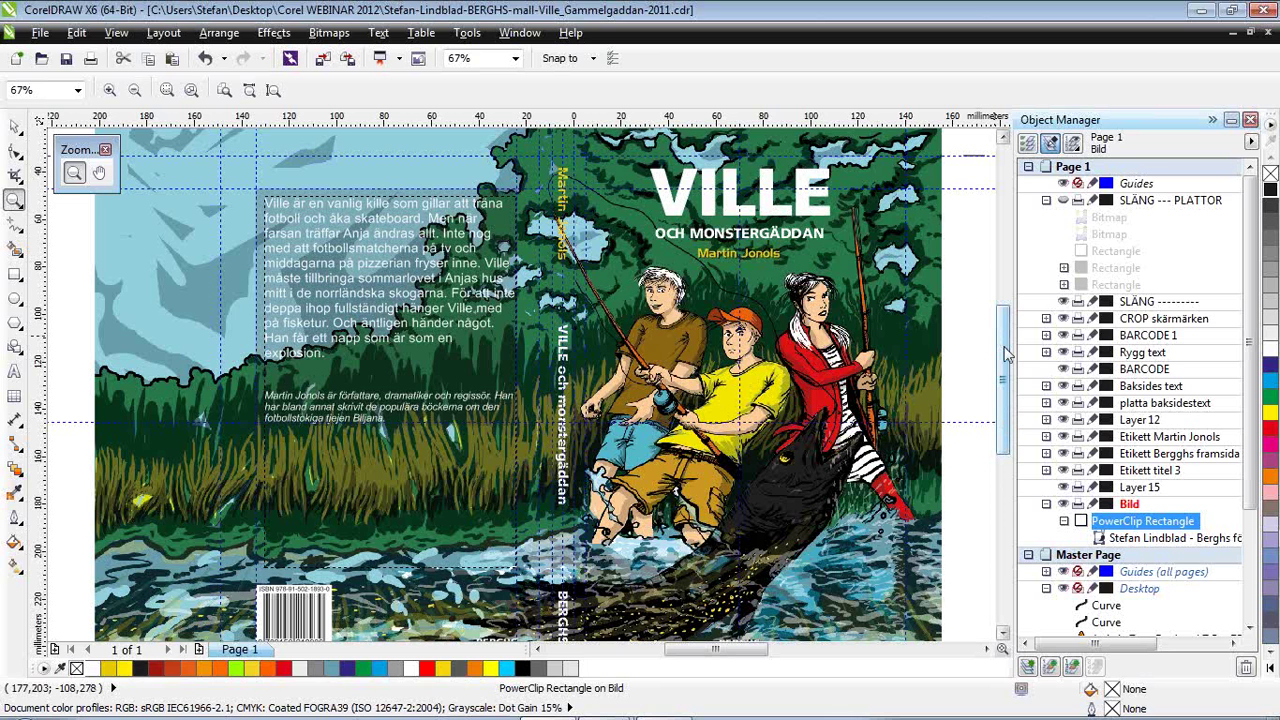
scroll(1007, 355, "up", 1)
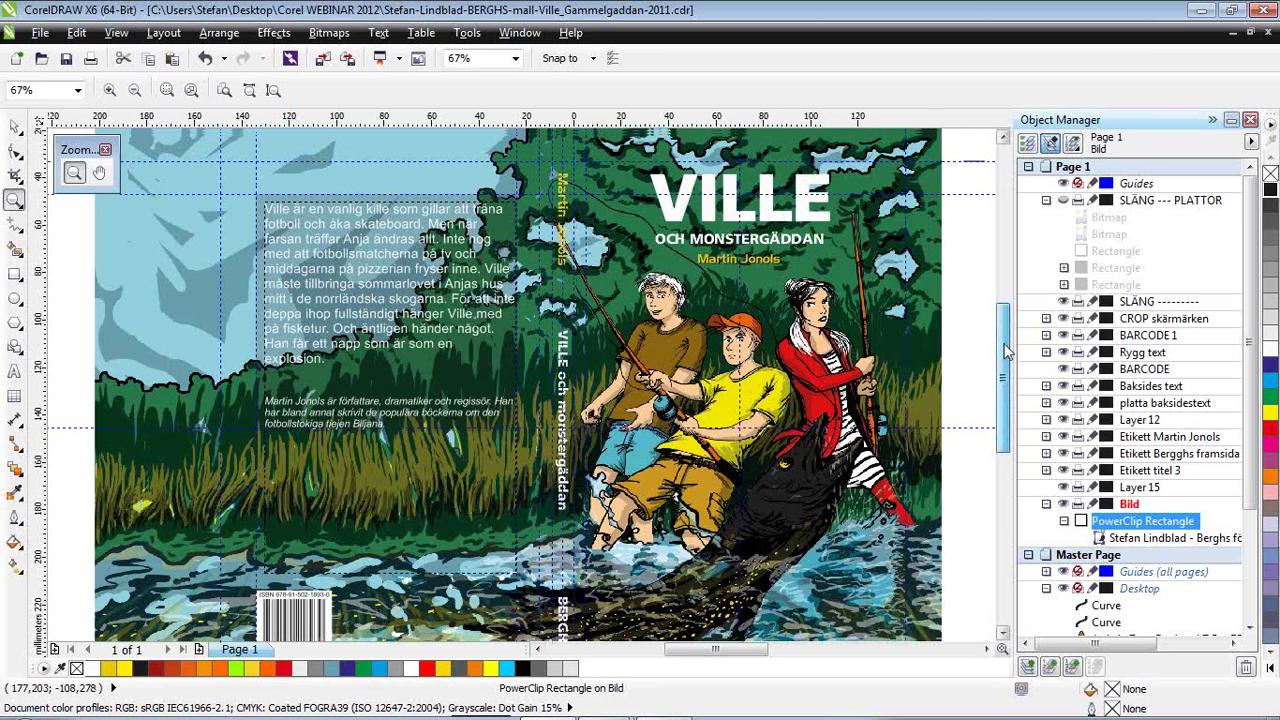
scroll(1007, 345, "down", 2)
scroll(1007, 335, "up", 1)
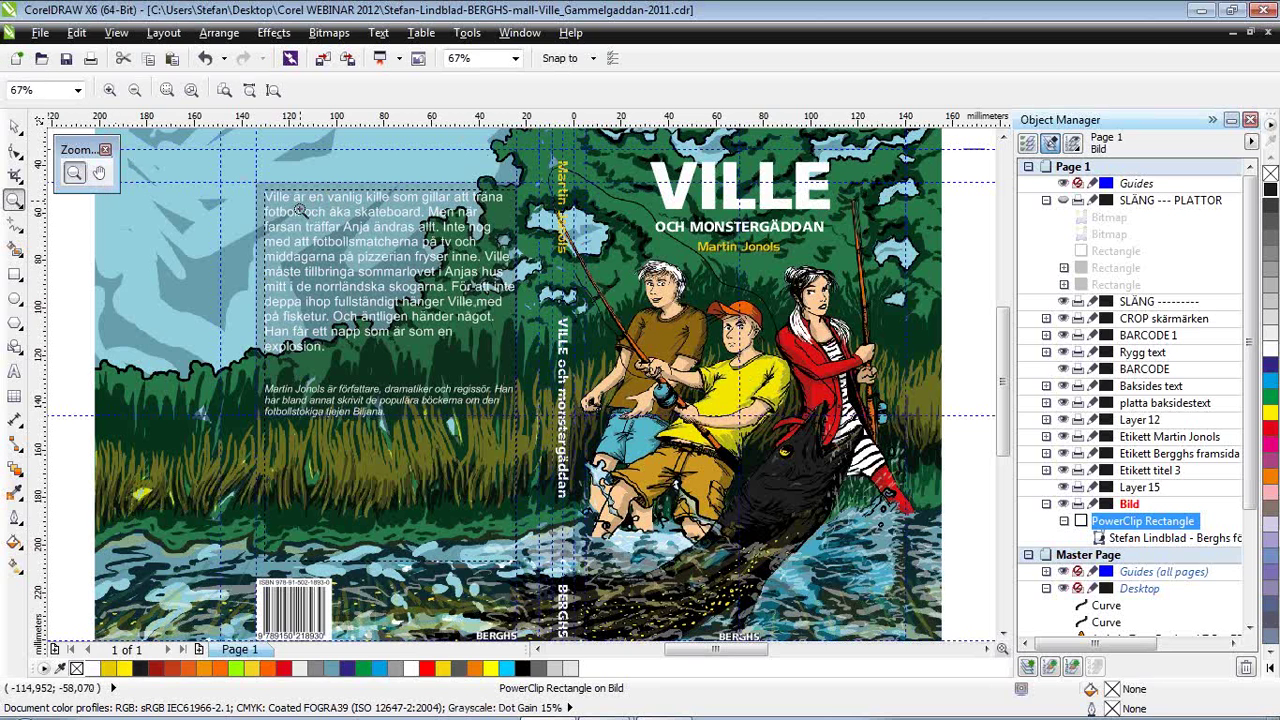
Convert the back cover's paragraph text to curves and undo the conversion.
left_click(14, 126)
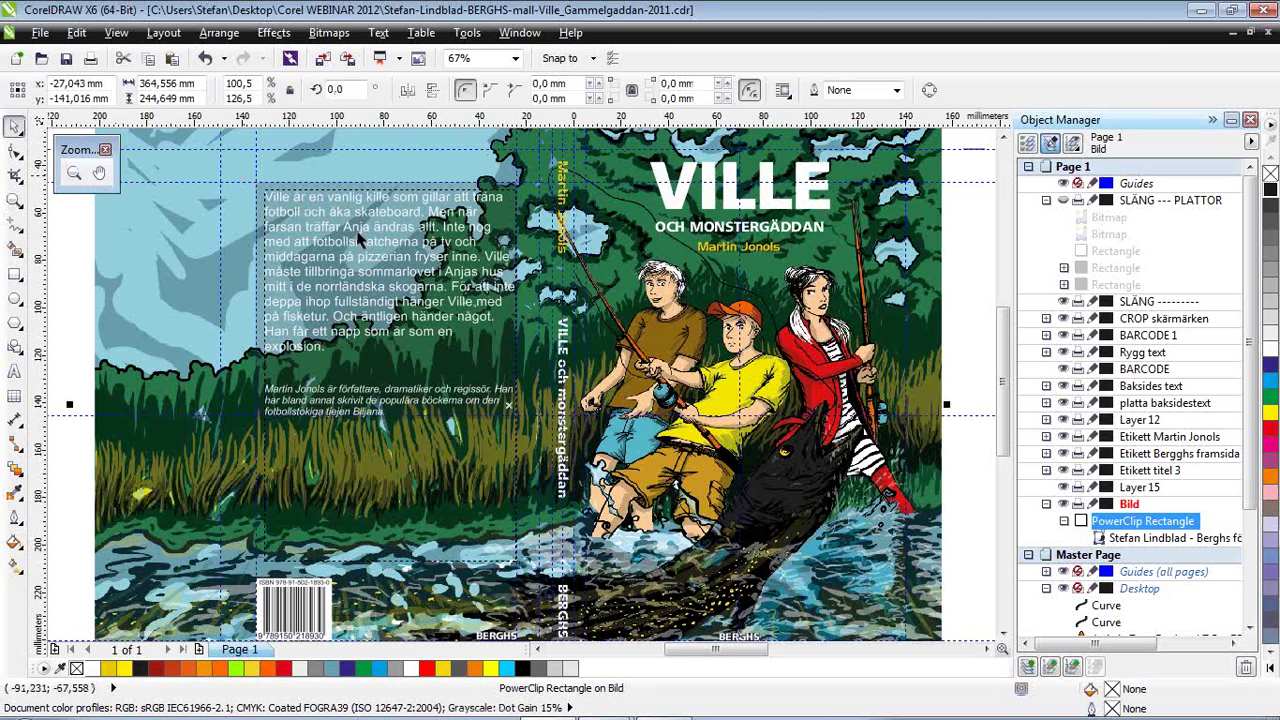
left_click(363, 235)
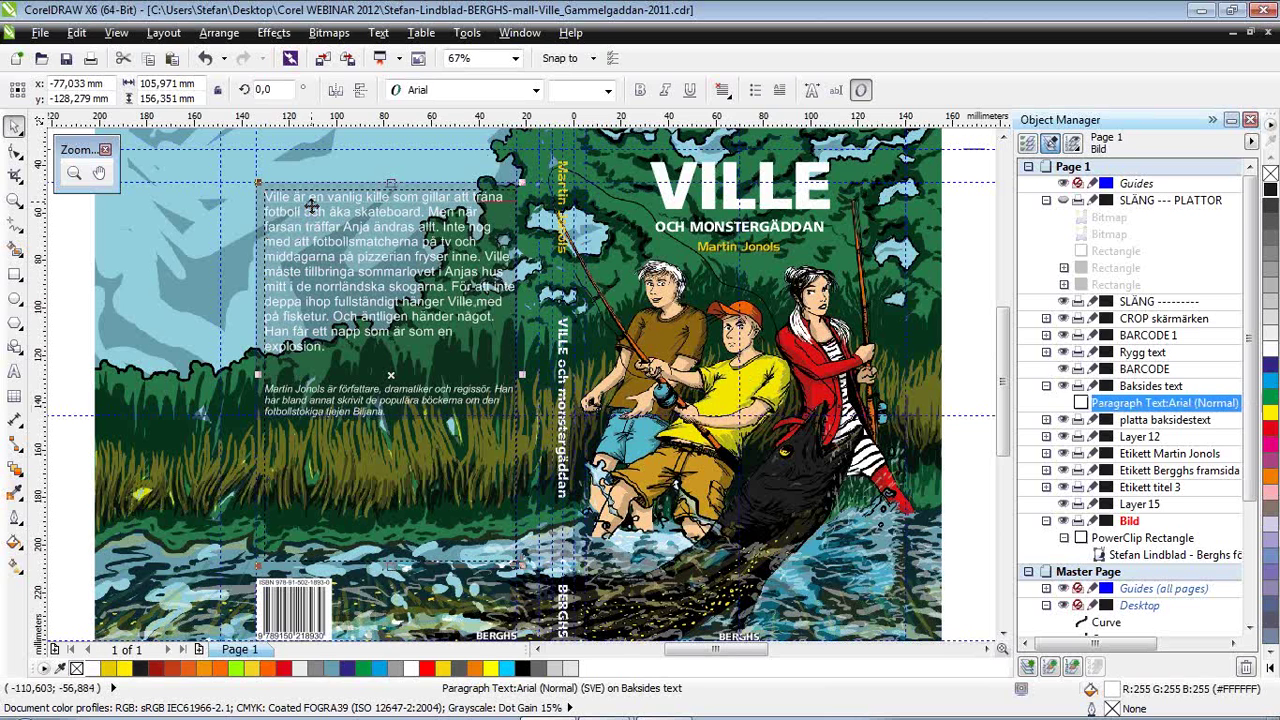
key("ctrl+q")
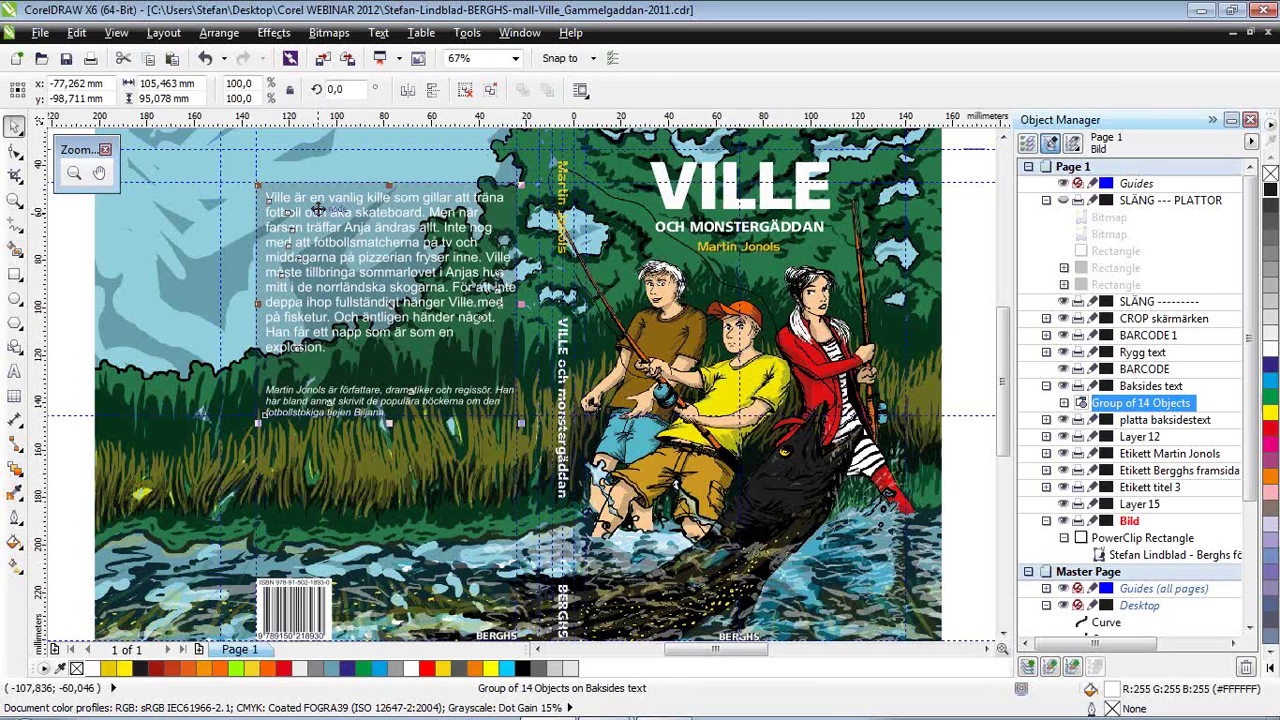
left_click(205, 59)
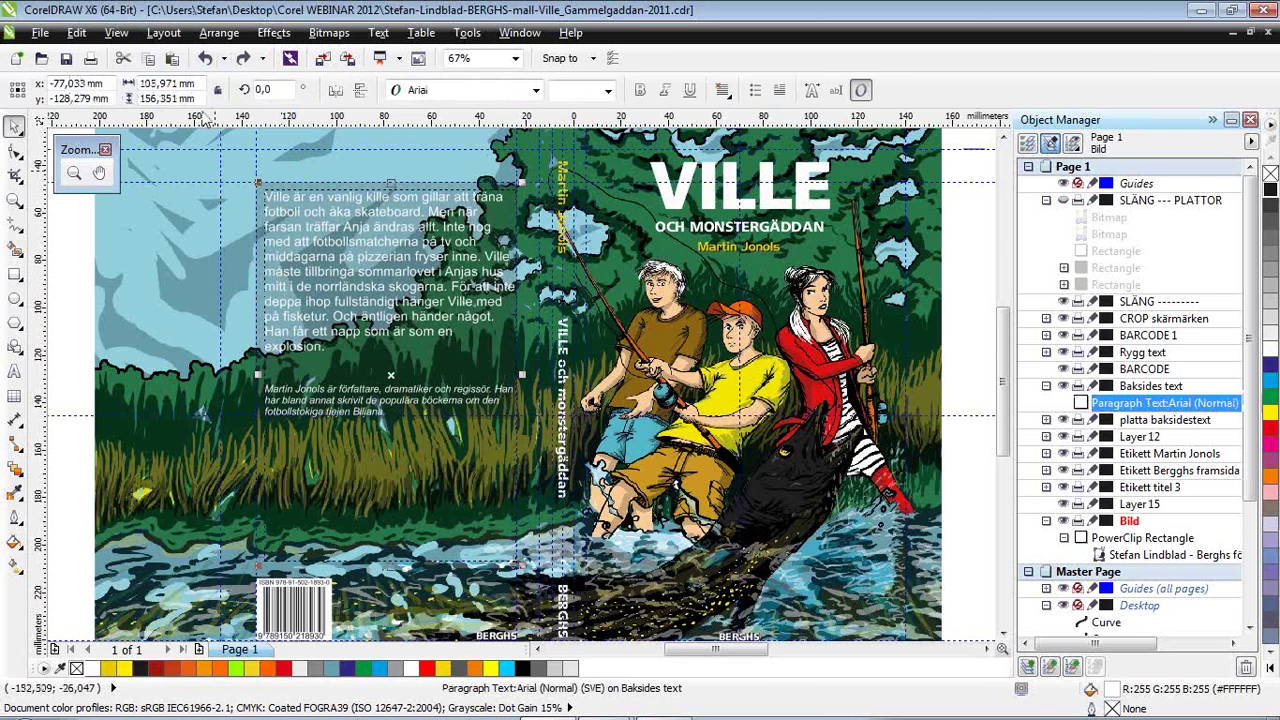
Look up the Convert To Curves command for the selected back cover text without applying it.
left_click(160, 32)
mouse_move(127, 35)
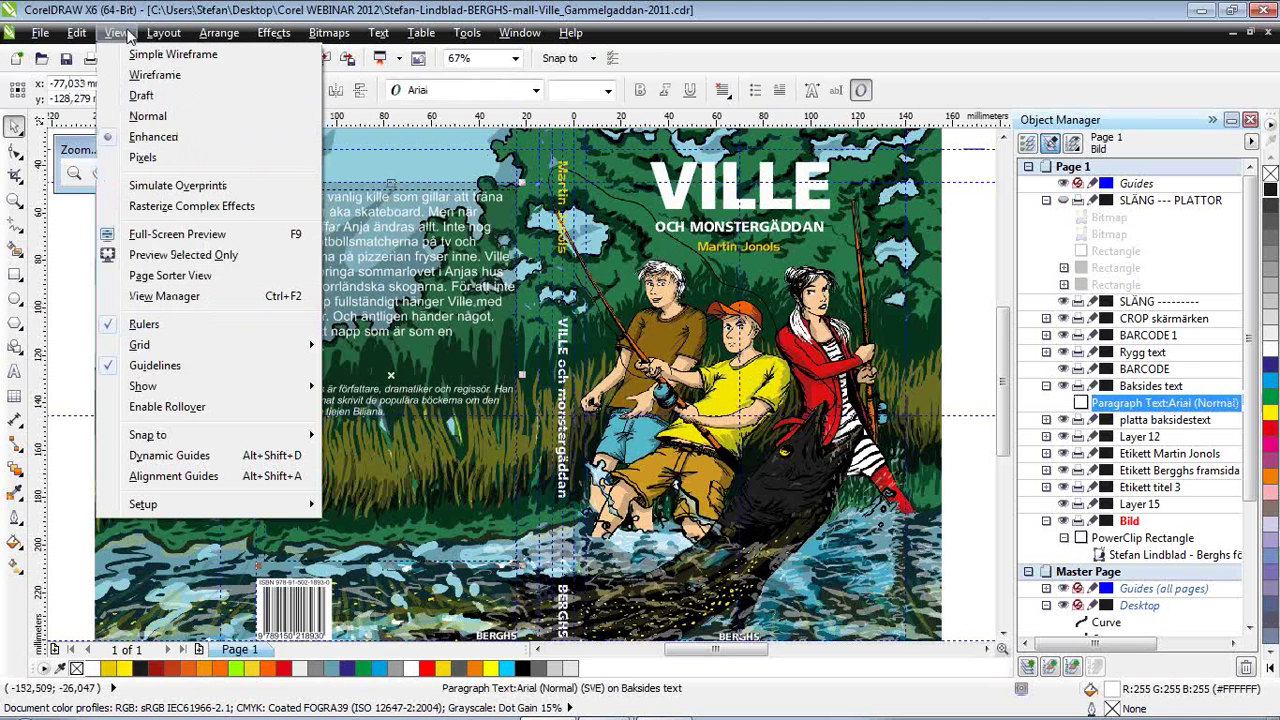
mouse_move(219, 33)
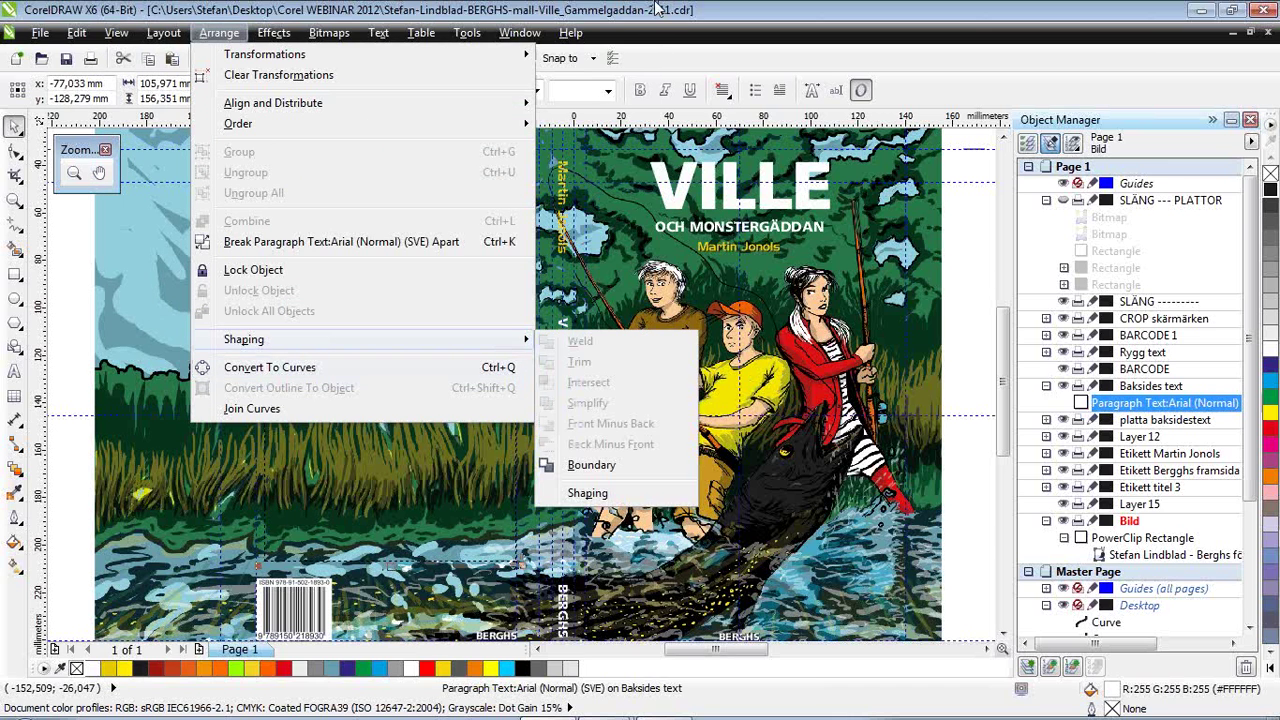
left_click(524, 205)
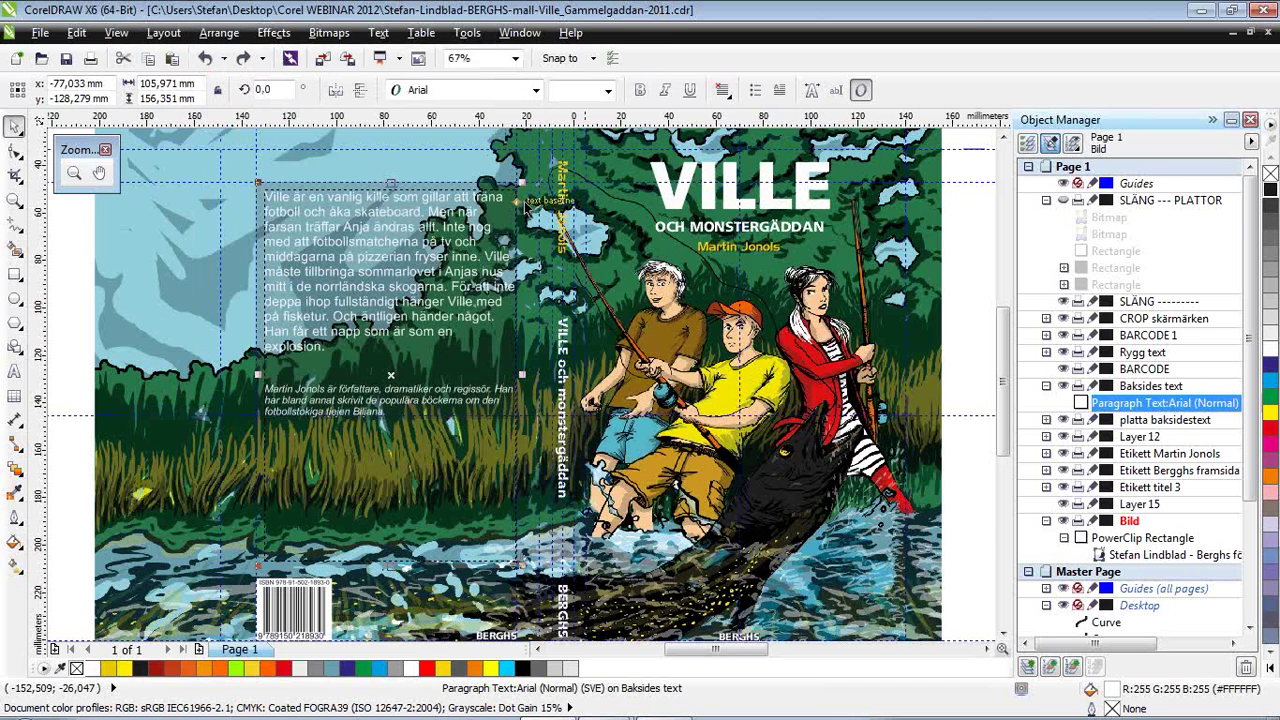
Select the VILLE title on the front cover and review the available file, export and publishing commands.
left_click(688, 208)
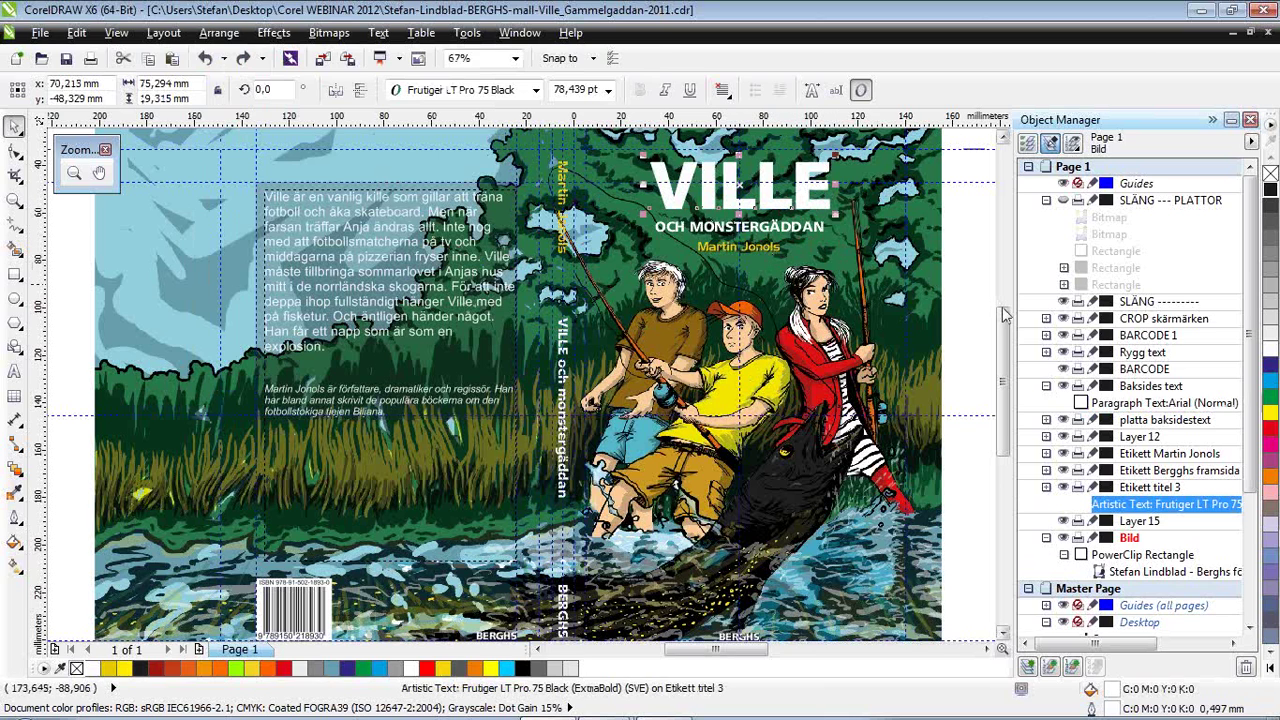
mouse_move(1003, 345)
left_mouse_down()
mouse_move(1003, 395)
mouse_move(1003, 338)
left_mouse_up()
mouse_move(731, 658)
left_mouse_down()
mouse_move(700, 658)
mouse_move(729, 658)
left_mouse_up()
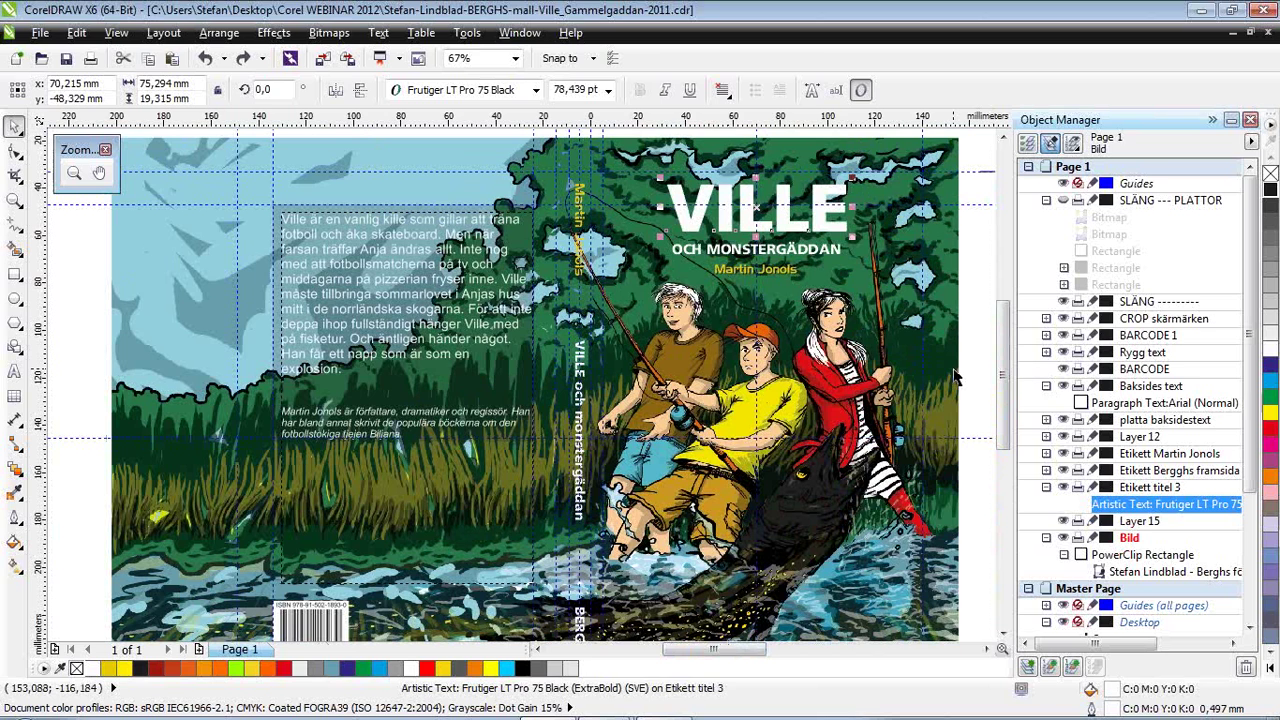
left_click(41, 33)
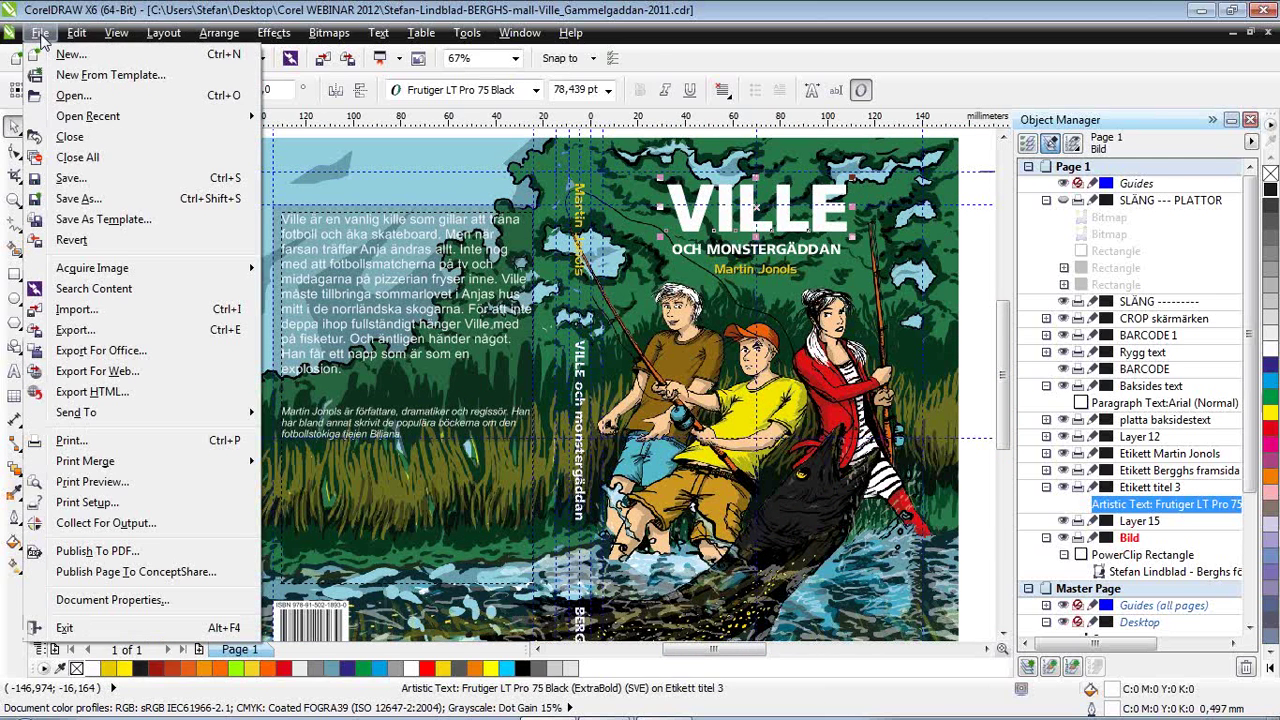
left_click(41, 33)
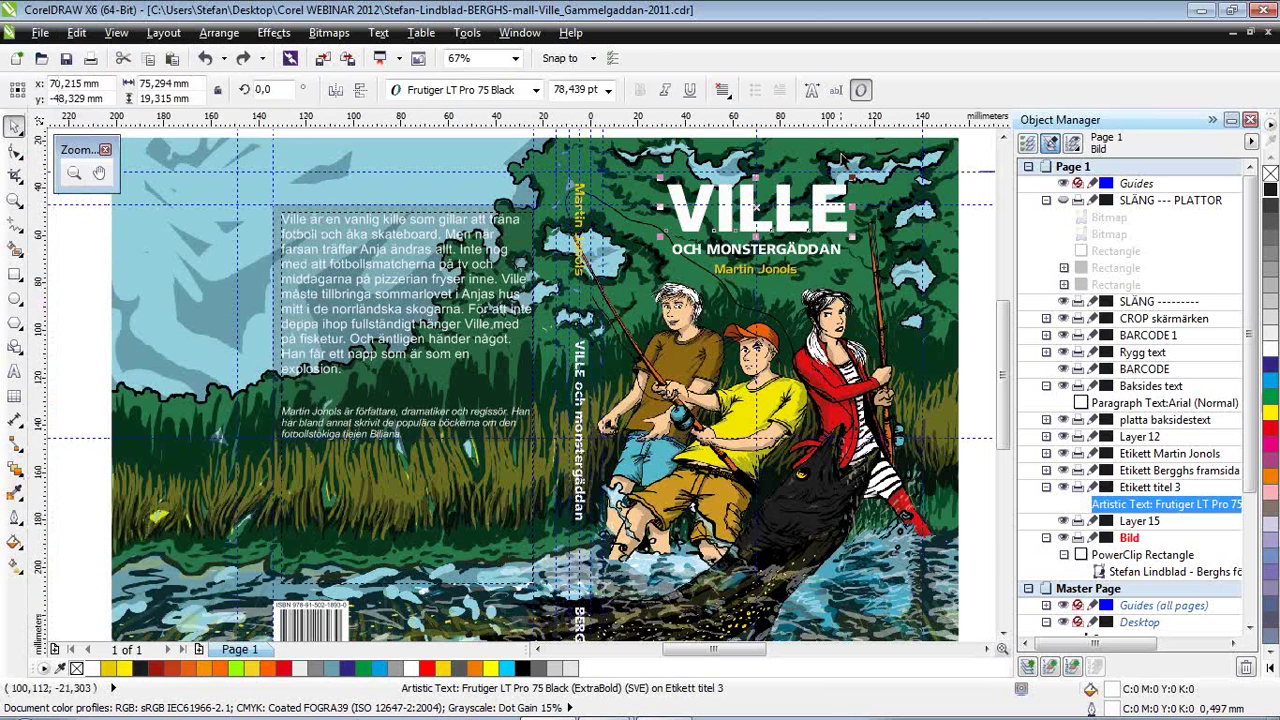
Start publishing the cover document to PDF and choose the PDF/X-3 preset.
left_click(41, 33)
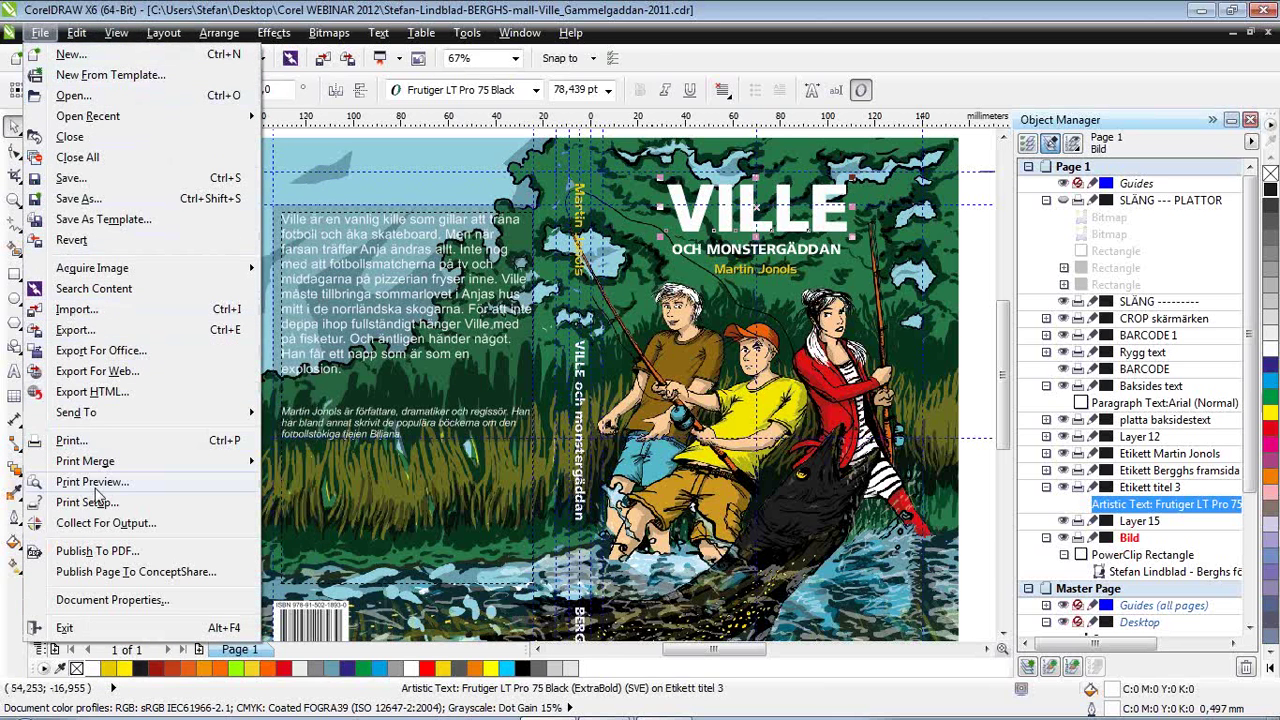
left_click(97, 551)
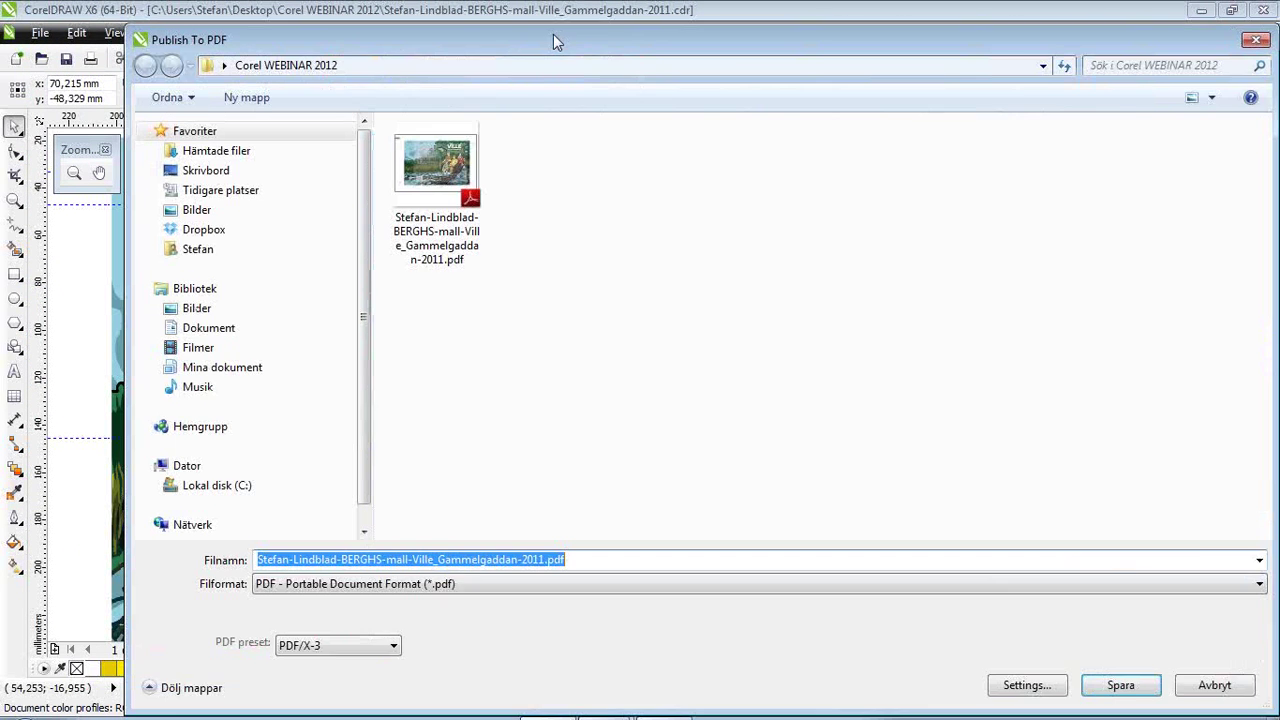
left_click_drag(553, 34, 478, 35)
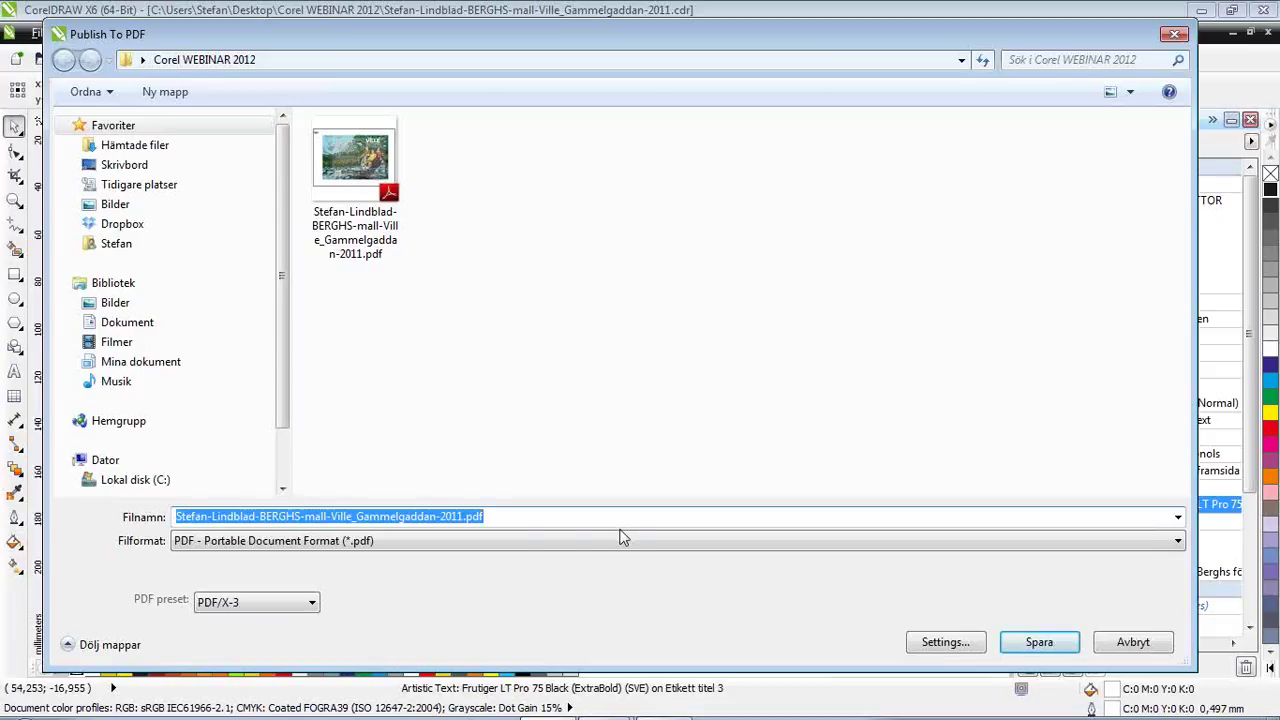
left_click(248, 603)
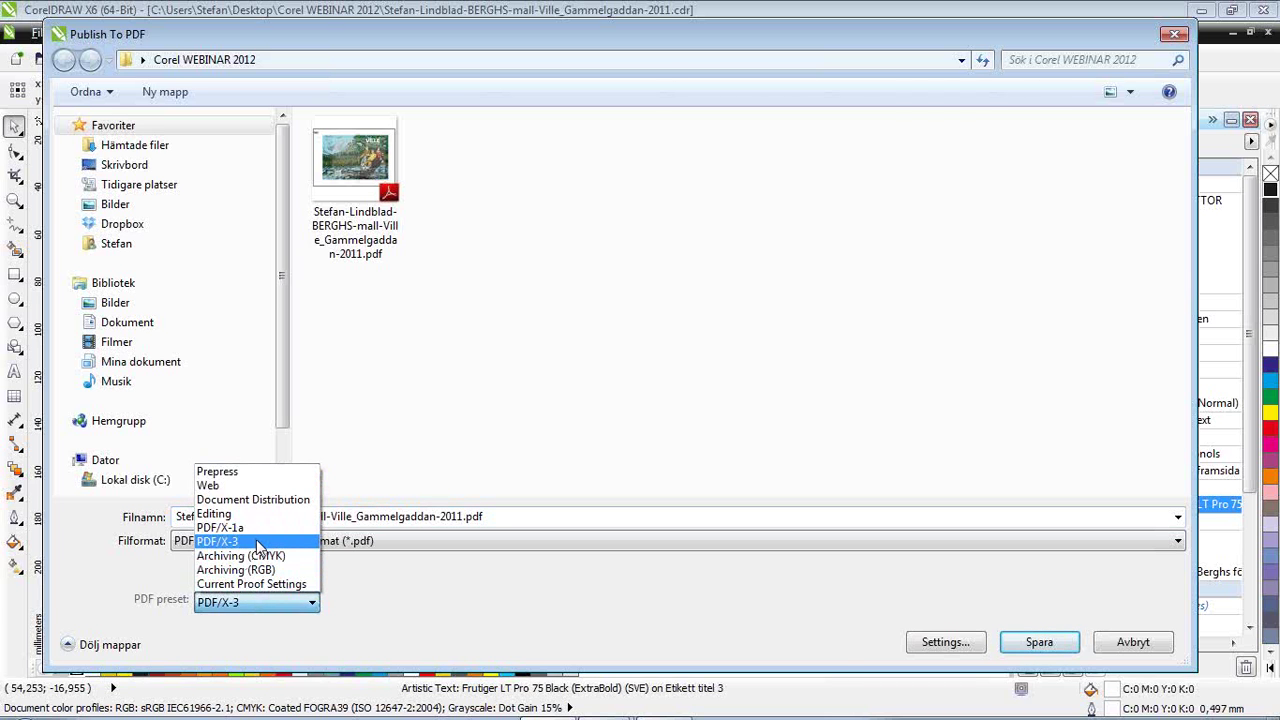
left_click(257, 545)
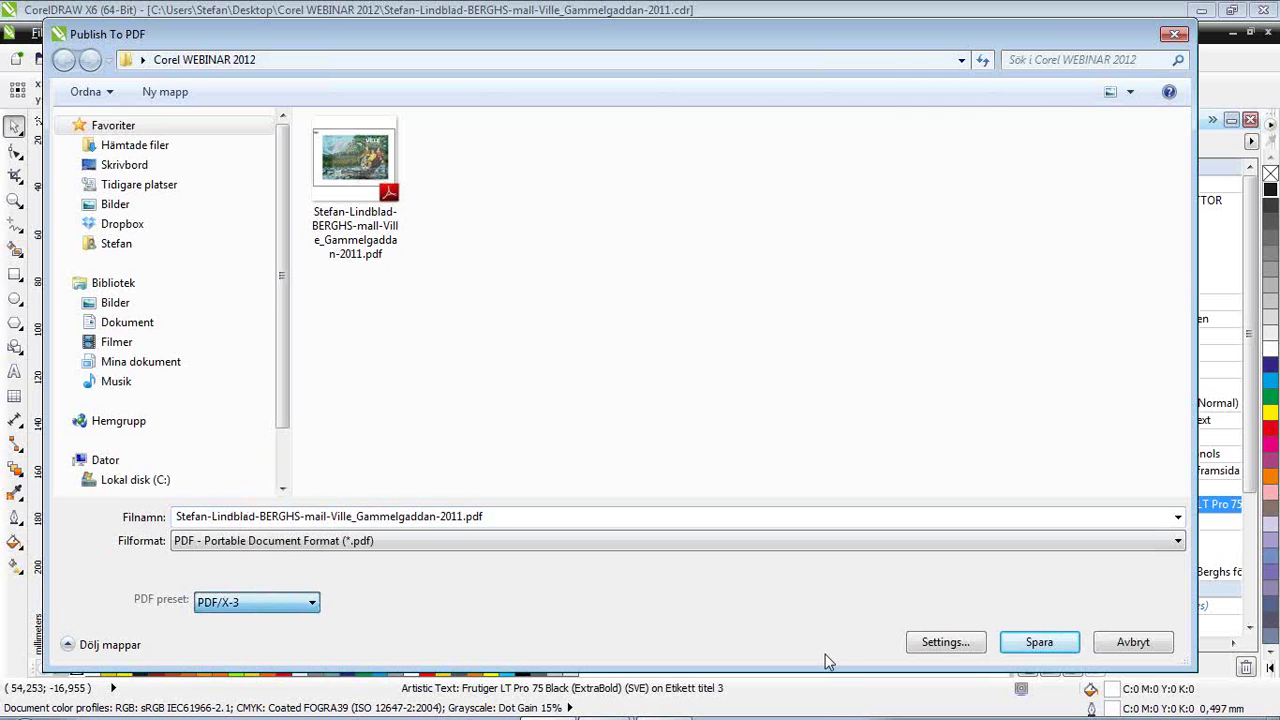
Review the preflight issues and general options in the PDF settings, then leave the PDF publishing without saving.
left_click(944, 642)
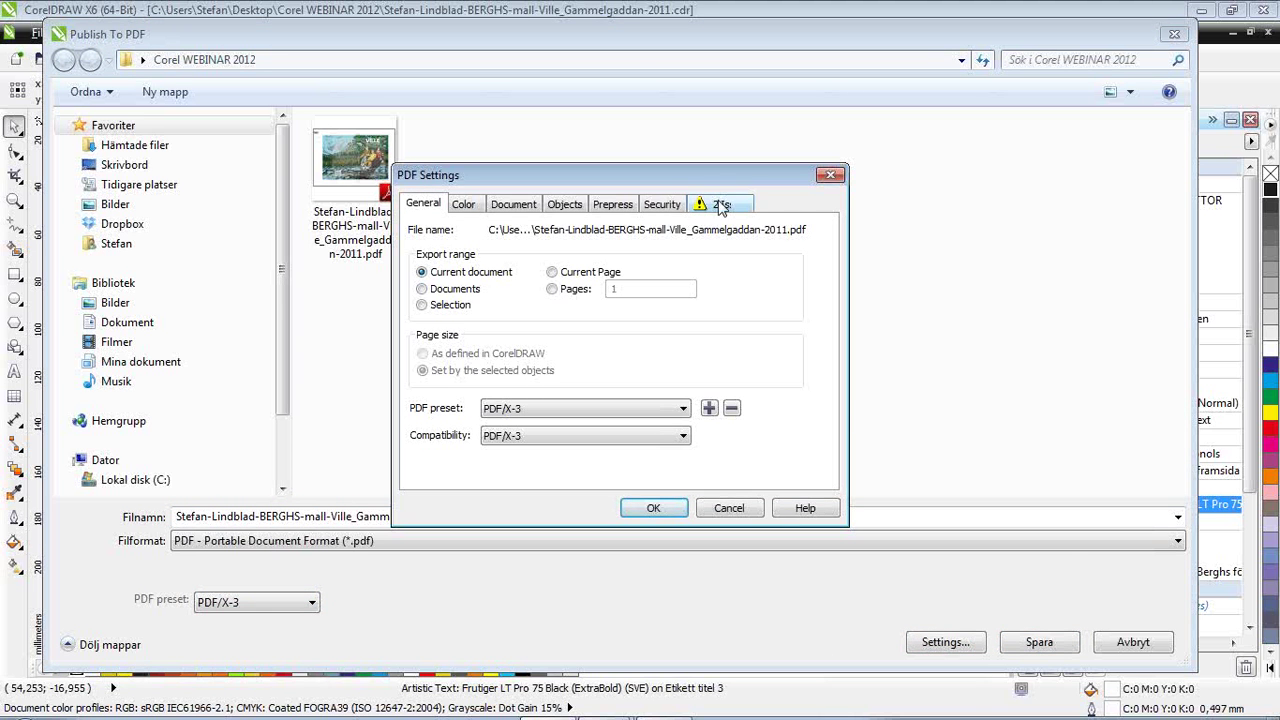
left_click(722, 205)
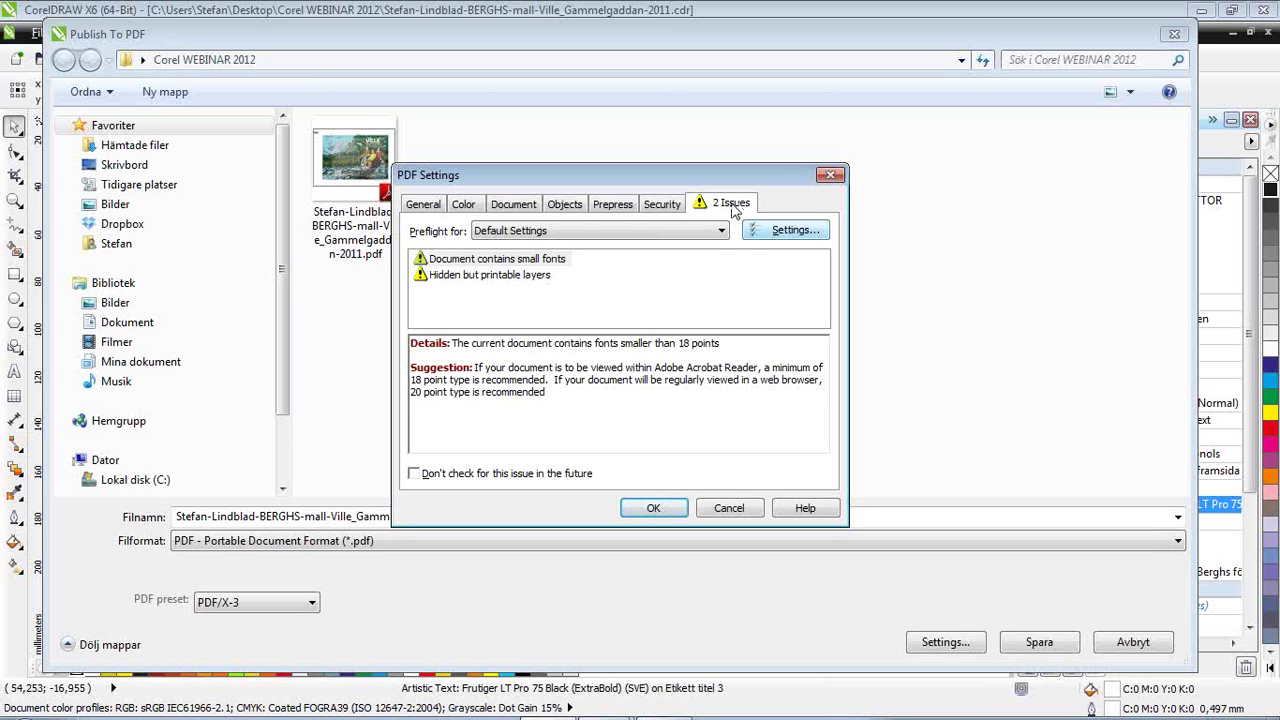
left_click(663, 212)
left_click(726, 208)
left_click(430, 213)
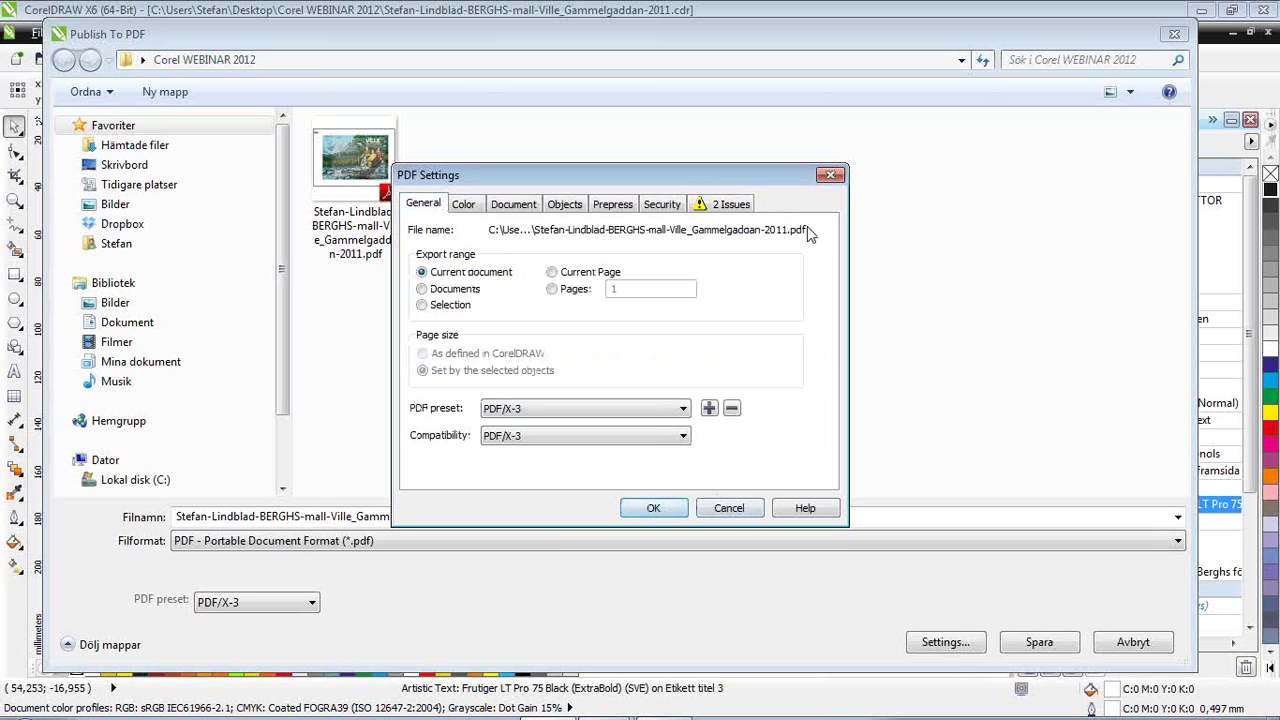
left_click(832, 176)
left_click(1183, 40)
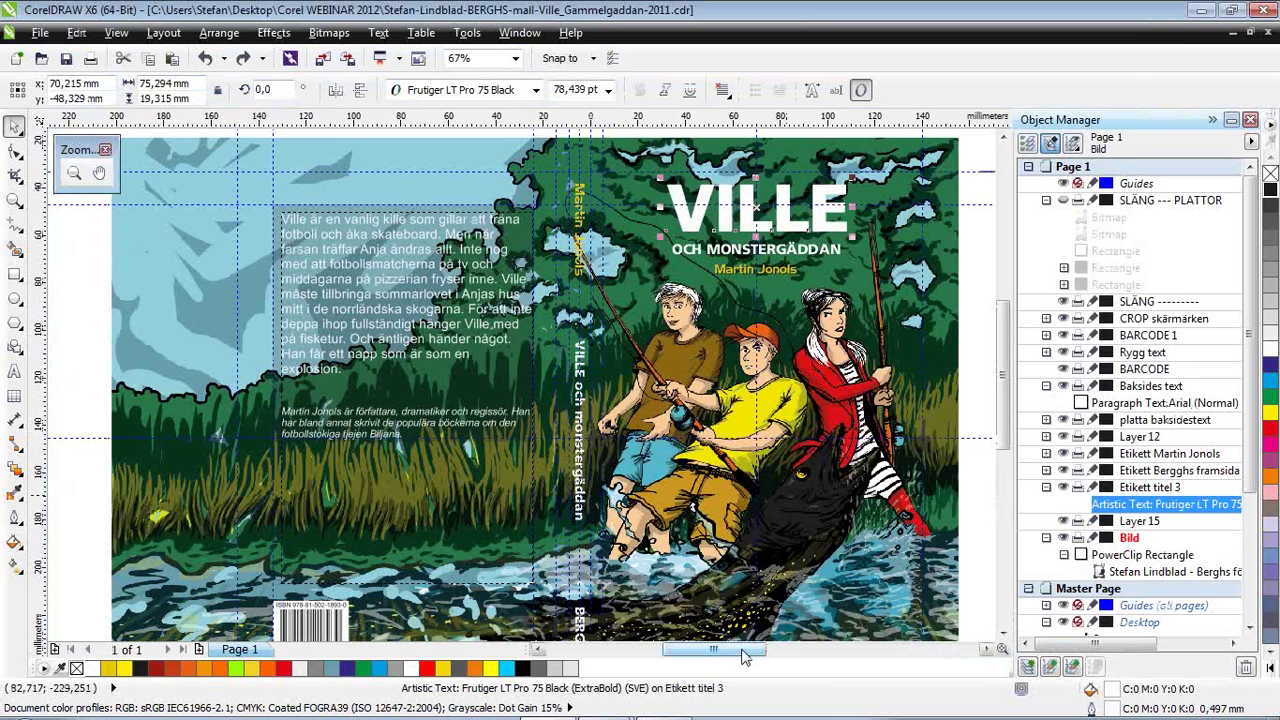
Show the SLÄNG --- PLATTOR layer with the printed book photos beside the page.
left_click_drag(743, 655, 878, 628)
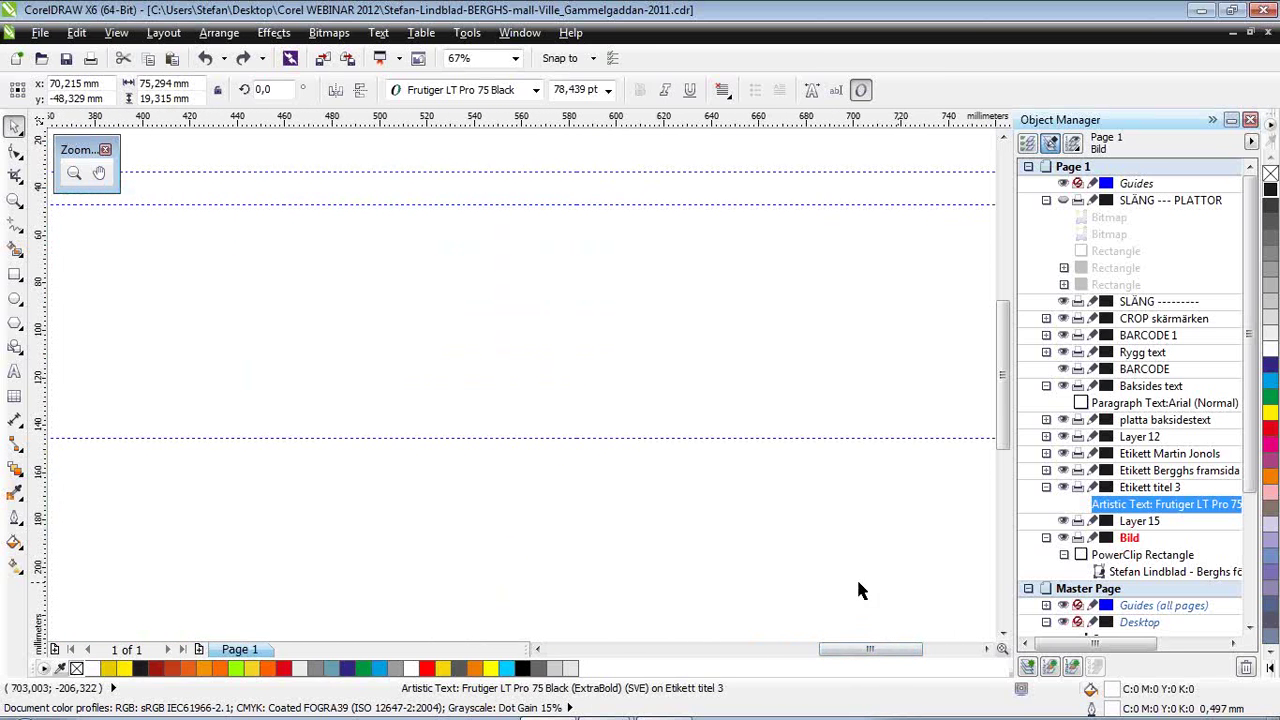
scroll(845, 575, "down", 2)
scroll(852, 570, "down", 2)
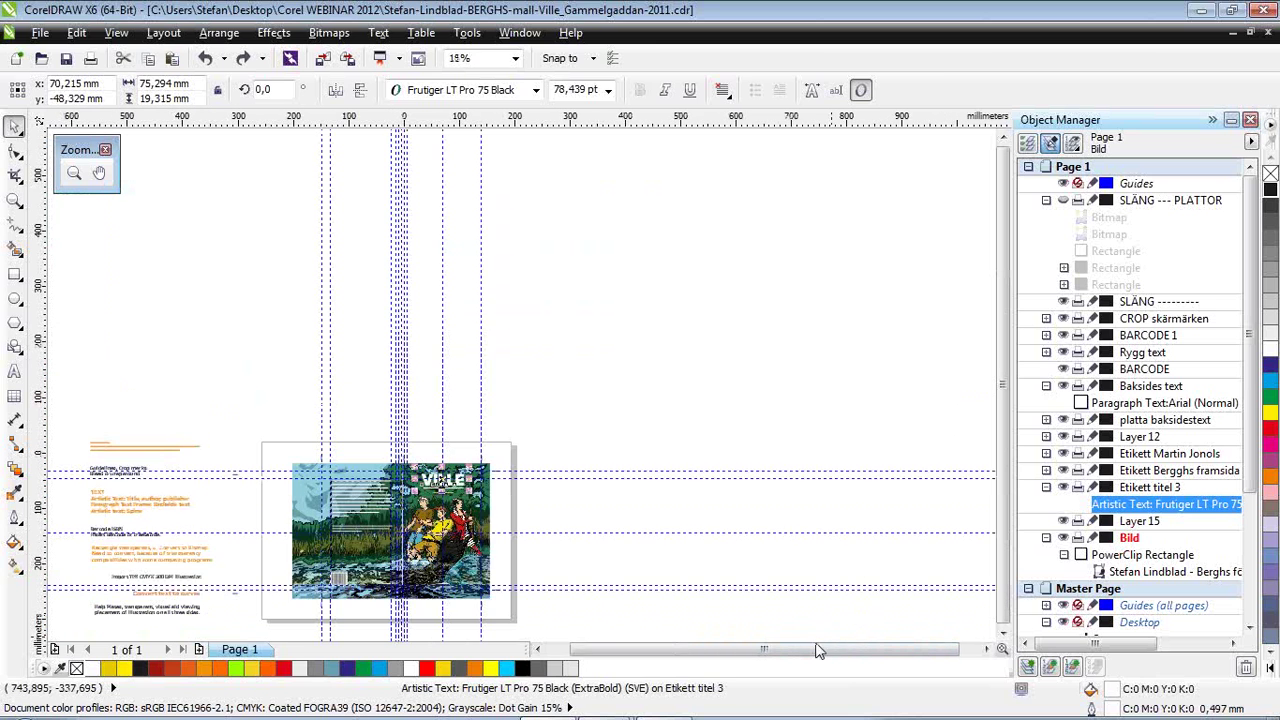
left_click(1064, 200)
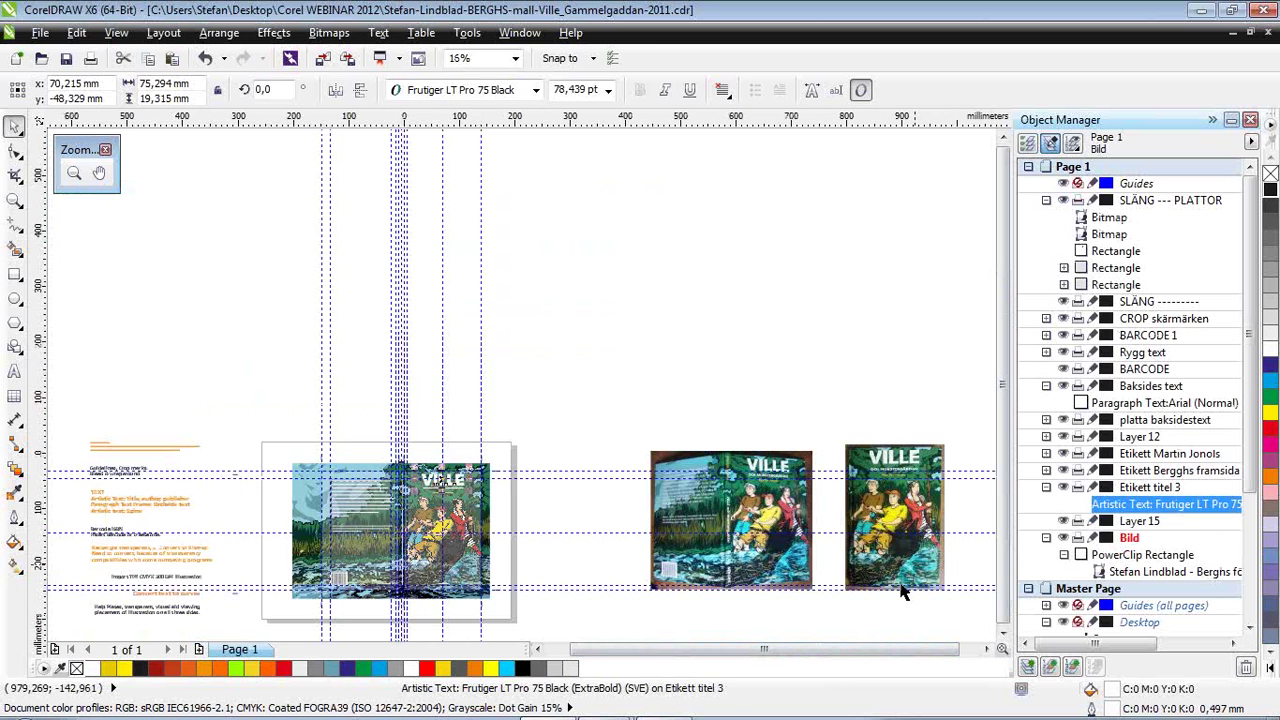
Hide the Guides (all pages) layer of the master page.
scroll(937, 580, "left", 2)
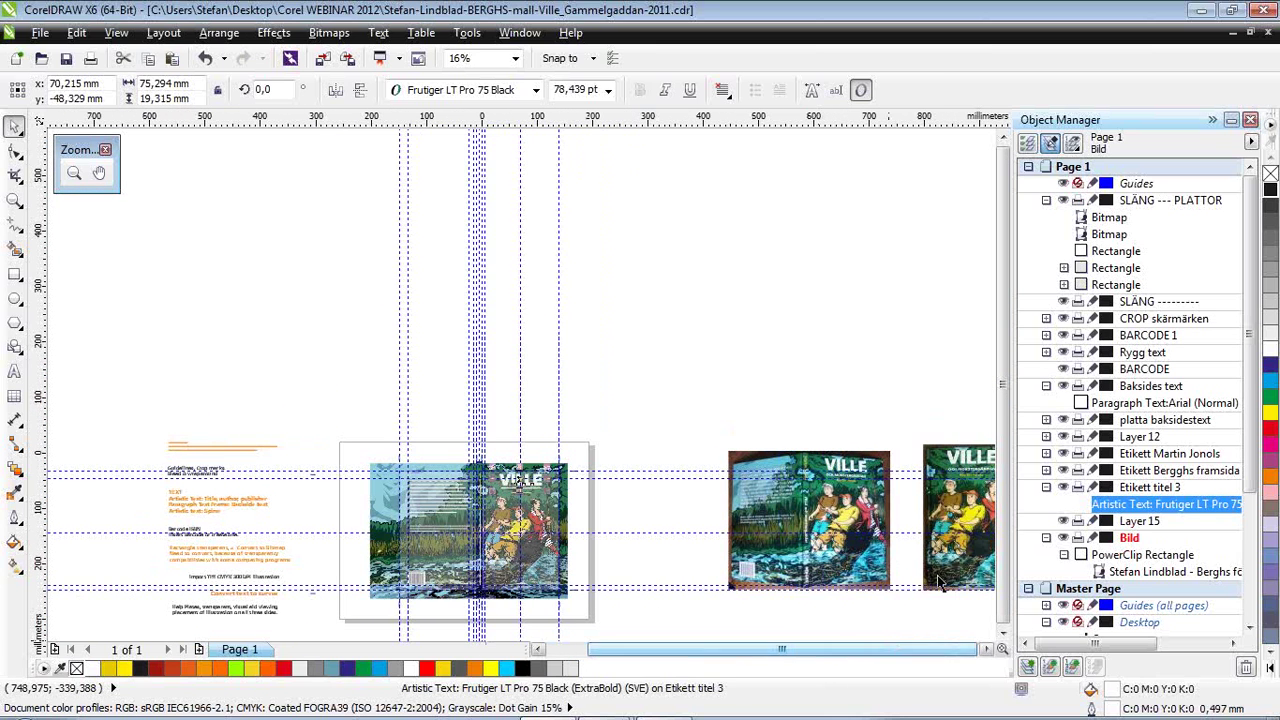
left_click(985, 649)
left_click(985, 650)
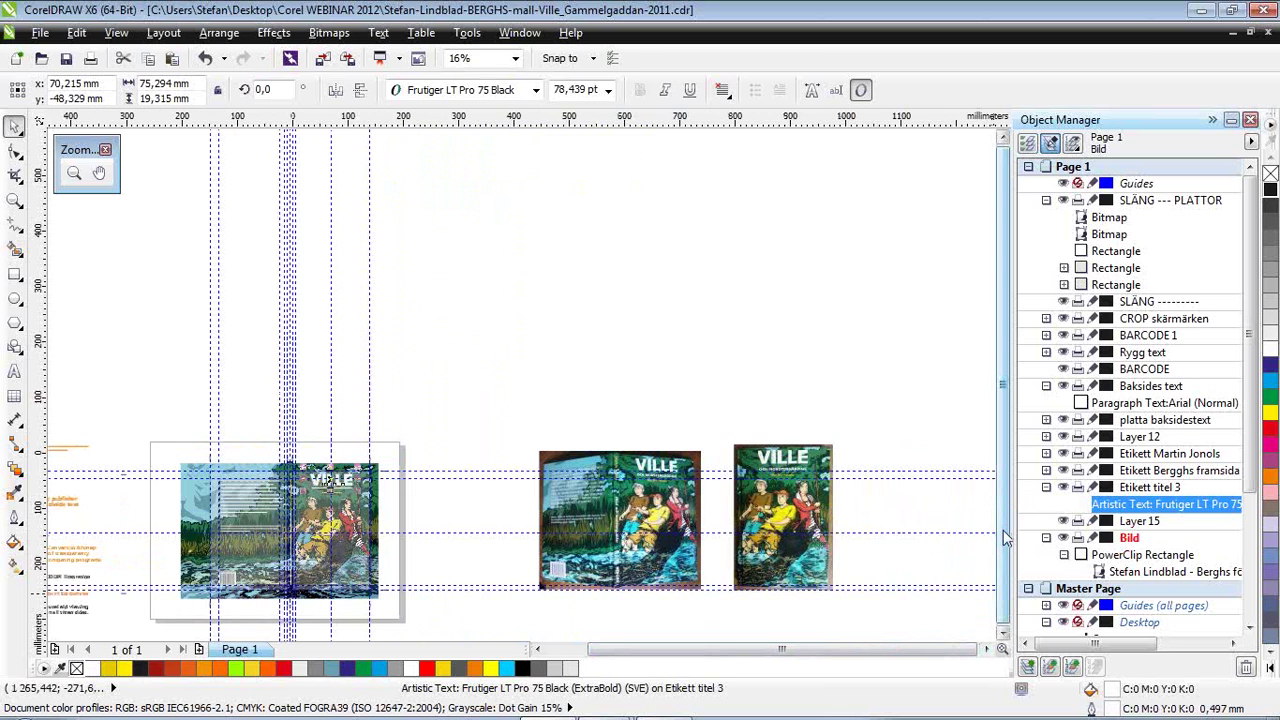
left_click(1064, 606)
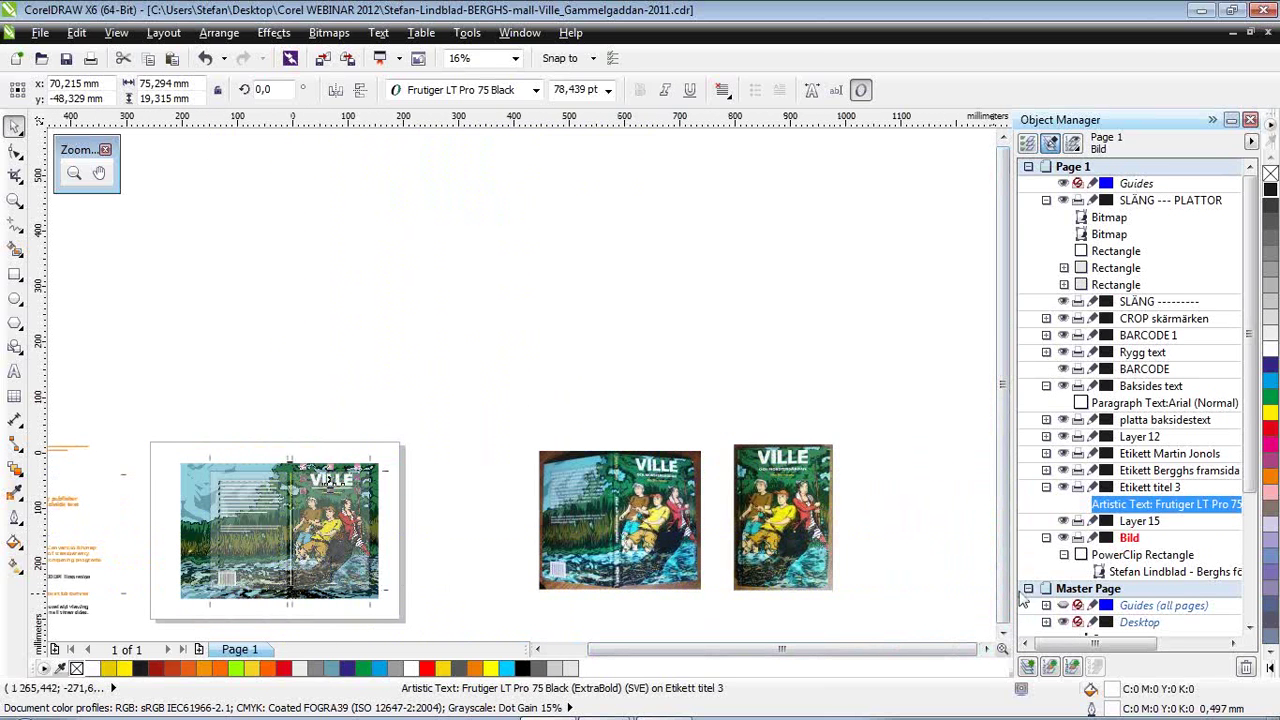
left_click(1002, 632)
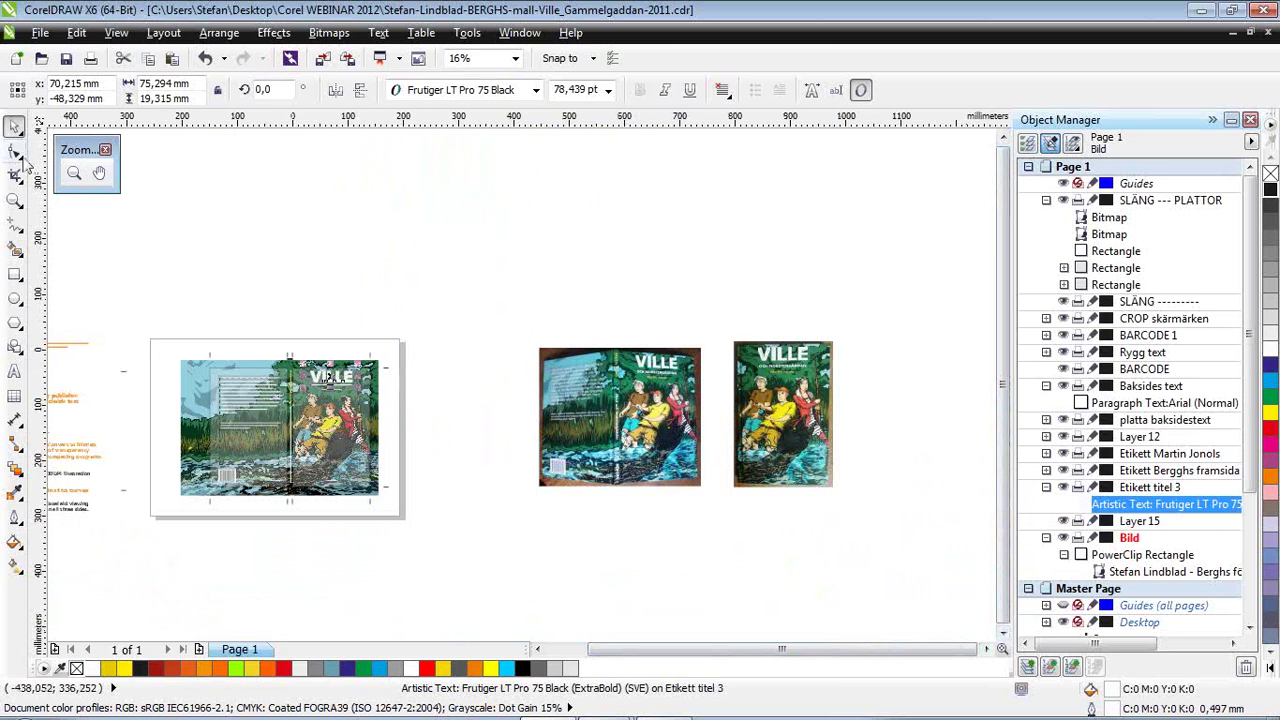
Examine the two printed book photos up close and collapse the Object Manager for more viewing room.
left_click(73, 172)
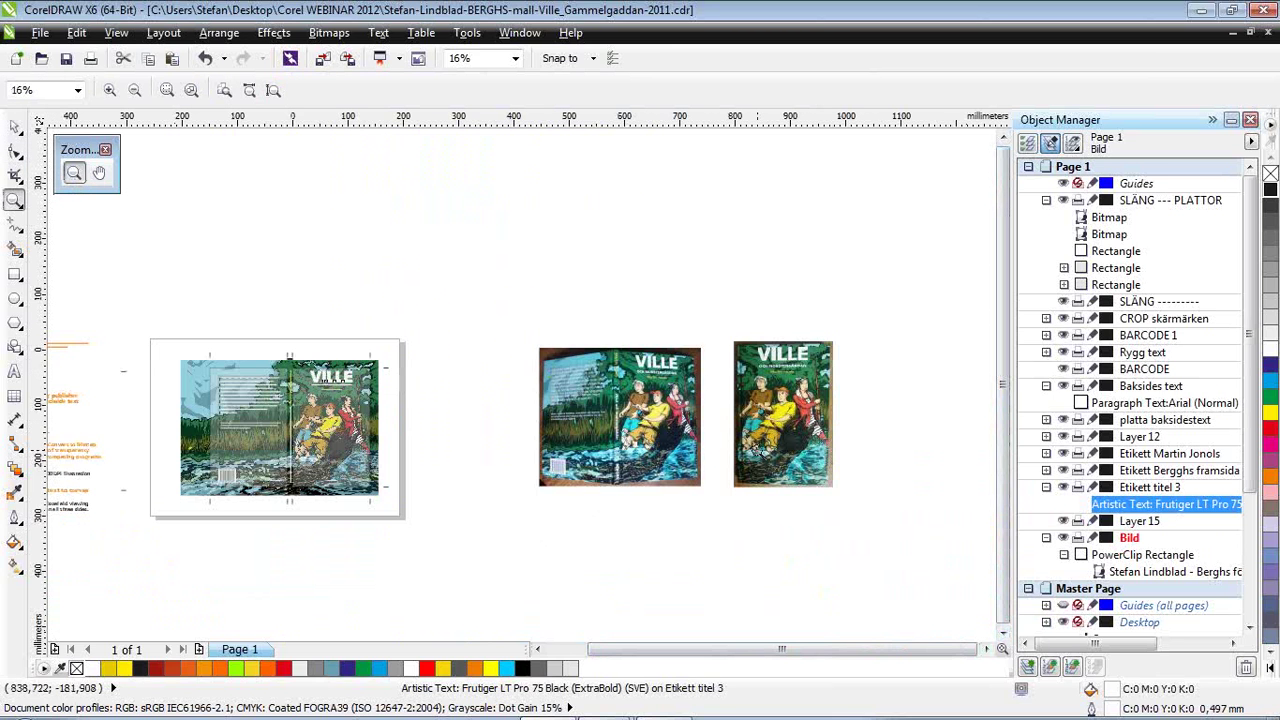
left_click(756, 450)
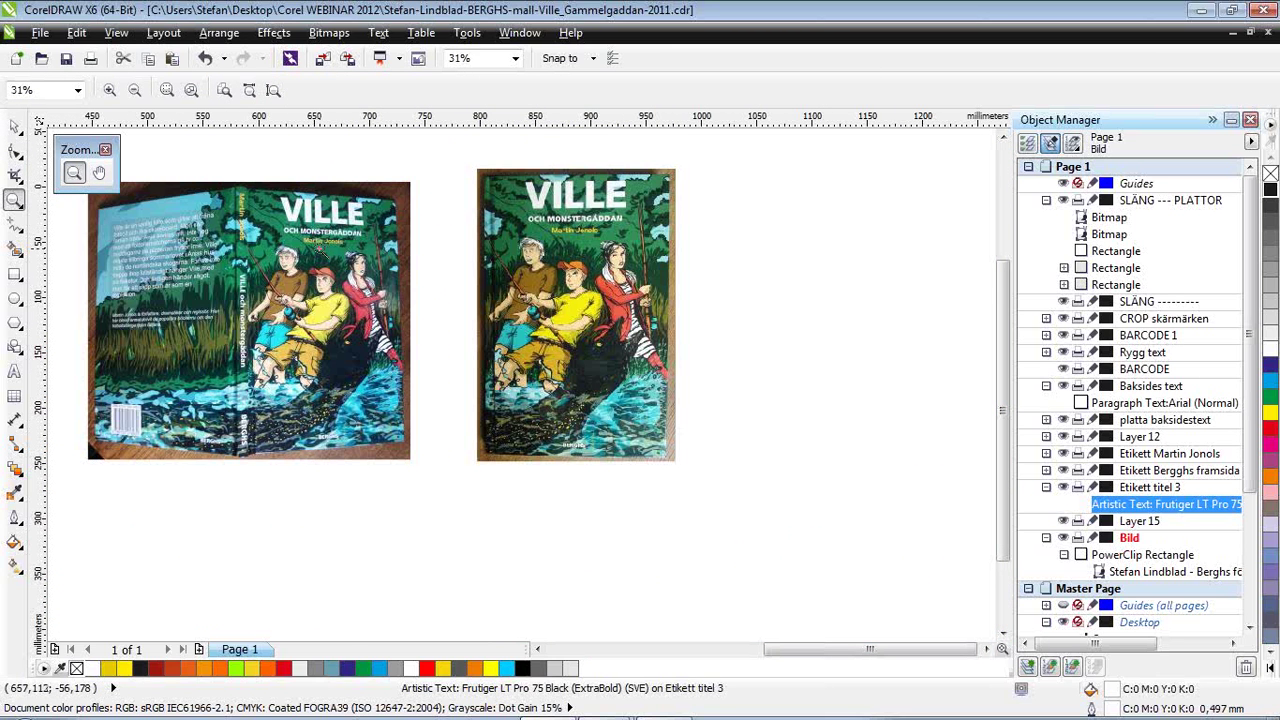
left_click(320, 253)
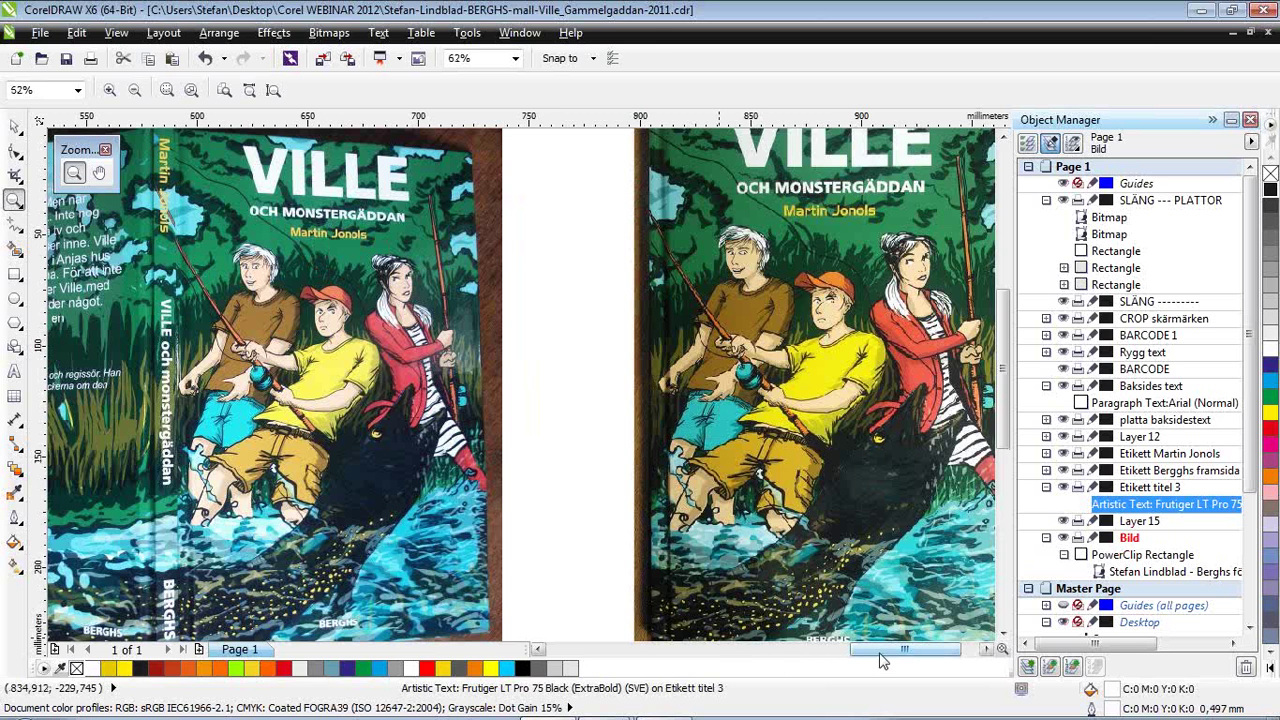
left_click_drag(881, 652, 897, 652)
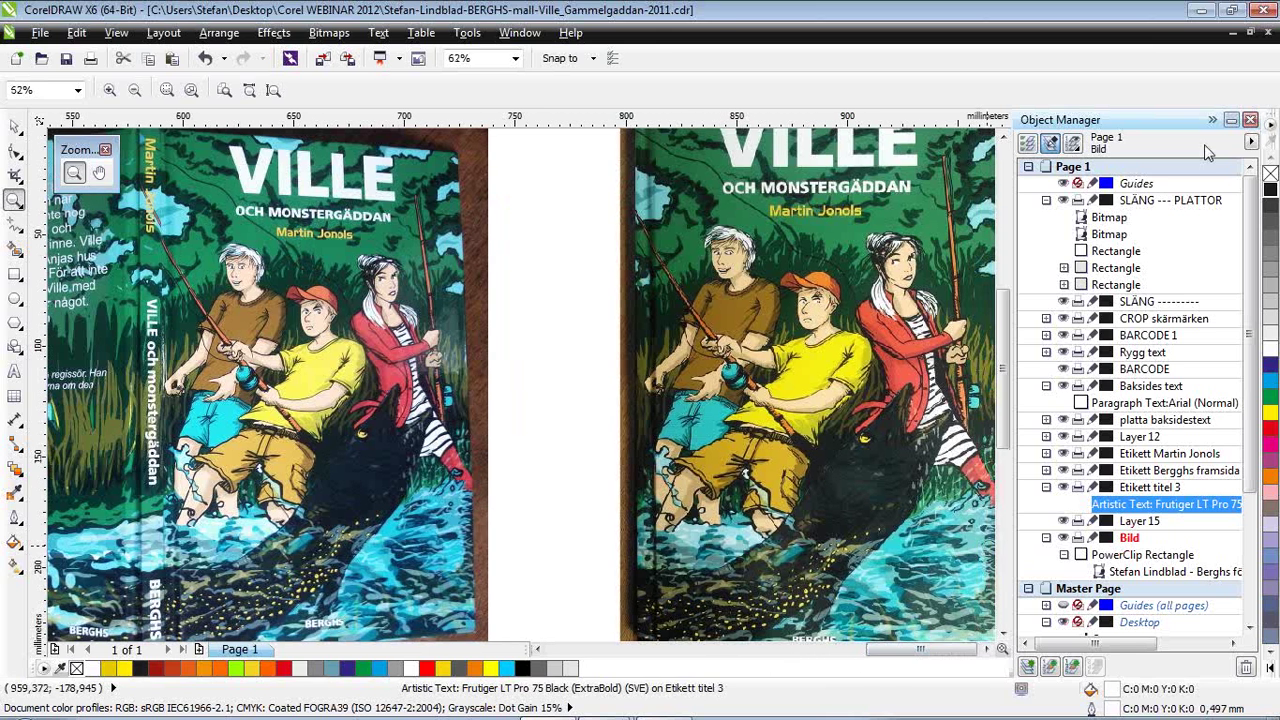
left_click(1212, 120)
left_click(1212, 120)
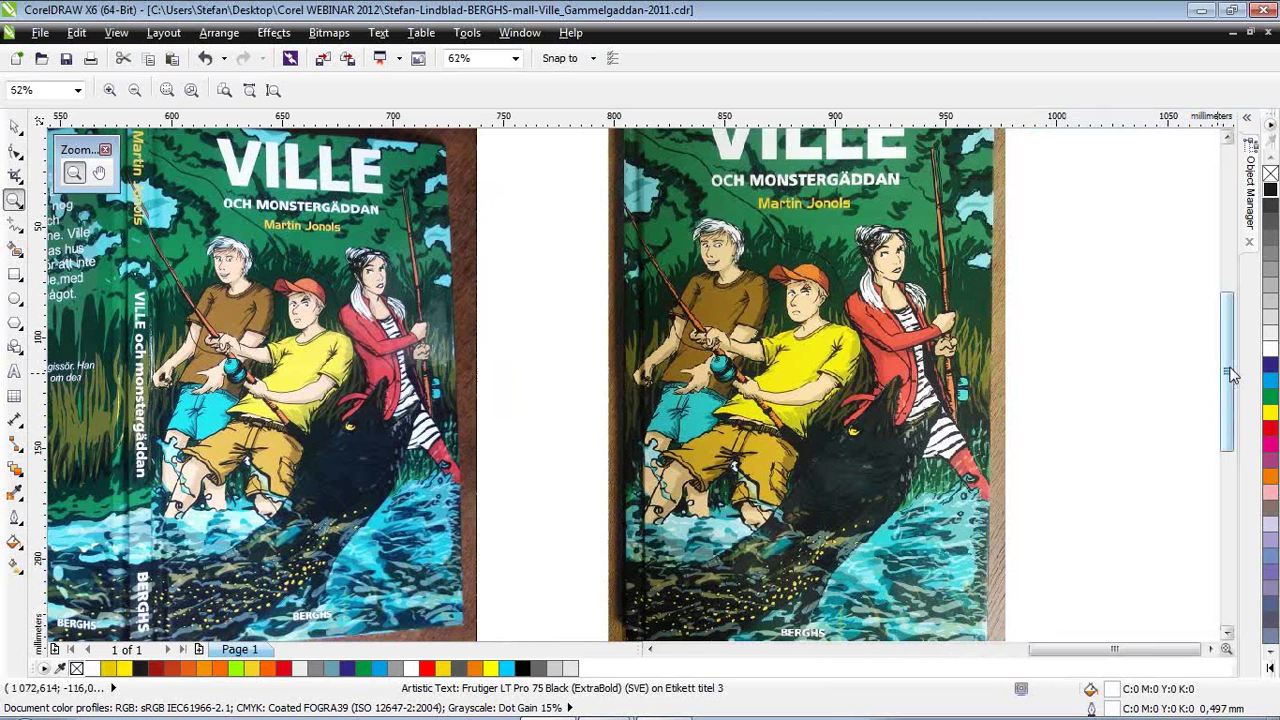
left_click_drag(1232, 374, 1232, 362)
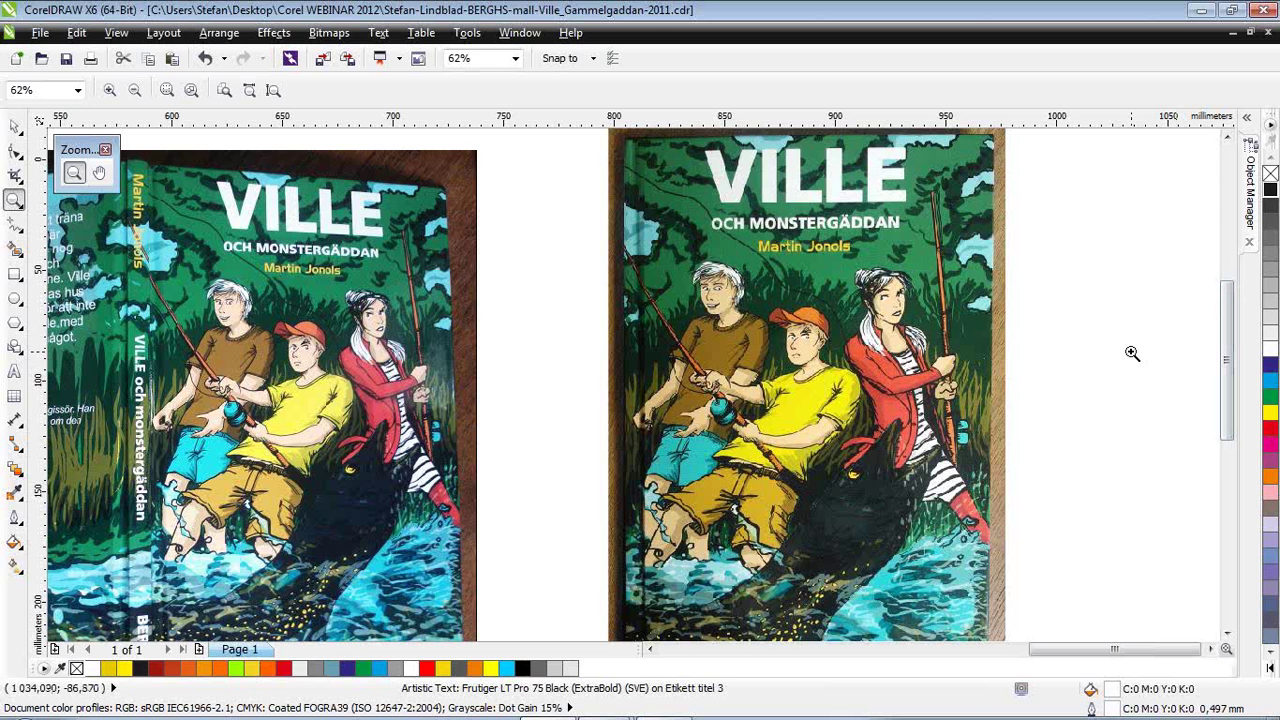
key("F3")
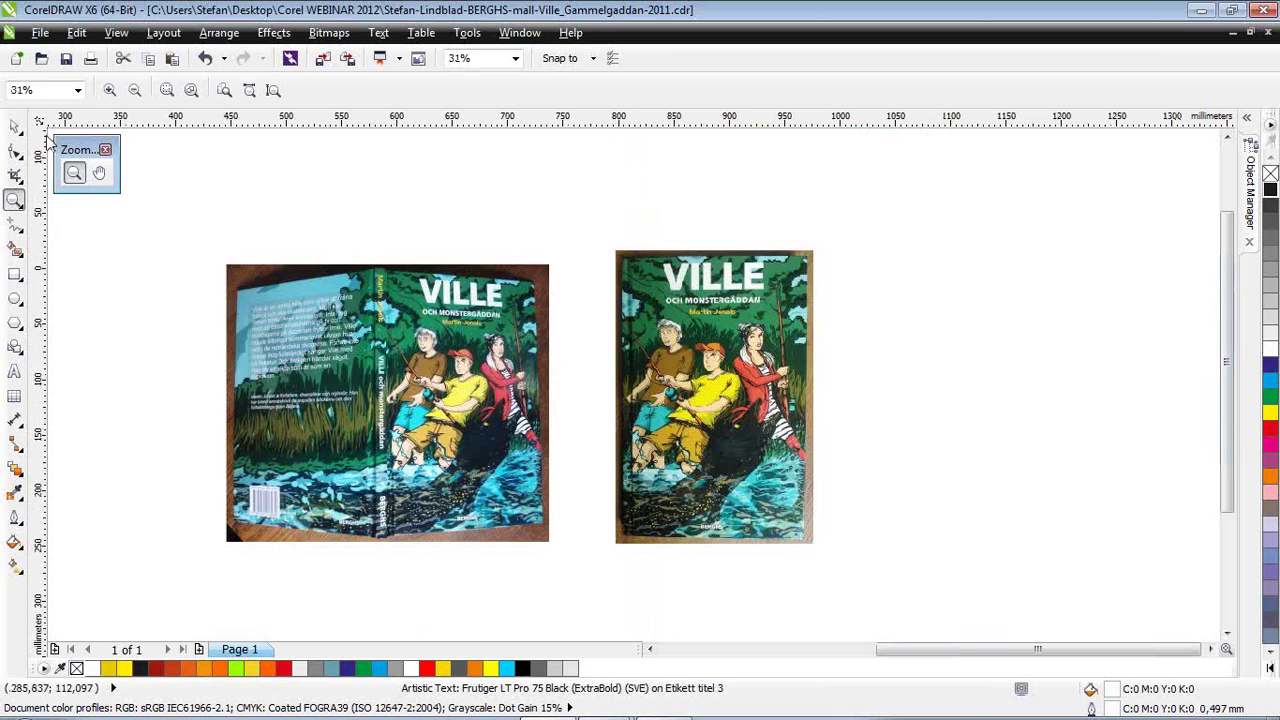
Select the open book photo, compare the printed book with the cover layout, and clear the selection.
left_click(15, 126)
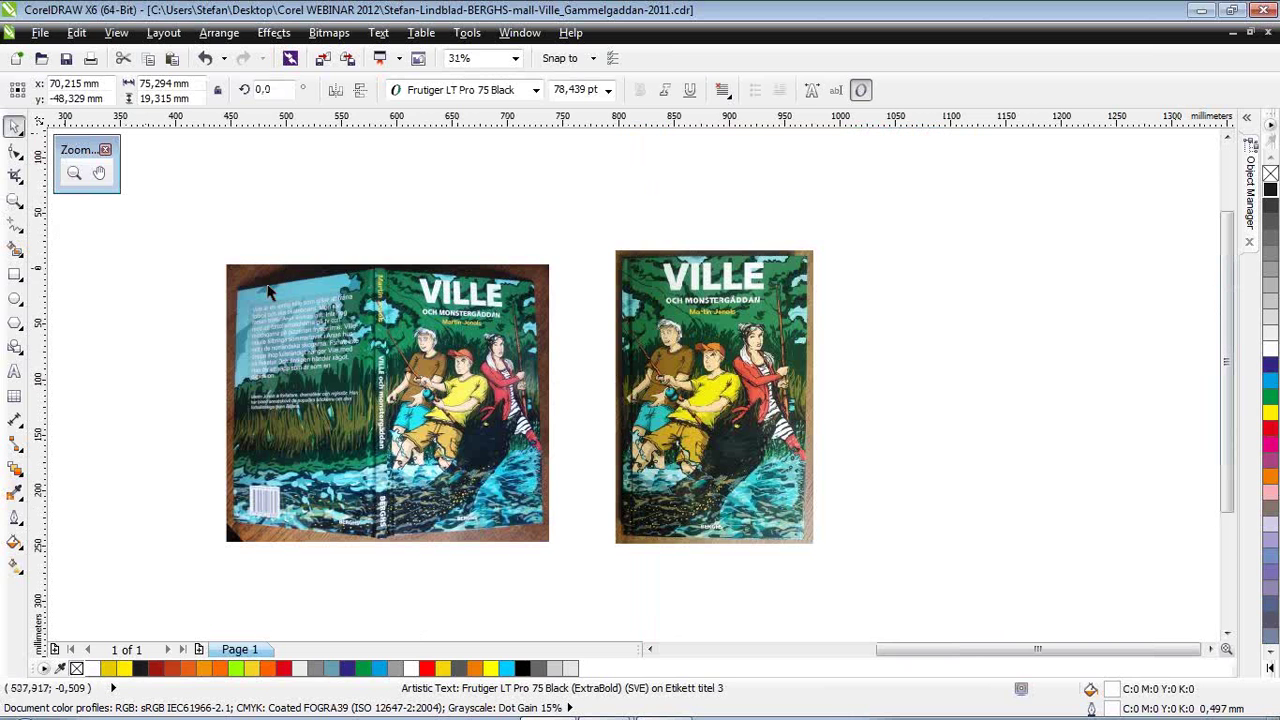
left_click(418, 350)
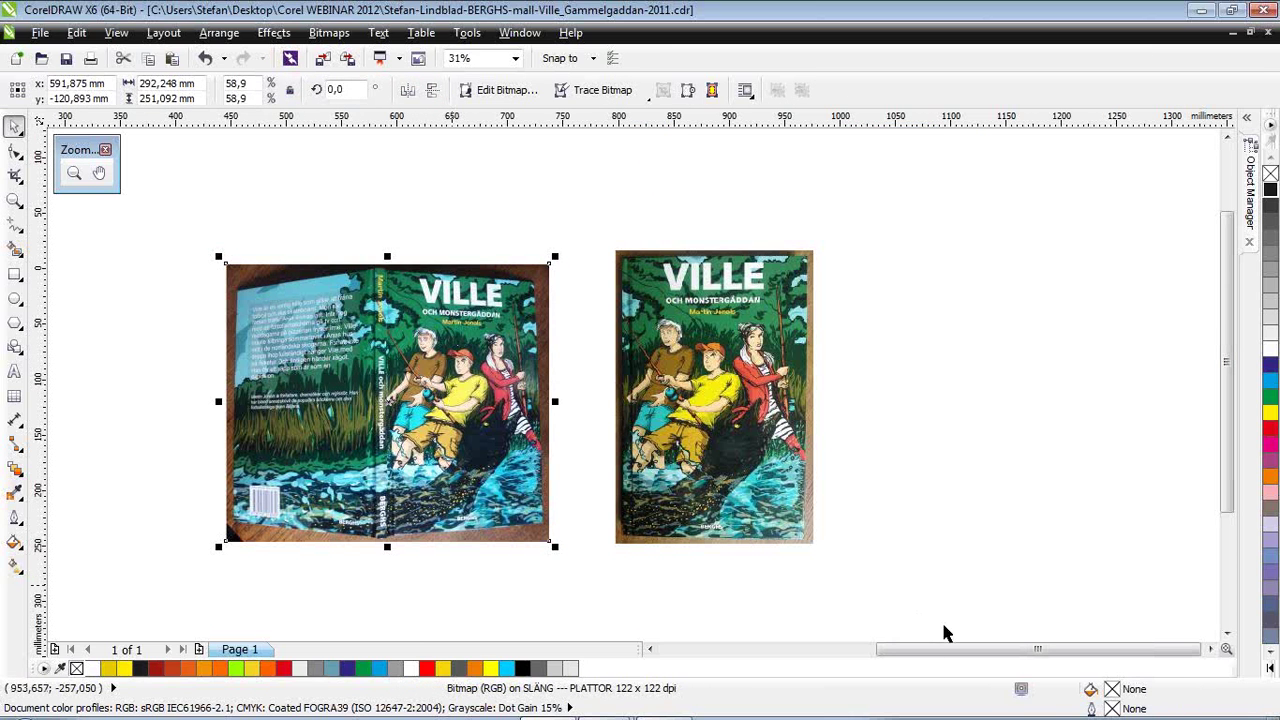
left_click_drag(988, 654, 854, 666)
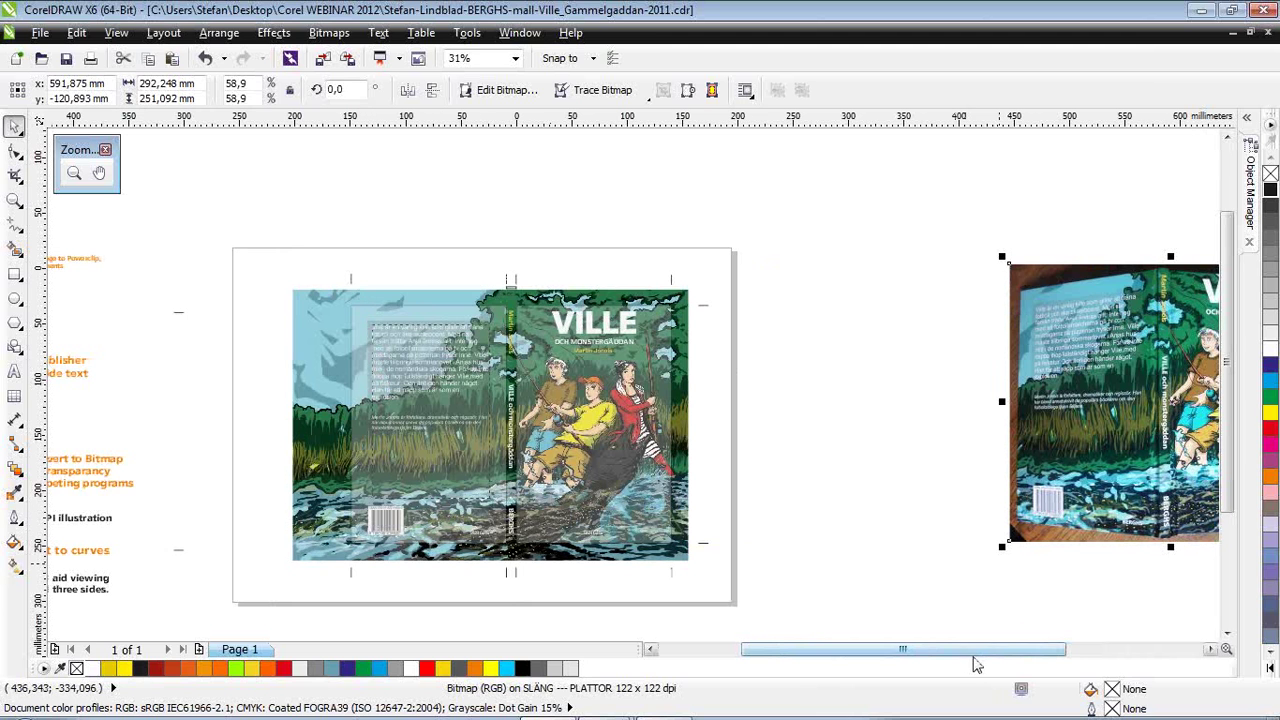
left_click_drag(975, 654, 1114, 667)
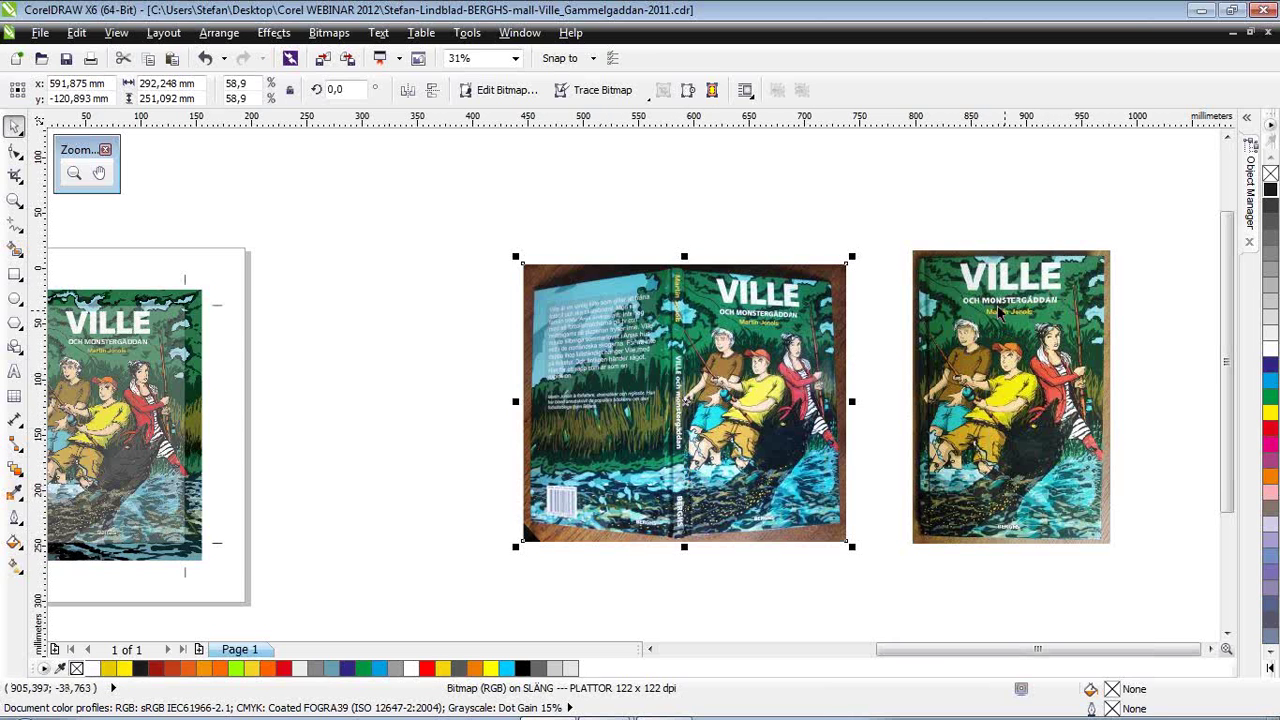
left_click(886, 490)
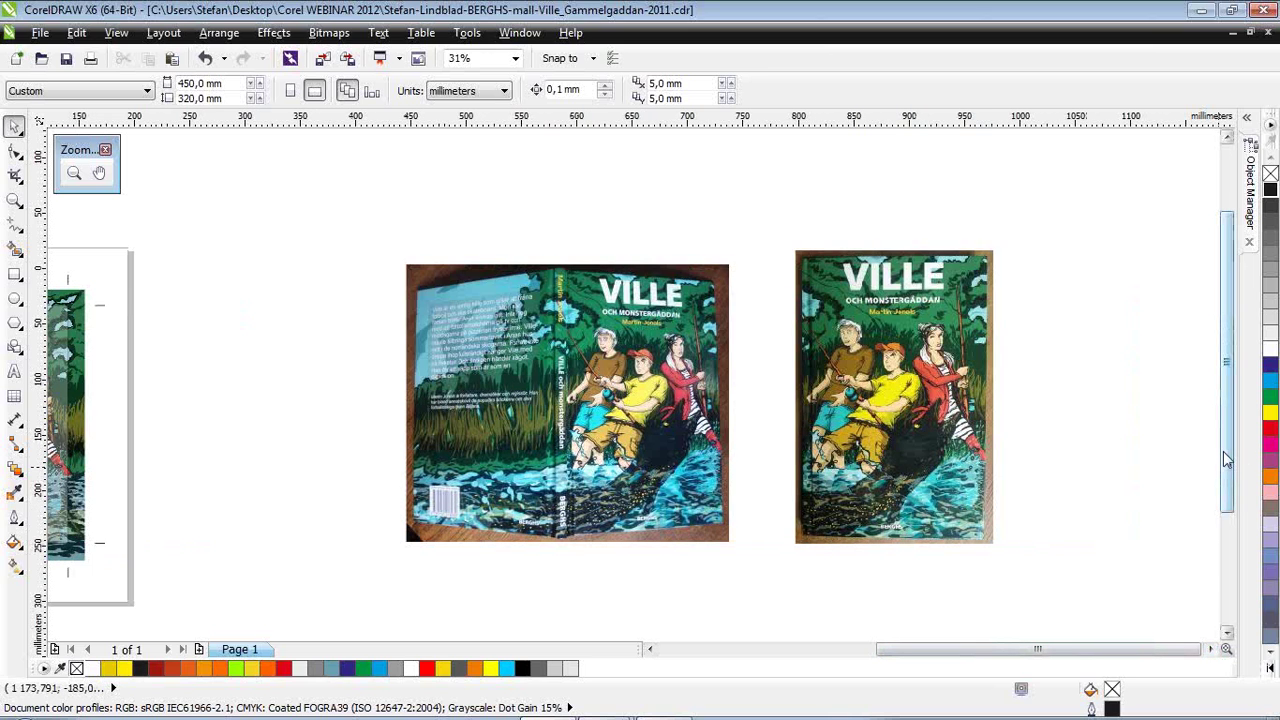
mouse_move(1226, 474)
left_mouse_down()
mouse_move(1206, 566)
mouse_move(1212, 490)
left_mouse_up()
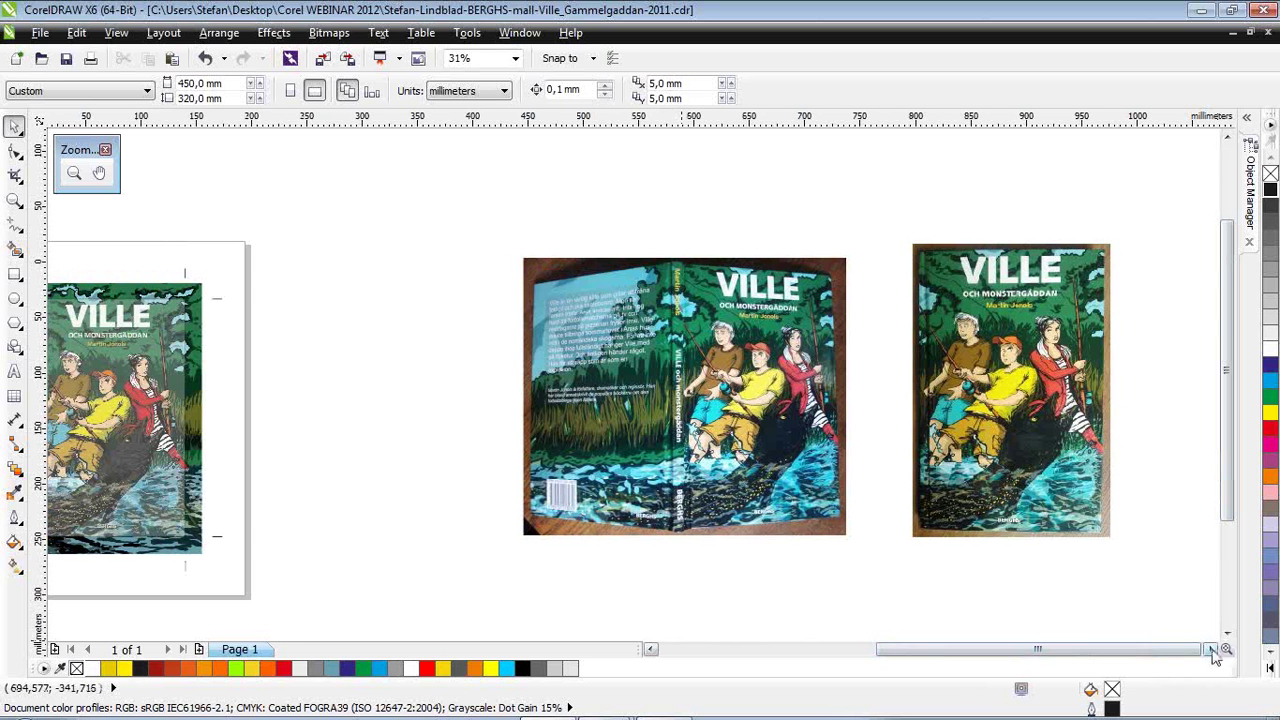
left_click_drag(1231, 452, 1231, 482)
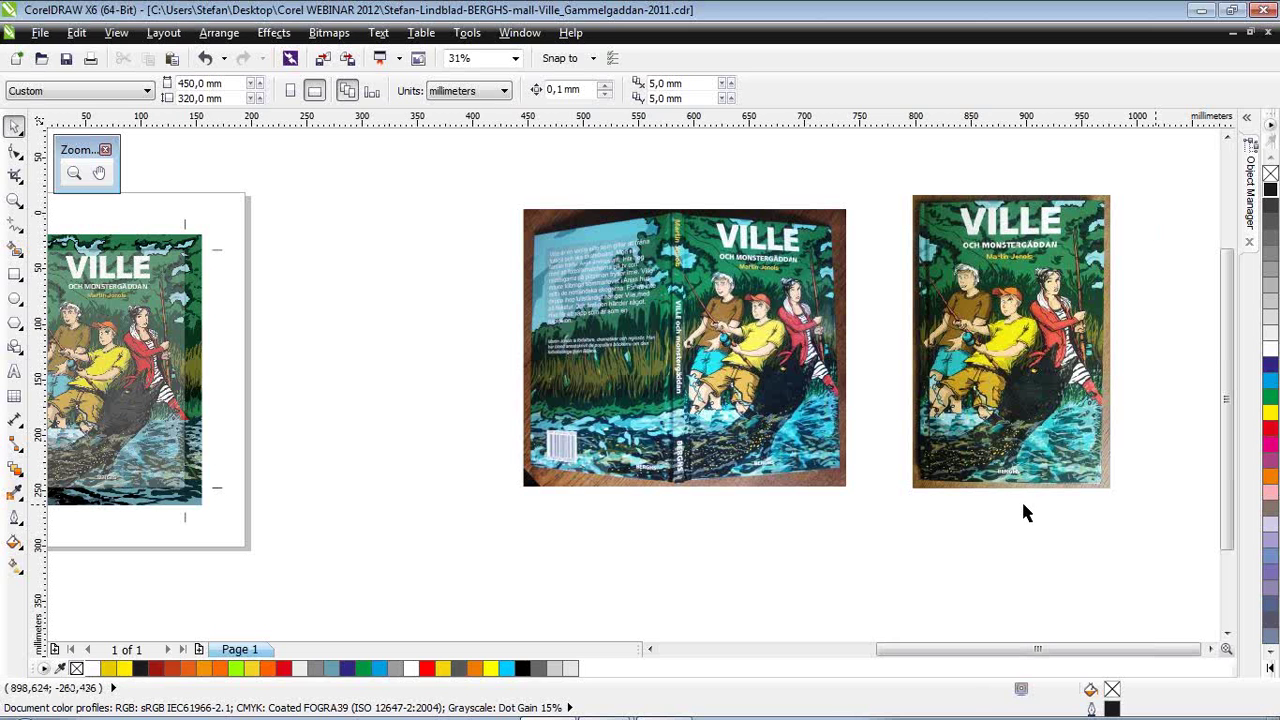
Switch to Corel PHOTO-PAINT and browse the available brush nib shapes without choosing one.
left_click(621, 709)
left_click(610, 625)
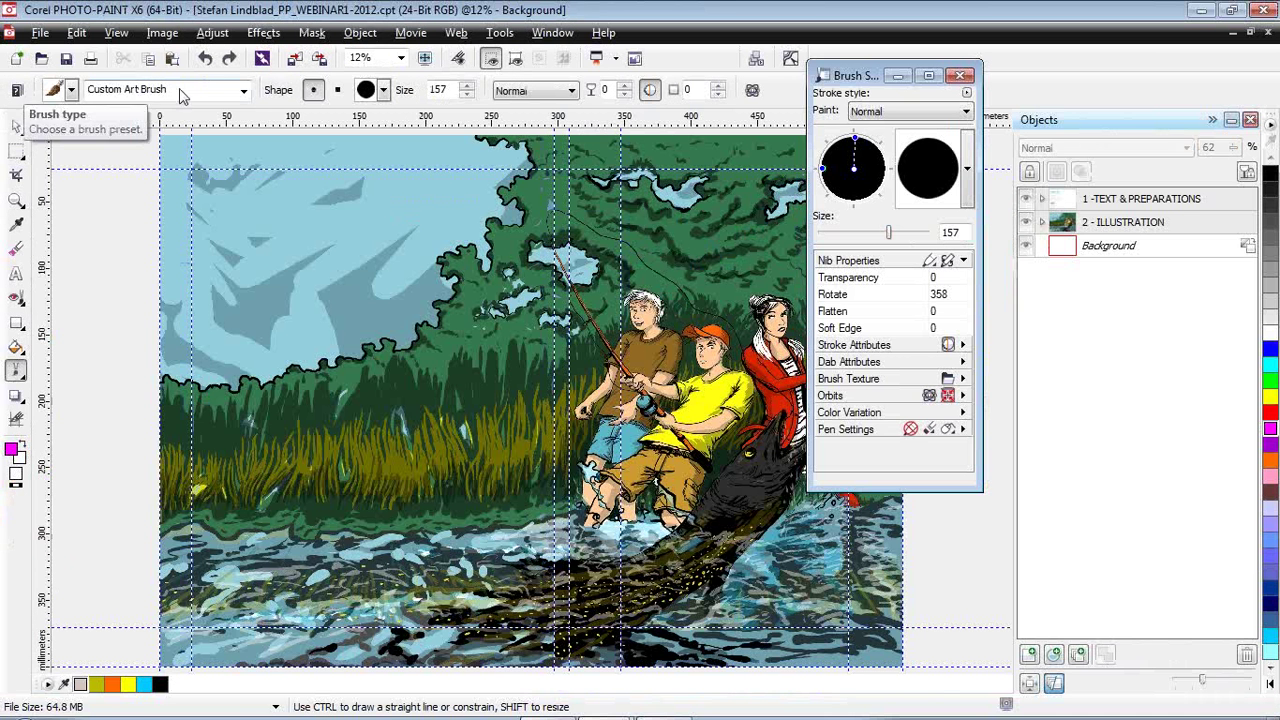
left_click(967, 172)
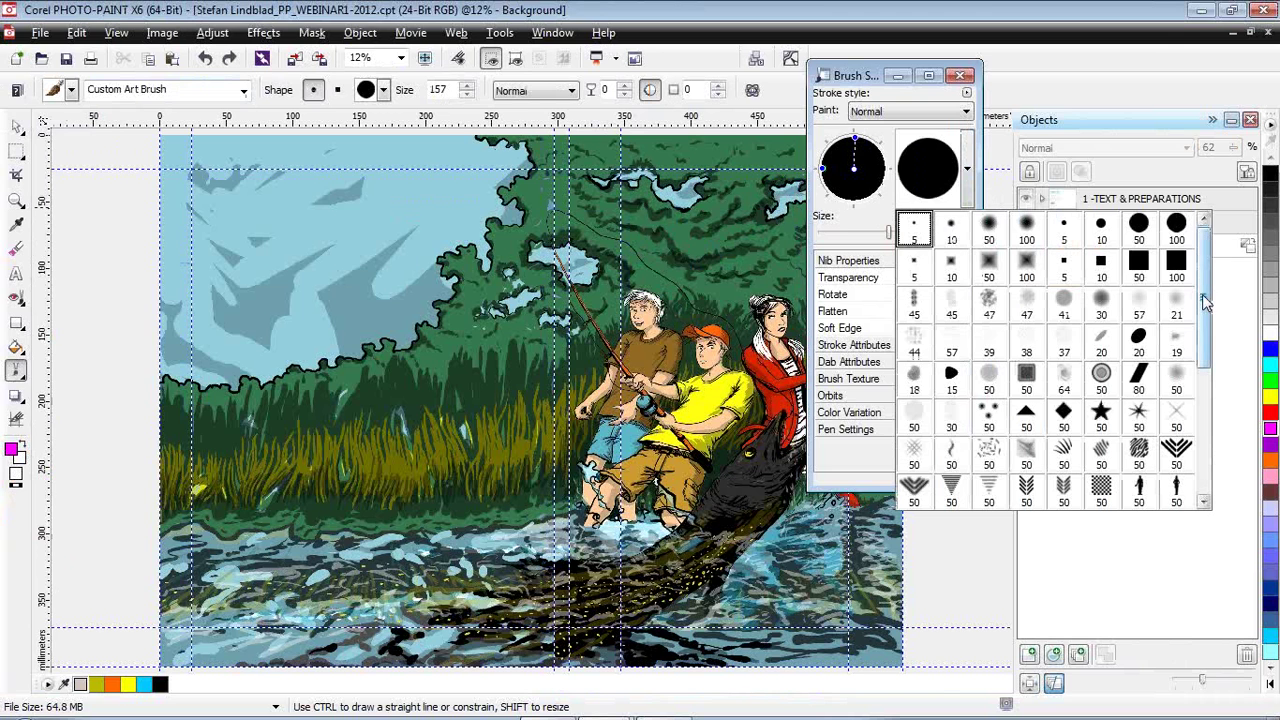
left_click_drag(1206, 302, 1207, 318)
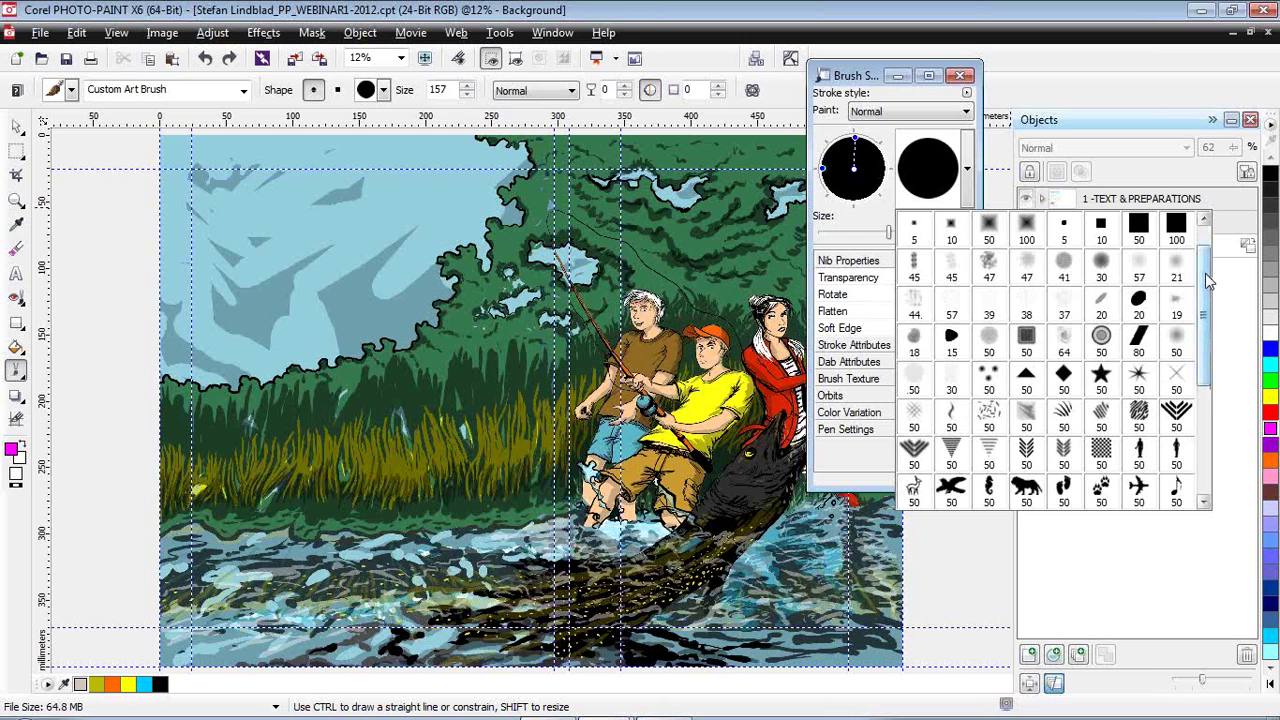
left_click_drag(1208, 282, 1205, 240)
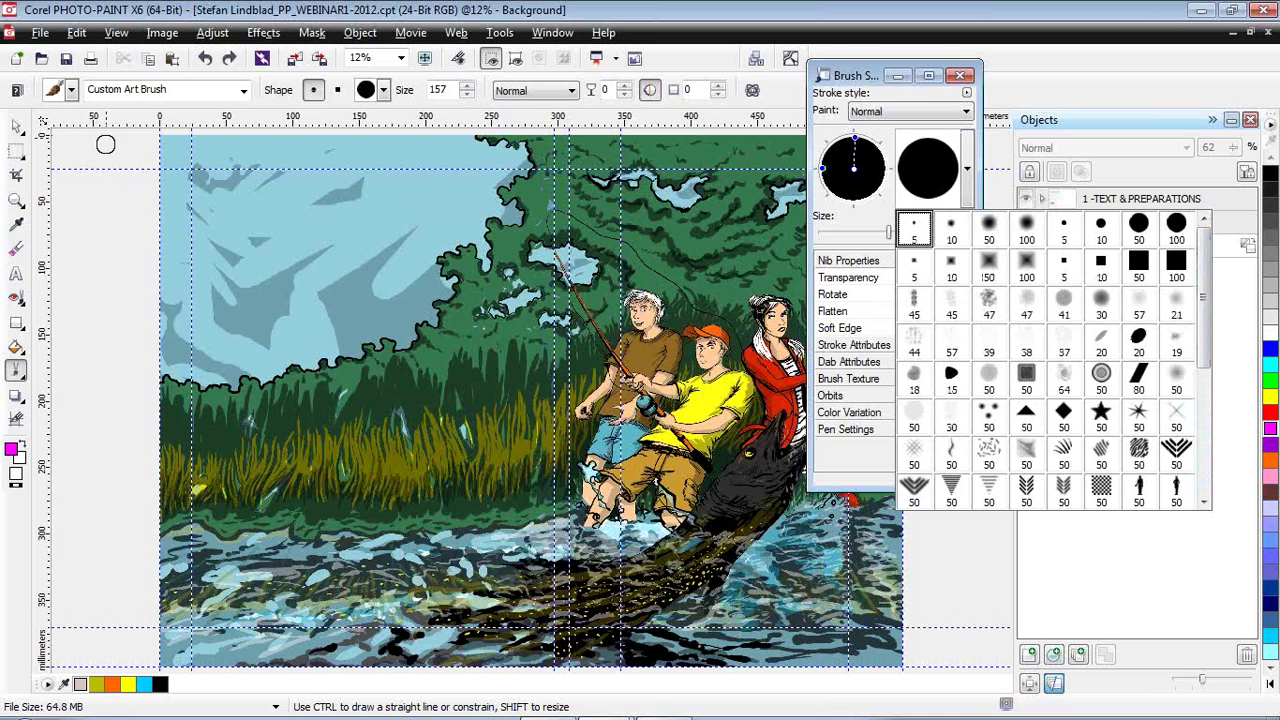
left_click(365, 8)
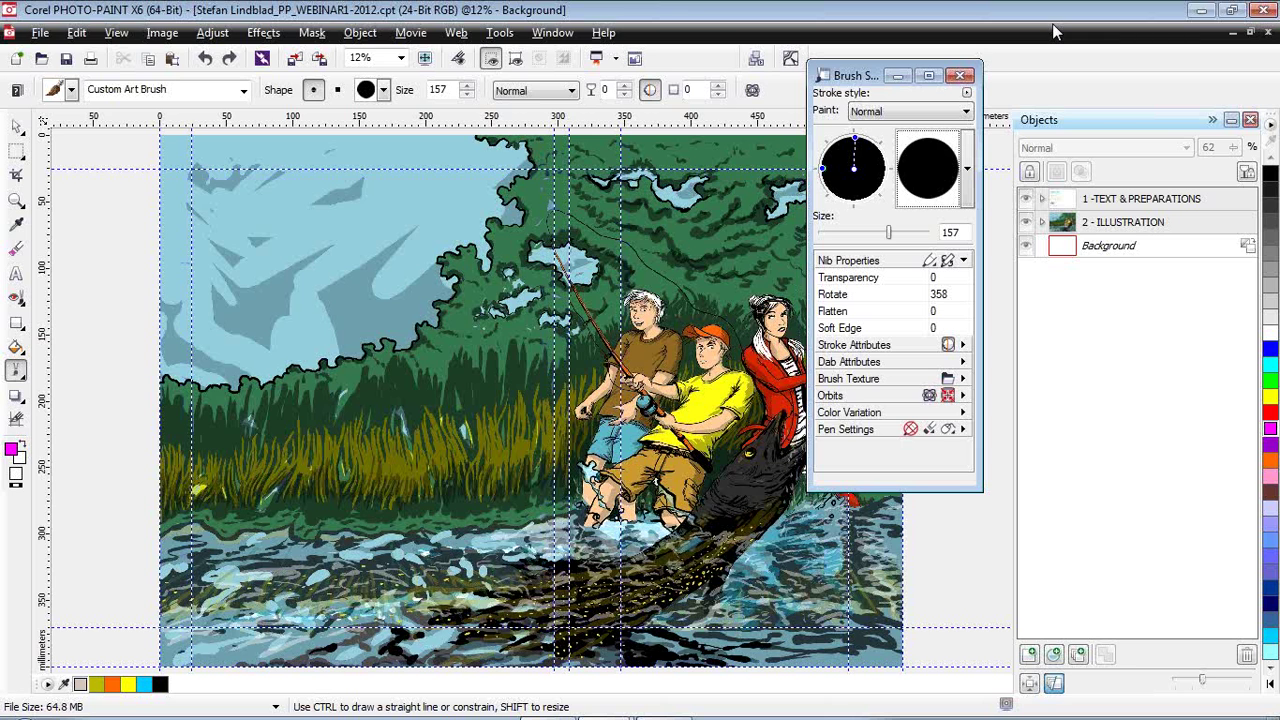
Create a new blank document and reduce the Custom Art Brush size to 28.
left_click(18, 60)
left_click(560, 555)
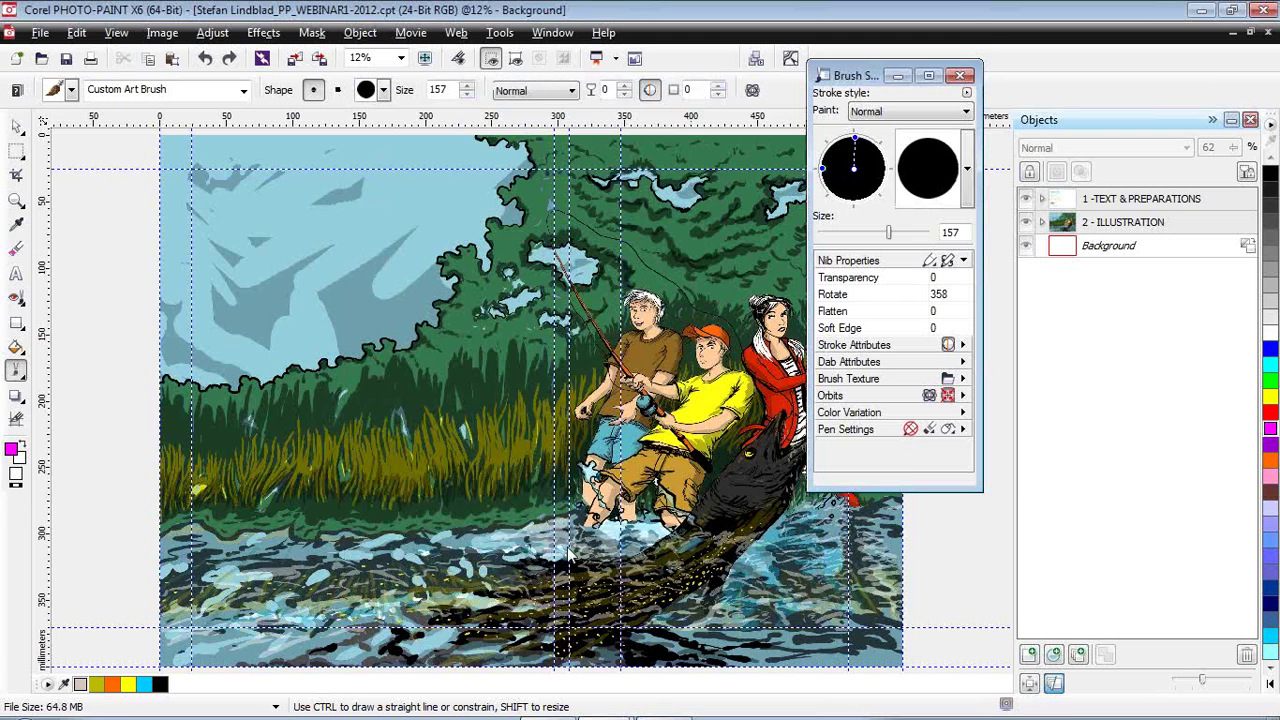
left_click_drag(888, 232, 870, 232)
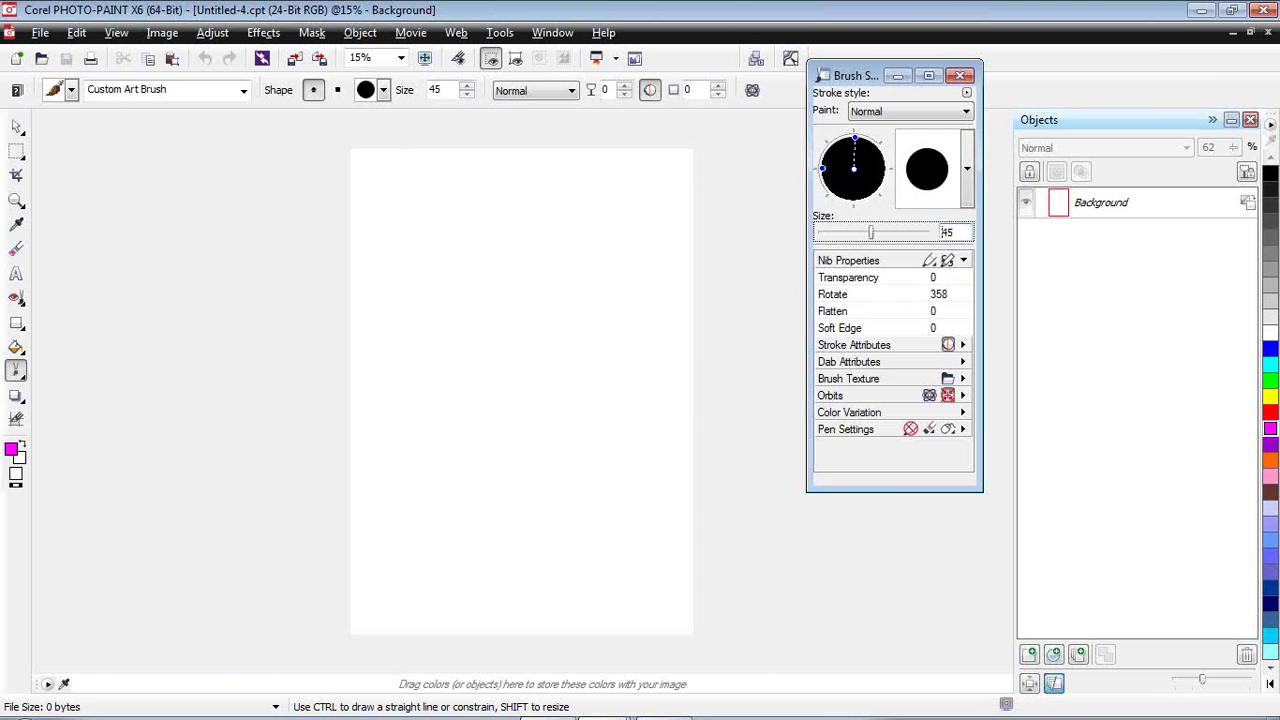
left_click(134, 94)
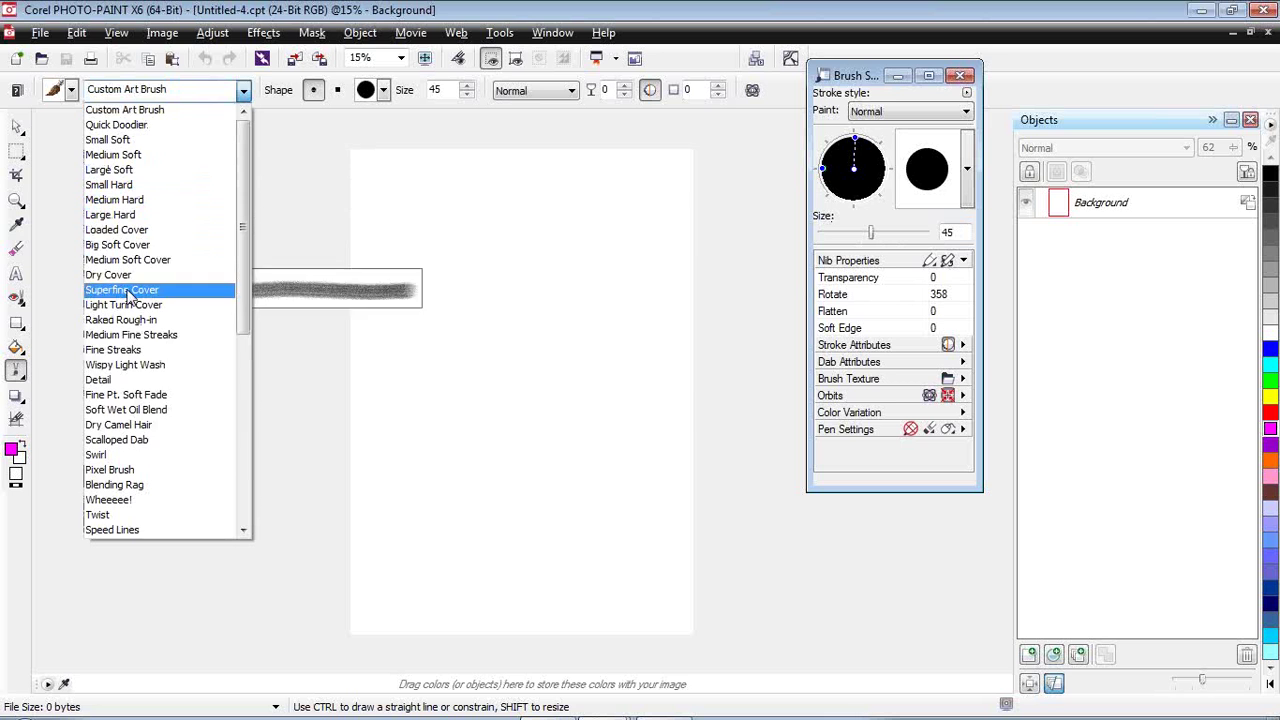
left_click(157, 90)
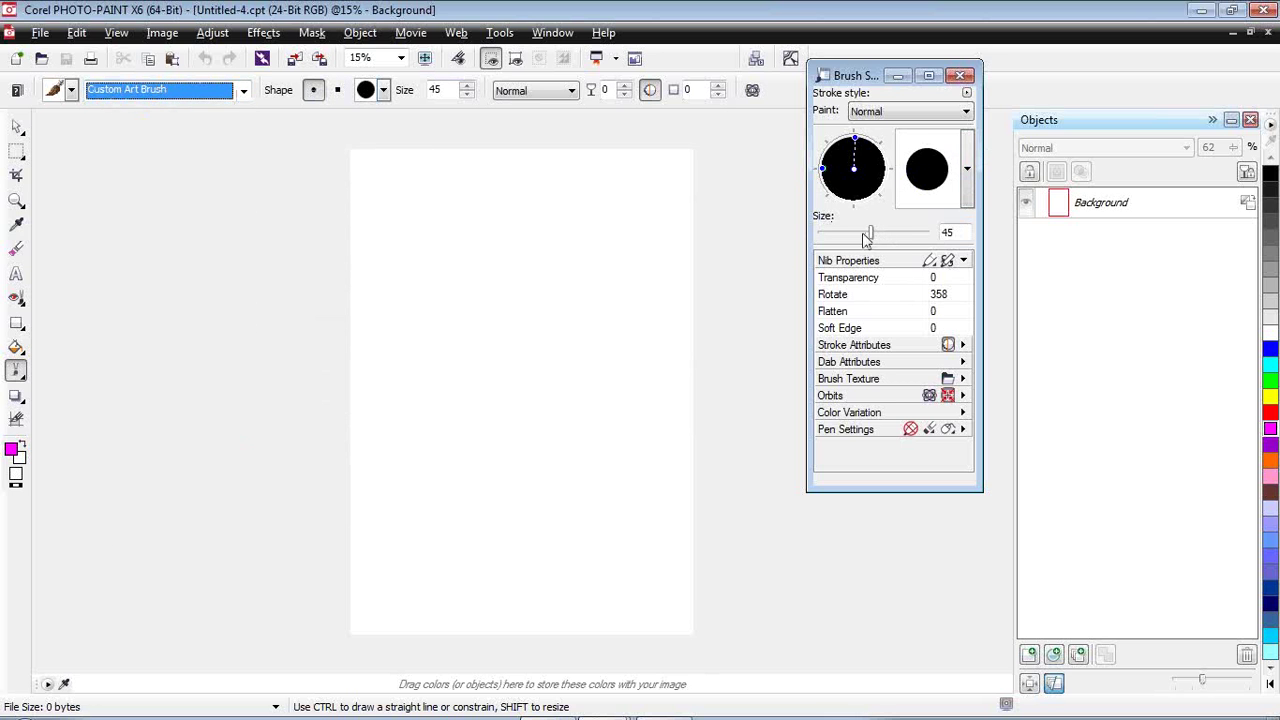
left_click_drag(869, 234, 866, 236)
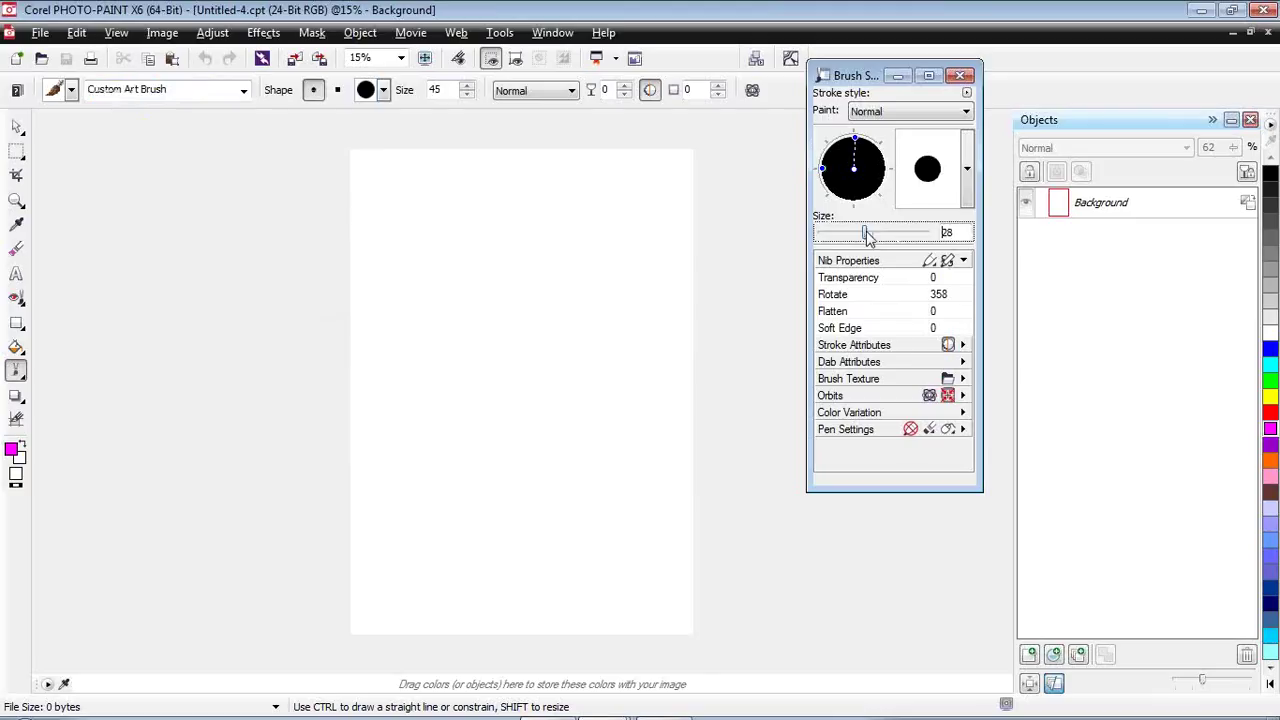
Turn on nib rotation, pick the rounded triangular 15-pixel nib, enlarge it to 48, and paint a curved magenta test stroke on the page.
left_click(949, 262)
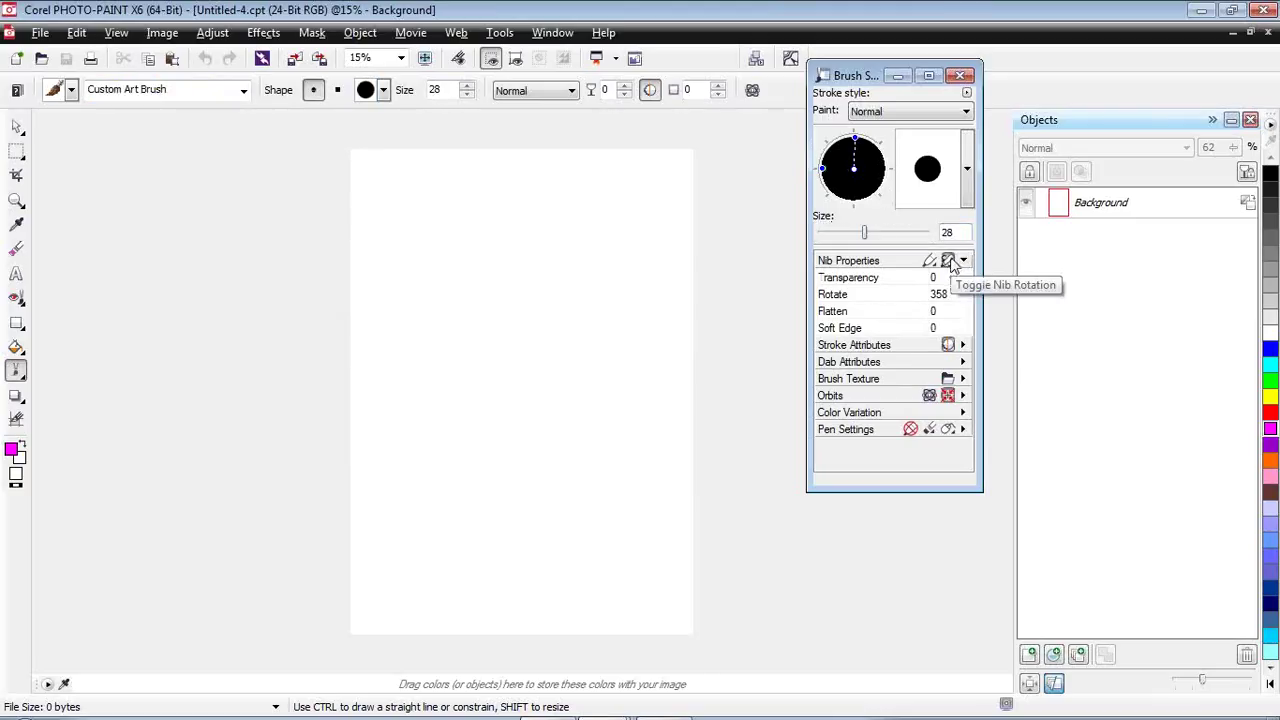
left_click(966, 205)
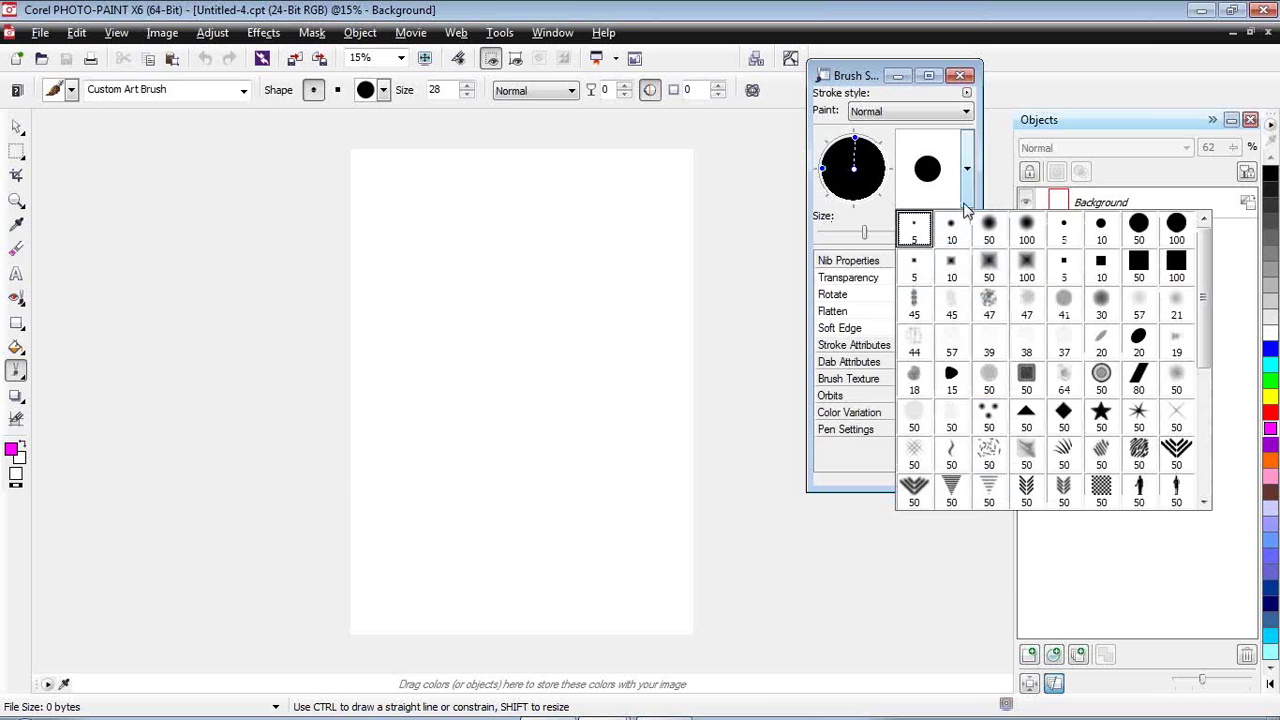
left_click(951, 378)
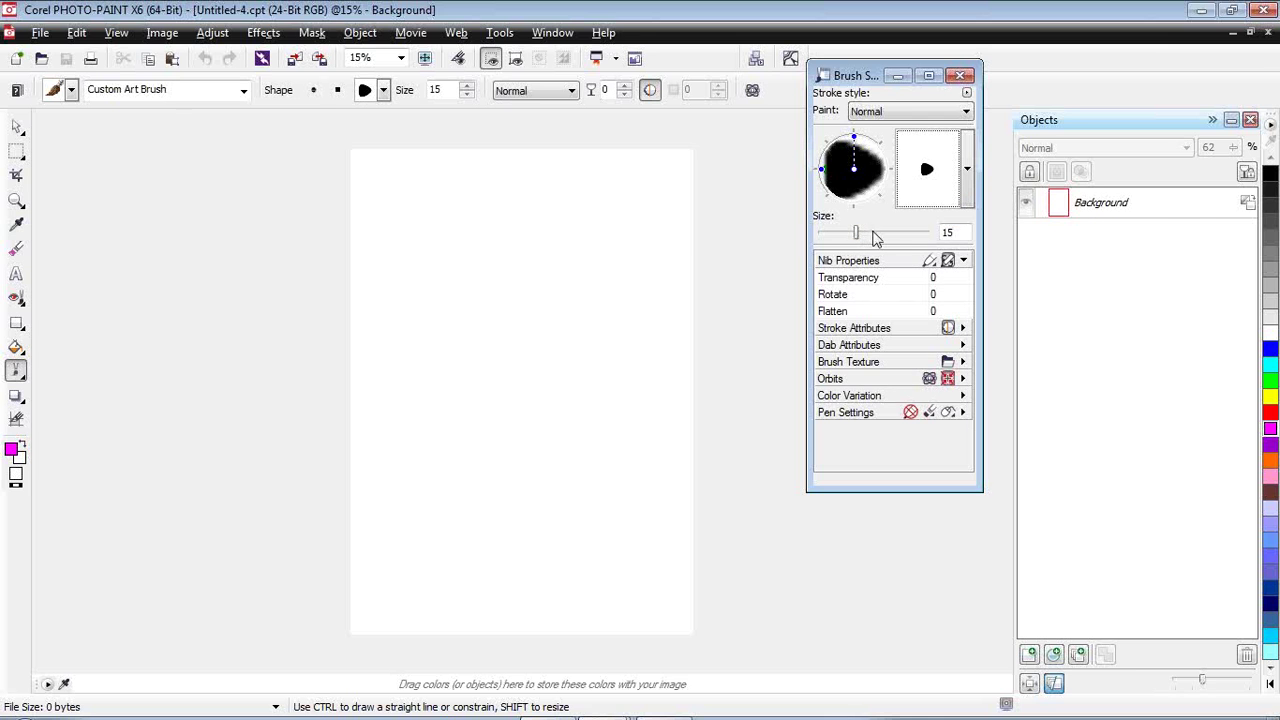
left_click(872, 236)
left_click_drag(502, 233, 437, 382)
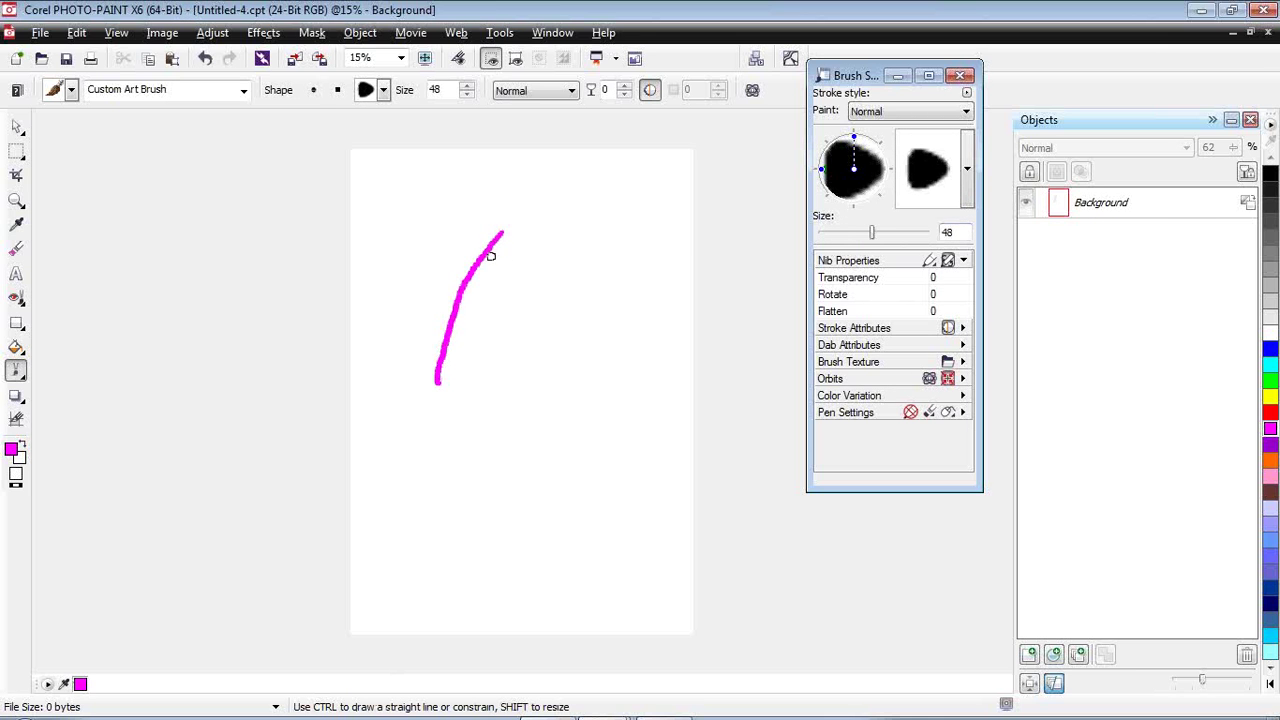
Turn off nib rotation and paint a second curved magenta stroke alongside the first for a close-up comparison.
left_click(16, 199)
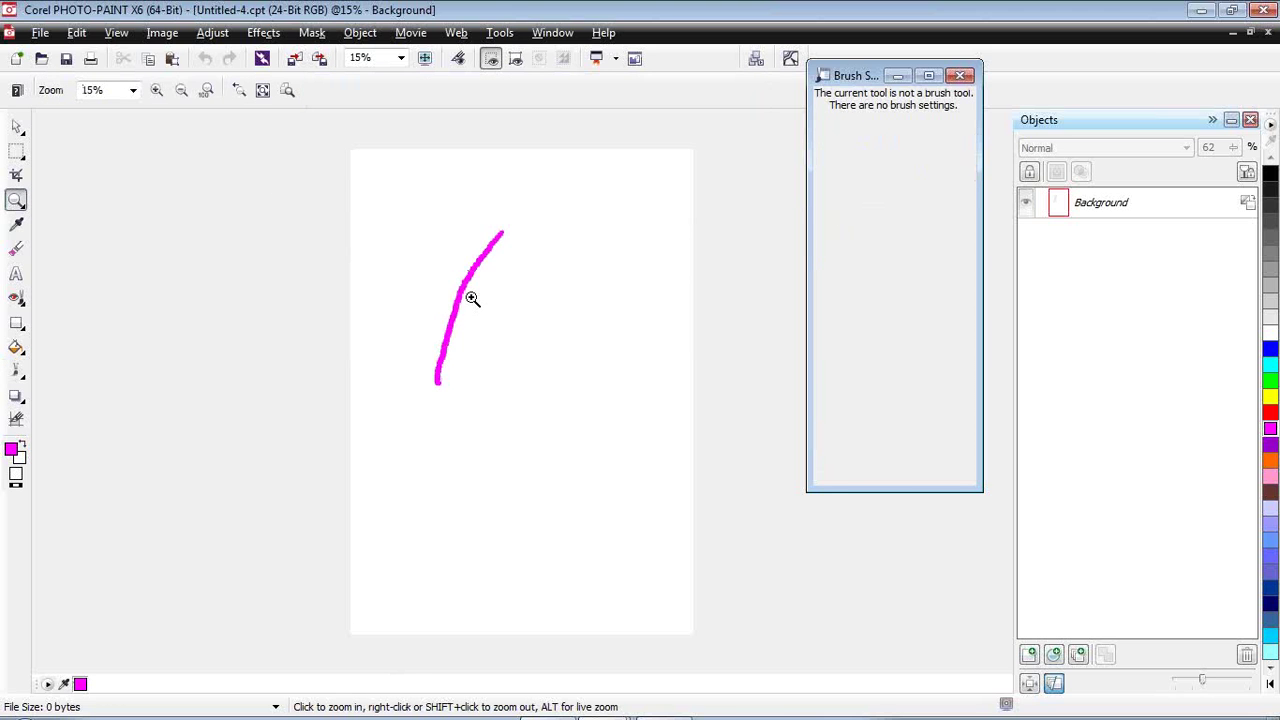
left_click(471, 297)
left_click(471, 297)
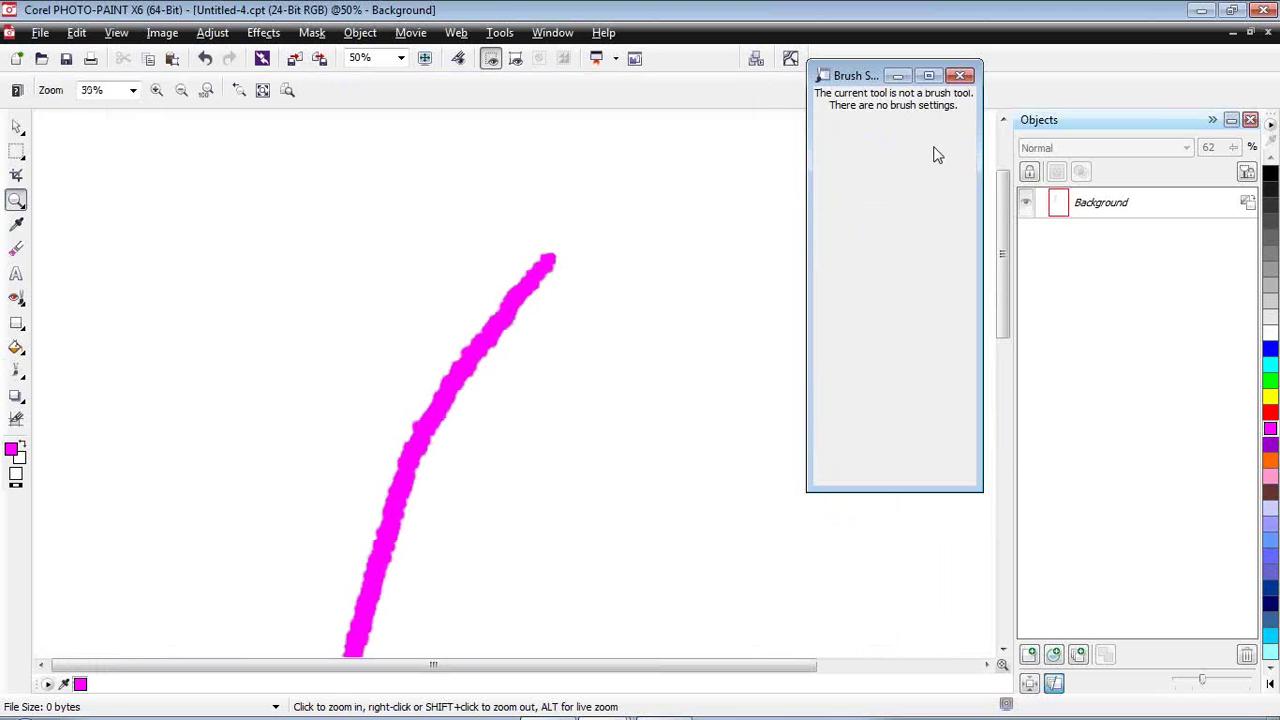
left_click(16, 370)
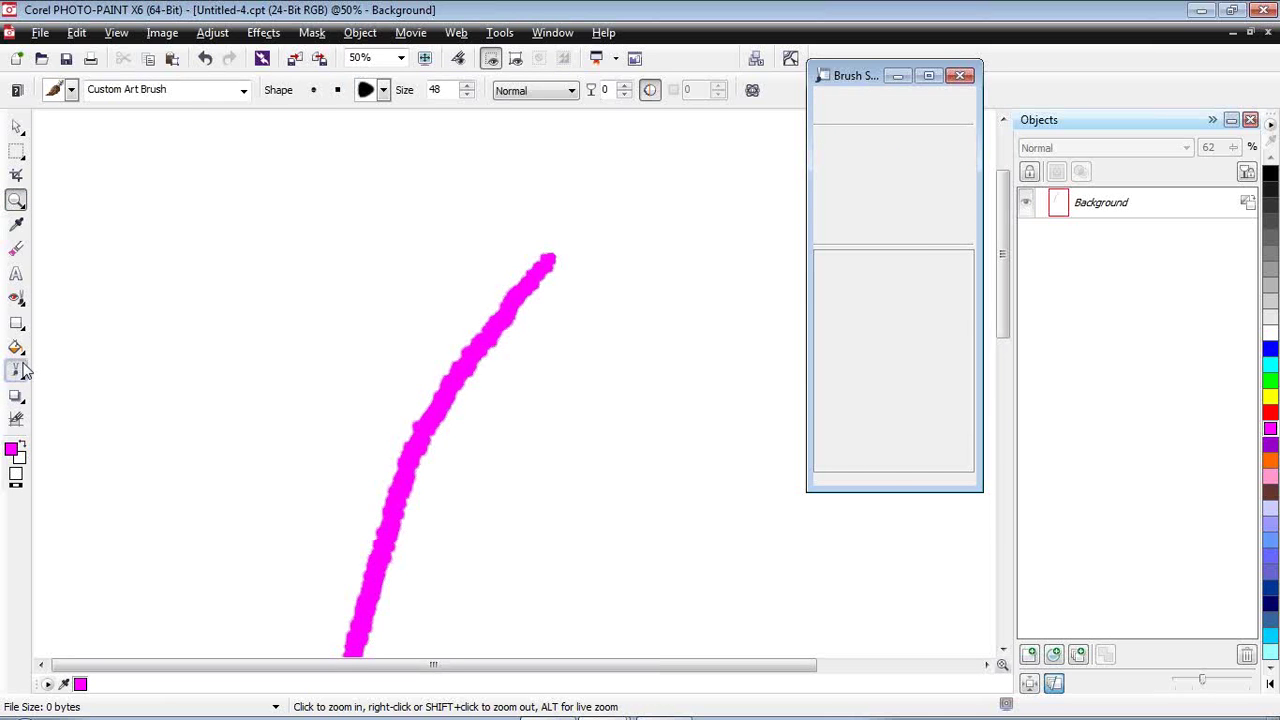
left_click(968, 170)
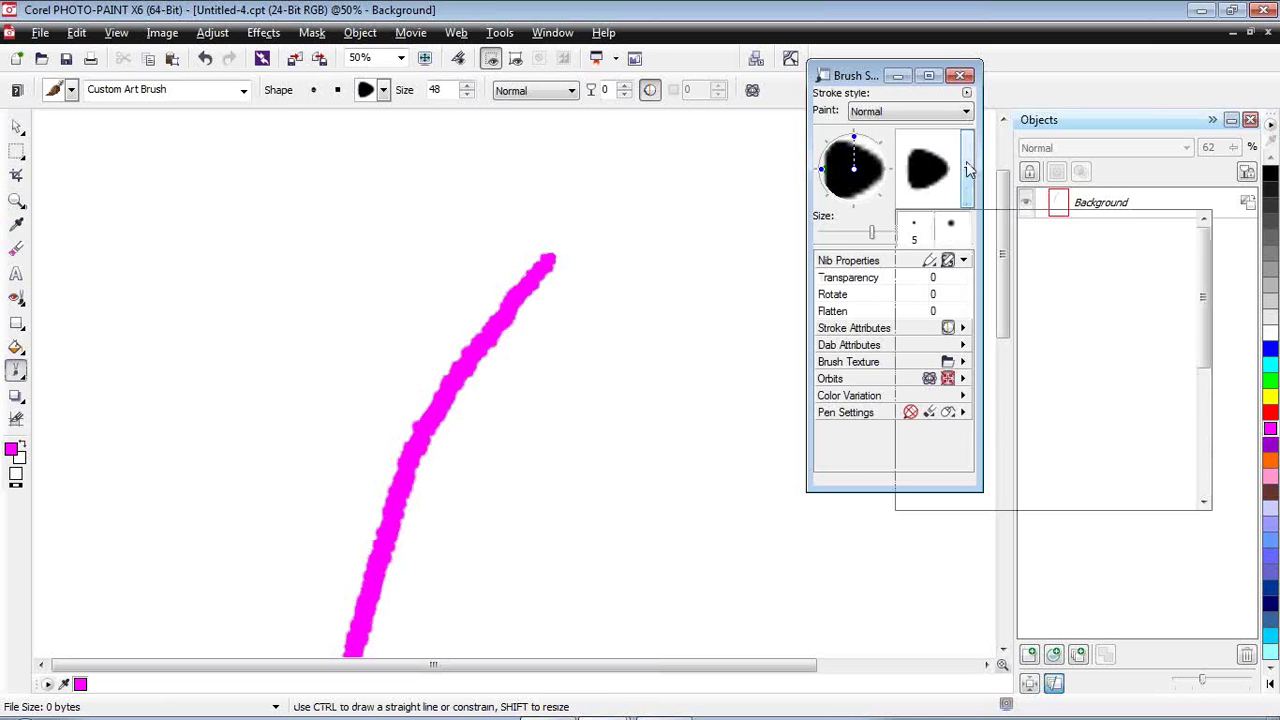
left_click(858, 212)
mouse_move(493, 244)
left_mouse_down()
mouse_move(360, 399)
mouse_move(280, 545)
left_mouse_up()
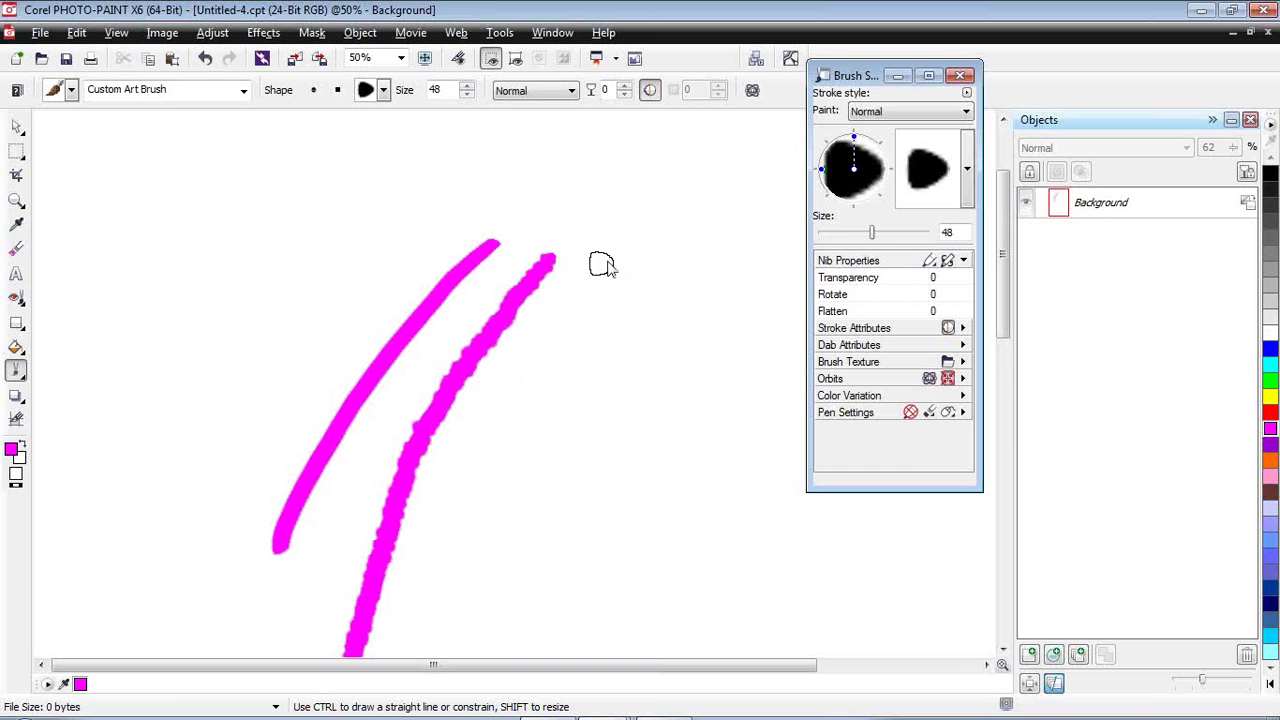
Fit the page to the window and sketch a man's swept hair, head outline, ear and eyebrow beside the test strokes.
left_click(401, 58)
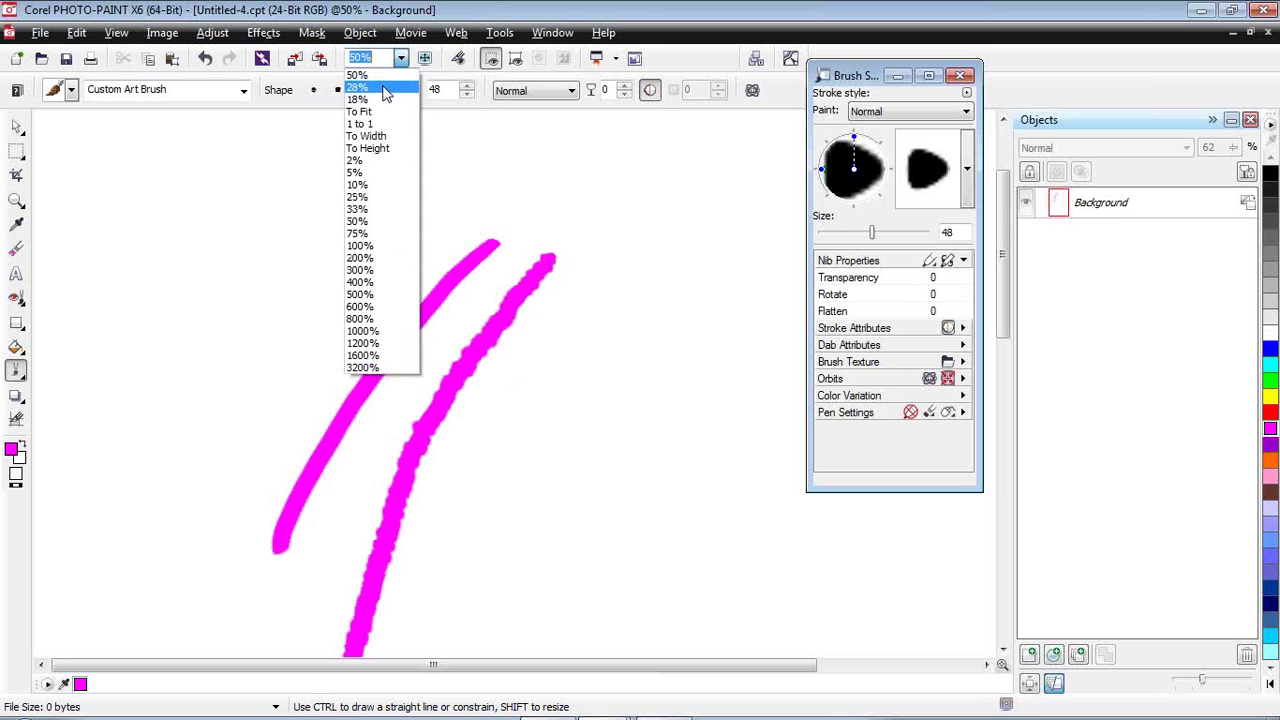
left_click(379, 111)
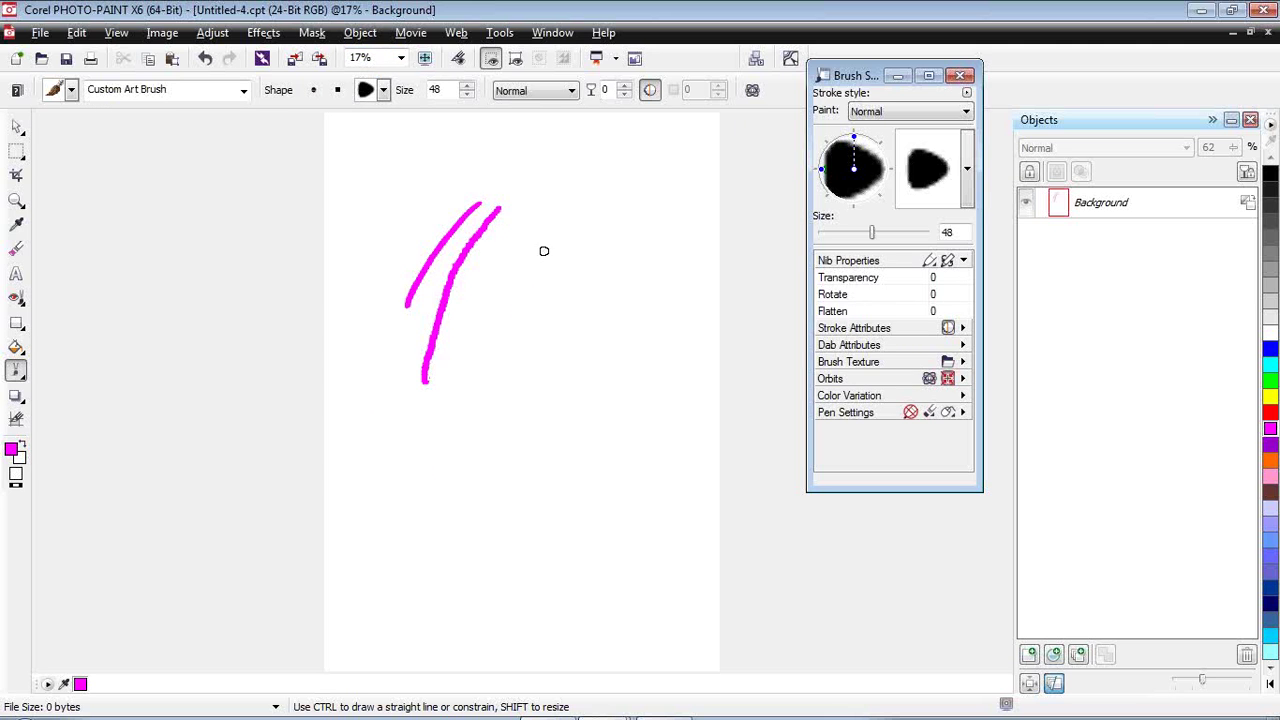
mouse_move(589, 252)
left_mouse_down()
mouse_move(482, 288)
mouse_move(460, 356)
mouse_move(501, 318)
mouse_move(462, 382)
mouse_move(488, 366)
left_mouse_up()
left_click_drag(556, 286, 470, 455)
mouse_move(612, 258)
left_mouse_down()
mouse_move(650, 270)
mouse_move(670, 305)
mouse_move(660, 401)
mouse_move(662, 370)
mouse_move(680, 369)
mouse_move(645, 437)
left_mouse_up()
left_click_drag(658, 381, 641, 432)
left_click_drag(540, 360, 600, 400)
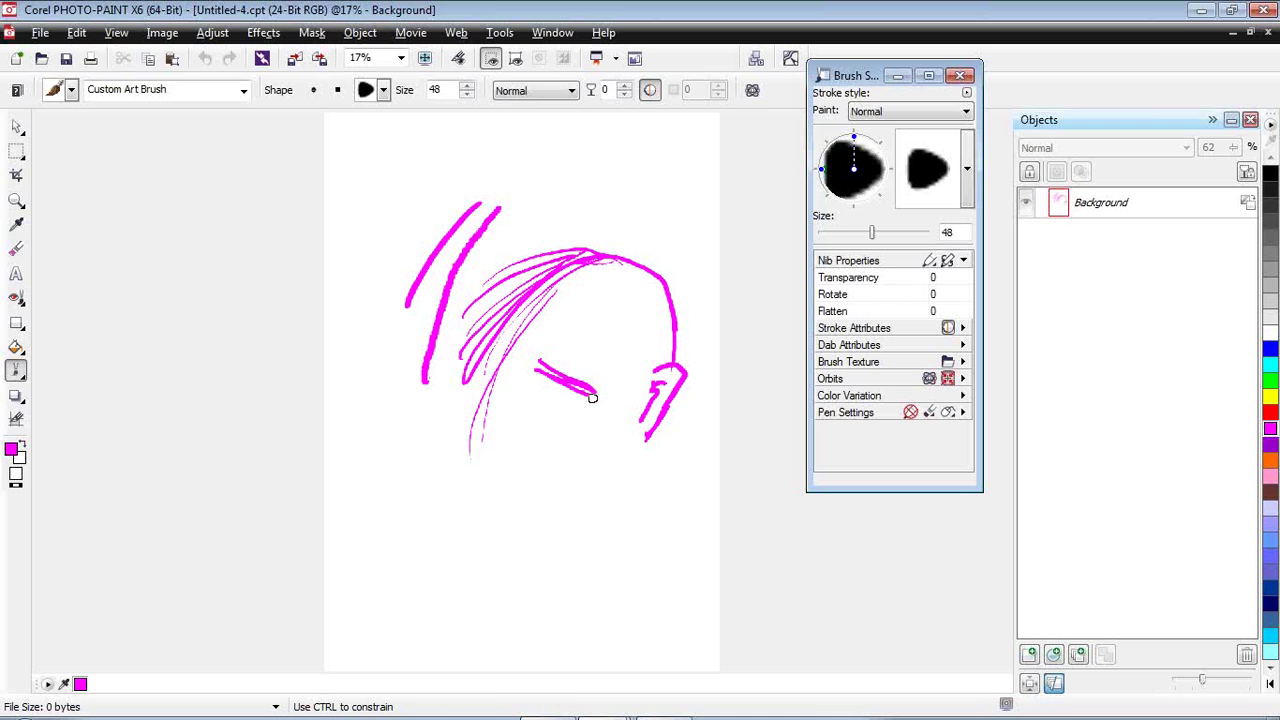
Sketch the man's nose, eye, far eyebrow, mouth, chin and jawline.
mouse_move(500, 374)
left_mouse_down()
mouse_move(432, 450)
mouse_move(467, 464)
mouse_move(437, 451)
mouse_move(487, 465)
mouse_move(510, 436)
left_mouse_up()
mouse_move(559, 395)
left_mouse_down()
mouse_move(523, 378)
mouse_move(578, 398)
mouse_move(550, 395)
left_mouse_up()
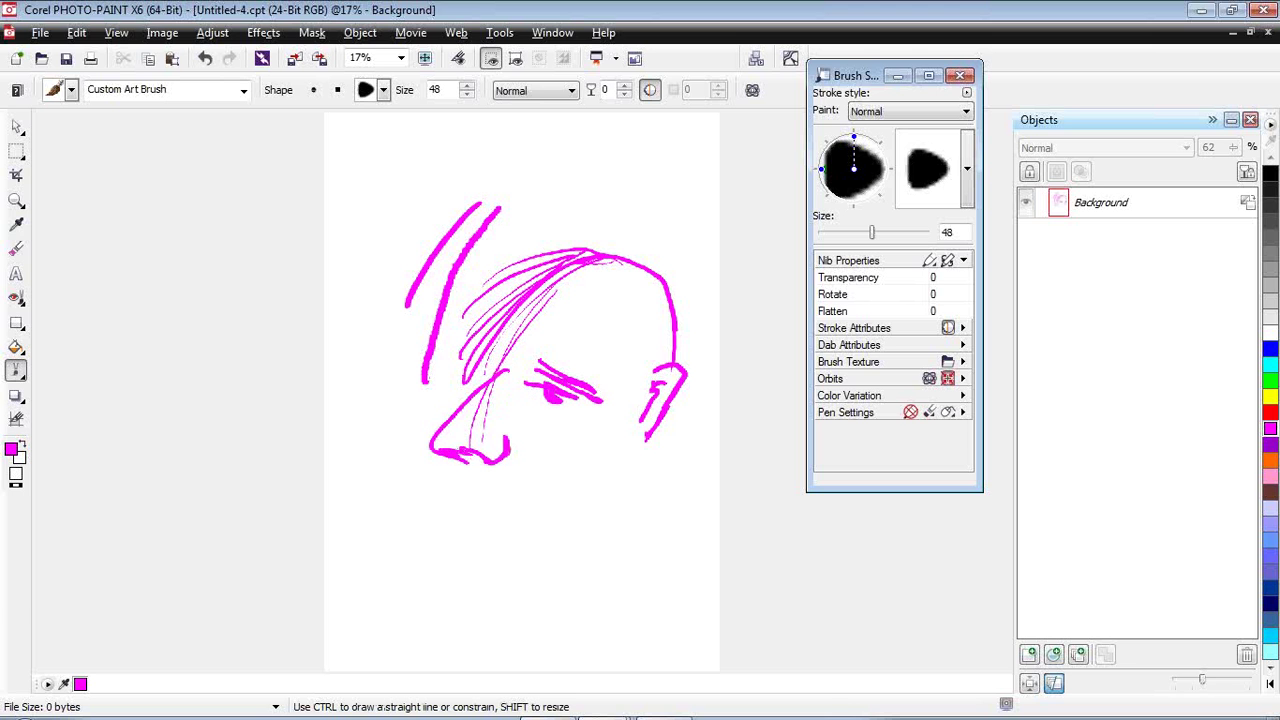
left_click_drag(472, 383, 489, 378)
mouse_move(464, 470)
left_mouse_down()
mouse_move(471, 520)
mouse_move(467, 492)
mouse_move(487, 500)
mouse_move(460, 496)
mouse_move(472, 548)
mouse_move(509, 559)
mouse_move(588, 503)
mouse_move(615, 464)
left_mouse_up()
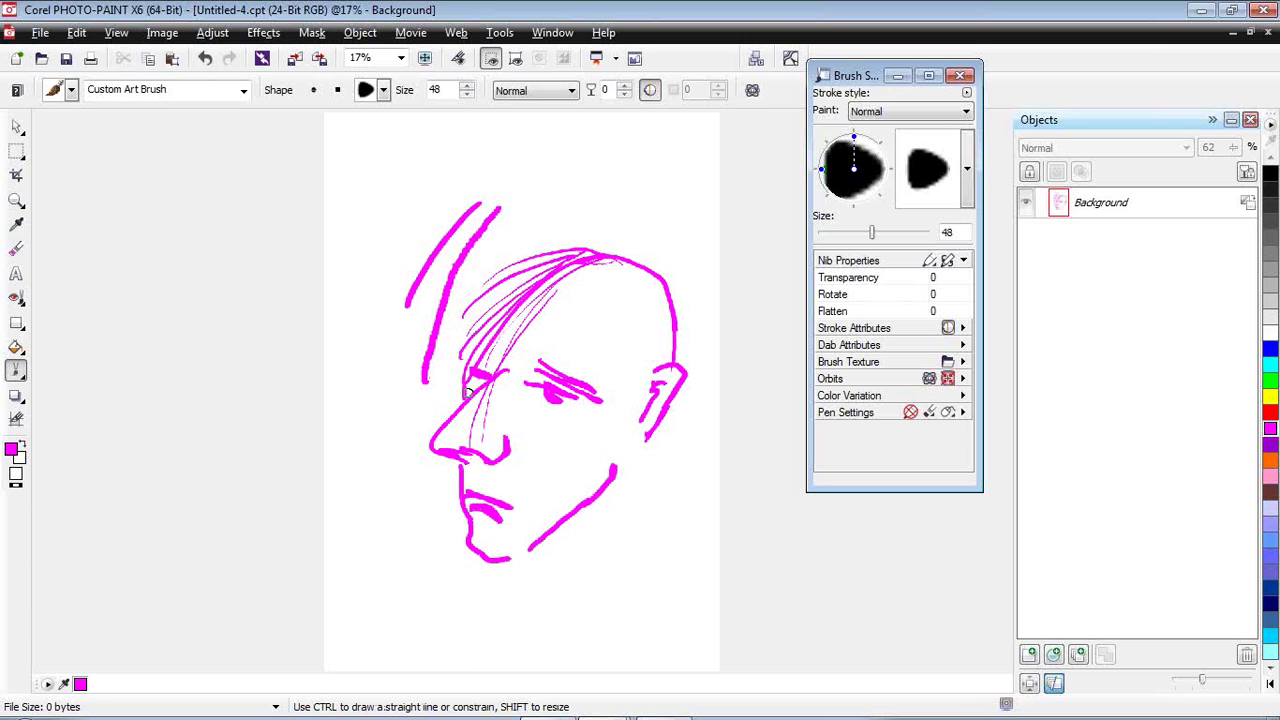
Add glasses with a temple arm, sideburns and more hair strokes, and thicken the back of the head.
mouse_move(451, 377)
left_mouse_down()
mouse_move(532, 398)
mouse_move(553, 433)
mouse_move(523, 426)
mouse_move(500, 395)
mouse_move(560, 424)
mouse_move(663, 380)
mouse_move(673, 414)
mouse_move(652, 373)
mouse_move(555, 420)
left_mouse_up()
left_click_drag(466, 372, 456, 402)
mouse_move(606, 335)
left_mouse_down()
mouse_move(663, 380)
mouse_move(608, 338)
mouse_move(628, 385)
mouse_move(632, 367)
mouse_move(603, 436)
left_mouse_up()
left_click_drag(636, 390, 622, 424)
mouse_move(613, 313)
left_mouse_down()
mouse_move(605, 277)
mouse_move(562, 288)
mouse_move(530, 322)
left_mouse_up()
left_click_drag(604, 266, 482, 330)
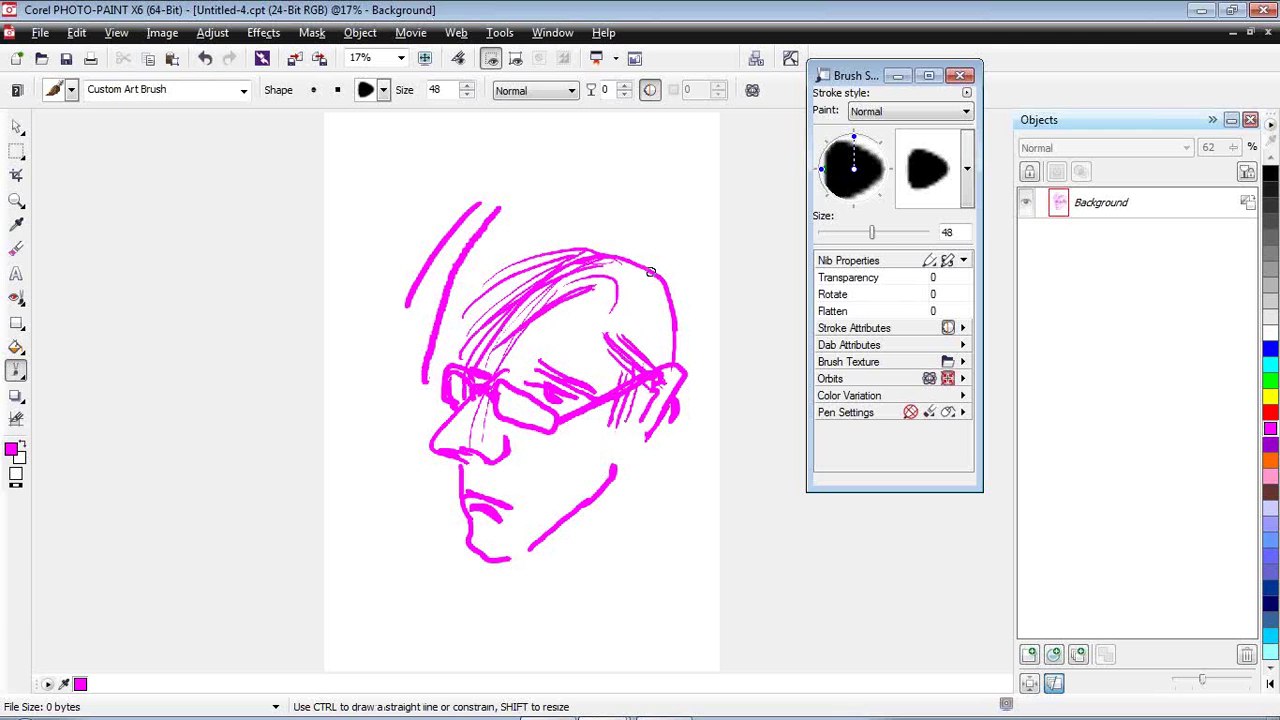
left_click_drag(652, 274, 660, 374)
Sketch the man's collar, neck, scribbled tie knot and lapel, and both shoulder lines.
mouse_move(550, 550)
left_mouse_down()
mouse_move(565, 577)
mouse_move(583, 569)
mouse_move(645, 498)
left_mouse_up()
mouse_move(484, 562)
left_mouse_down()
mouse_move(549, 597)
mouse_move(514, 613)
mouse_move(555, 565)
mouse_move(493, 593)
mouse_move(513, 610)
mouse_move(534, 576)
left_mouse_up()
left_click_drag(494, 622, 528, 610)
mouse_move(498, 618)
left_mouse_down()
mouse_move(489, 604)
mouse_move(442, 660)
left_mouse_up()
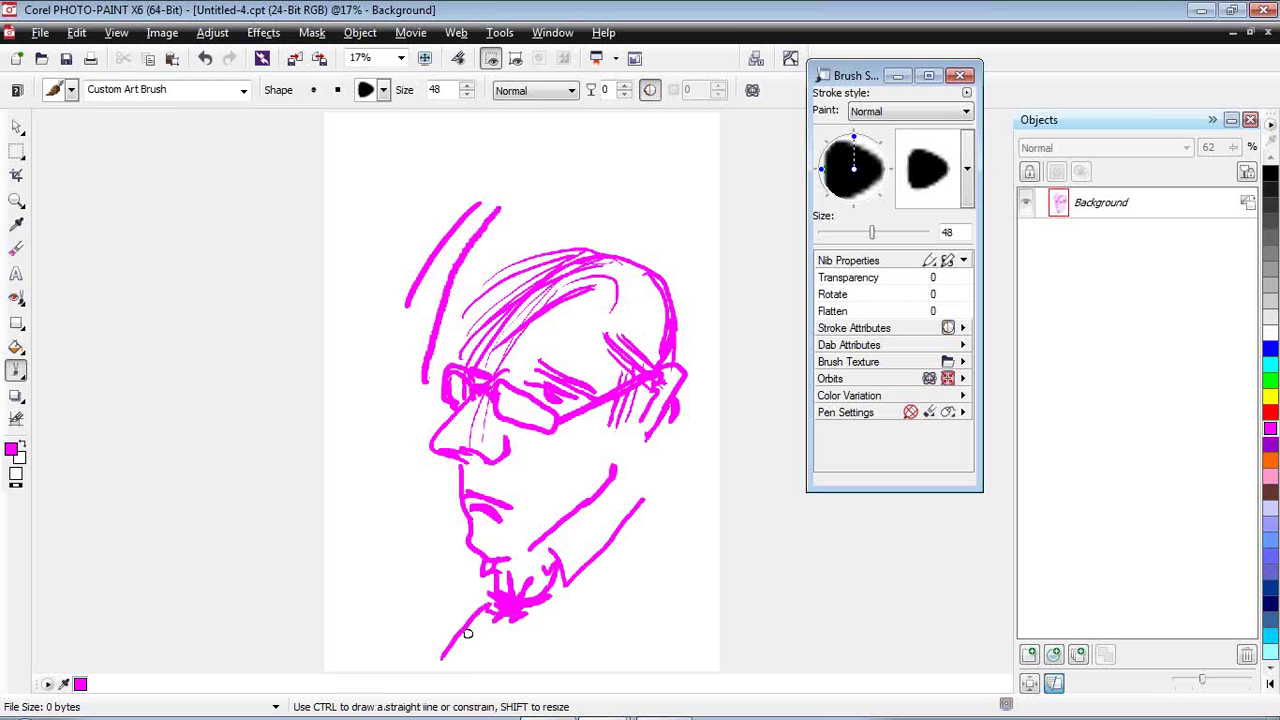
mouse_move(537, 608)
left_mouse_down()
mouse_move(531, 649)
mouse_move(465, 632)
mouse_move(430, 658)
left_mouse_up()
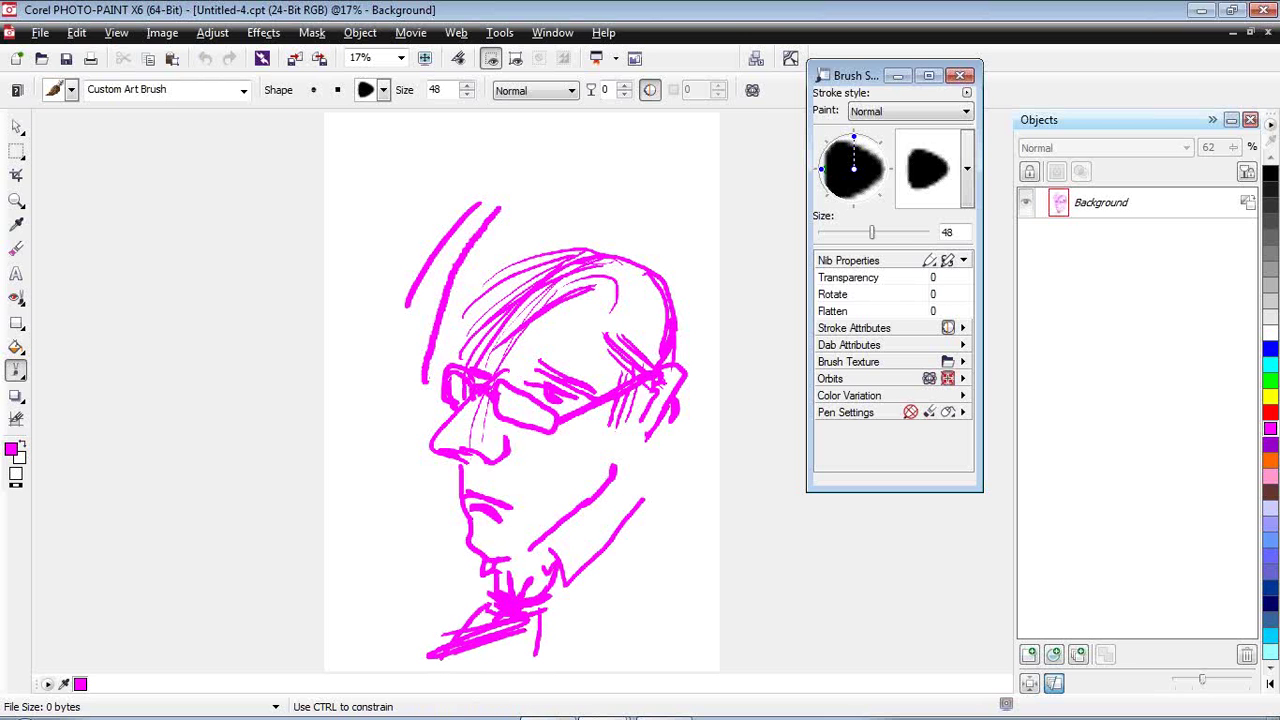
mouse_move(620, 484)
left_mouse_down()
mouse_move(692, 542)
mouse_move(692, 620)
left_mouse_up()
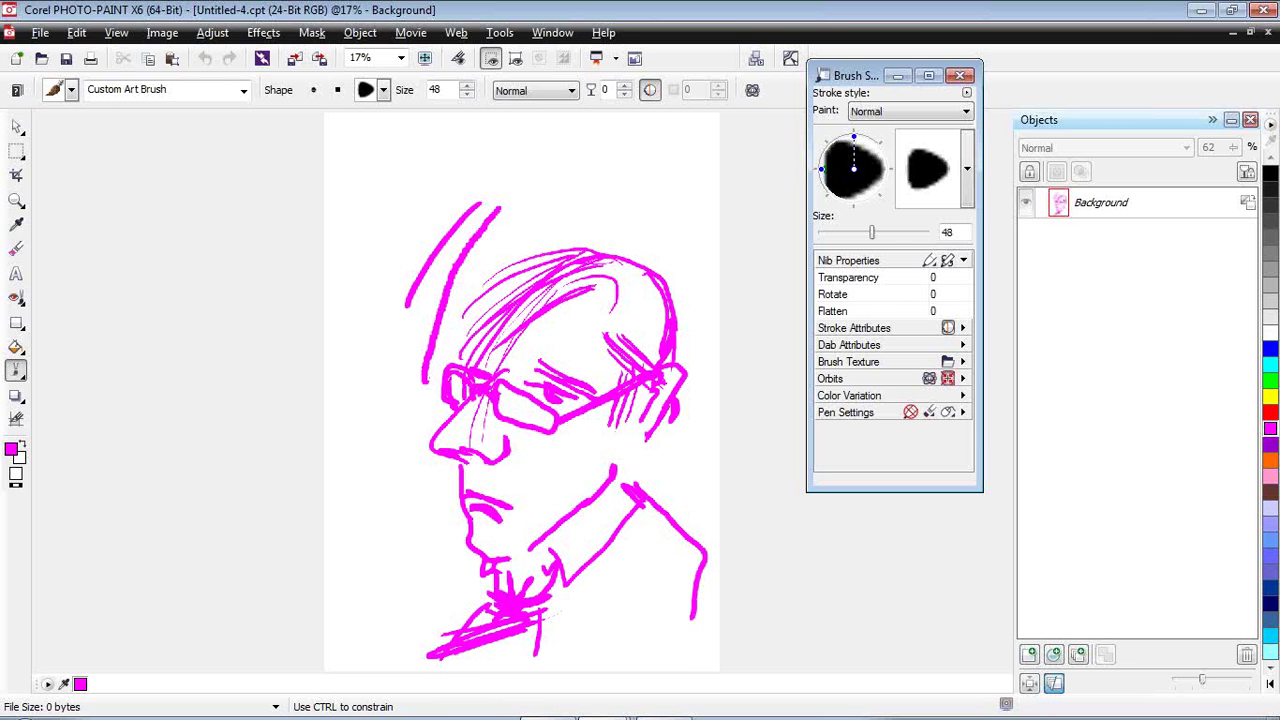
left_click_drag(462, 555, 372, 664)
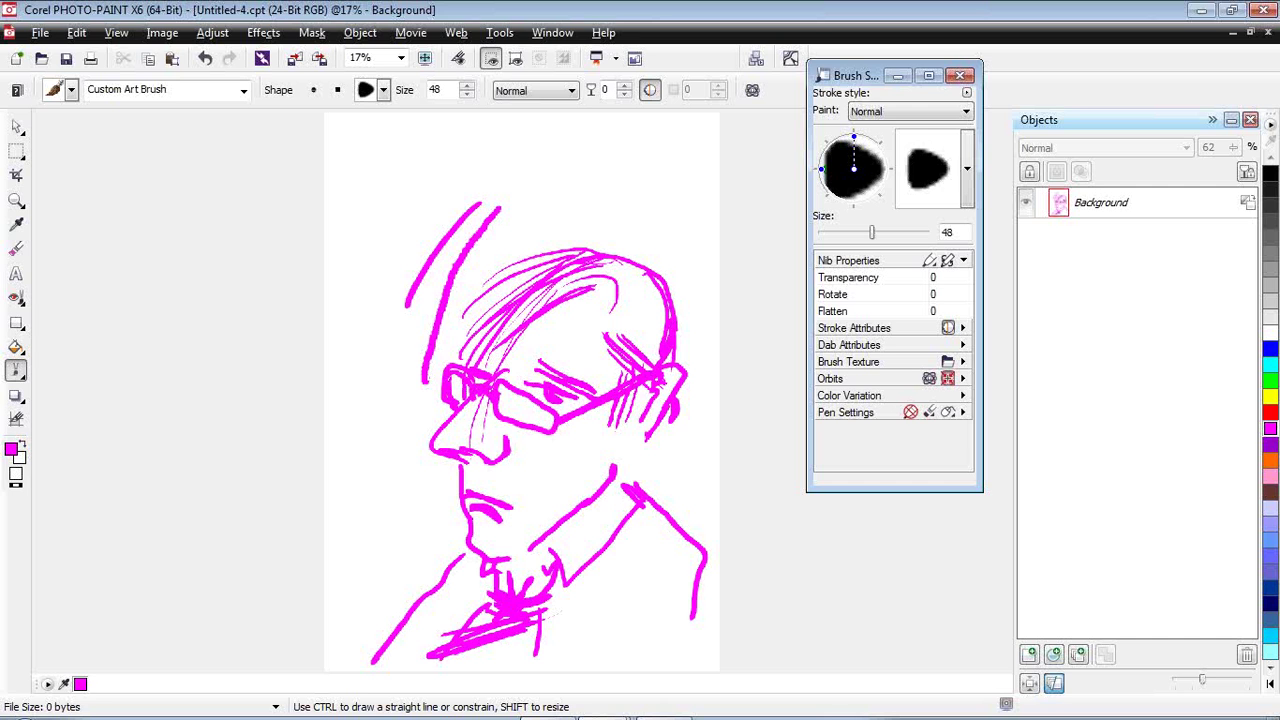
Draw a closed Freehand Mask with jagged peaks across the upper page, covering the top of the man's head.
left_click(16, 150)
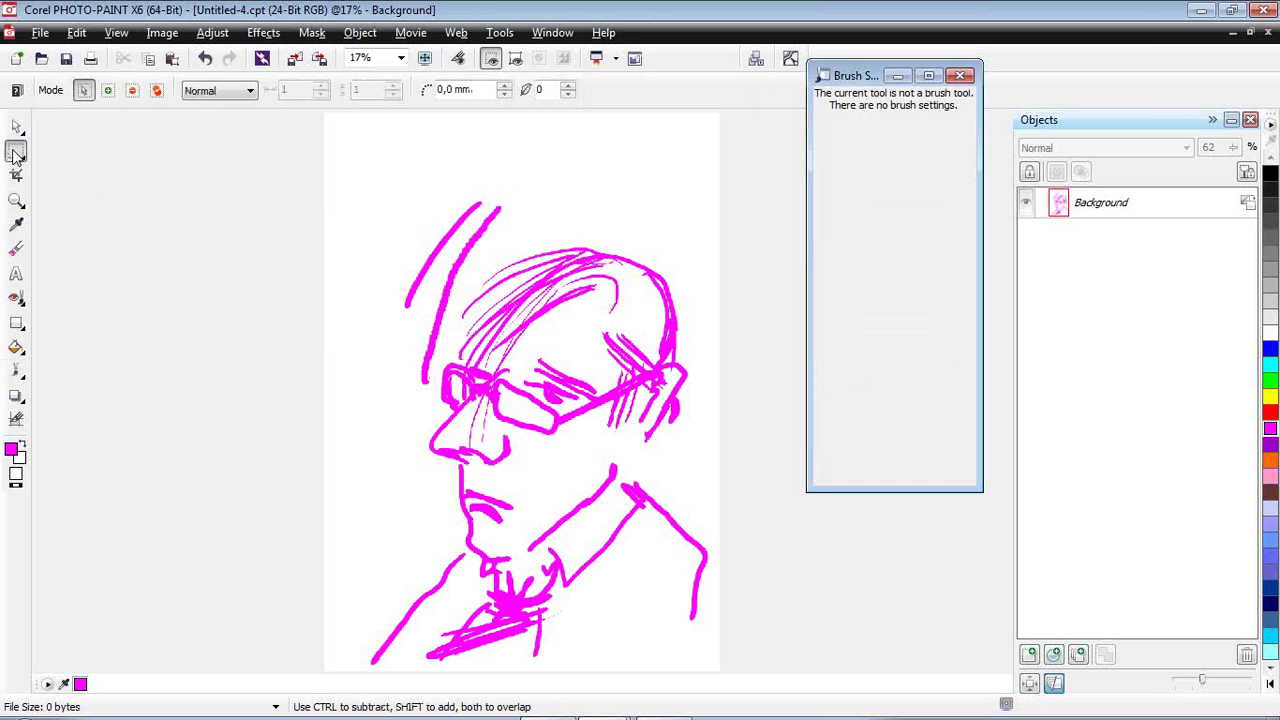
left_click(19, 157)
left_click(19, 157)
left_click(17, 152)
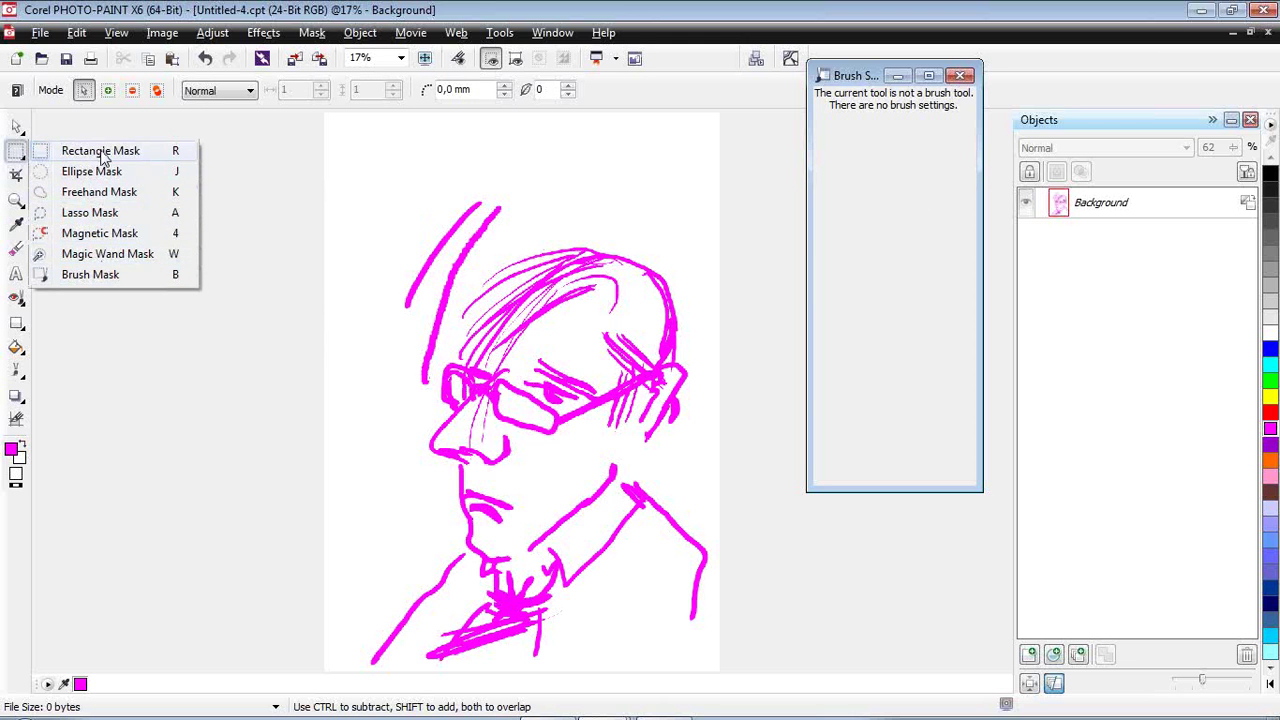
left_click(17, 127)
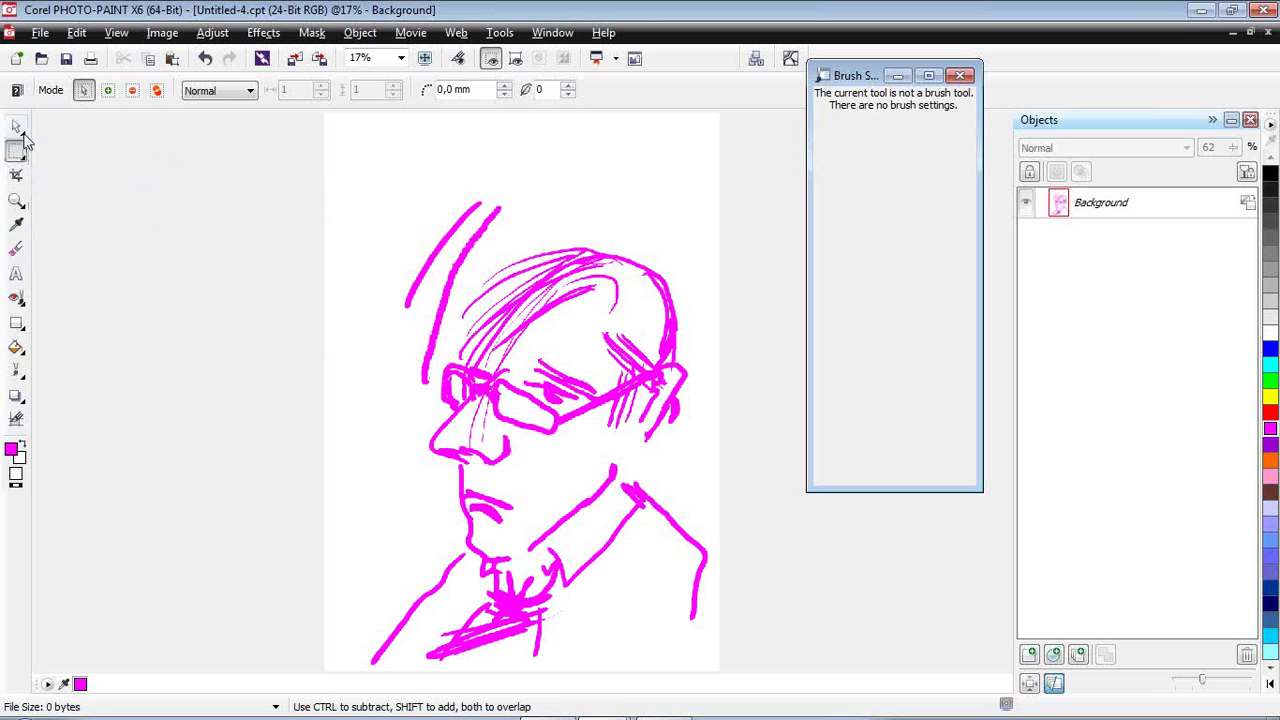
left_click(17, 152)
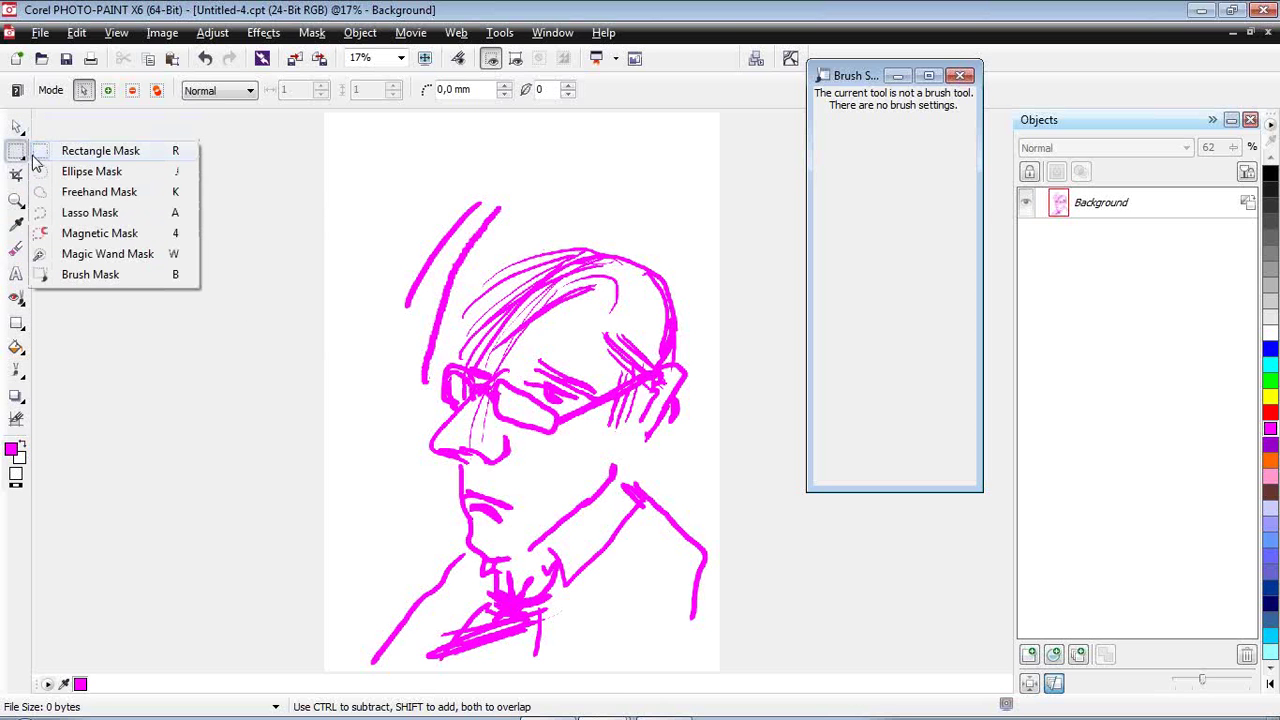
left_click(99, 192)
left_click(368, 218)
left_click(440, 158)
left_click(441, 182)
left_click(484, 220)
left_click(610, 157)
left_click(676, 232)
left_click(692, 293)
left_click(632, 313)
left_click(490, 272)
left_click(378, 263)
left_click(340, 253)
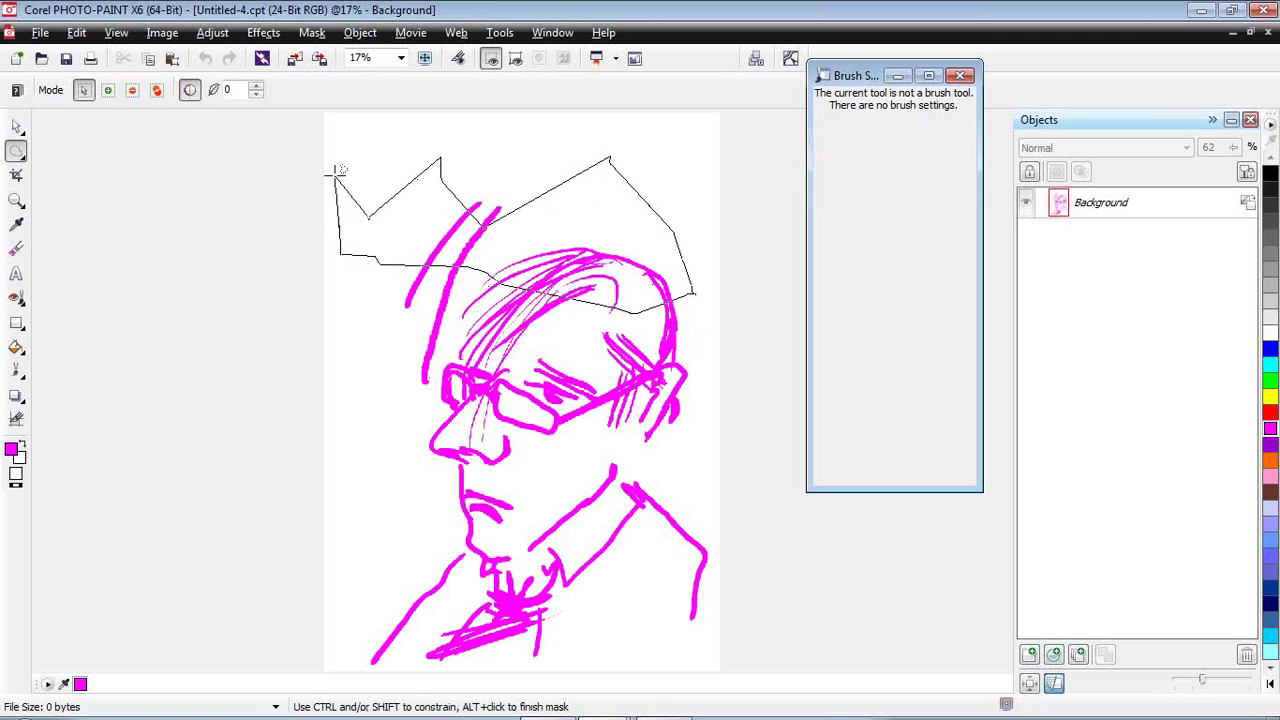
left_click(337, 166)
left_click(368, 184)
double_click(367, 218)
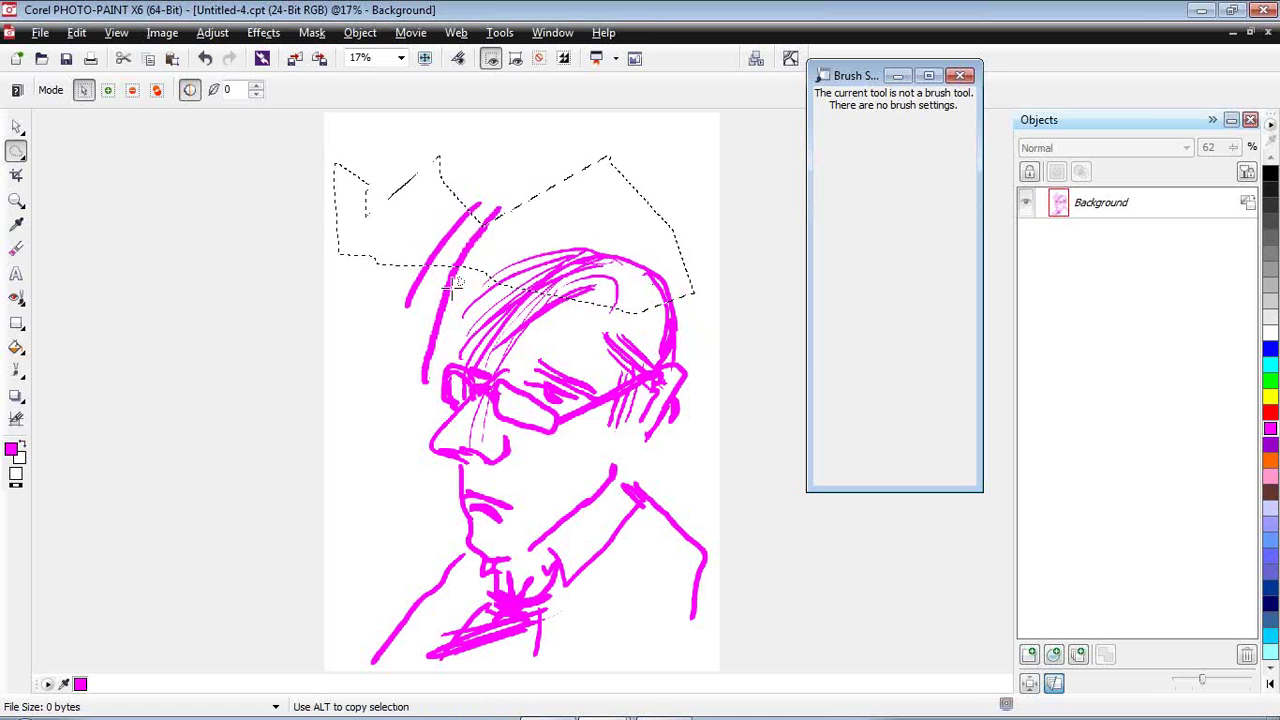
Fill the jagged masked area above the face with light gray and remove the mask.
left_click(16, 346)
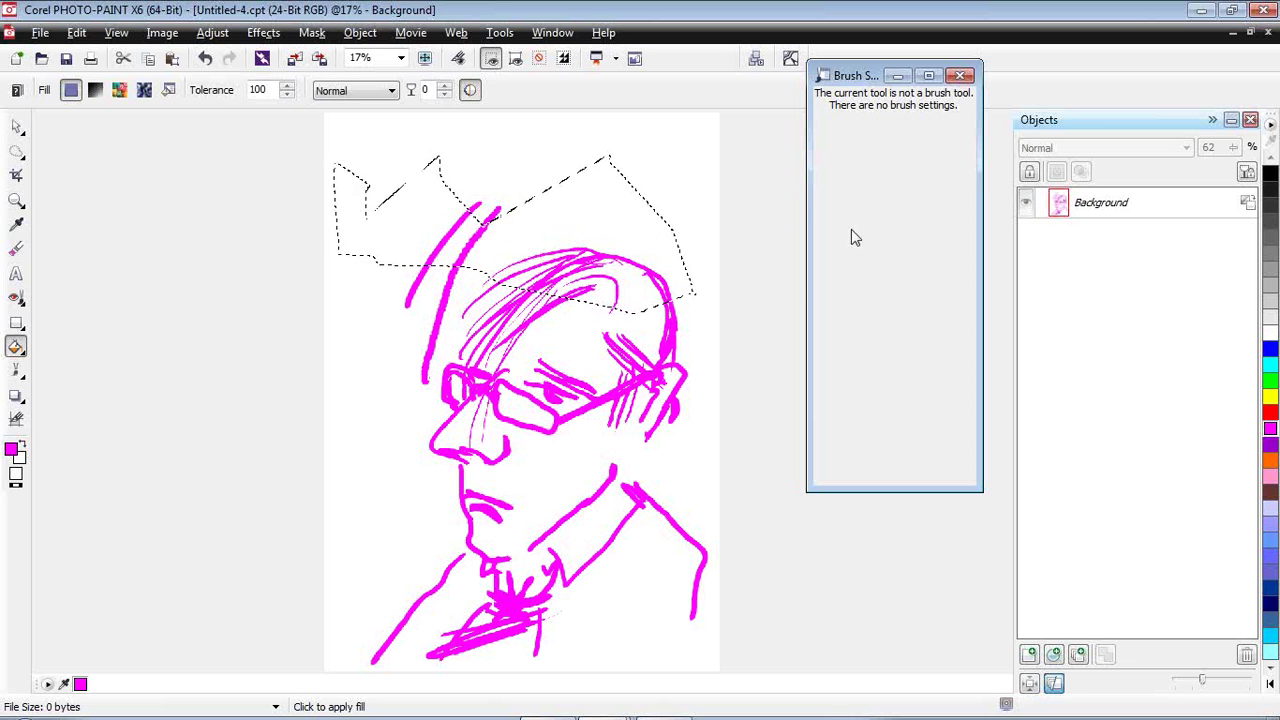
left_click(481, 248)
left_click(538, 58)
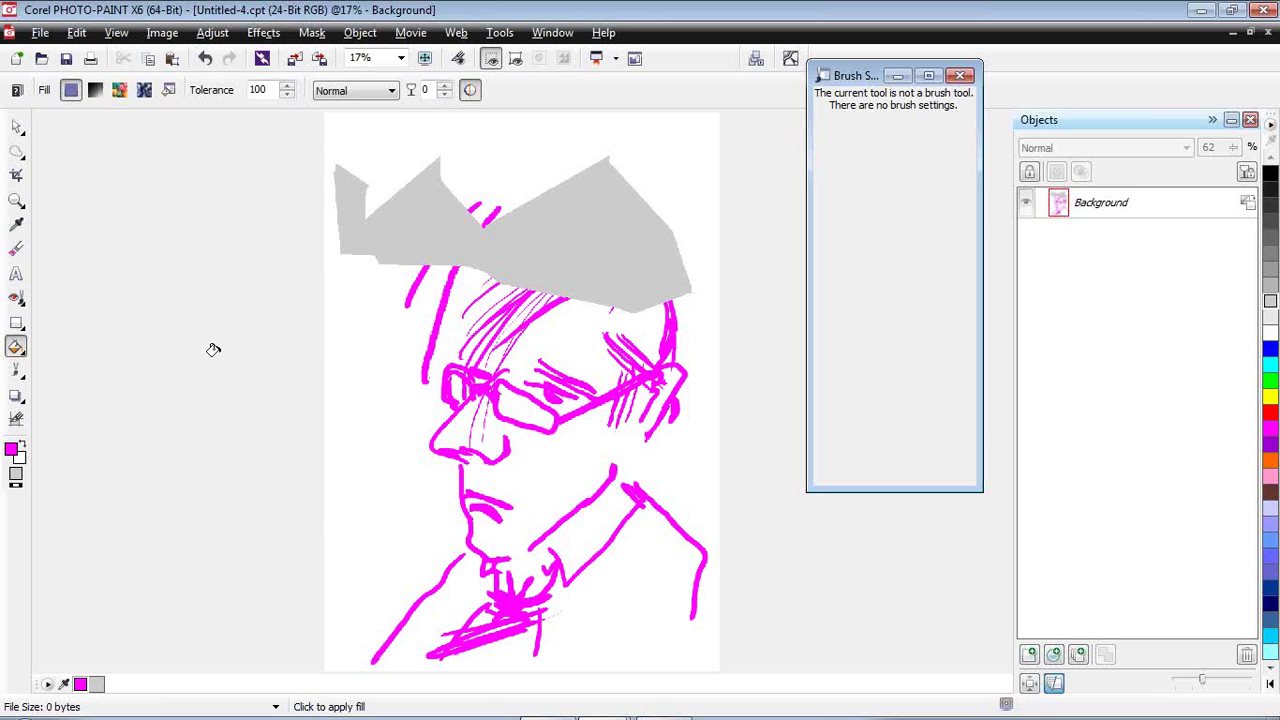
left_click(16, 127)
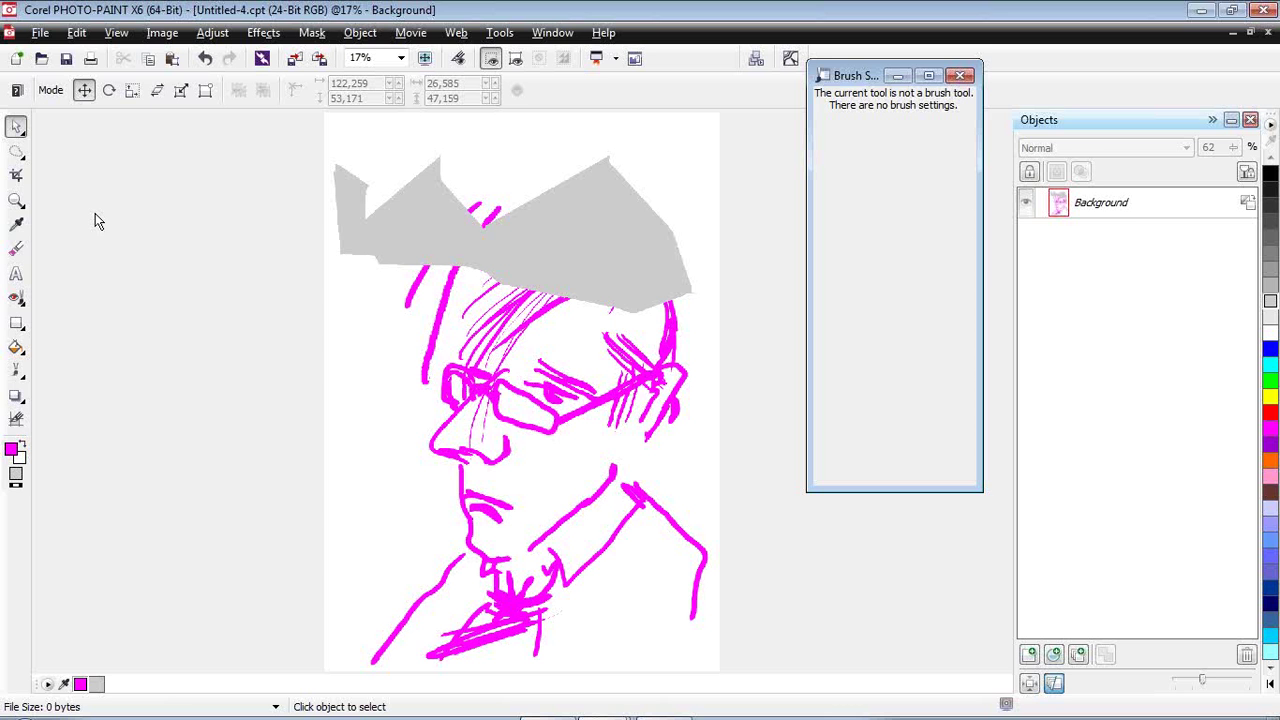
mouse_move(457, 680)
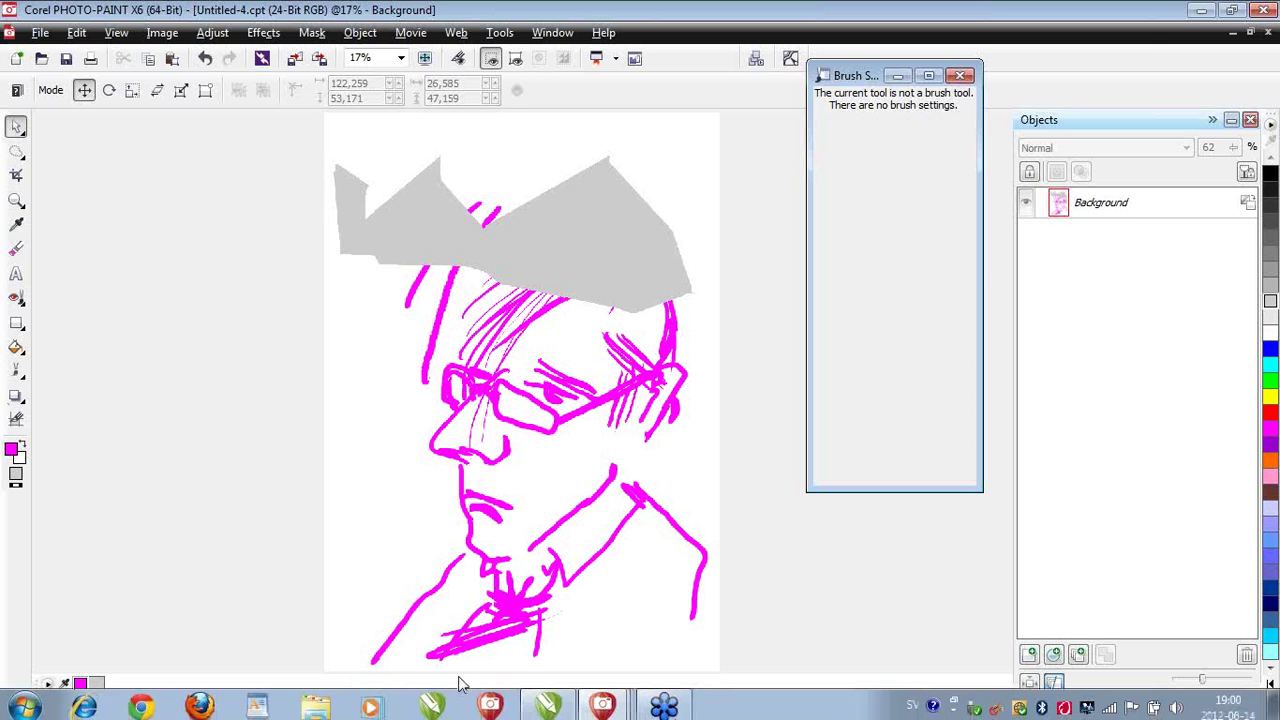